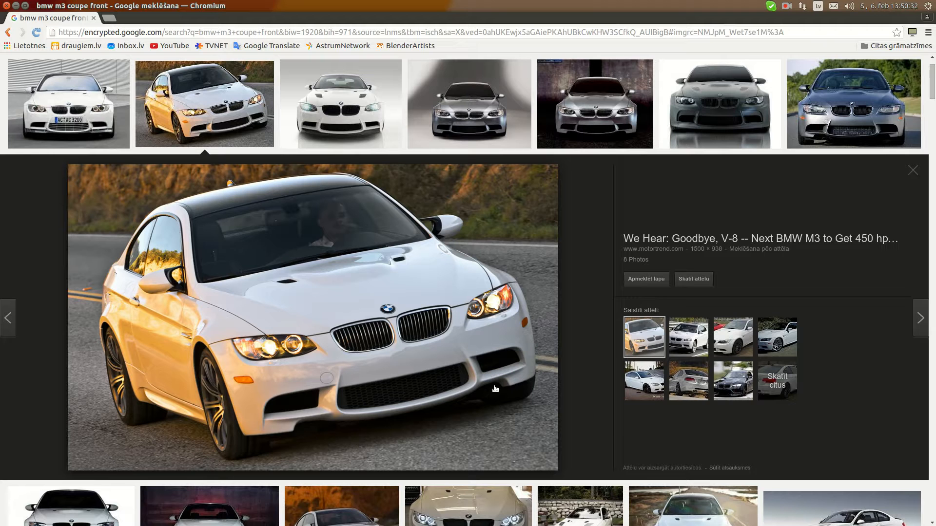
# - Switch to Blender and move the rear bumper and both rear wing panels to the second layer
pyautogui.click(14, 337)
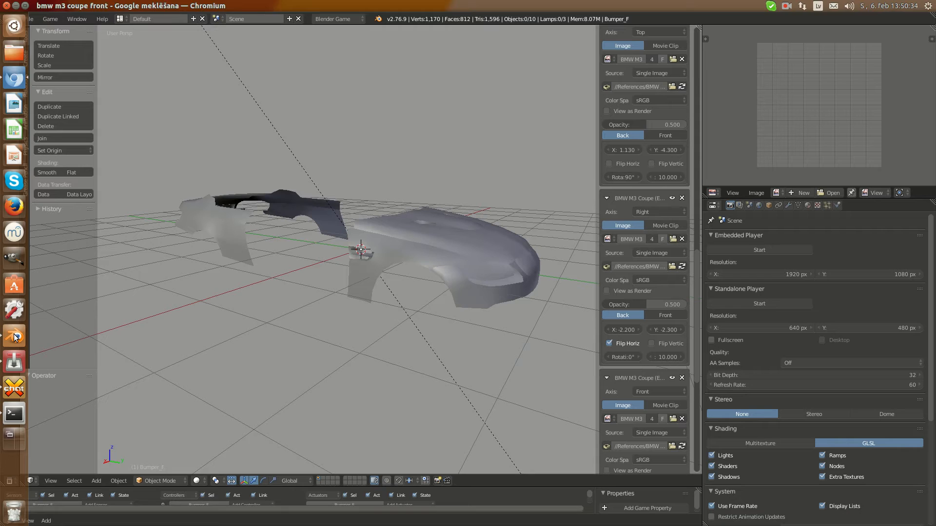
pyautogui.rightClick(454, 263)
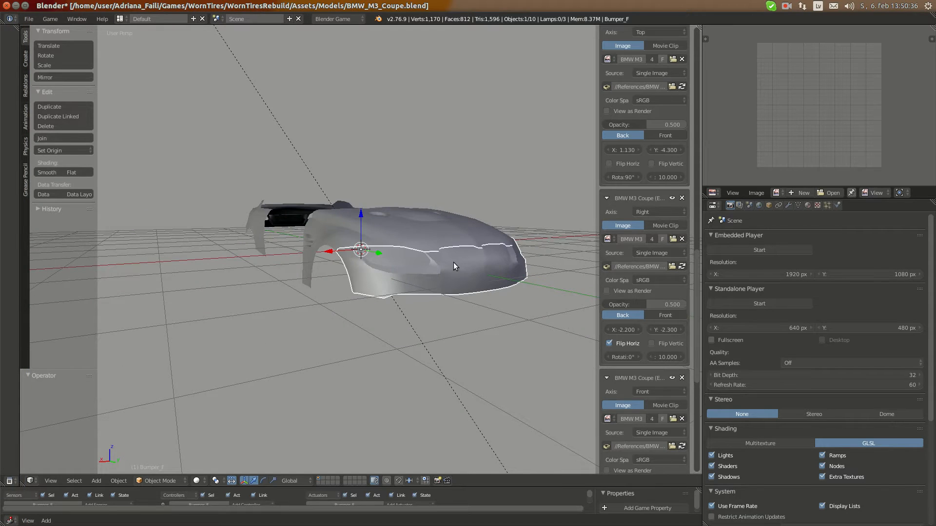
pyautogui.press('KP_Decimal')
pyautogui.scroll(-4, 221, 246)
pyautogui.moveTo(220, 246); pyautogui.dragTo(198, 291, button='middle')
pyautogui.rightClick(155, 291)
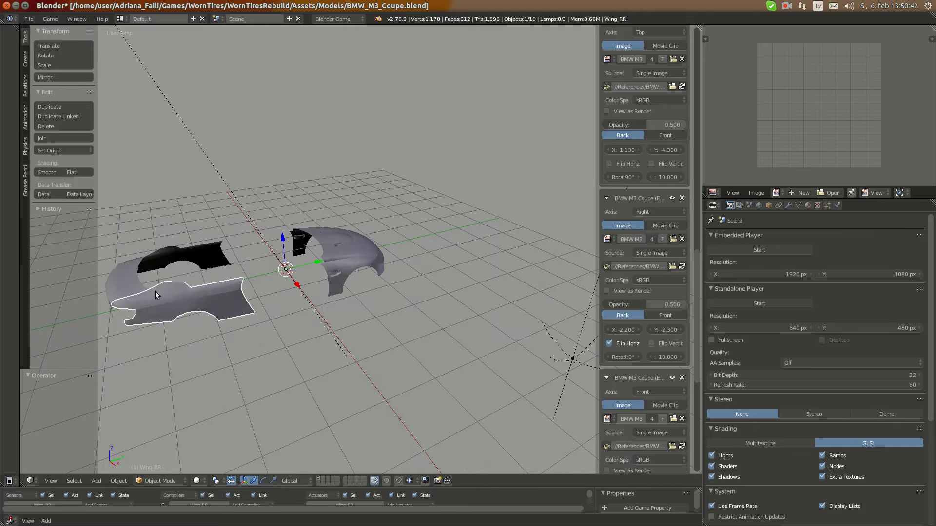
pyautogui.keyDown('shift'); pyautogui.rightClick(186, 257); pyautogui.keyUp('shift')
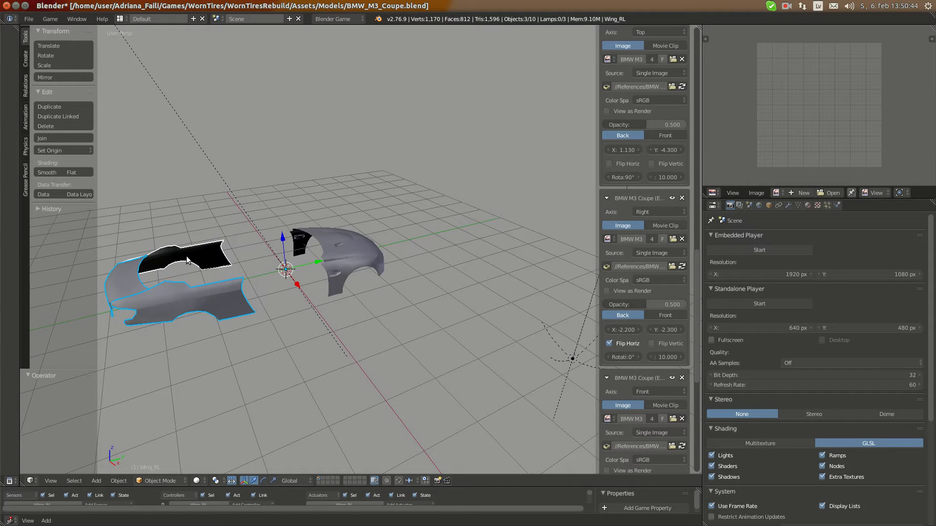
pyautogui.press('m')
pyautogui.press('2')
# - Open the front bumper's mesh for editing in the back orthographic view, framed on the blueprint's outer lower air intake
pyautogui.scroll(3, 347, 242)
pyautogui.moveTo(346, 242); pyautogui.dragTo(340, 250, button='middle')
pyautogui.rightClick(340, 250)
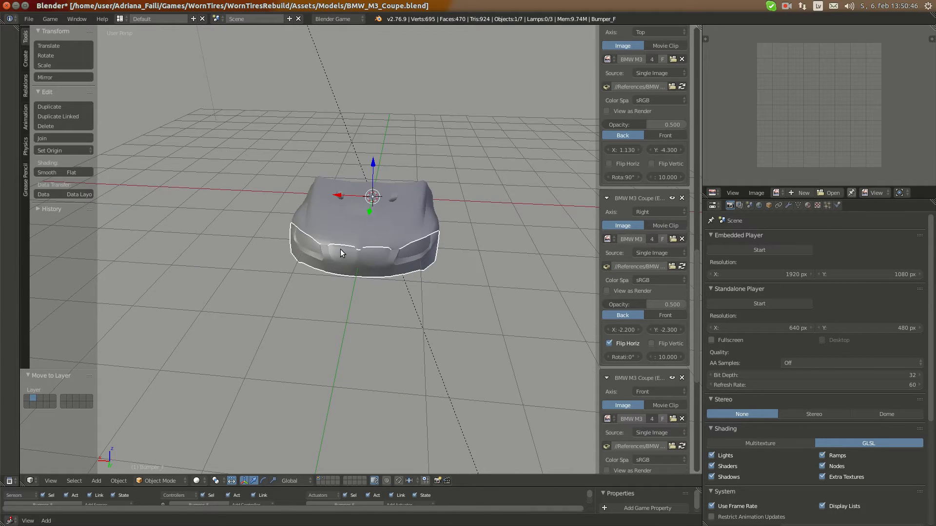
pyautogui.press('KP_3')
pyautogui.press('ctrl+KP_1')
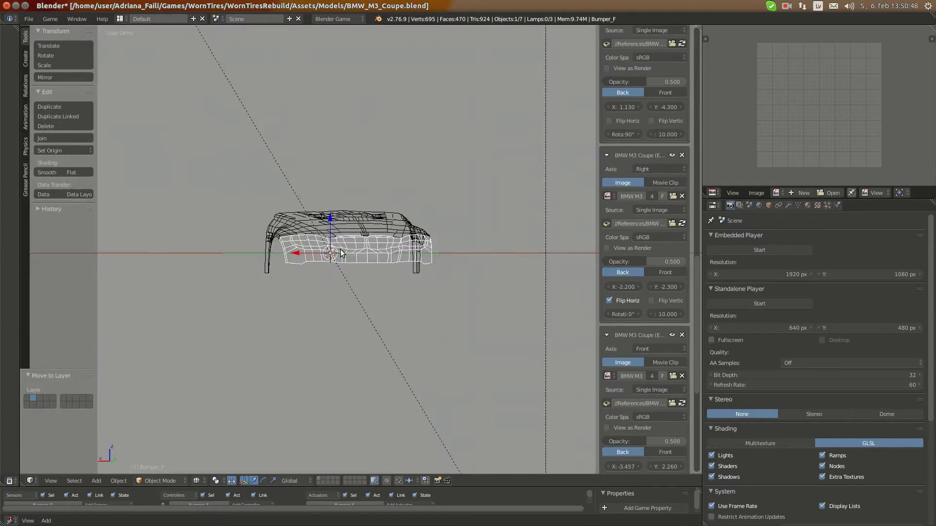
pyautogui.scroll(7, 372, 290)
pyautogui.press('Tab')
pyautogui.keyDown('shift'); pyautogui.moveTo(273, 298); pyautogui.dragTo(425, 275, button='middle'); pyautogui.keyUp('shift')
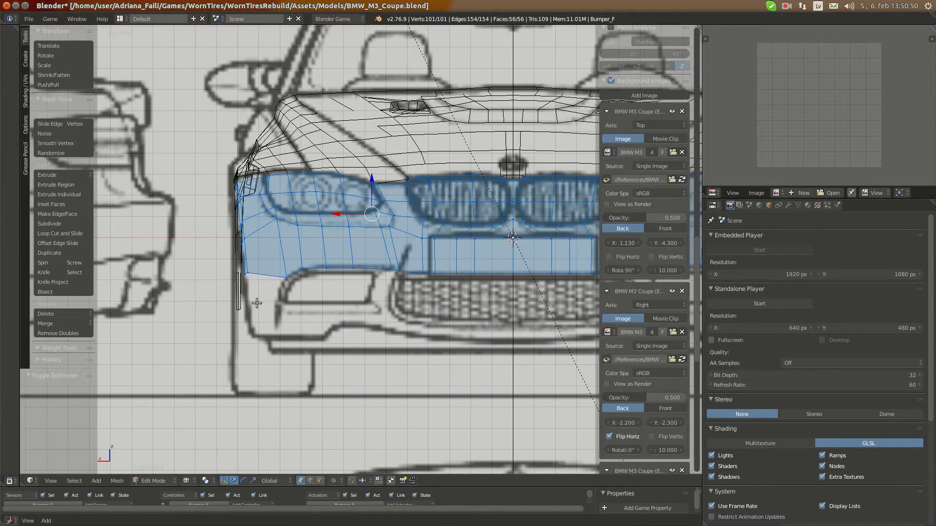
pyautogui.scroll(2, 256, 303)
pyautogui.keyDown('shift'); pyautogui.moveTo(296, 317); pyautogui.dragTo(350, 258, button='middle'); pyautogui.keyUp('shift')
pyautogui.scroll(1, 351, 258)
pyautogui.scroll(1, 313, 247)
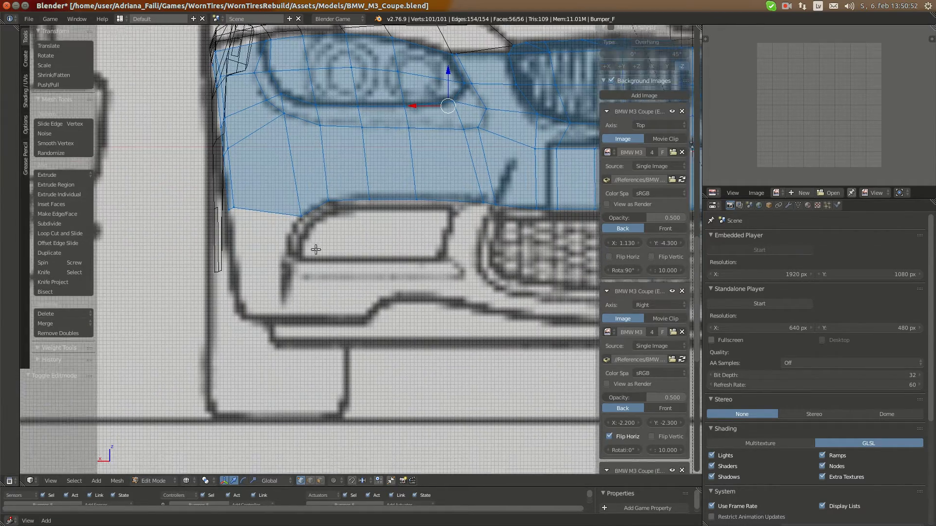
pyautogui.scroll(1, 375, 226)
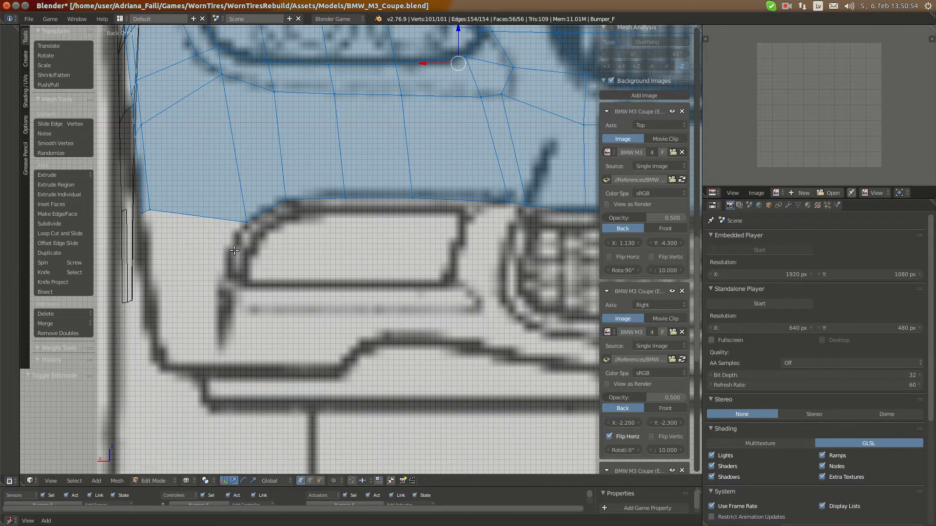
pyautogui.rightClick(246, 222)
pyautogui.rightClick(286, 200)
pyautogui.rightClick(345, 198)
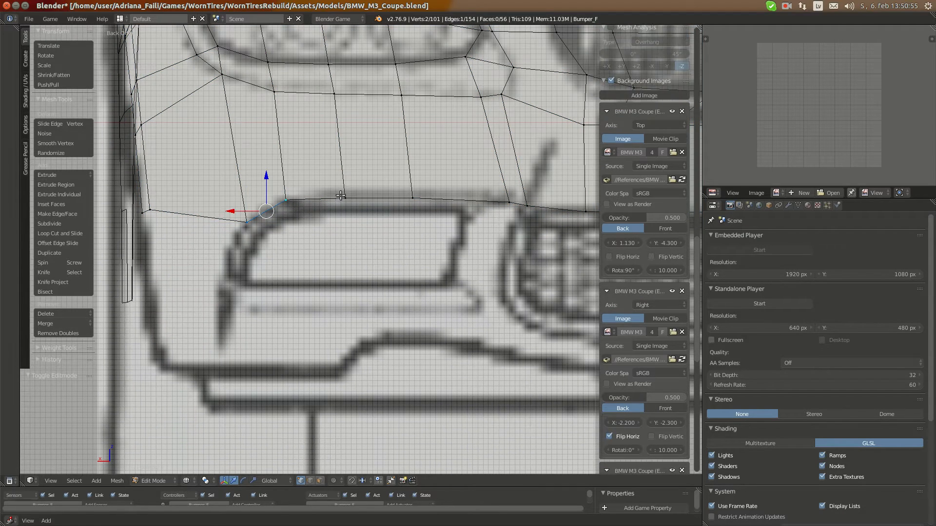
pyautogui.rightClick(413, 197)
pyautogui.keyDown('shift'); pyautogui.moveTo(519, 206); pyautogui.dragTo(470, 217, button='middle'); pyautogui.keyUp('shift')
pyautogui.keyDown('shift'); pyautogui.rightClick(460, 213); pyautogui.keyUp('shift')
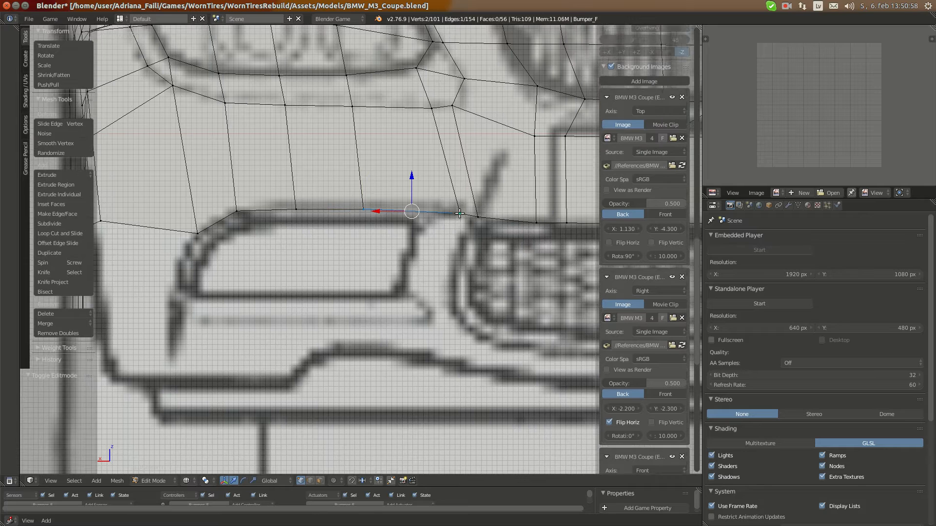
pyautogui.keyDown('shift'); pyautogui.rightClick(288, 203); pyautogui.keyUp('shift')
pyautogui.keyDown('shift'); pyautogui.rightClick(238, 217); pyautogui.keyUp('shift')
pyautogui.keyDown('shift'); pyautogui.rightClick(194, 225); pyautogui.keyUp('shift')
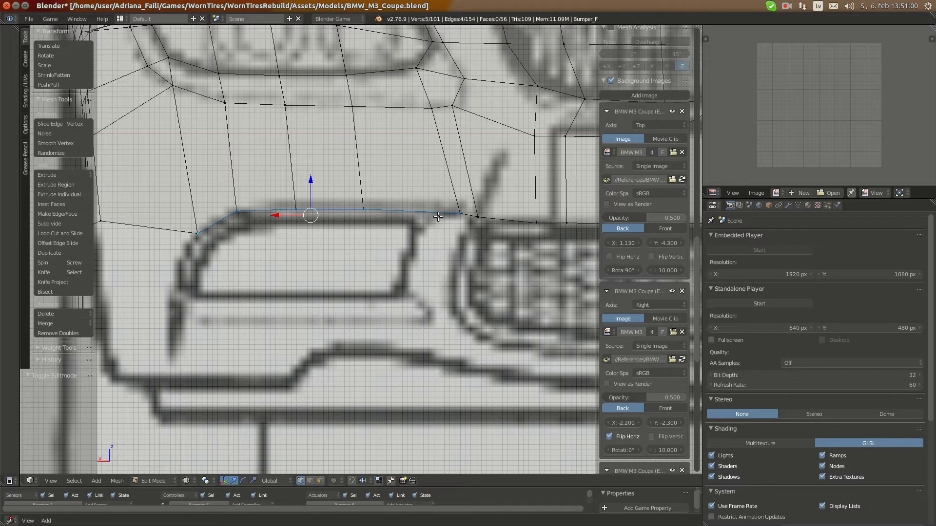
pyautogui.press('a')
# - Move the bumper-edge vertex at the intake's inner upper corner by about 0.011 in X and 0.005 in Z
pyautogui.rightClick(465, 213)
pyautogui.press('g')
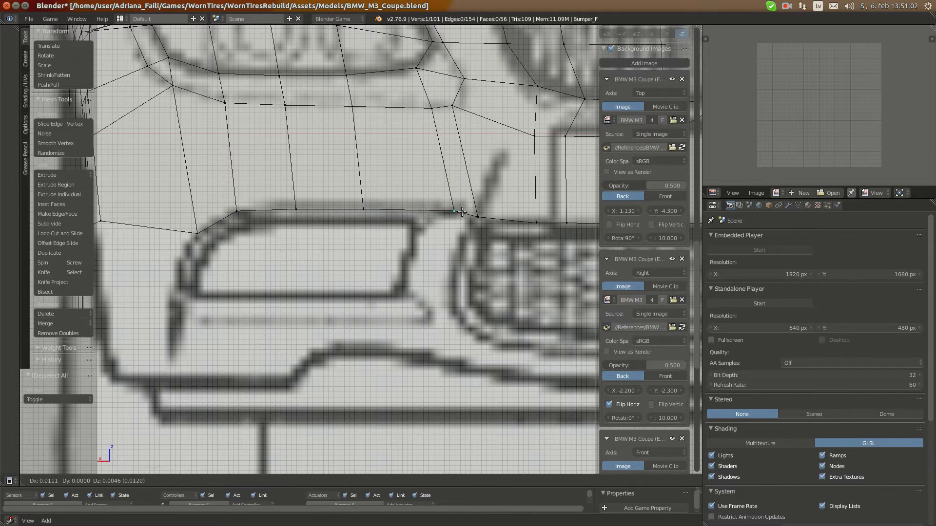
pyautogui.click(462, 213)
pyautogui.press('KP_7')
pyautogui.press('KP_3')
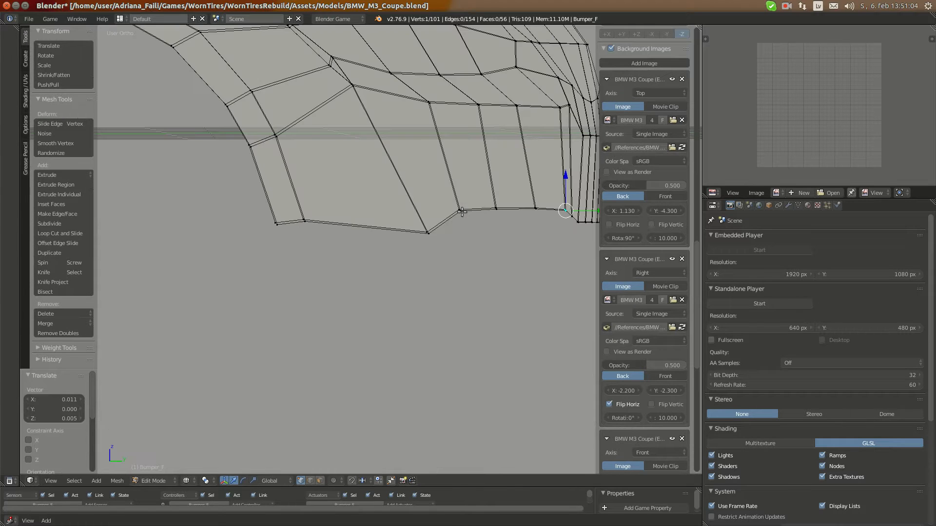
pyautogui.press('ctrl+KP_1')
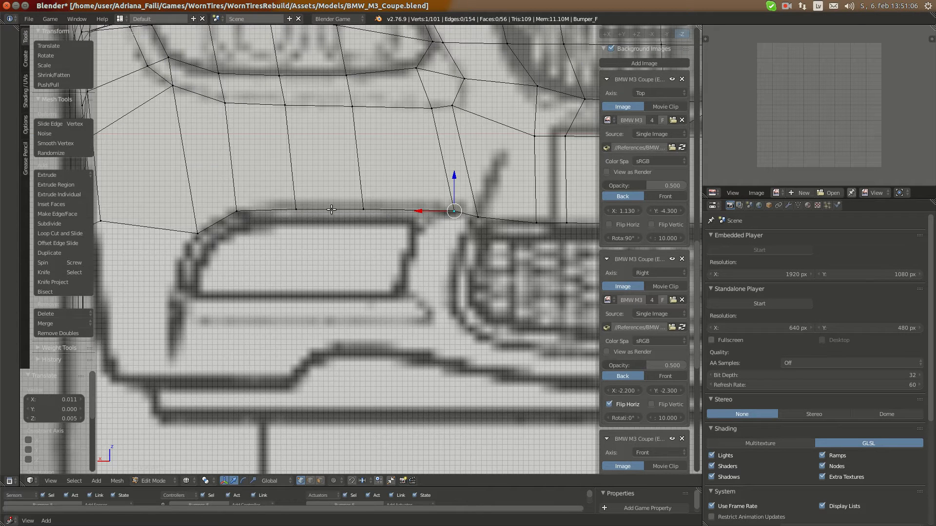
# - Extrude the five bumper-edge vertices along the intake's upper outline by about 0.019 in X and -0.024 in Z
pyautogui.rightClick(295, 211)
pyautogui.rightClick(208, 238)
pyautogui.click(0, 0)
pyautogui.keyDown('shift'); pyautogui.moveTo(353, 244); pyautogui.dragTo(385, 224, button='middle'); pyautogui.keyUp('shift')
pyautogui.keyDown('shift'); pyautogui.rightClick(277, 189); pyautogui.keyUp('shift')
pyautogui.keyDown('shift'); pyautogui.rightClick(337, 178); pyautogui.keyUp('shift')
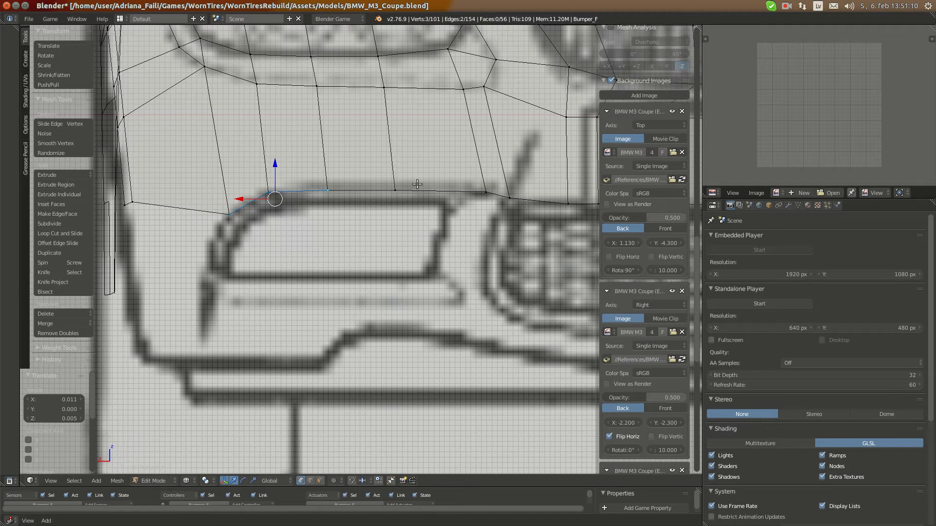
pyautogui.keyDown('shift'); pyautogui.rightClick(395, 190); pyautogui.keyUp('shift')
pyautogui.keyDown('shift'); pyautogui.rightClick(486, 192); pyautogui.keyUp('shift')
pyautogui.scroll(-15, 648, 399)
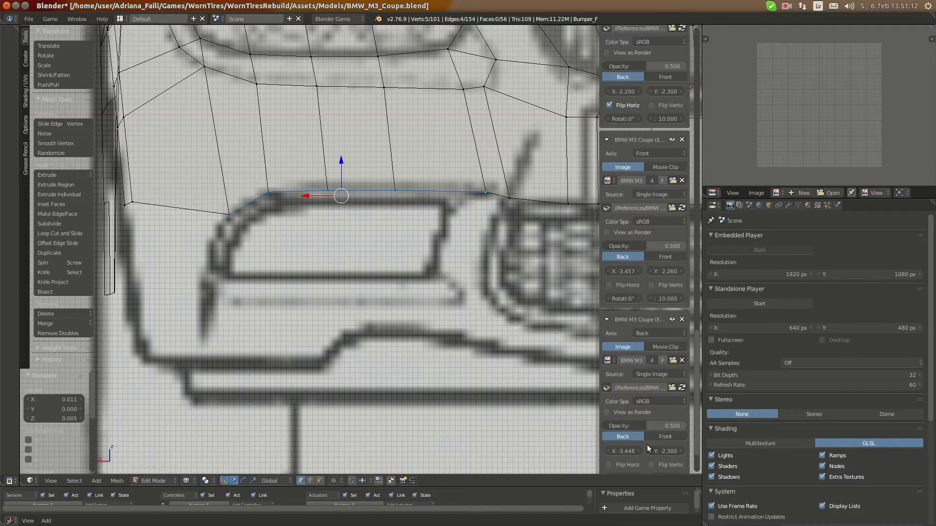
pyautogui.scroll(20, 642, 460)
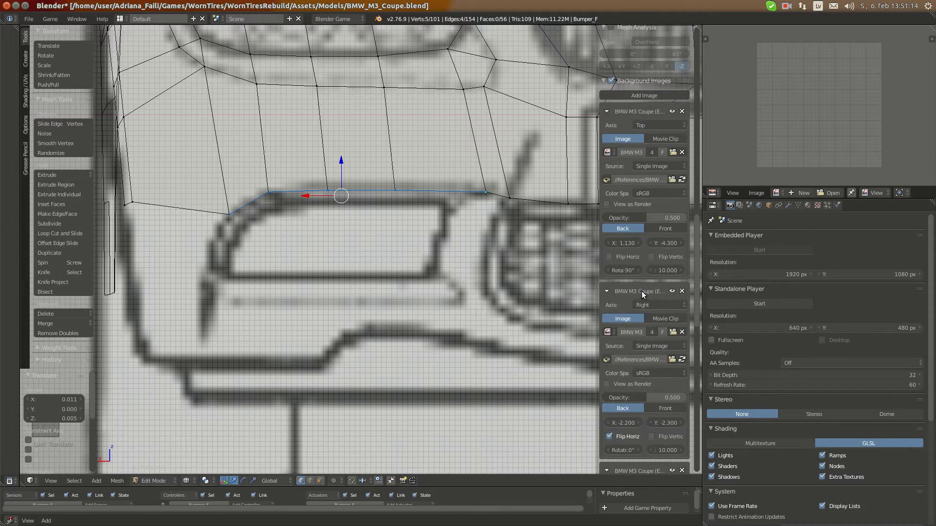
pyautogui.press('r')
pyautogui.rightClick(410, 235)
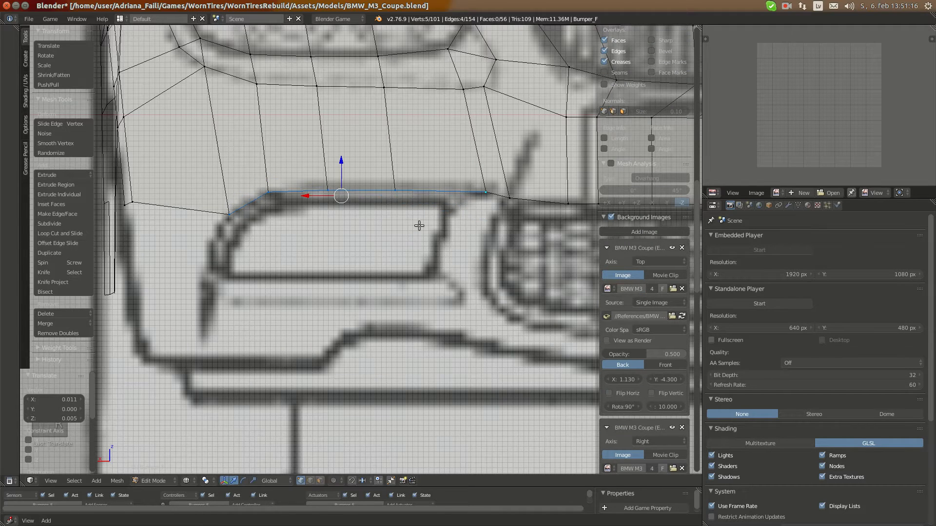
pyautogui.press('e')
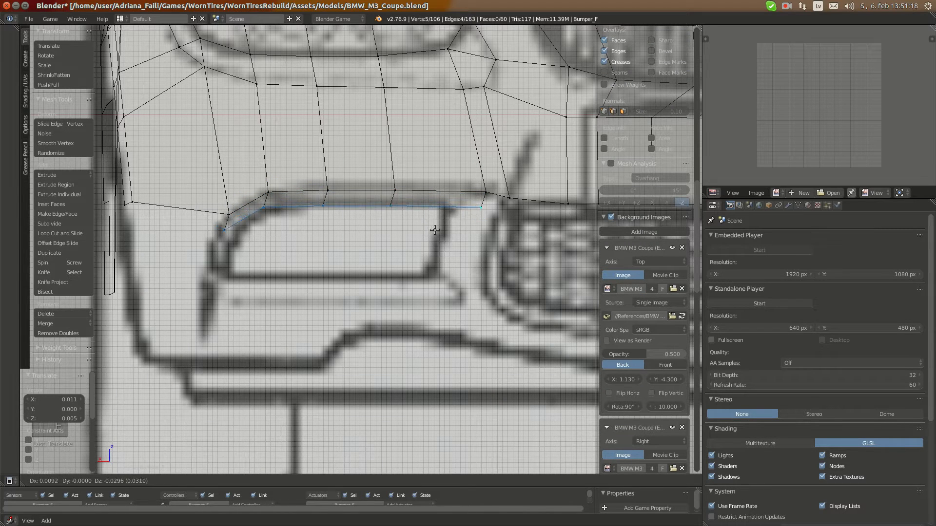
pyautogui.click(429, 227)
# - Move the two outermost extruded vertices onto the inner outline of the intake's curved upper corner
pyautogui.rightClick(259, 213)
pyautogui.press('g')
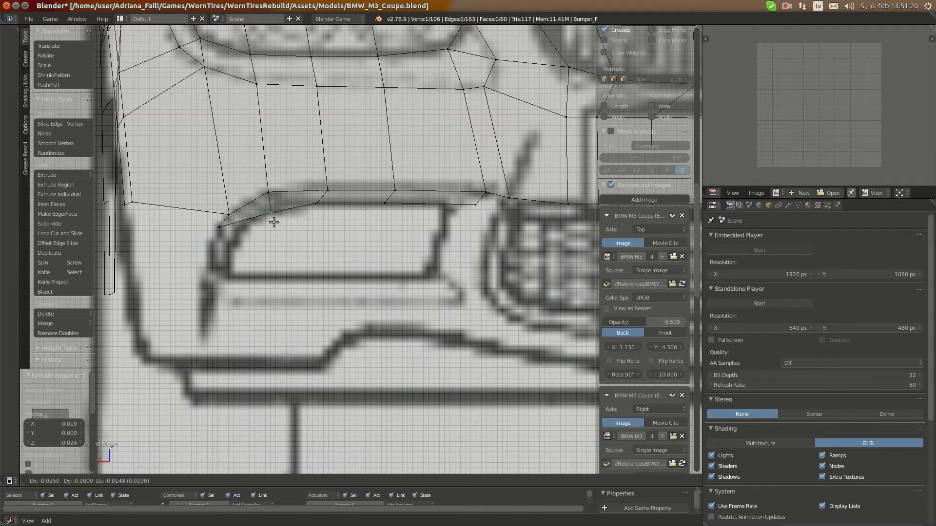
pyautogui.click(270, 220)
pyautogui.rightClick(226, 231)
pyautogui.press('g')
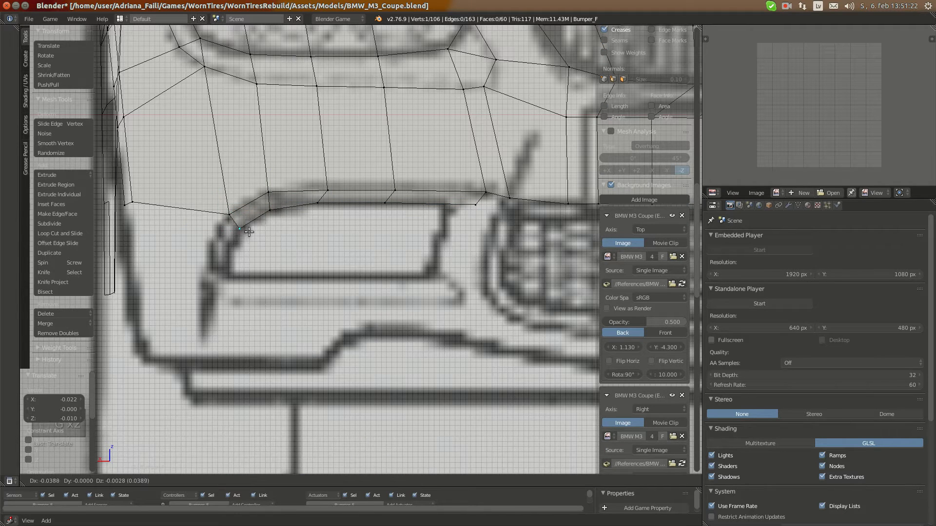
pyautogui.click(248, 232)
# - Align the remaining three extruded vertices with the inner line of the intake's upper edge, ending at its inner corner
pyautogui.rightClick(315, 203)
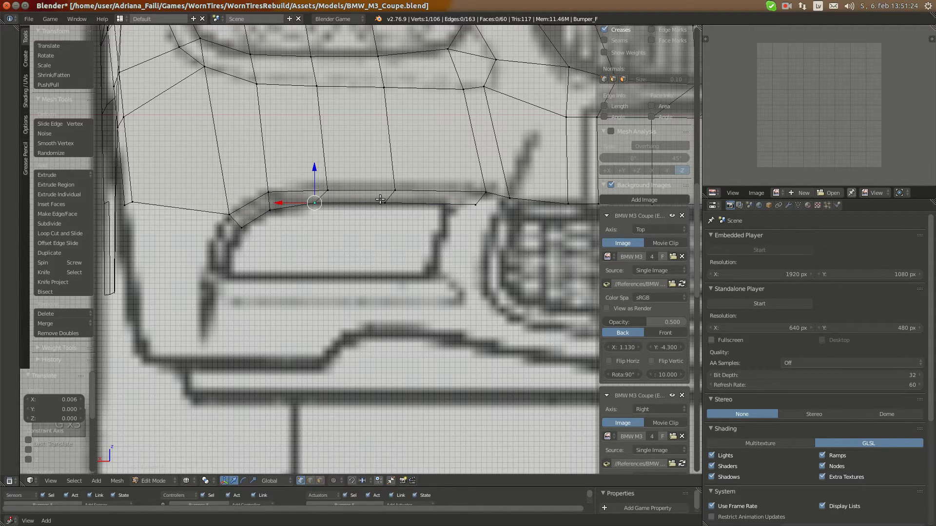
pyautogui.press('g')
pyautogui.click(369, 208)
pyautogui.rightClick(476, 205)
pyautogui.press('g')
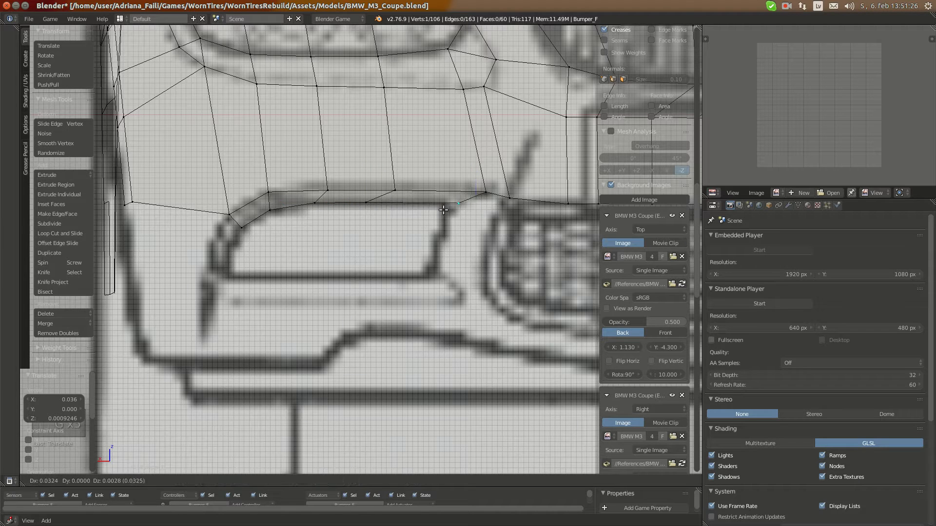
pyautogui.click(368, 205)
pyautogui.rightClick(368, 207)
pyautogui.press('g')
pyautogui.click(367, 210)
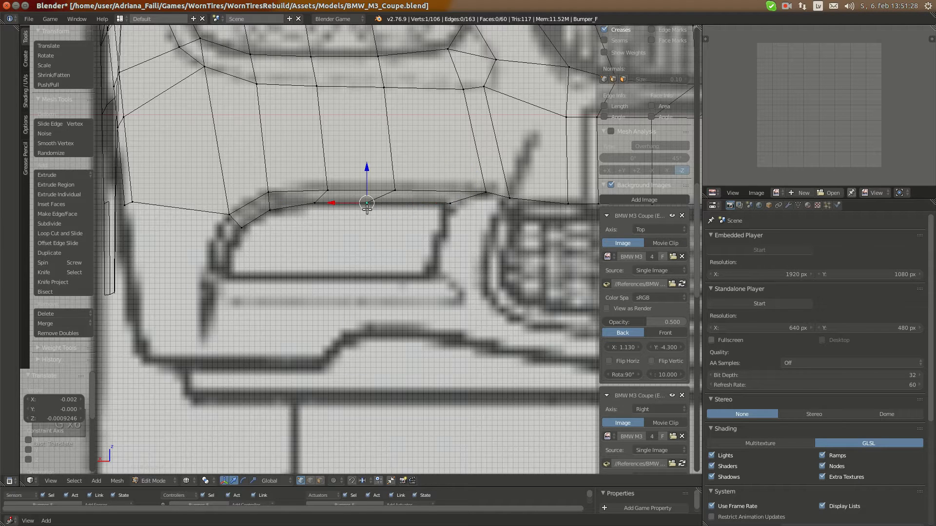
pyautogui.rightClick(306, 208)
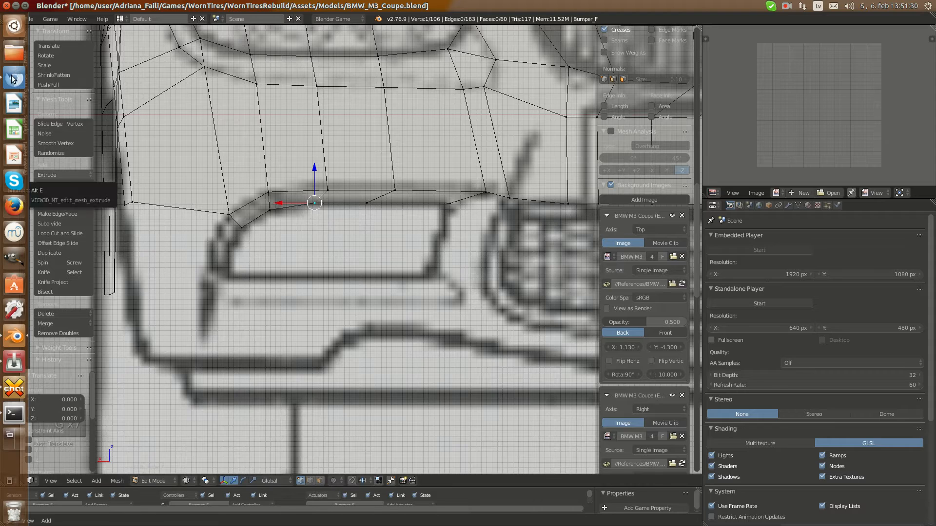
# - After checking the car photo in Chromium, extrude the intake rim's outer end edge downward in Blender and rotate it about -43°
pyautogui.click(12, 196)
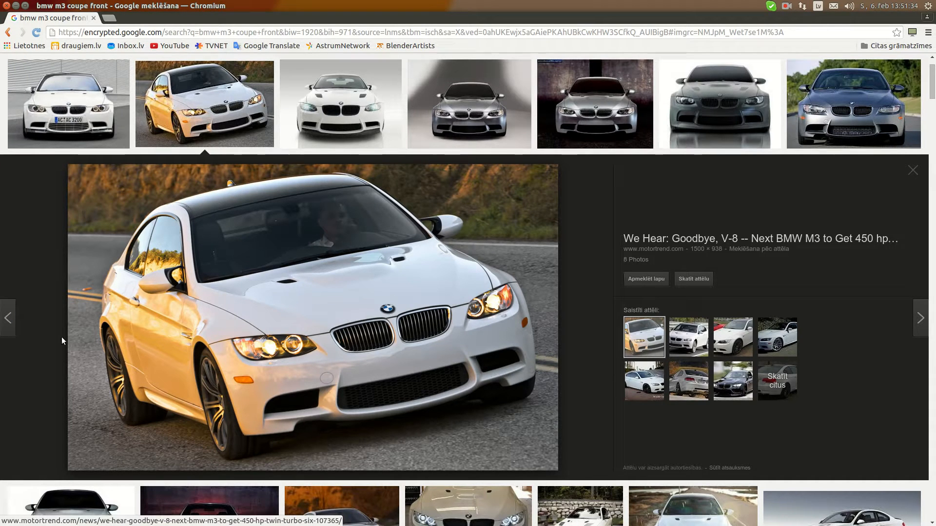
pyautogui.click(13, 336)
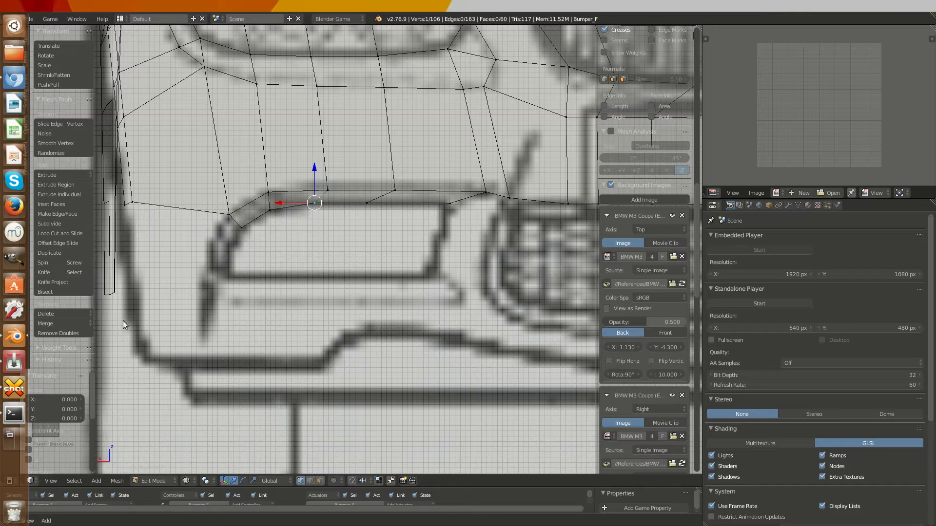
pyautogui.click(225, 215)
pyautogui.keyDown('shift'); pyautogui.click(237, 228); pyautogui.keyUp('shift')
pyautogui.press('e')
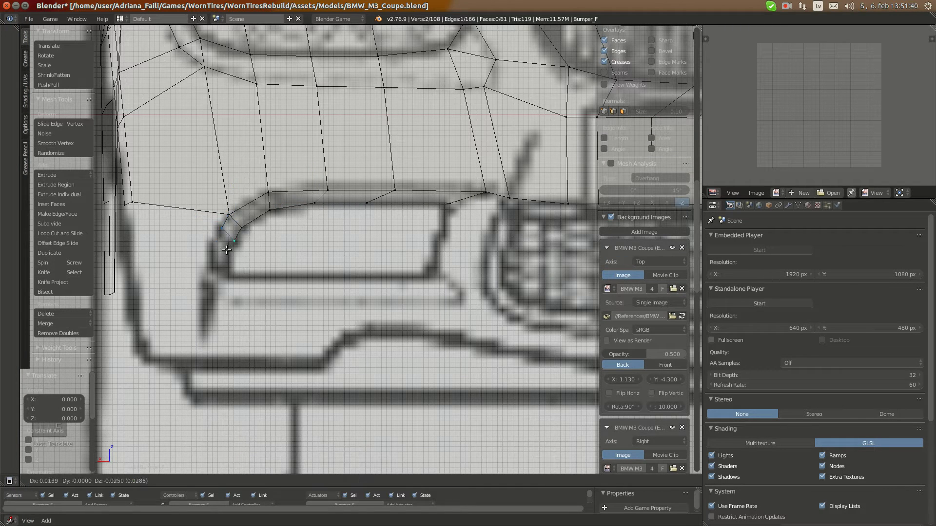
pyautogui.click(230, 245)
pyautogui.press('r')
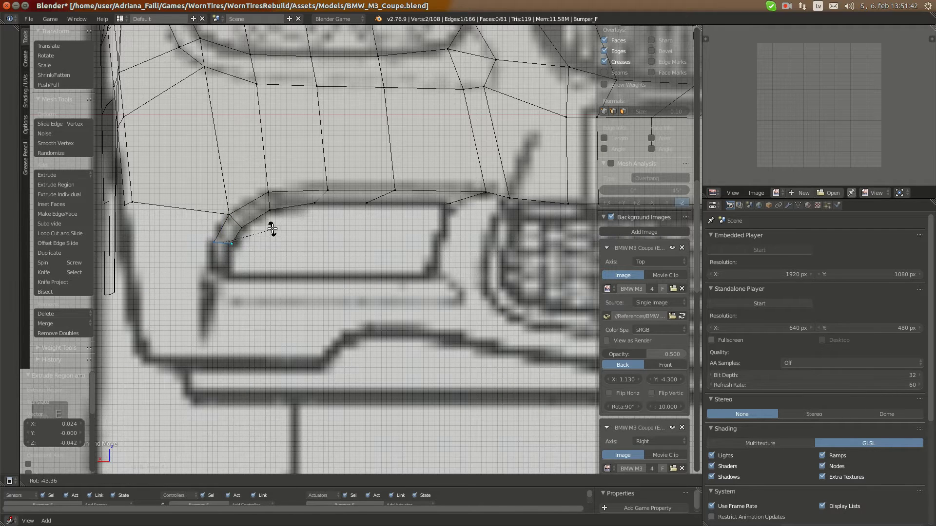
pyautogui.click(272, 229)
# - Extrude the rim's end edge about -0.051 in Z to the intake's lower outer corner and rotate it about -16.7°
pyautogui.press('e')
pyautogui.click(265, 271)
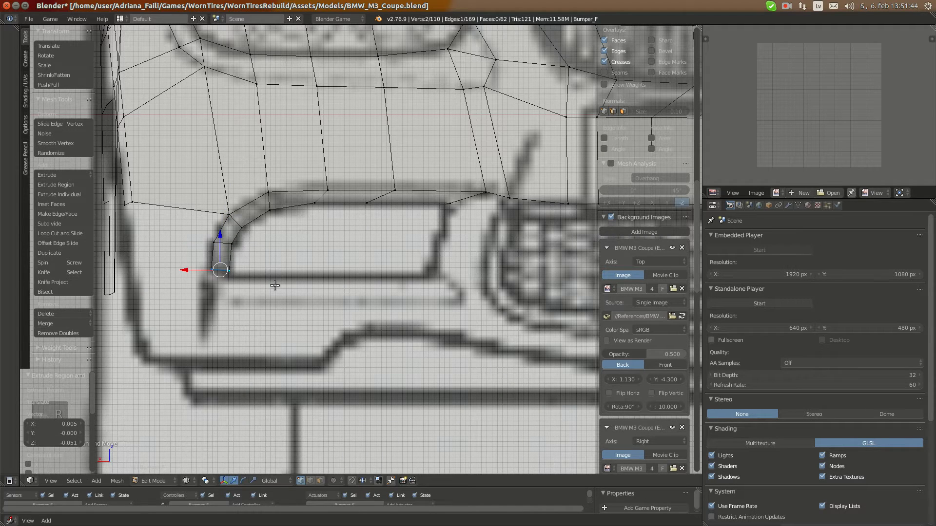
pyautogui.press('r')
pyautogui.click(285, 266)
pyautogui.press('g')
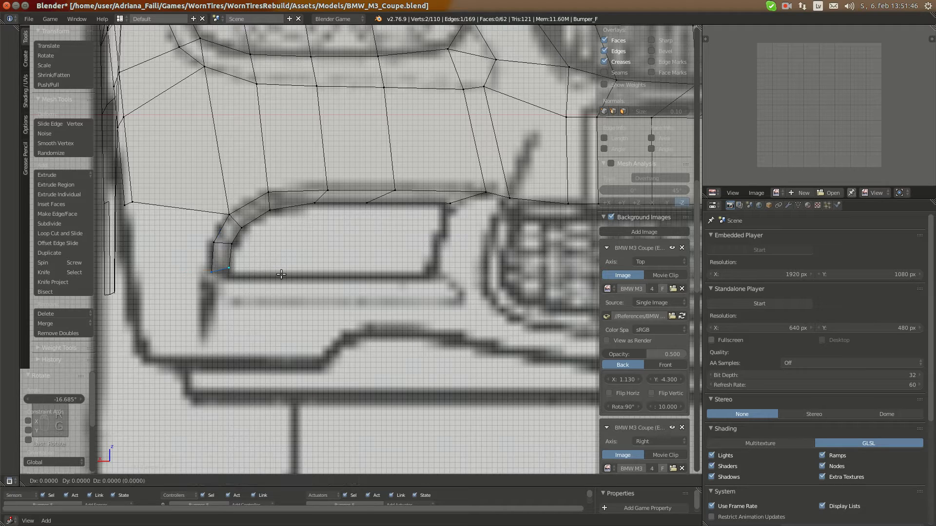
pyautogui.click(281, 275)
# - Examine the shape of the lower side intake in the car photo in Chromium, and return to Blender
pyautogui.moveTo(0, 235)
pyautogui.click(13, 81)
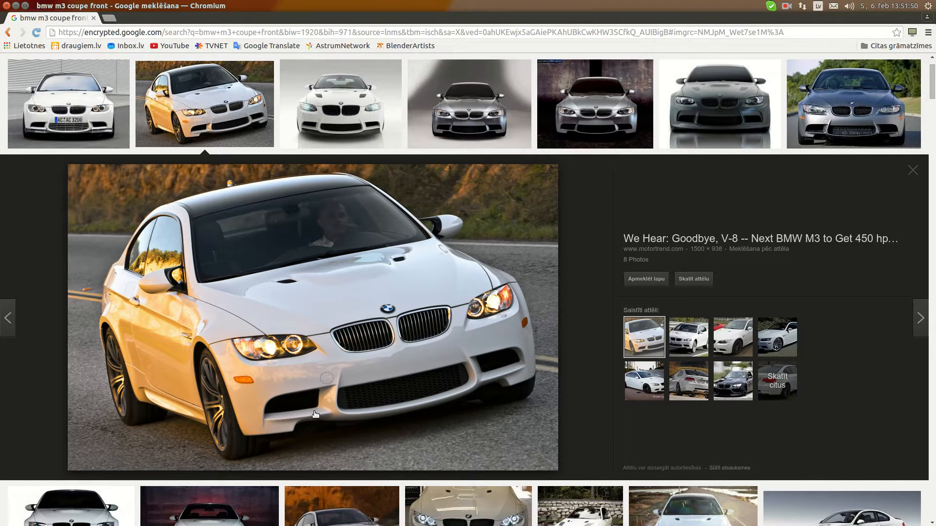
pyautogui.moveTo(0, 295)
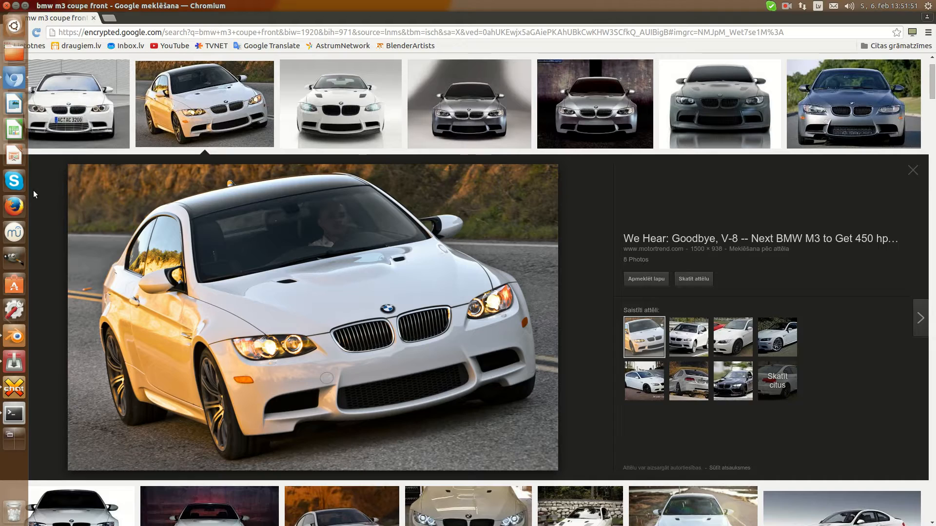
pyautogui.click(14, 336)
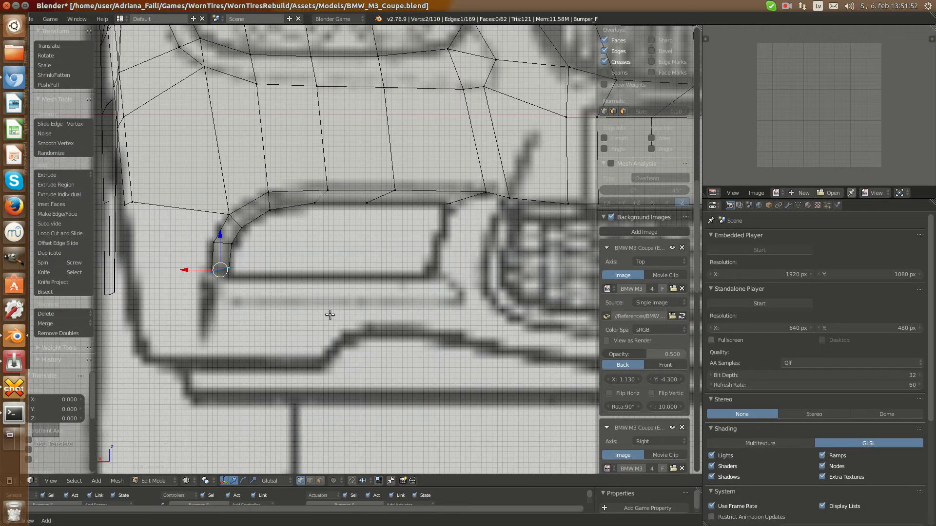
# - After checking the car photo in Chromium, move the rim's outer end edge in Blender about -0.027 in Z and rotate it along the corner diagonal
pyautogui.click(14, 77)
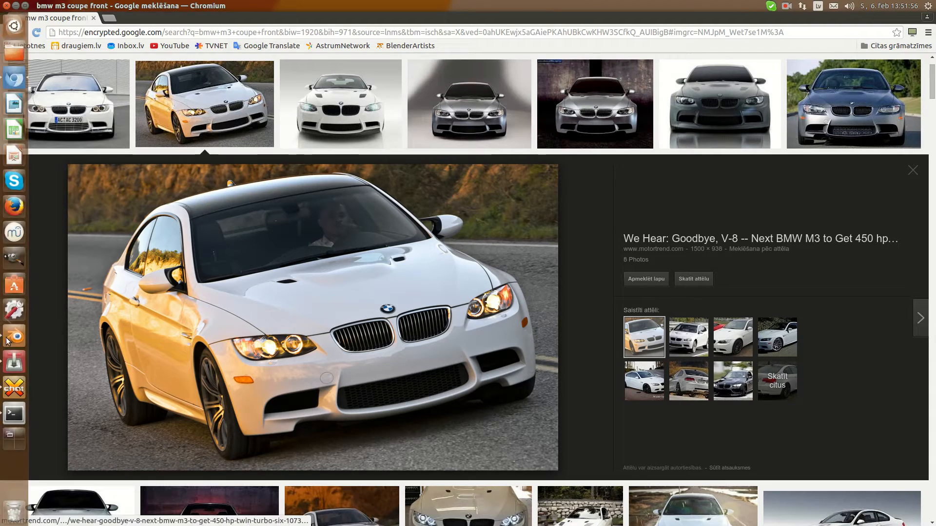
pyautogui.click(15, 337)
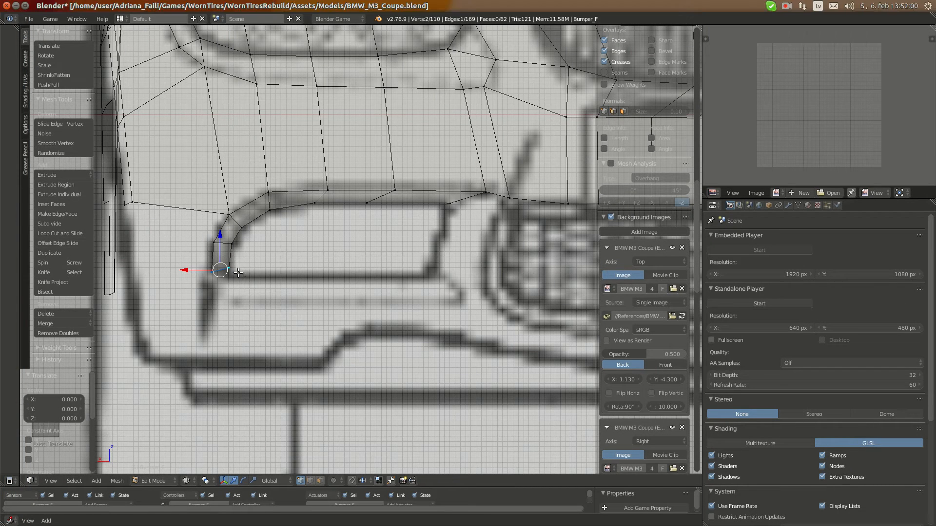
pyautogui.press('g')
pyautogui.click(242, 291)
pyautogui.press('r')
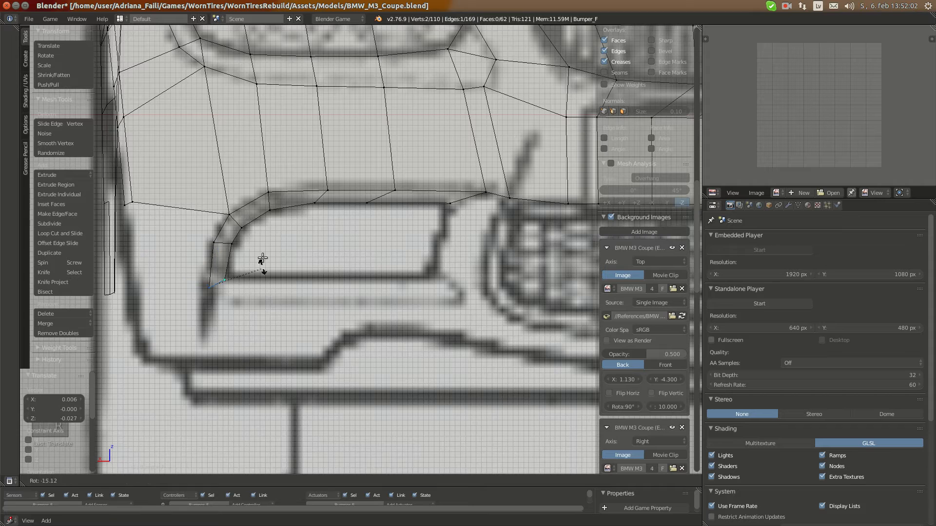
pyautogui.click(262, 254)
# - Nudge and enlarge the rim's end edge until it spans the diagonal of the intake's lower outer corner, with a last scale of about 1.07
pyautogui.press('g')
pyautogui.click(258, 275)
pyautogui.press('s')
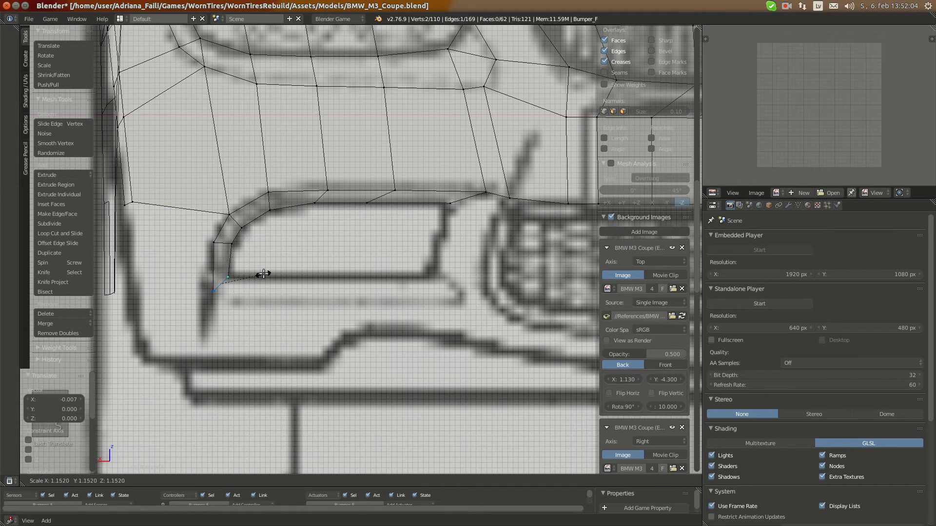
pyautogui.click(269, 272)
pyautogui.press('g')
pyautogui.click(268, 276)
pyautogui.press('s')
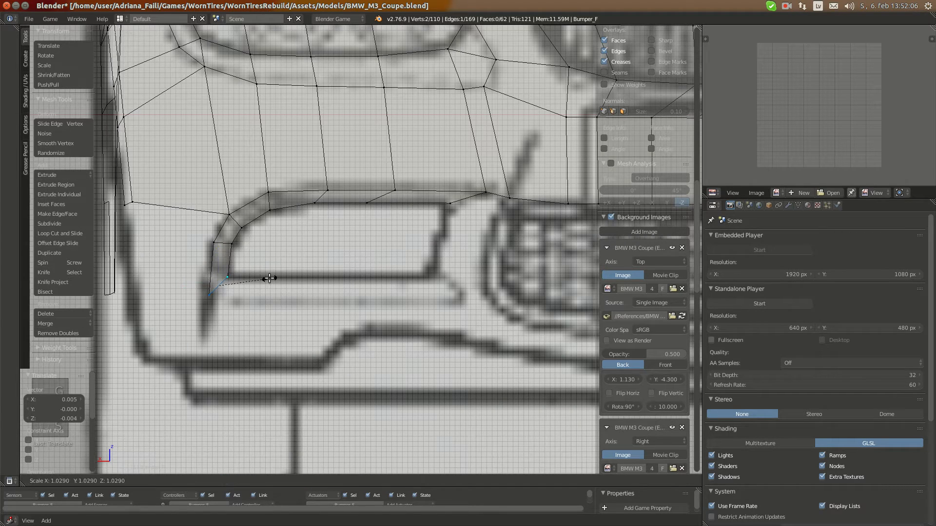
pyautogui.click(271, 278)
# - Extrude the corner edge inward along the intake's lower strip, rotate it about -37.8°, and move it about -0.011 in X and 0.007 in Z
pyautogui.press('e')
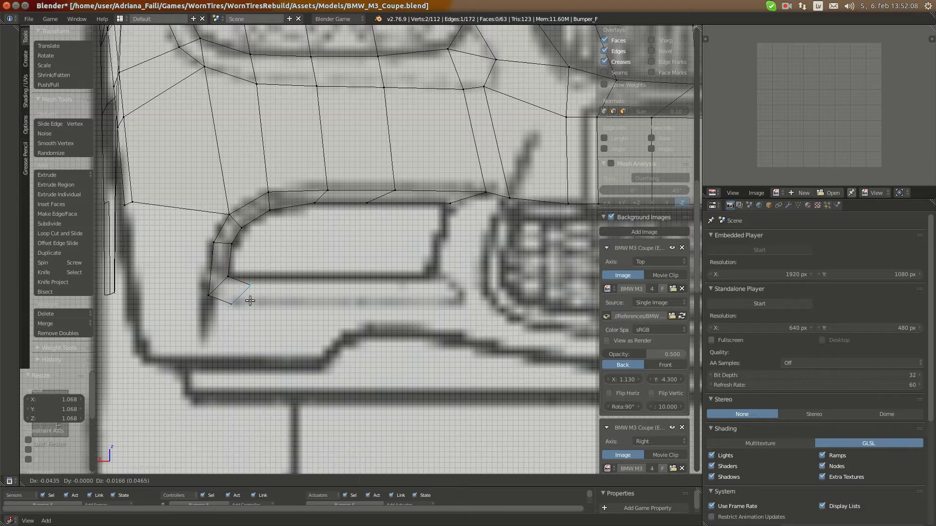
pyautogui.click(249, 301)
pyautogui.press('r')
pyautogui.click(301, 271)
pyautogui.press('s')
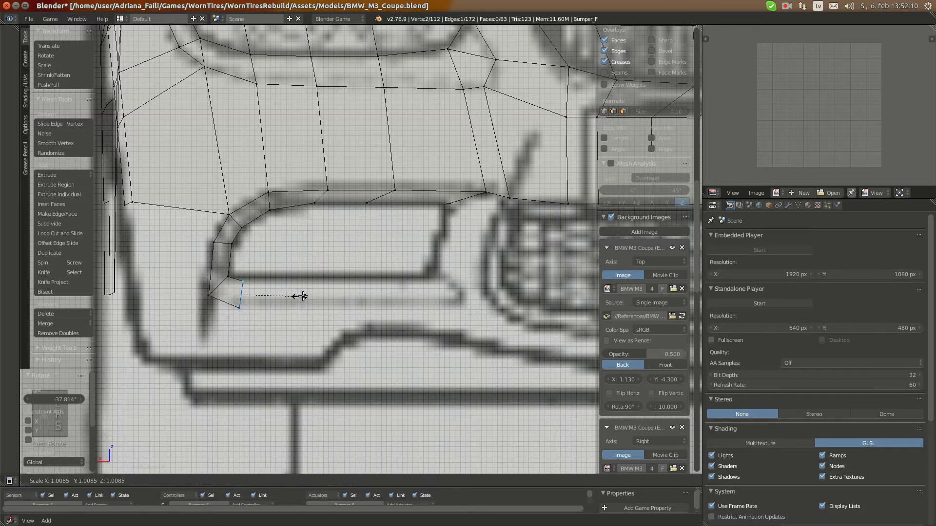
pyautogui.click(303, 296)
pyautogui.press('g')
pyautogui.click(271, 297)
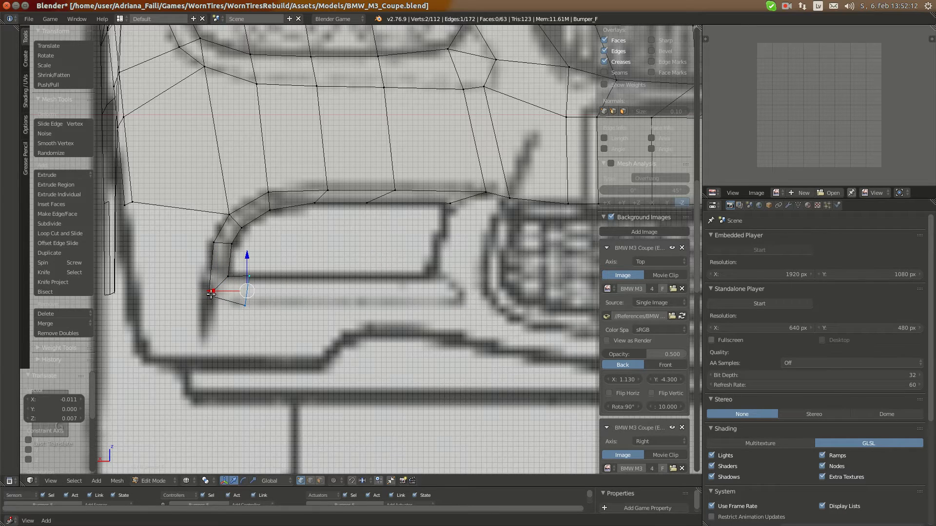
# - Lower the outer corner's bottom vertex about 0.012 in Z and align the corner face's two upper vertices with the intake's lower line
pyautogui.rightClick(210, 294)
pyautogui.press('g')
pyautogui.click(216, 291)
pyautogui.rightClick(230, 280)
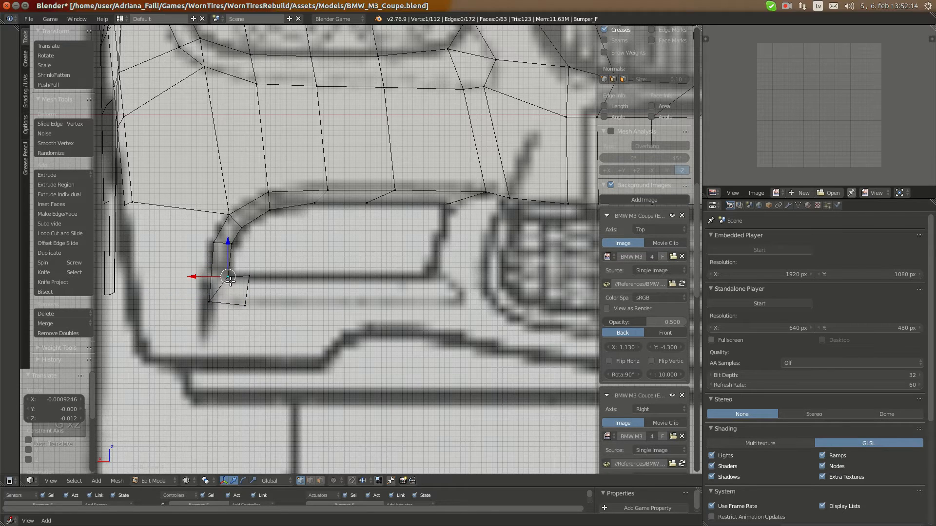
pyautogui.press('g')
pyautogui.click(230, 281)
pyautogui.rightClick(251, 281)
pyautogui.press('g')
pyautogui.click(251, 284)
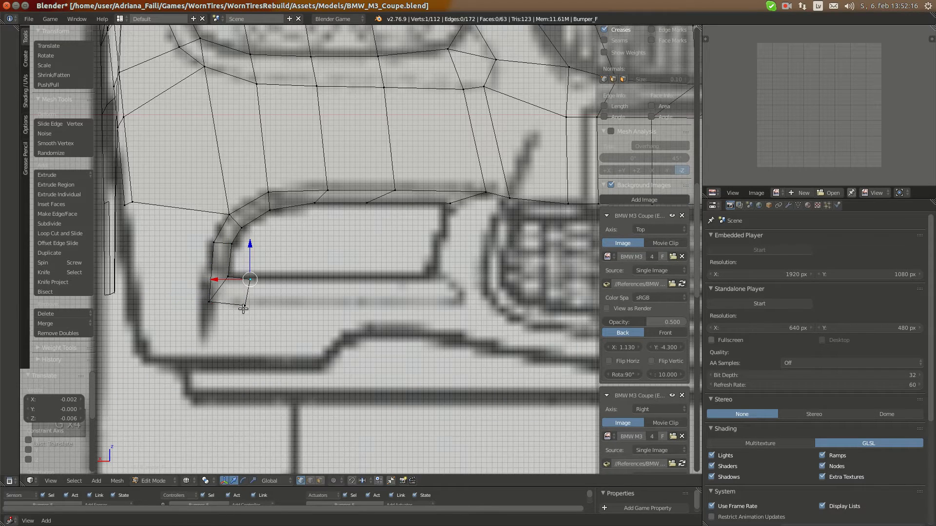
# - Adjust the lower and upper vertices of the new segment's end edge so the edge stands nearly vertical across the lower strip
pyautogui.rightClick(244, 308)
pyautogui.press('g')
pyautogui.click(248, 305)
pyautogui.rightClick(251, 283)
pyautogui.press('g')
pyautogui.click(250, 281)
pyautogui.keyDown('shift'); pyautogui.rightClick(248, 298); pyautogui.keyUp('shift')
pyautogui.press('s')
pyautogui.rightClick(310, 308)
# - Extrude the lower strip's end edge about -0.127 in X, rotate it about -11.4°, and nudge it onto the blueprint lines
pyautogui.press('e')
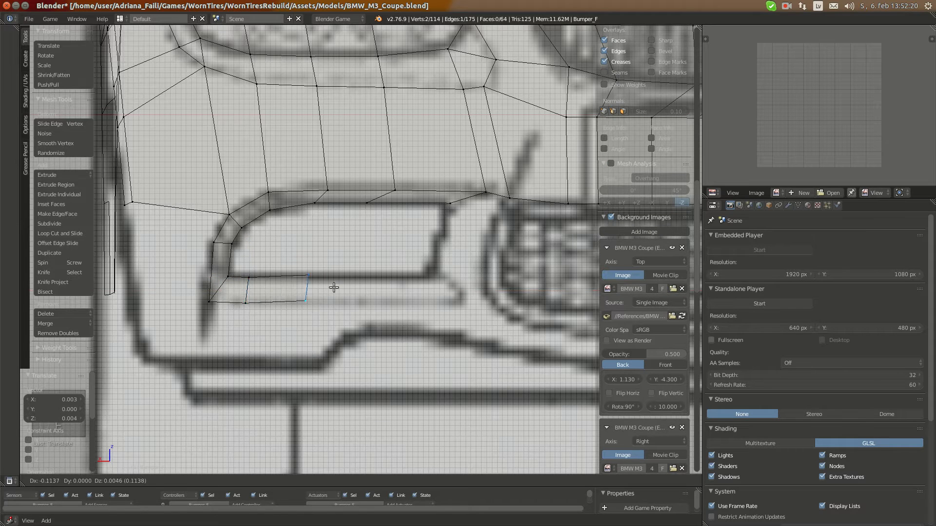
pyautogui.click(342, 289)
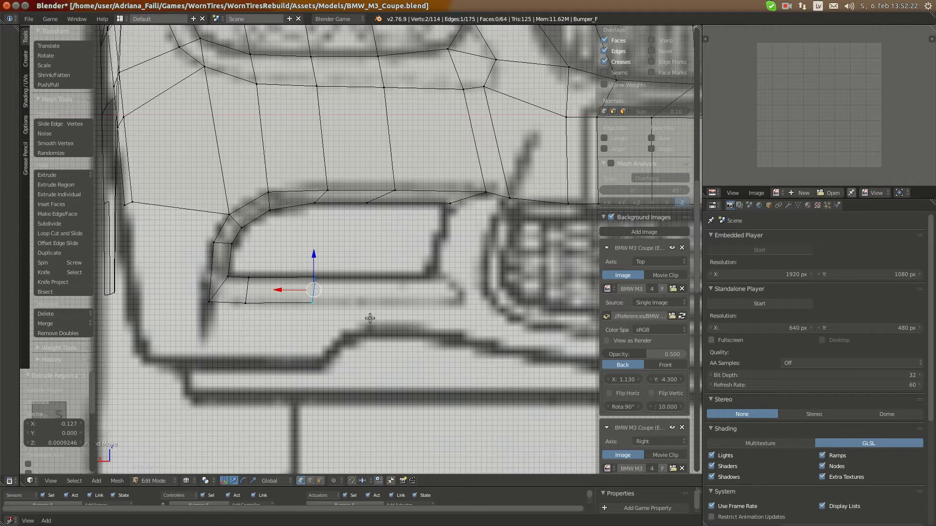
pyautogui.press('r')
pyautogui.click(387, 305)
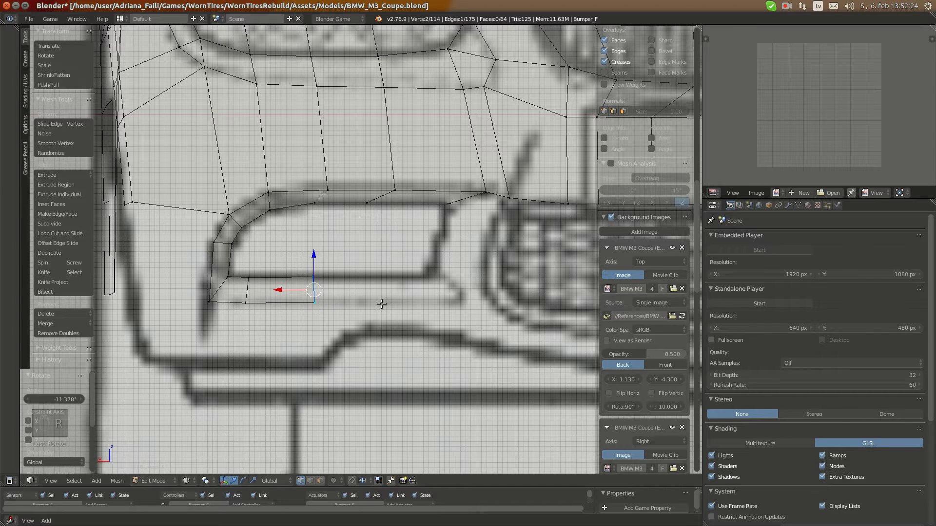
pyautogui.press('g')
pyautogui.click(380, 296)
# - Extrude the lower strip's end edge about -0.154 in X, rotate and align it, and extrude it again about -0.092 in X to the inner corner
pyautogui.press('e')
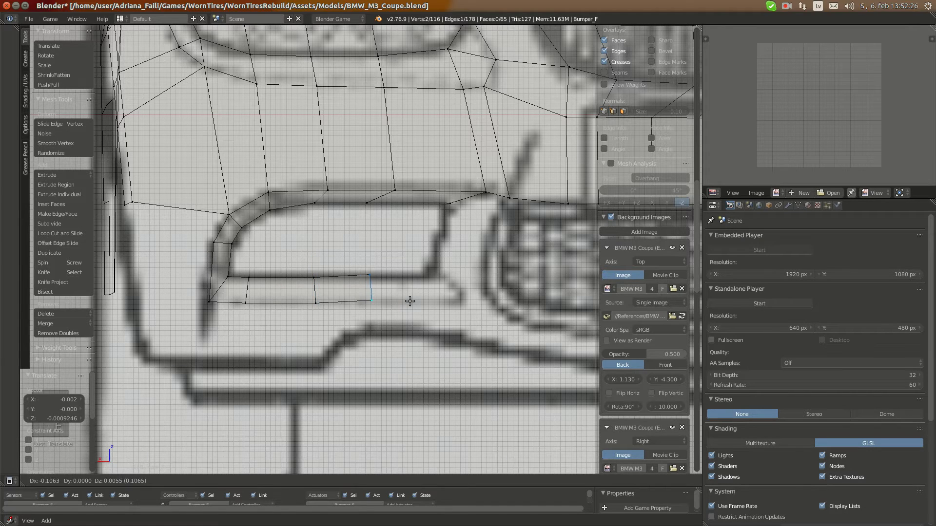
pyautogui.click(429, 303)
pyautogui.press('r')
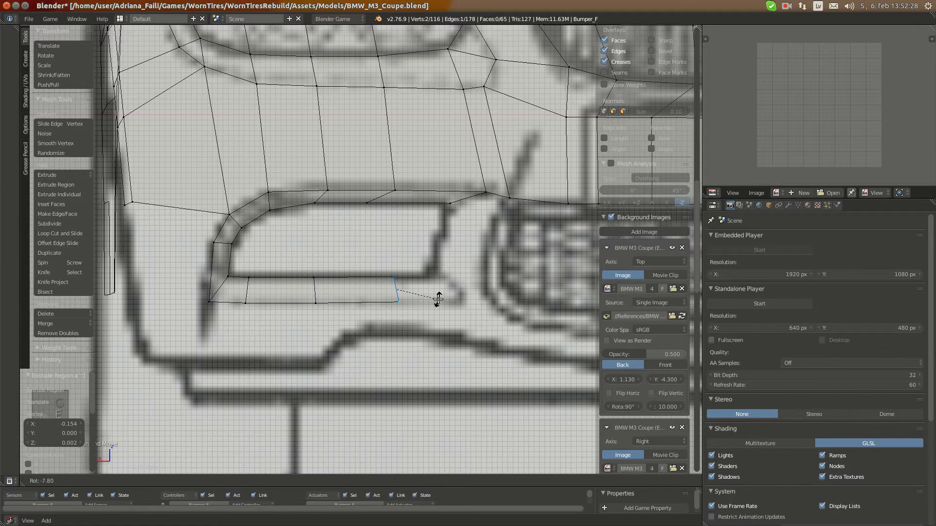
pyautogui.click(438, 299)
pyautogui.keyDown('shift'); pyautogui.moveTo(426, 297); pyautogui.dragTo(382, 291, button='middle'); pyautogui.keyUp('shift')
pyautogui.press('g')
pyautogui.click(384, 292)
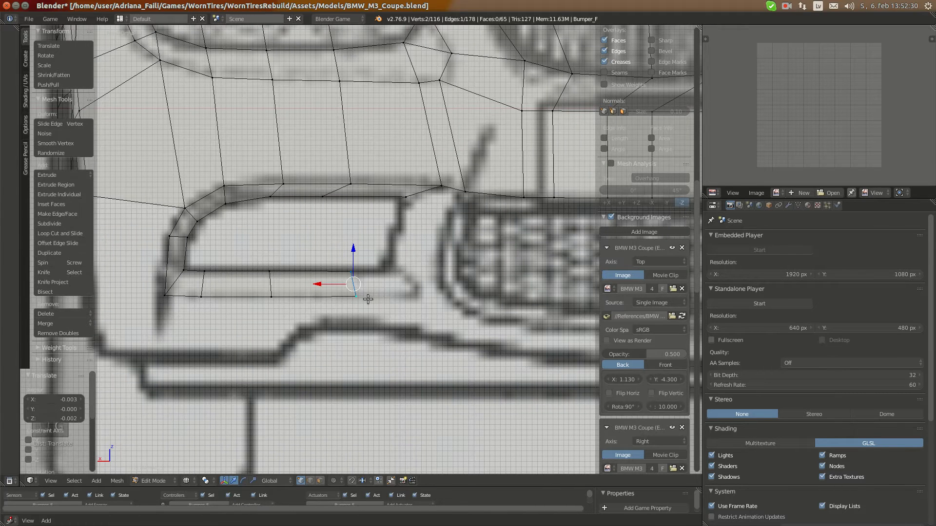
pyautogui.press('e')
pyautogui.click(423, 300)
pyautogui.press('e')
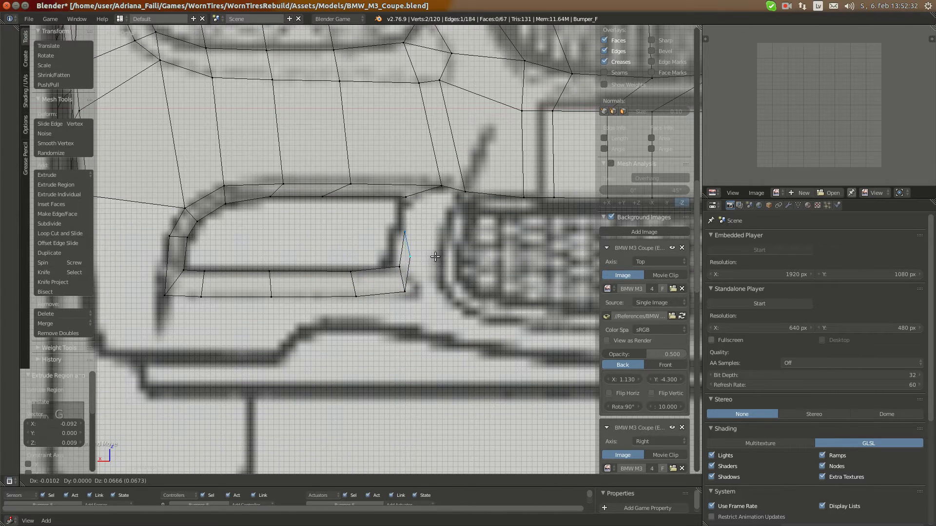
pyautogui.rightClick(434, 261)
pyautogui.hotkey('ctrl', 'z')
# - Rotate the inner corner's end edge about -39°, scale it about 1.6, and move it onto the diagonal of the intake's lower inner corner
pyautogui.press('r')
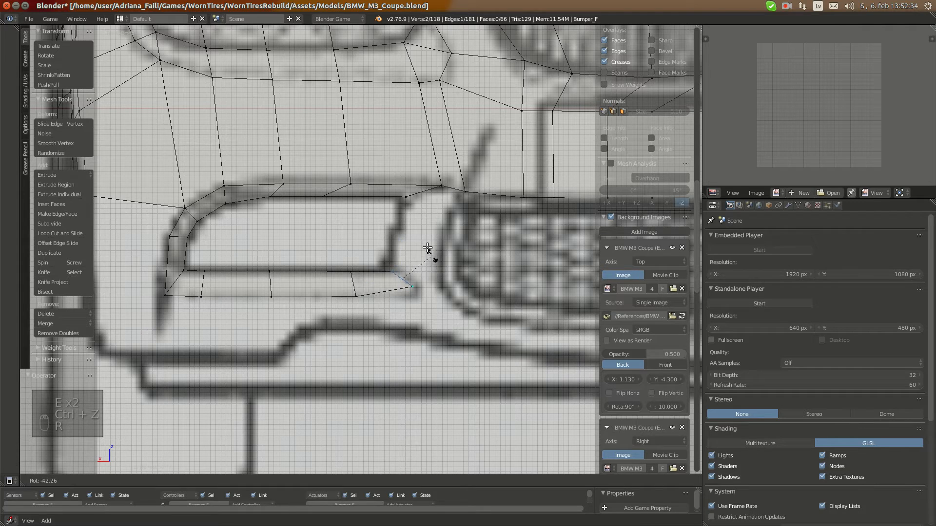
pyautogui.click(429, 256)
pyautogui.press('s')
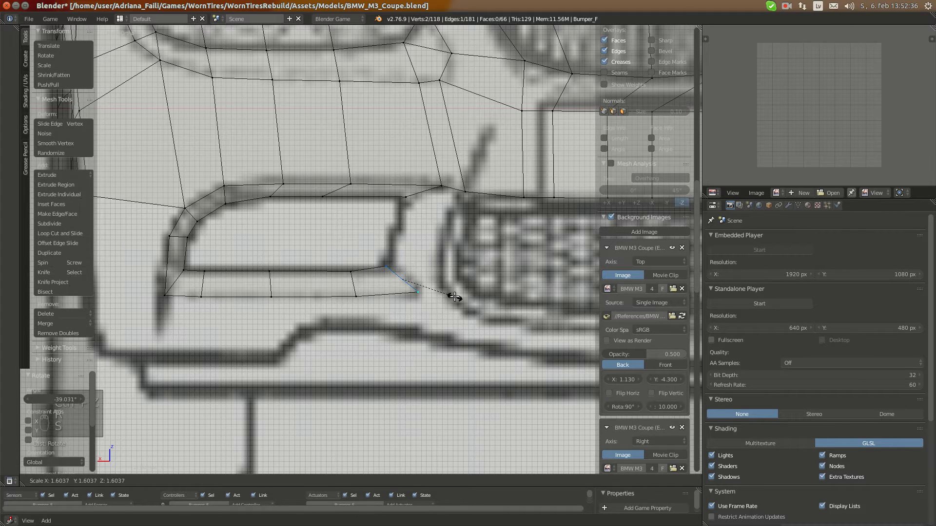
pyautogui.click(455, 297)
pyautogui.press('g')
pyautogui.click(434, 286)
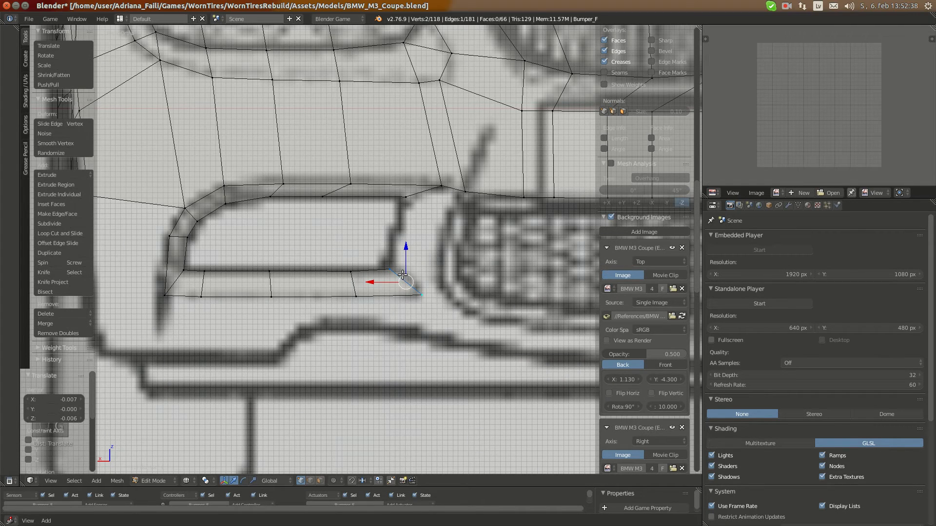
# - Extrude the inner corner edge upward about -0.015 in X and 0.082 in Z, and rotate it about -24.2°
pyautogui.press('e')
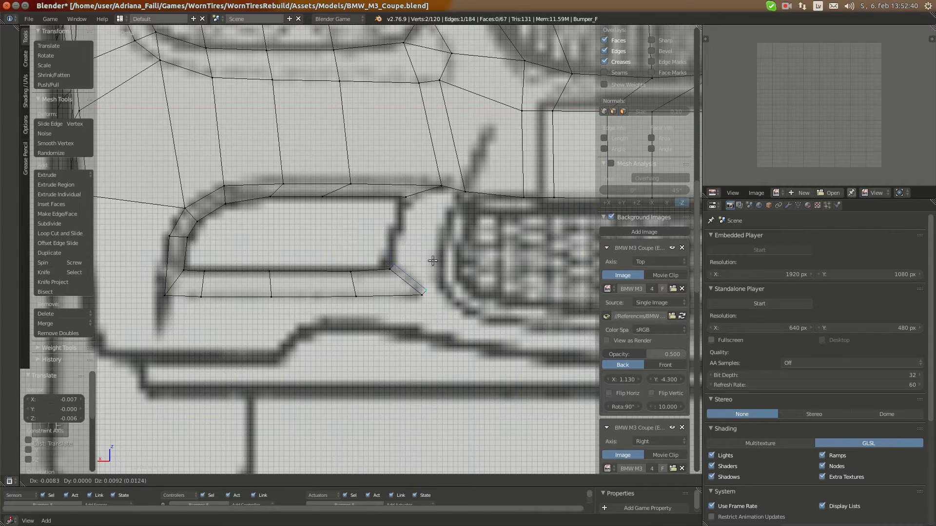
pyautogui.click(430, 240)
pyautogui.rightClick(433, 253)
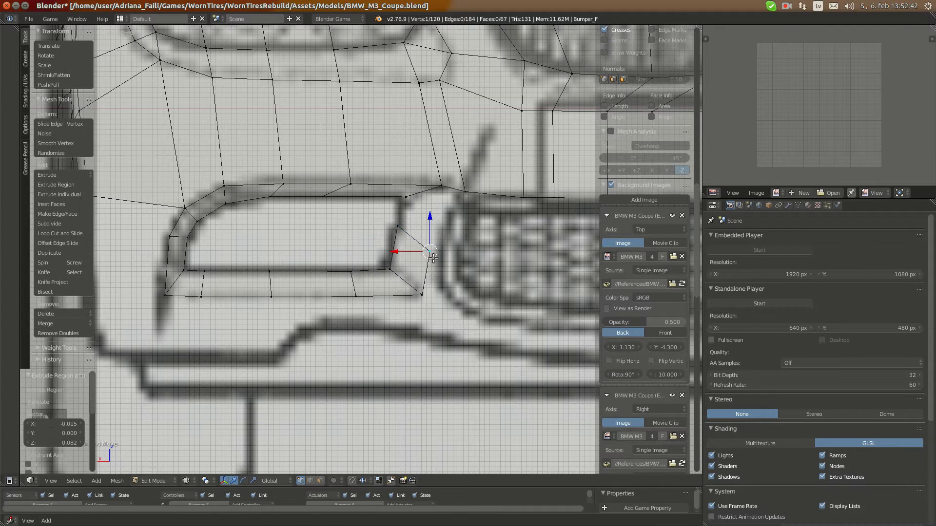
pyautogui.rightClick(398, 226)
pyautogui.keyDown('shift'); pyautogui.rightClick(450, 257); pyautogui.keyUp('shift')
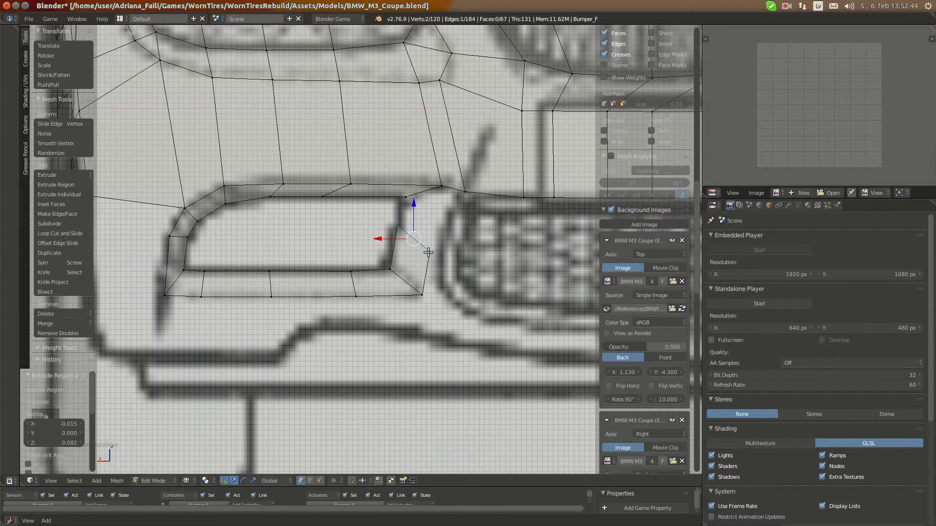
pyautogui.press('r')
pyautogui.click(454, 242)
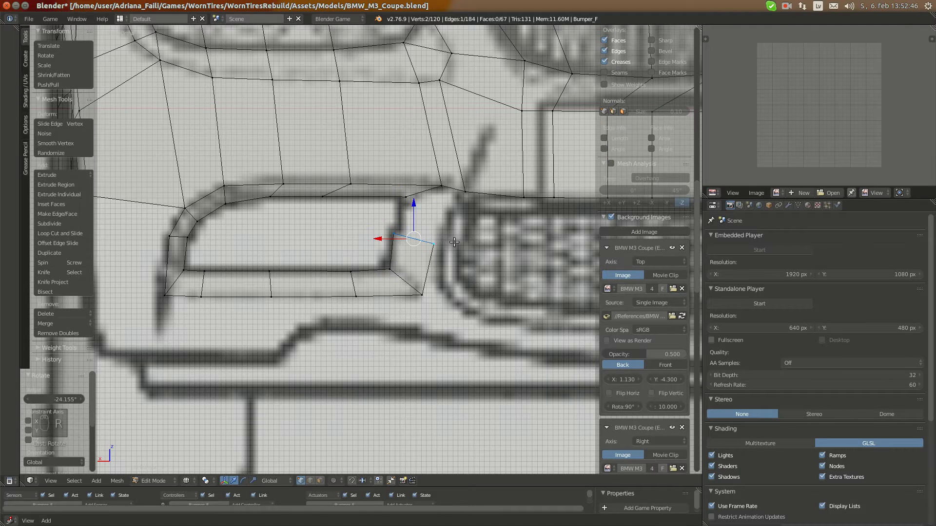
# - Move the raised edge's intake-side vertex about -0.006 in X and shift its grille-side vertex about 0.006 in X
pyautogui.rightClick(435, 243)
pyautogui.rightClick(395, 233)
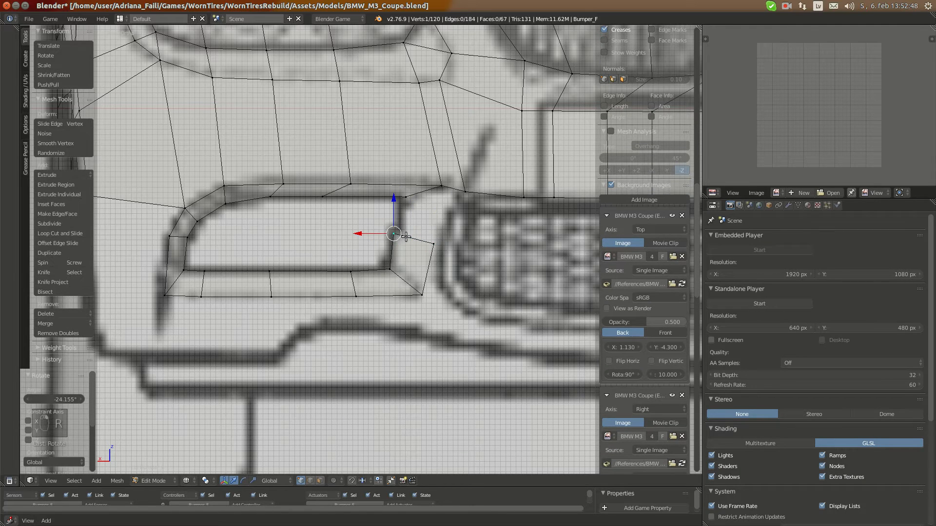
pyautogui.press('g')
pyautogui.click(408, 237)
pyautogui.keyDown('shift'); pyautogui.rightClick(431, 244); pyautogui.keyUp('shift')
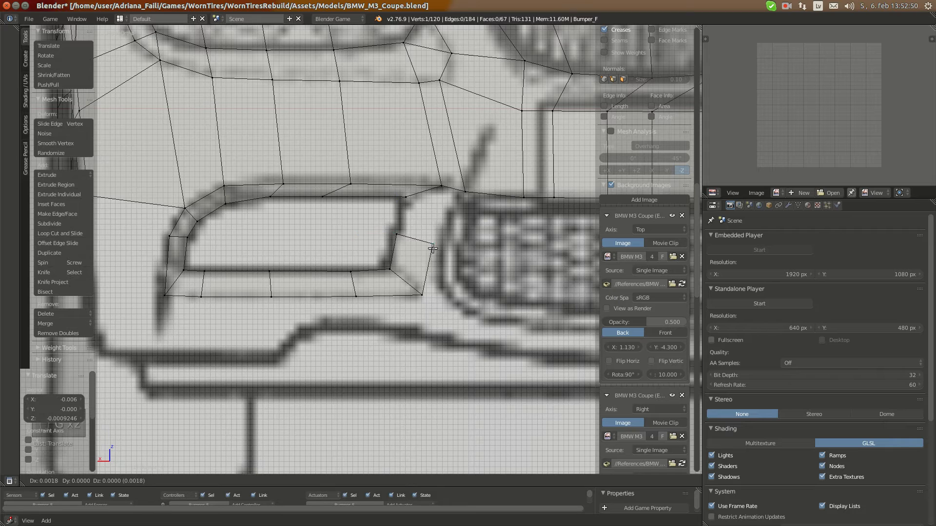
# - Close the rim with a face between the raised edge and the end edge at the intake's upper inner corner
pyautogui.keyDown('shift'); pyautogui.rightClick(431, 195); pyautogui.keyUp('shift')
pyautogui.press('f')
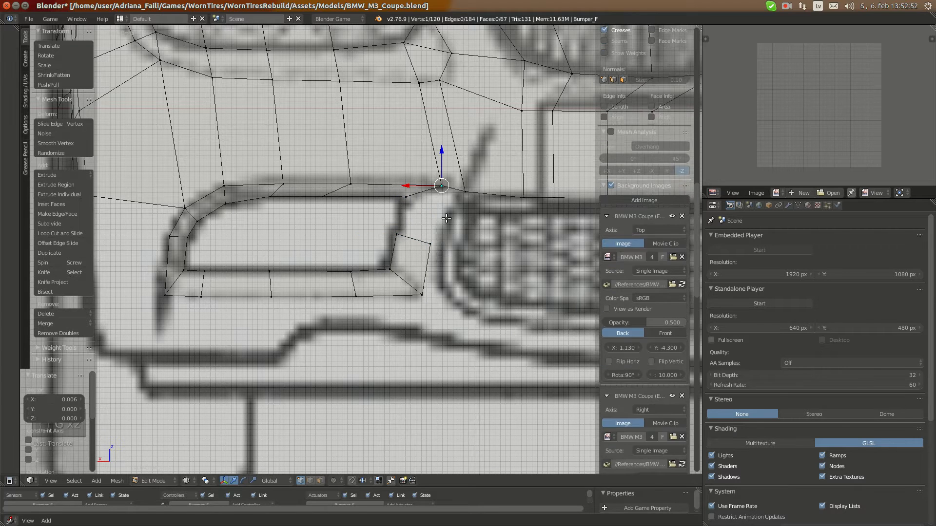
pyautogui.hotkey('ctrl', 'z')
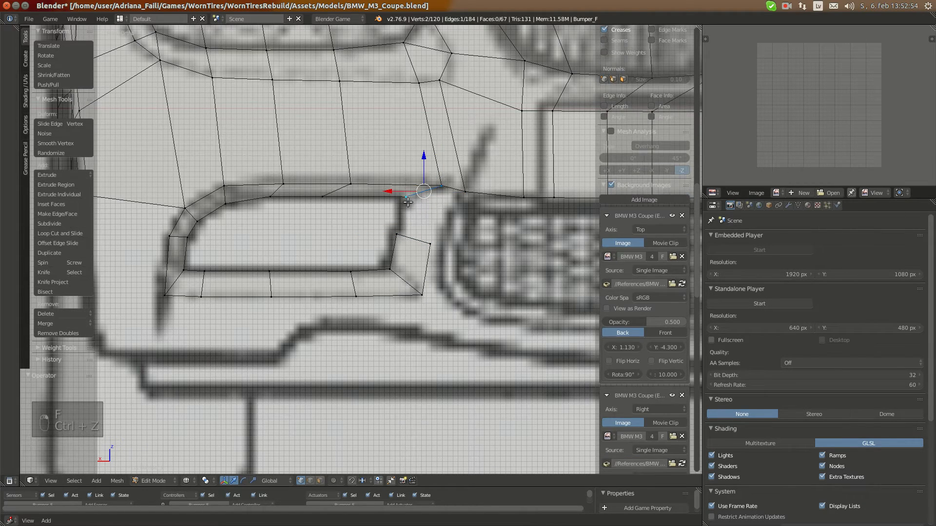
pyautogui.press('f')
# - Align the upper inner corner vertex and the middle edge's two vertices with the blueprint outline of the intake's inner side
pyautogui.rightClick(406, 197)
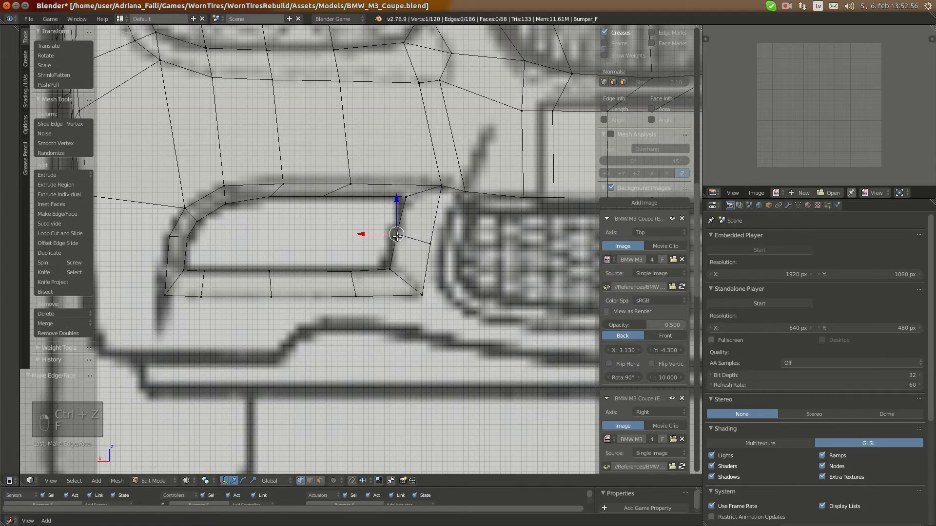
pyautogui.press('g')
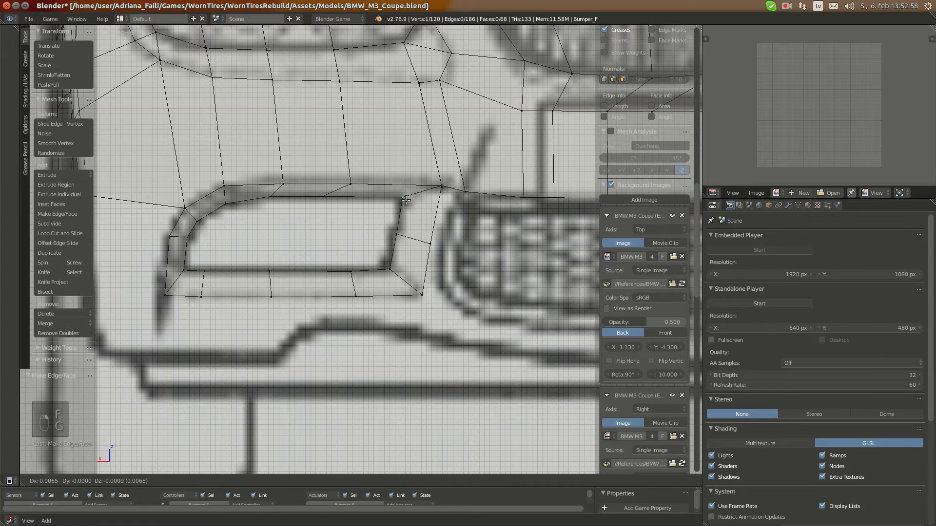
pyautogui.click(405, 200)
pyautogui.rightClick(404, 237)
pyautogui.press('g')
pyautogui.click(406, 238)
pyautogui.rightClick(427, 245)
pyautogui.press('g')
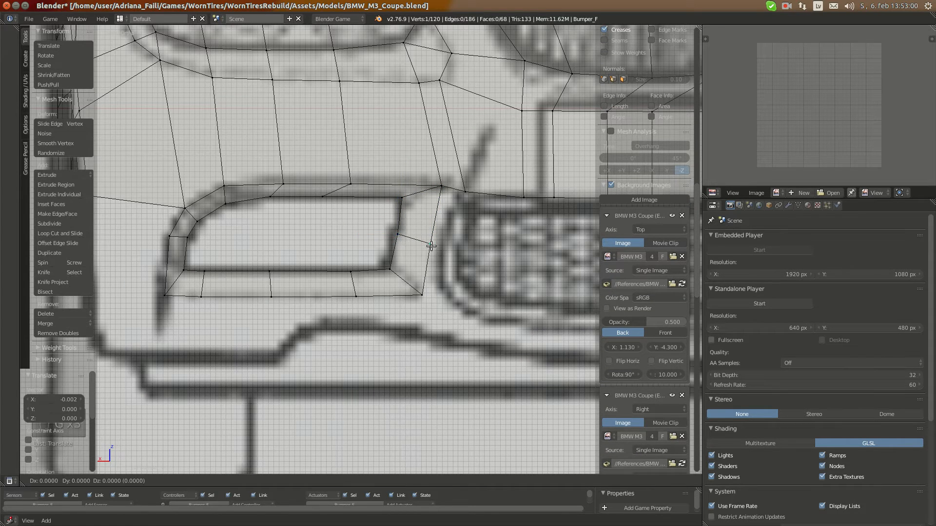
pyautogui.click(430, 246)
# - Select the bumper vertex at the central grille's upper outer corner and examine the intake-to-grille area in the browser's BMW M3 front photo
pyautogui.rightClick(463, 200)
pyautogui.keyDown('shift'); pyautogui.moveTo(381, 236); pyautogui.dragTo(204, 247, button='middle'); pyautogui.keyUp('shift')
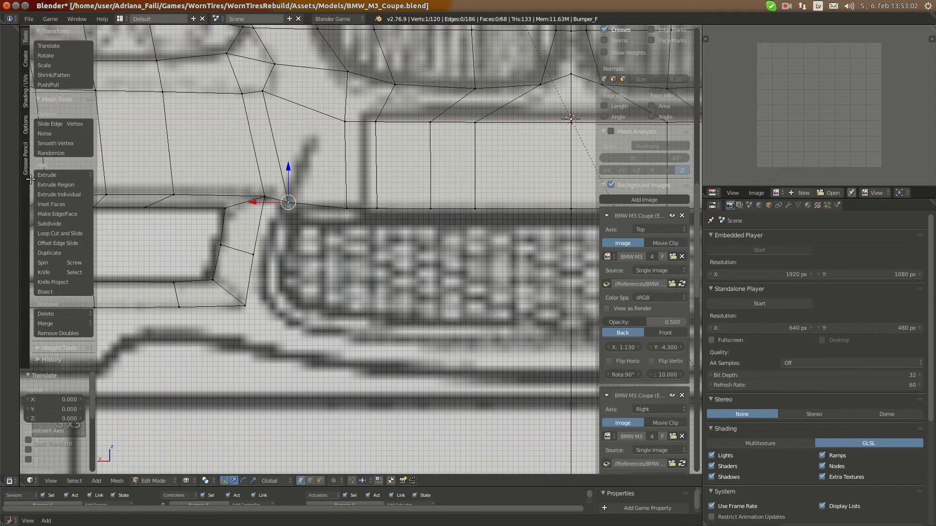
pyautogui.click(12, 102)
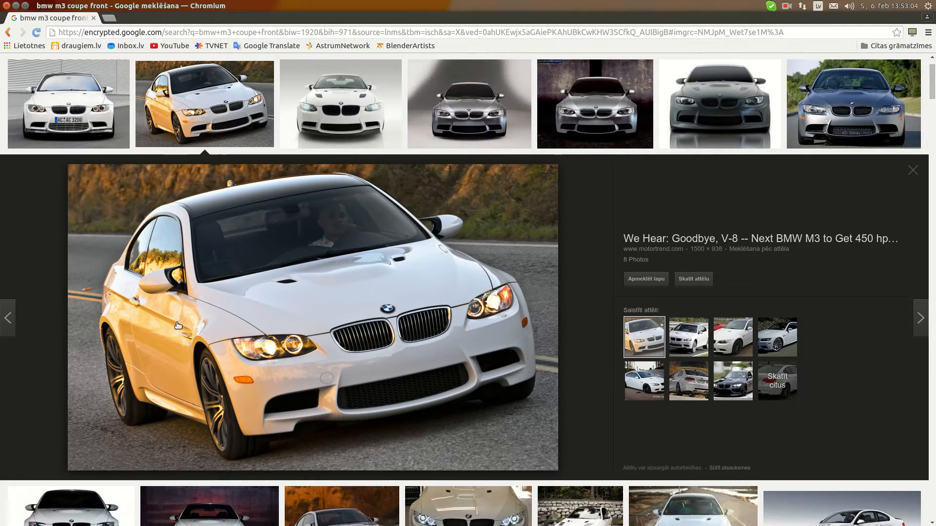
pyautogui.moveTo(1, 281)
pyautogui.click(14, 333)
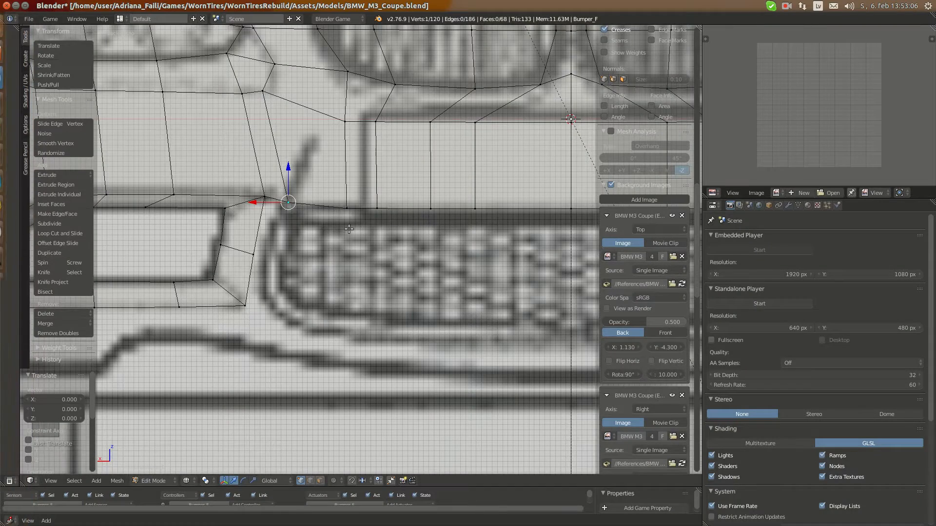
pyautogui.keyDown('shift'); pyautogui.moveTo(293, 239); pyautogui.dragTo(361, 231, button='middle'); pyautogui.keyUp('shift')
pyautogui.moveTo(2, 195)
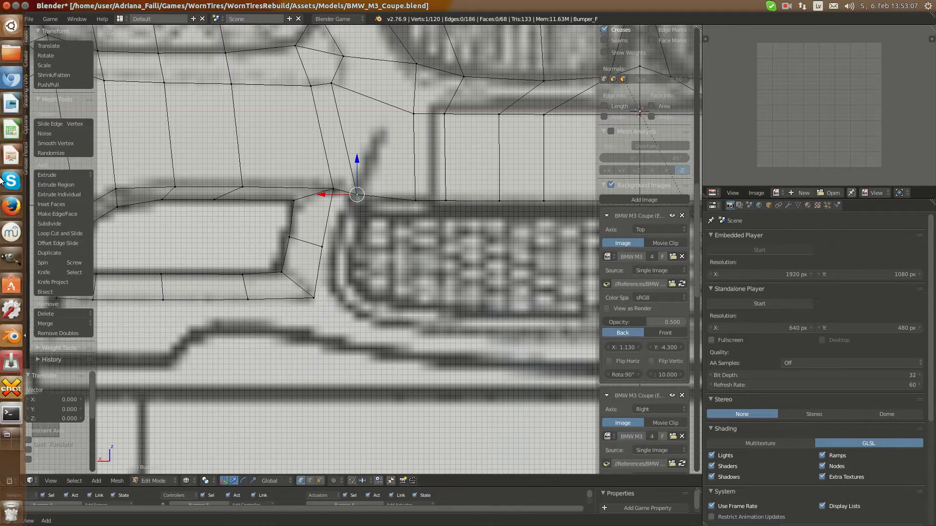
pyautogui.click(11, 78)
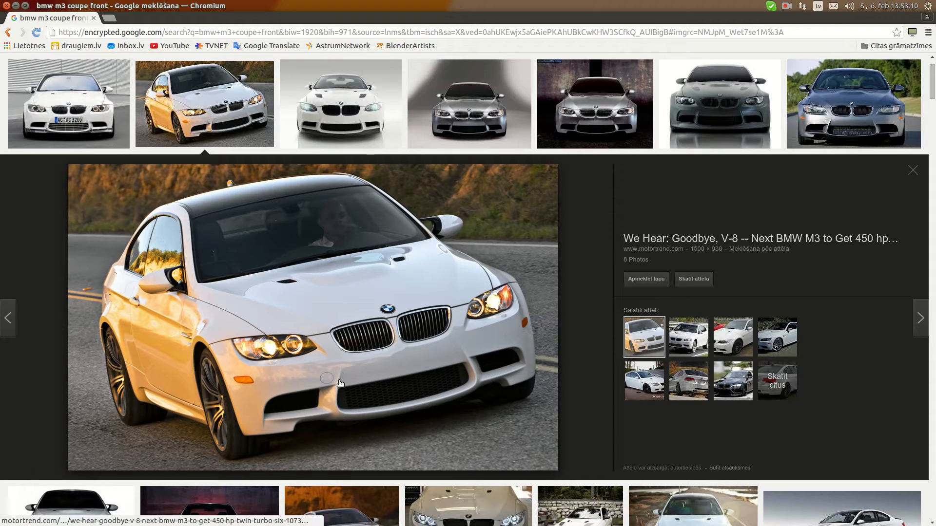
pyautogui.moveTo(1, 304)
pyautogui.click(10, 338)
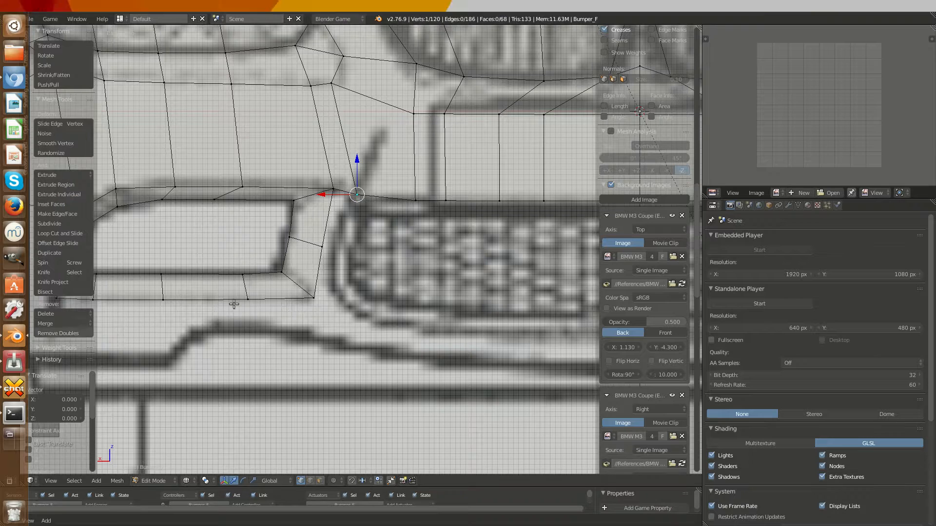
# - Extrude the grille corner vertex down about 0.041 in X and -0.106 in Z, and fill a face to the intake rim's upper inner edge
pyautogui.keyDown('shift'); pyautogui.moveTo(372, 254); pyautogui.dragTo(374, 299, button='middle'); pyautogui.keyUp('shift')
pyautogui.scroll(2, 357, 251)
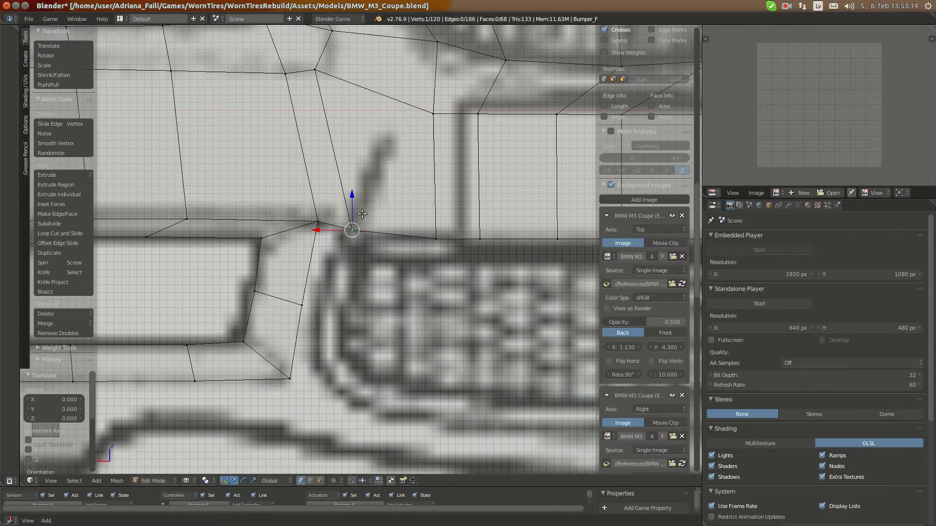
pyautogui.press('e')
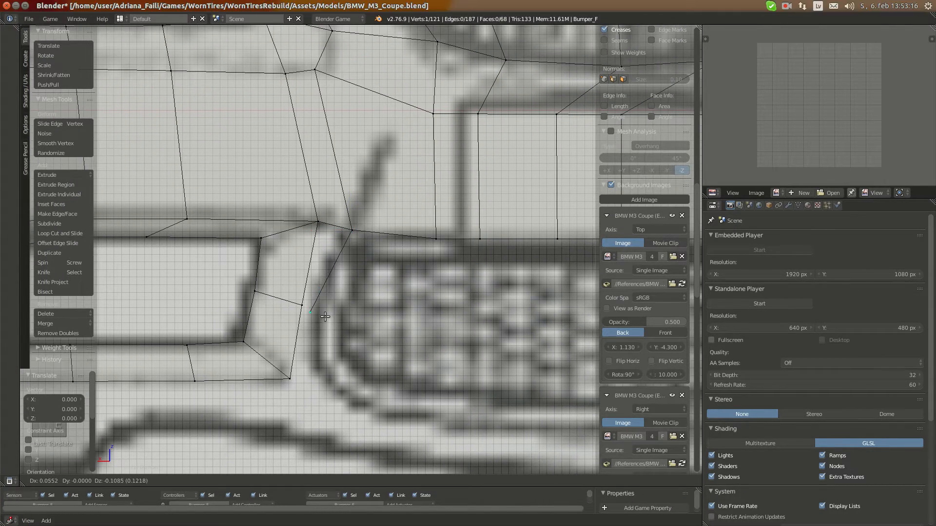
pyautogui.click(308, 308)
pyautogui.keyDown('shift'); pyautogui.rightClick(321, 311); pyautogui.keyUp('shift')
pyautogui.keyDown('shift'); pyautogui.rightClick(318, 222); pyautogui.keyUp('shift')
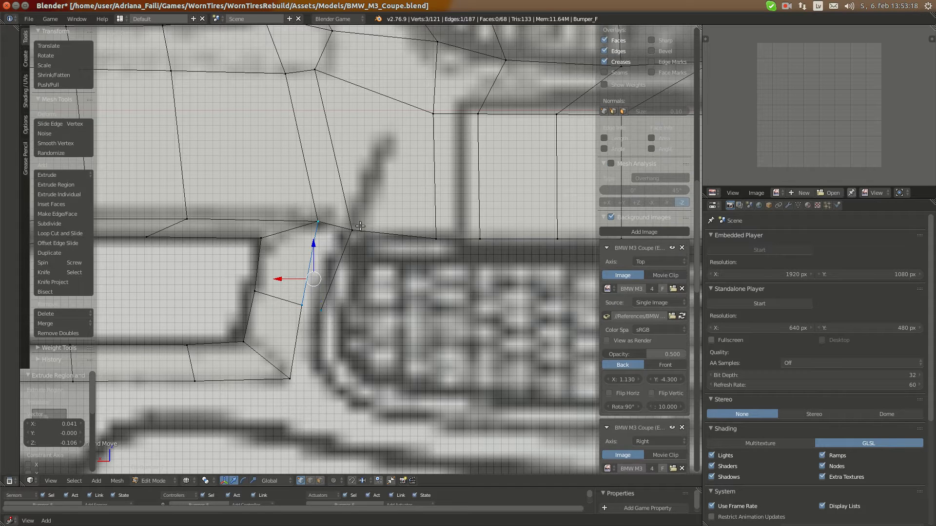
pyautogui.keyDown('shift'); pyautogui.rightClick(352, 229); pyautogui.keyUp('shift')
pyautogui.press('f')
pyautogui.keyDown('shift'); pyautogui.moveTo(331, 266); pyautogui.dragTo(336, 190, button='middle'); pyautogui.keyUp('shift')
pyautogui.press('a')
# - Extrude the new vertex down about -0.073 in Z and fill a face to the intake rim's lower inner corner
pyautogui.rightClick(327, 237)
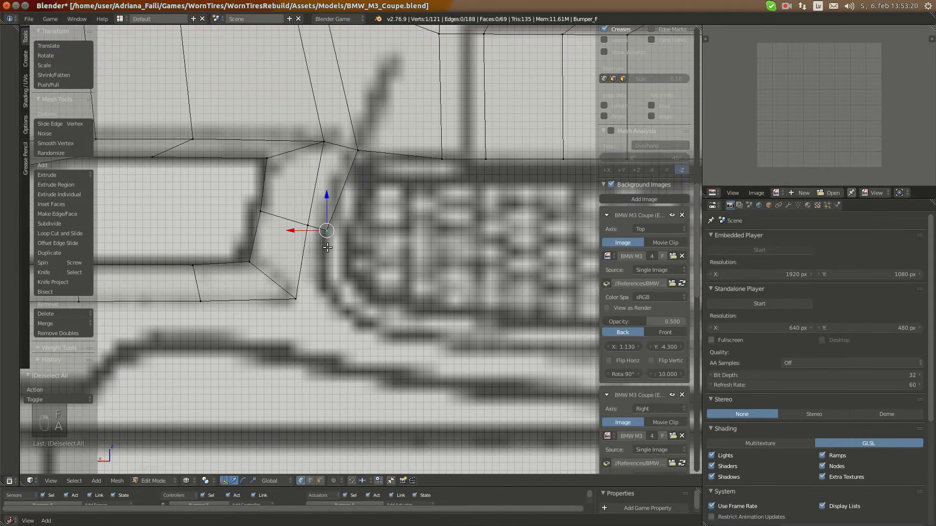
pyautogui.press('e')
pyautogui.click(324, 310)
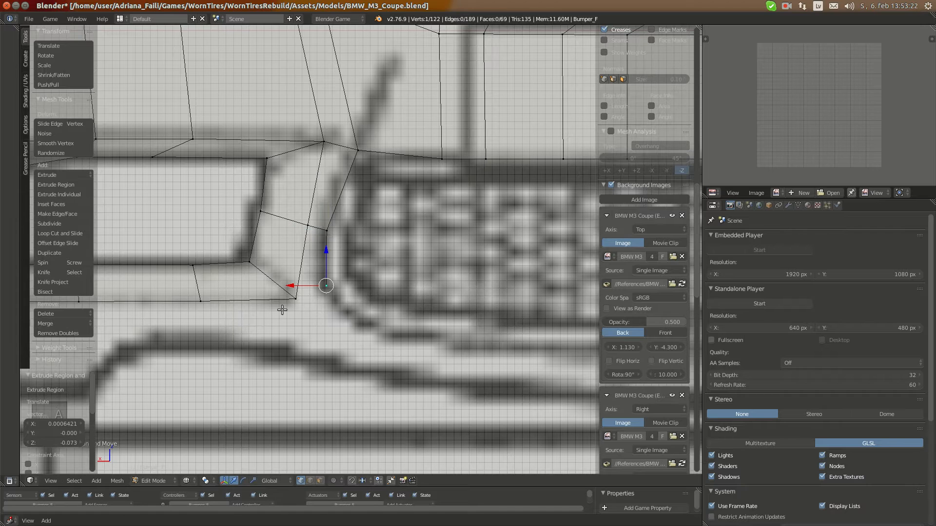
pyautogui.keyDown('shift'); pyautogui.rightClick(296, 298); pyautogui.keyUp('shift')
pyautogui.keyDown('shift'); pyautogui.rightClick(309, 225); pyautogui.keyUp('shift')
pyautogui.keyDown('shift'); pyautogui.rightClick(327, 231); pyautogui.keyUp('shift')
pyautogui.press('f')
pyautogui.press('a')
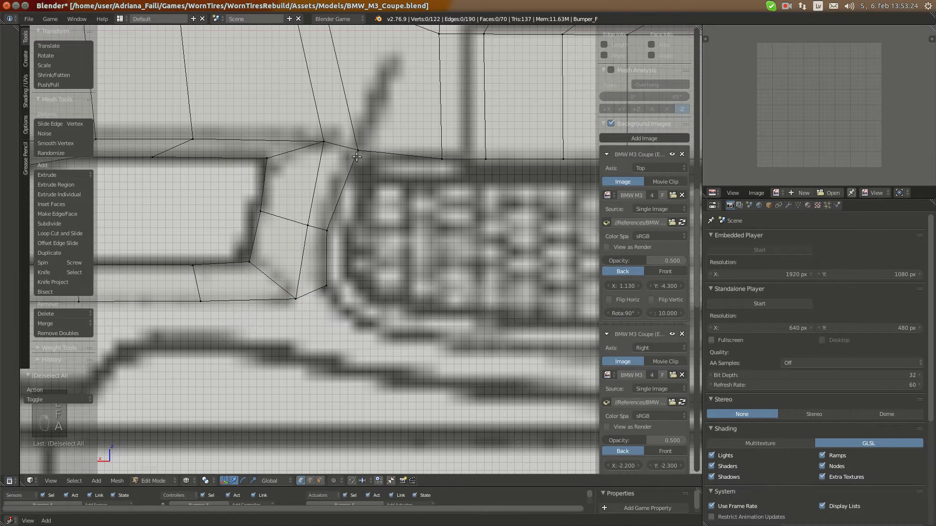
# - Shift the vertex at the grille's upper outer corner about 0.006 in X to follow the blueprint outline
pyautogui.rightClick(358, 150)
pyautogui.press('g')
pyautogui.click(366, 161)
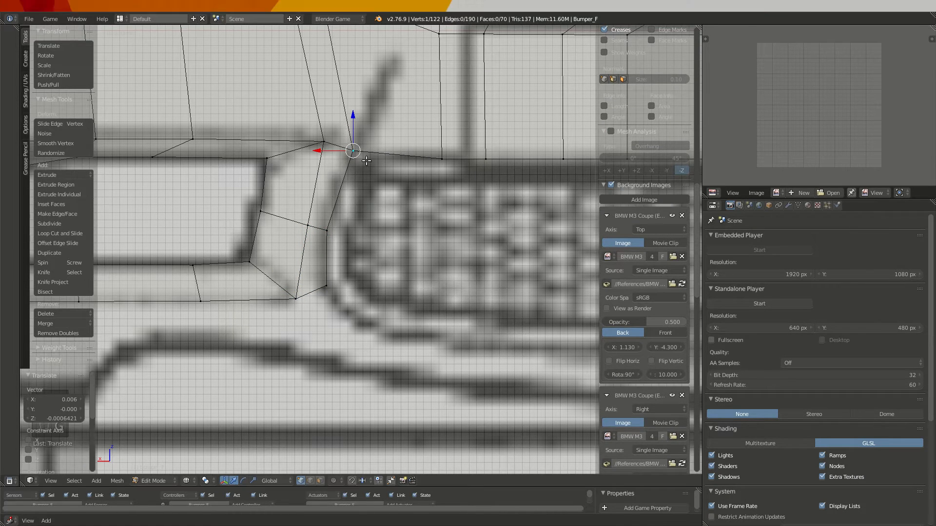
pyautogui.scroll(-5, 409, 244)
pyautogui.scroll(-3, 408, 244)
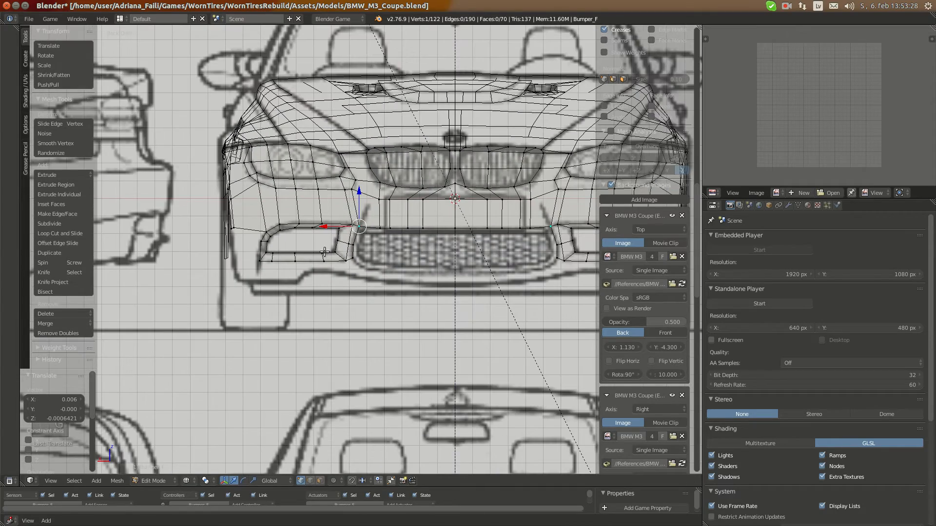
pyautogui.scroll(4, 358, 260)
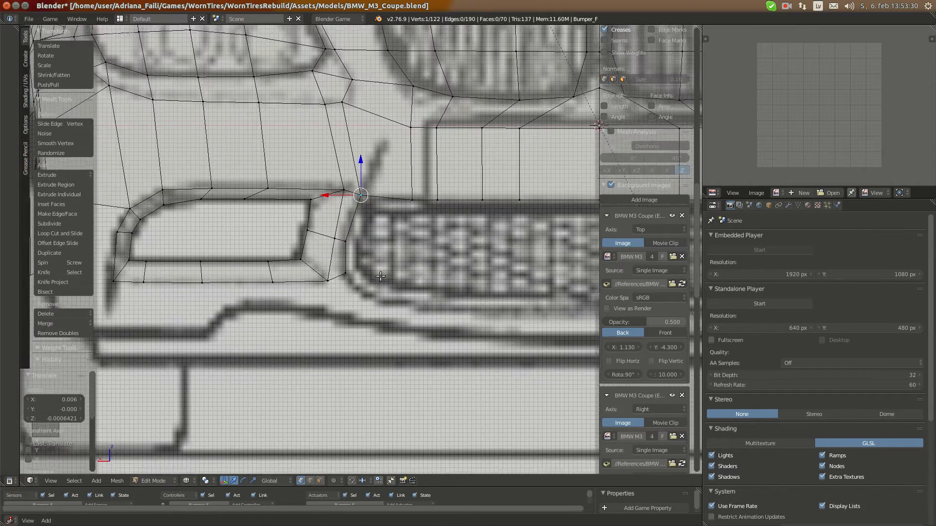
pyautogui.rightClick(244, 277)
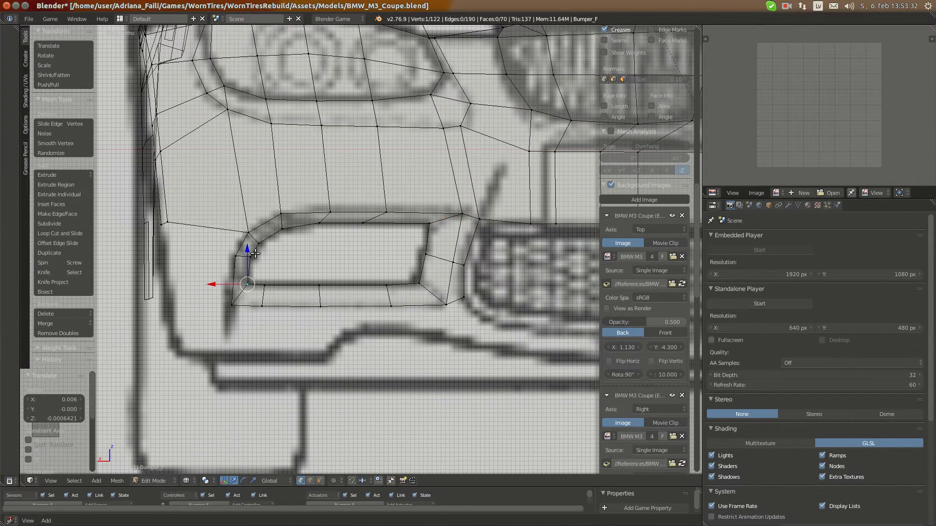
pyautogui.rightClick(256, 256)
pyautogui.keyDown('shift'); pyautogui.rightClick(267, 254); pyautogui.keyUp('shift')
pyautogui.hotkey('ctrl', 'z')
pyautogui.hotkey('ctrl', 'z')
pyautogui.keyDown('shift'); pyautogui.rightClick(250, 257); pyautogui.keyUp('shift')
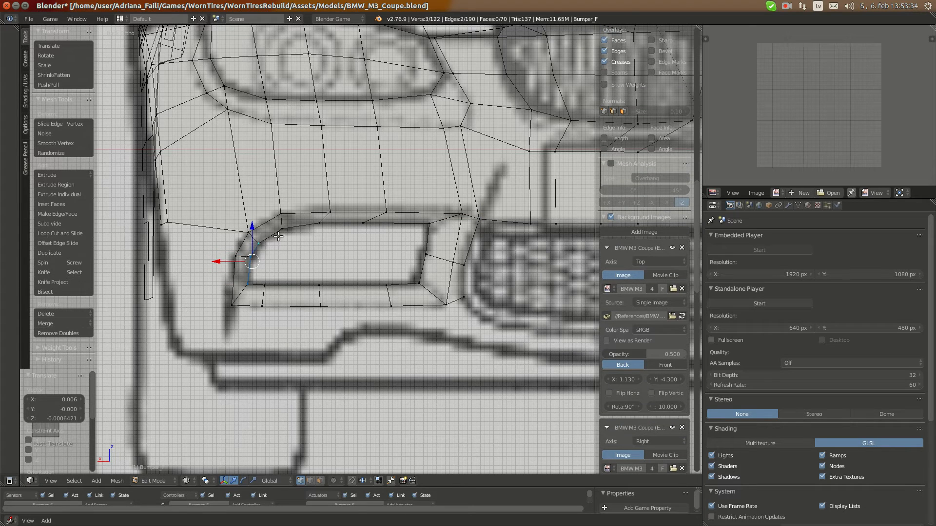
pyautogui.keyDown('shift'); pyautogui.rightClick(259, 243); pyautogui.keyUp('shift')
pyautogui.keyDown('shift'); pyautogui.rightClick(331, 215); pyautogui.keyUp('shift')
pyautogui.press('a')
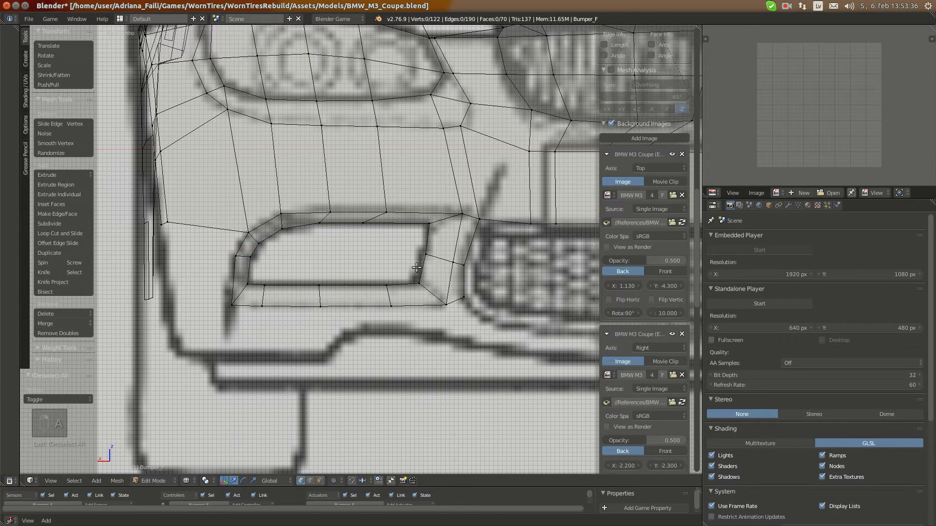
pyautogui.press('KP_3')
pyautogui.keyDown('shift'); pyautogui.moveTo(472, 272); pyautogui.dragTo(404, 267, button='middle'); pyautogui.keyUp('shift')
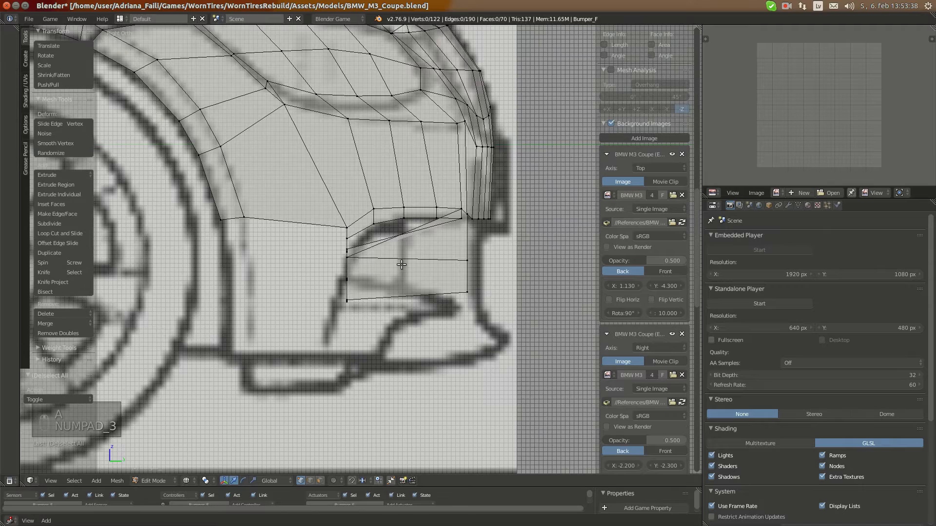
# - Try to move the three inner-side vertices of the intake opening about 0.074 in Y and -0.008 in Z in side view
pyautogui.press('ctrl+KP_1')
pyautogui.rightClick(428, 228)
pyautogui.keyDown('shift'); pyautogui.rightClick(425, 251); pyautogui.keyUp('shift')
pyautogui.keyDown('shift'); pyautogui.rightClick(420, 268); pyautogui.keyUp('shift')
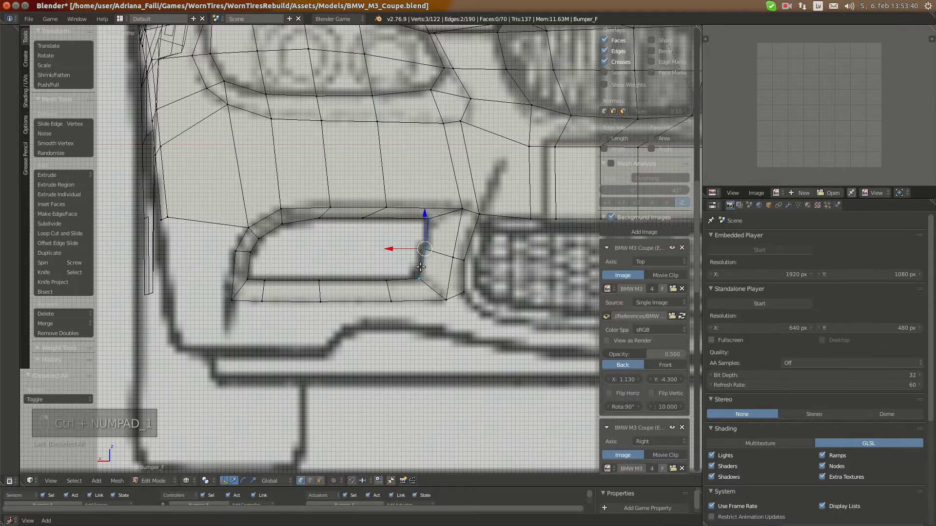
pyautogui.press('KP_Decimal')
pyautogui.press('KP_3')
pyautogui.scroll(-5, 432, 270)
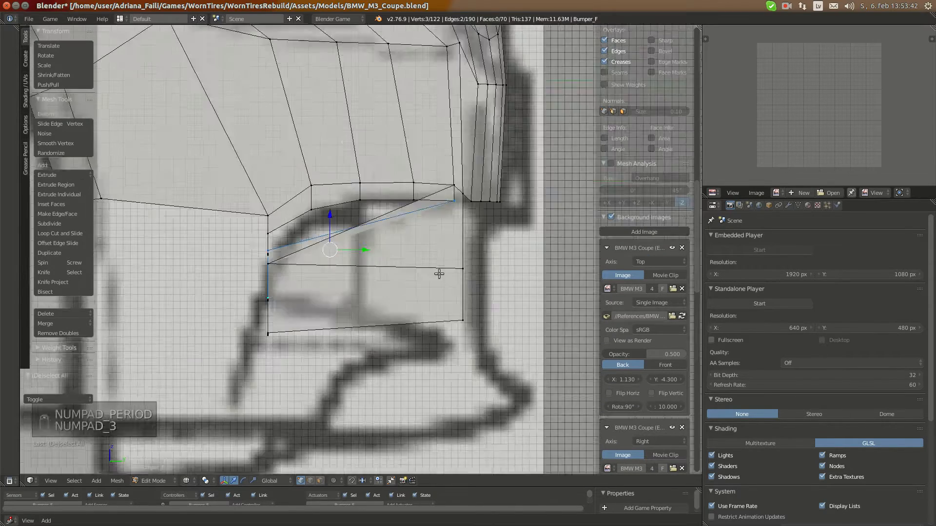
pyautogui.scroll(3, 376, 271)
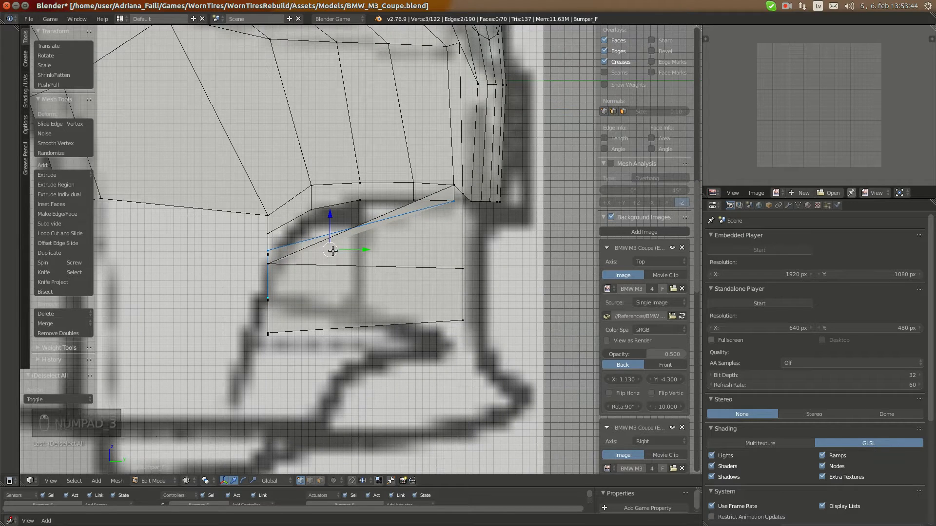
pyautogui.moveTo(330, 250); pyautogui.dragTo(398, 257)
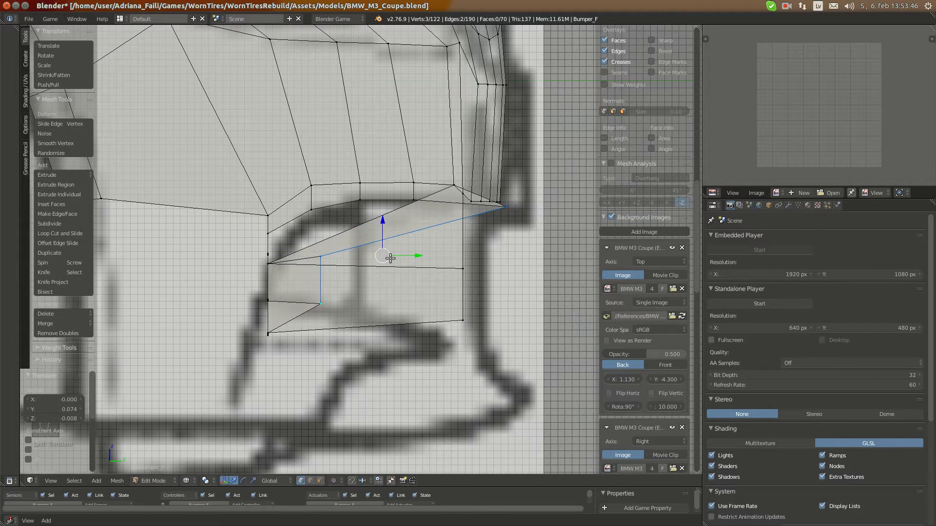
pyautogui.hotkey('ctrl', 'z')
# - Move the four vertices along the intake opening's upper edge rearward in side view, setting them back from the outer rim
pyautogui.press('ctrl+KP_1')
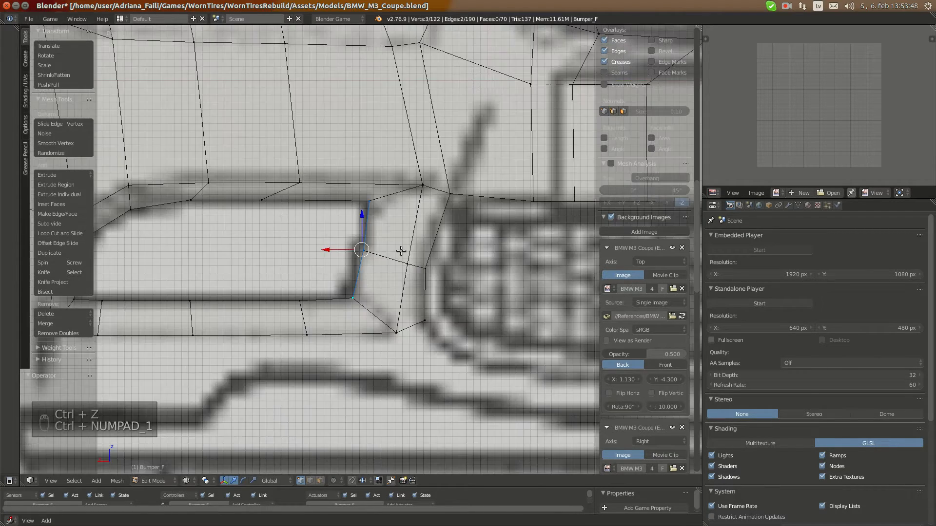
pyautogui.press('KP_3')
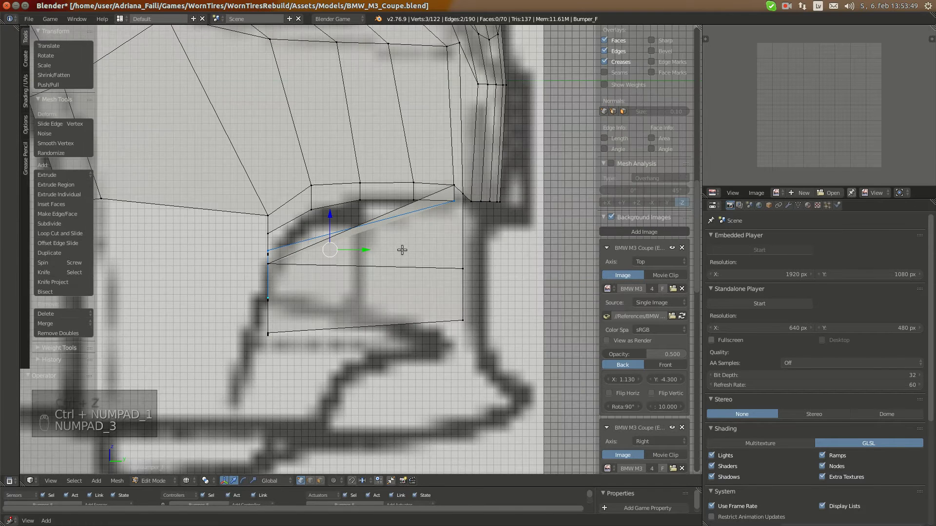
pyautogui.rightClick(306, 219)
pyautogui.moveTo(348, 210); pyautogui.dragTo(331, 208)
pyautogui.rightClick(362, 197)
pyautogui.moveTo(388, 200); pyautogui.dragTo(346, 199)
pyautogui.rightClick(395, 196)
pyautogui.moveTo(427, 200); pyautogui.dragTo(357, 200)
pyautogui.rightClick(467, 194)
pyautogui.moveTo(462, 201); pyautogui.dragTo(293, 235)
# - Nudge the vertex at the intake opening's upper outer corner about 0.004 in Y in side view
pyautogui.rightClick(343, 198)
pyautogui.rightClick(320, 201)
pyautogui.rightClick(289, 210)
pyautogui.rightClick(276, 234)
pyautogui.click(293, 235)
# - Move the middle vertex of the intake opening's inner side about 0.127 in Y and its lower inner corner vertex about 0.128 in Y
pyautogui.press('ctrl+KP_1')
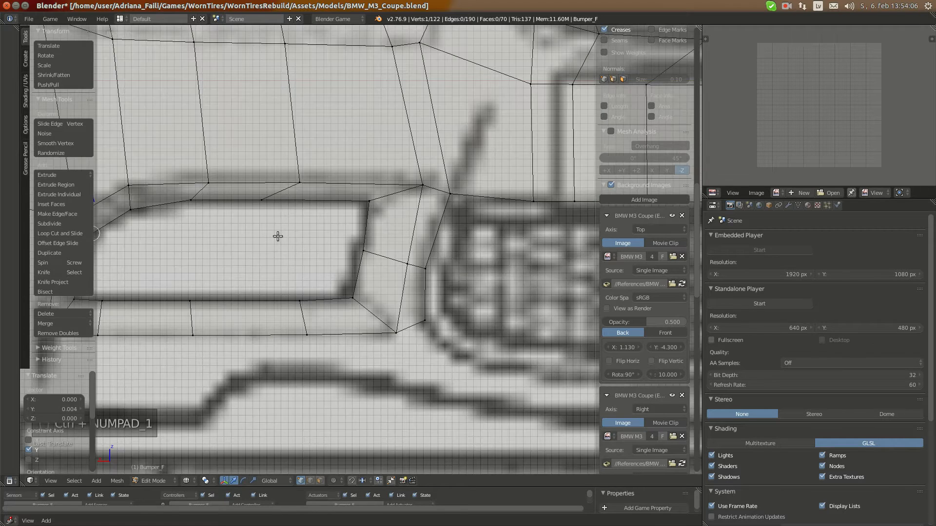
pyautogui.rightClick(360, 253)
pyautogui.press('KP_1')
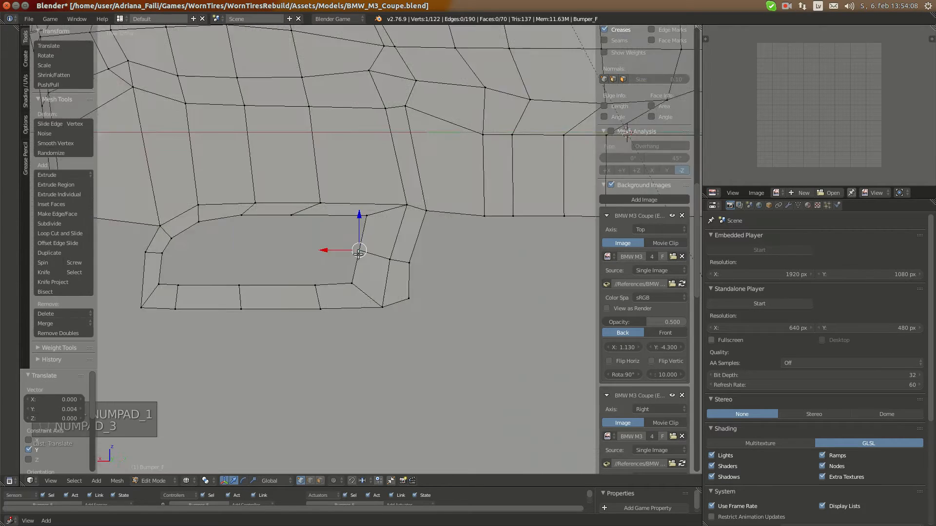
pyautogui.press('KP_3')
pyautogui.moveTo(328, 249); pyautogui.dragTo(386, 259)
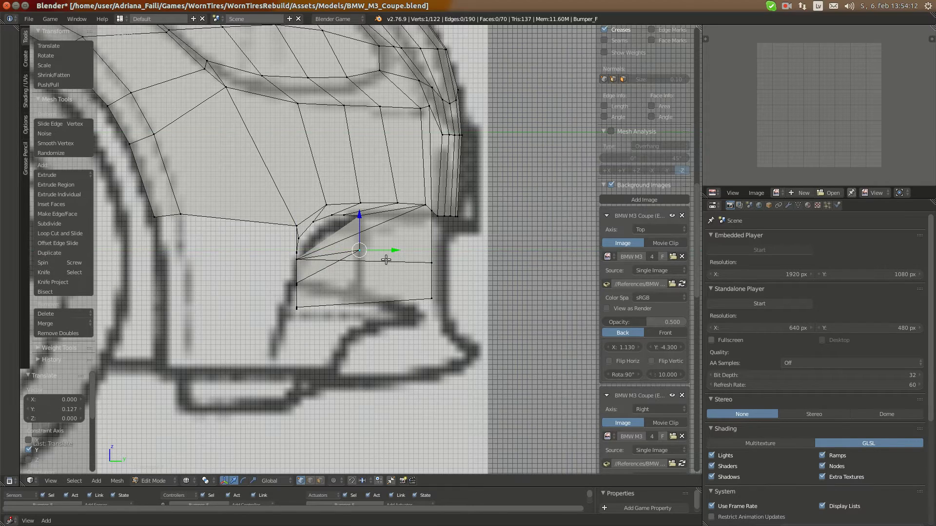
pyautogui.press('ctrl+KP_1')
pyautogui.press('KP_1')
pyautogui.press('KP_3')
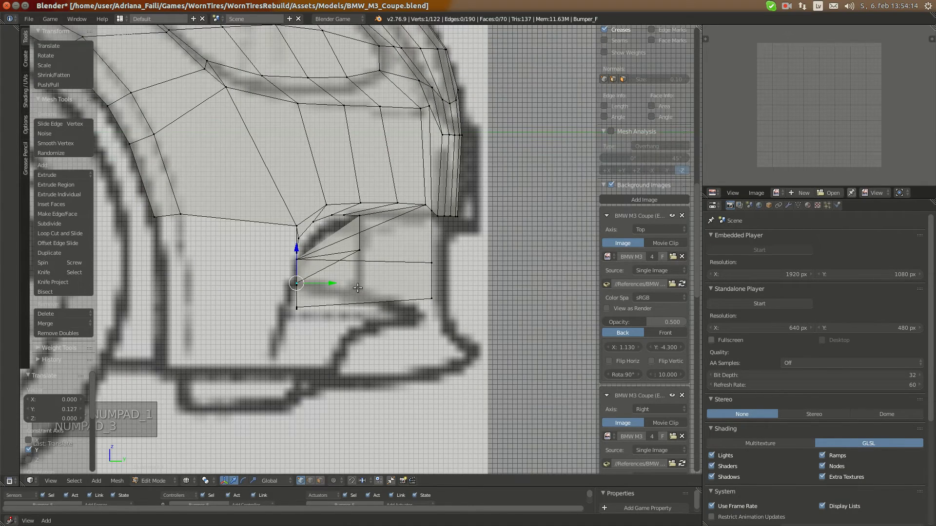
pyautogui.moveTo(324, 286); pyautogui.dragTo(386, 289)
# - Move the opening's lower-edge vertex nearest the inner corner about 0.091 in Y and the next one outward about 0.045 in Y
pyautogui.press('ctrl+KP_1')
pyautogui.rightClick(321, 284)
pyautogui.press('KP_2')
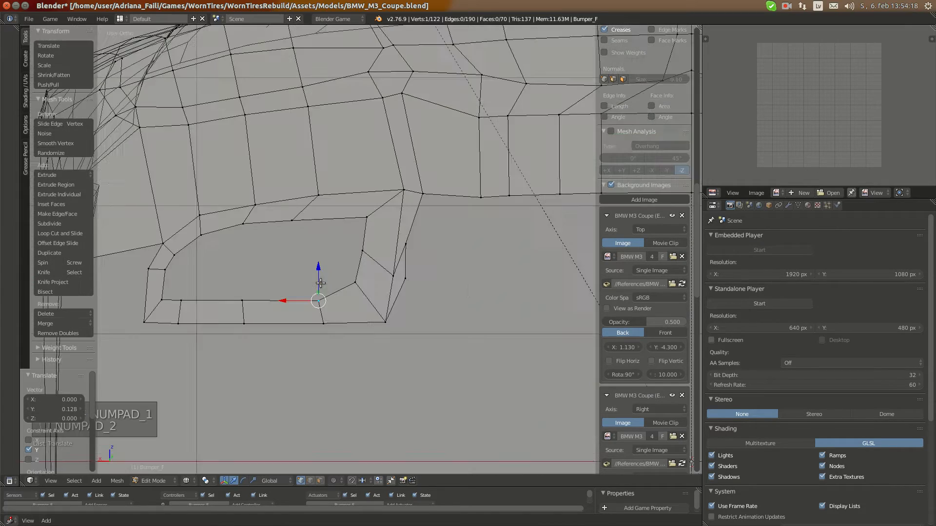
pyautogui.press('KP_3')
pyautogui.scroll(3, 317, 287)
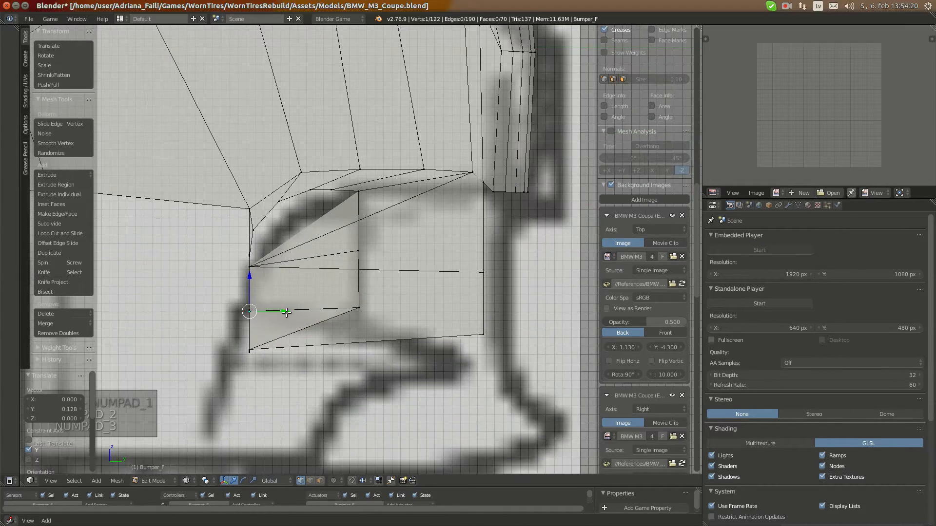
pyautogui.moveTo(287, 313); pyautogui.dragTo(363, 316)
pyautogui.press('ctrl+KP_1')
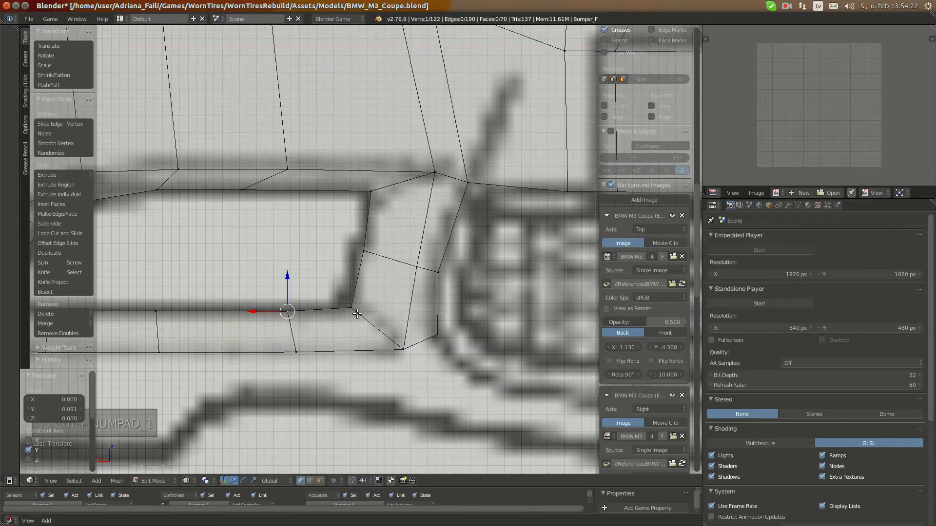
pyautogui.press('KP_3')
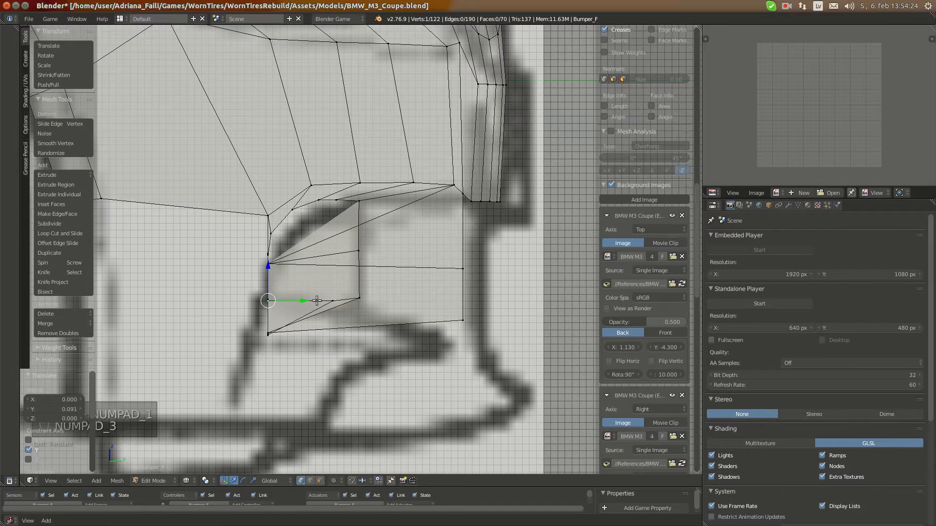
pyautogui.moveTo(289, 300); pyautogui.dragTo(321, 305)
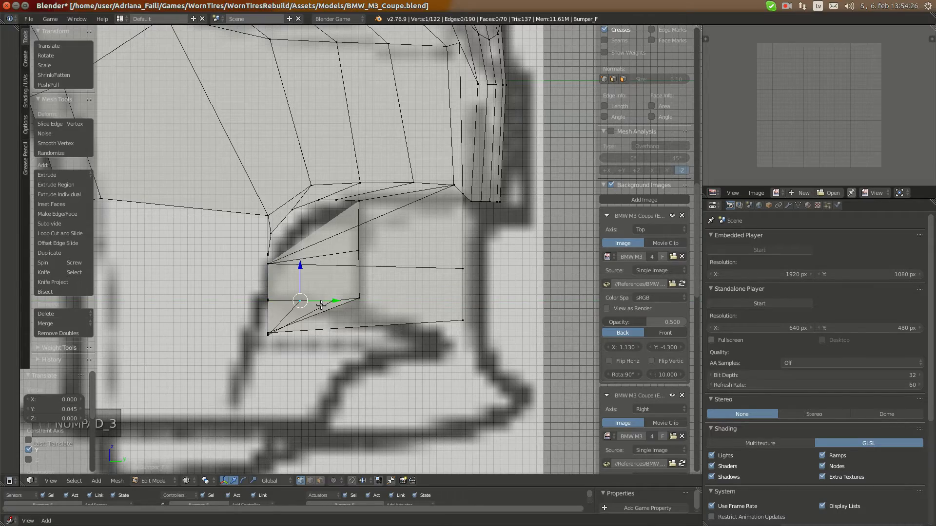
pyautogui.scroll(-4, 321, 305)
pyautogui.scroll(6, 334, 288)
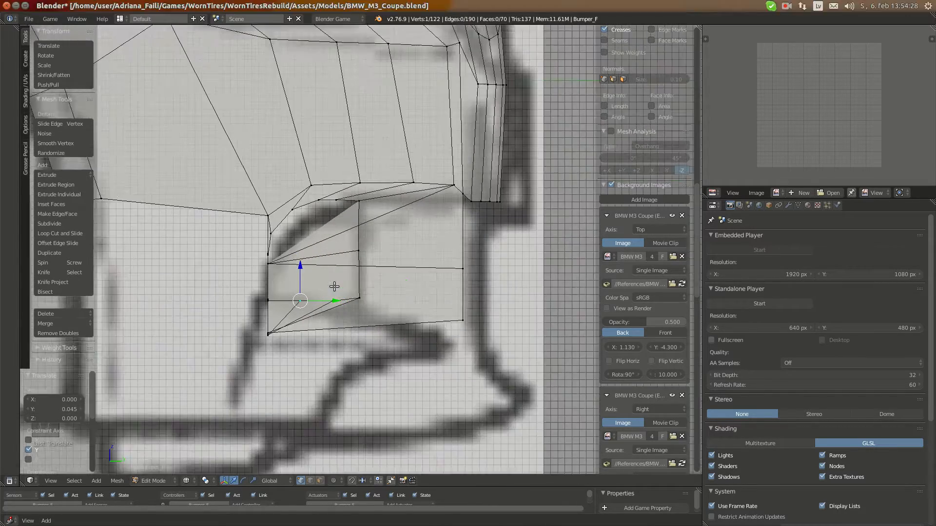
# - In side view, shift the three outer rim vertices along the intake's upper outer curve slightly forward in Y
pyautogui.scroll(-1, 321, 208)
pyautogui.rightClick(321, 197)
pyautogui.hotkey('shift', 's')
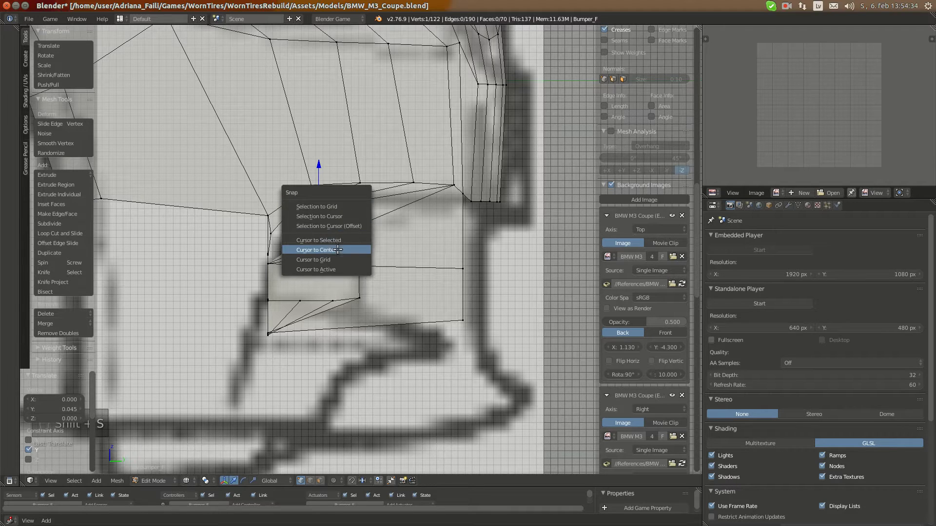
pyautogui.click(331, 240)
pyautogui.rightClick(360, 183)
pyautogui.moveTo(369, 184); pyautogui.dragTo(338, 185)
pyautogui.rightClick(312, 186)
pyautogui.rightClick(260, 213)
pyautogui.moveTo(295, 217); pyautogui.dragTo(379, 183)
pyautogui.rightClick(314, 187)
pyautogui.rightClick(367, 183)
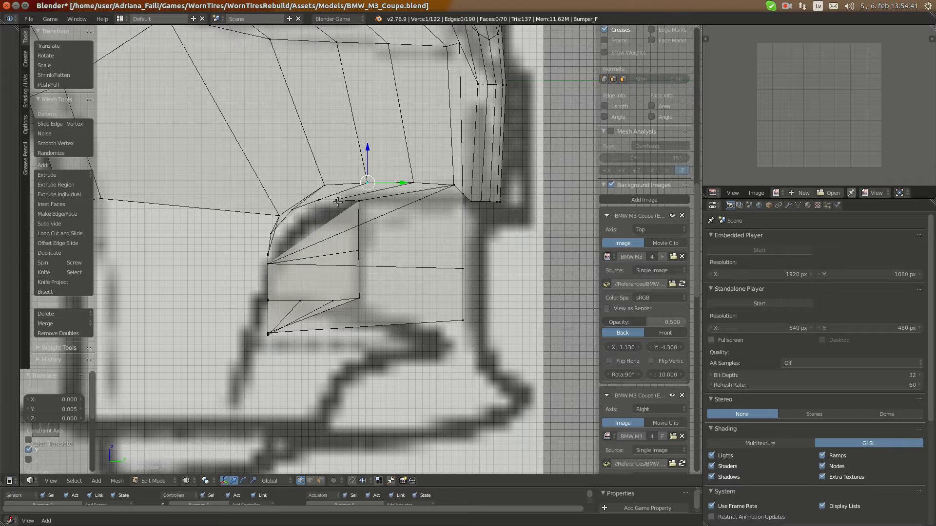
# - Fine-tune the intake opening's middle lower-edge vertex in Y and move the inner lower-edge vertex about -0.004 in Y
pyautogui.rightClick(275, 236)
pyautogui.press('KP_1')
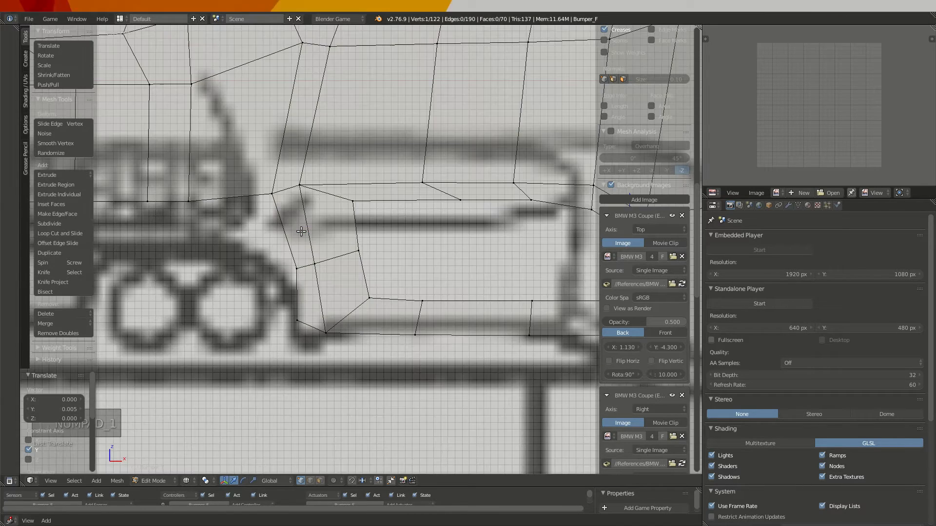
pyautogui.press('ctrl+KP_1')
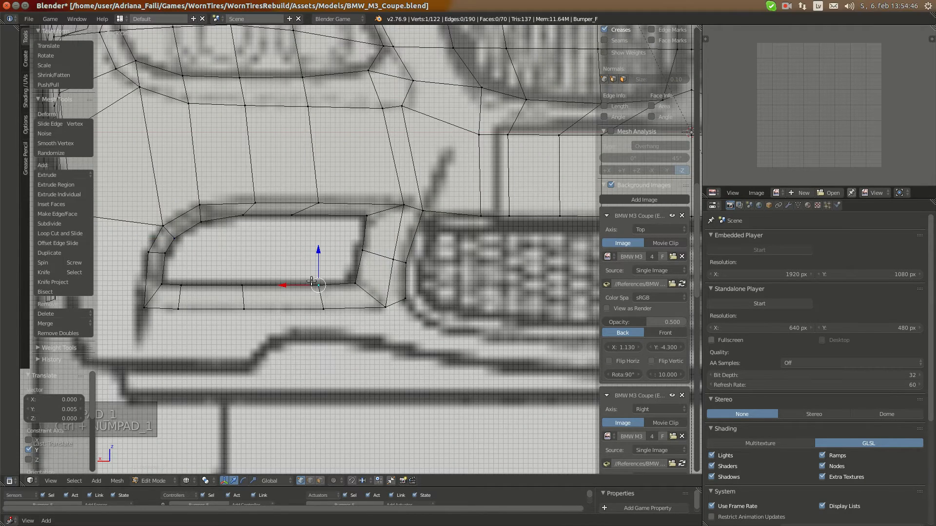
pyautogui.press('KP_3')
pyautogui.scroll(4, 345, 316)
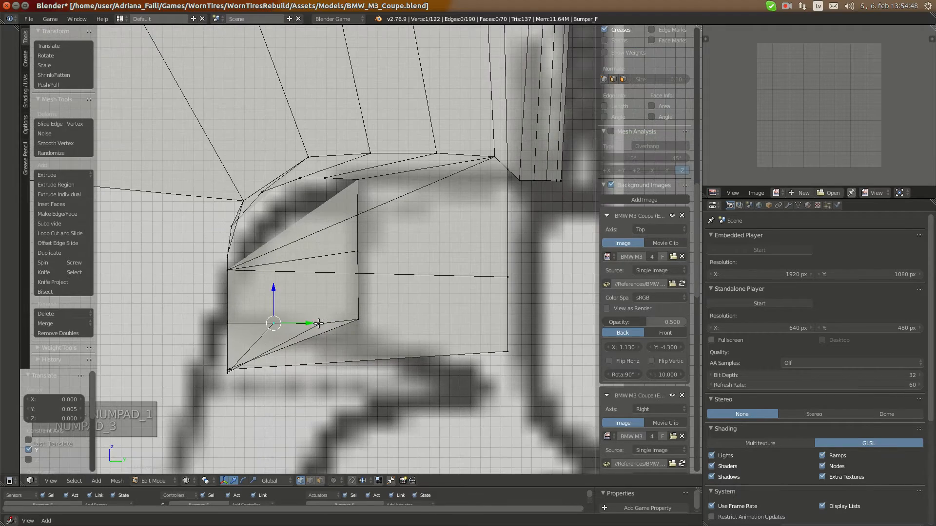
pyautogui.moveTo(305, 320); pyautogui.dragTo(333, 317)
pyautogui.rightClick(320, 323)
# - Move the opening's outermost lower-edge vertex about 0.008 in Y and its lower outer corner vertex about -0.007 in Y
pyautogui.press('ctrl+KP_1')
pyautogui.press('KP_1')
pyautogui.press('KP_3')
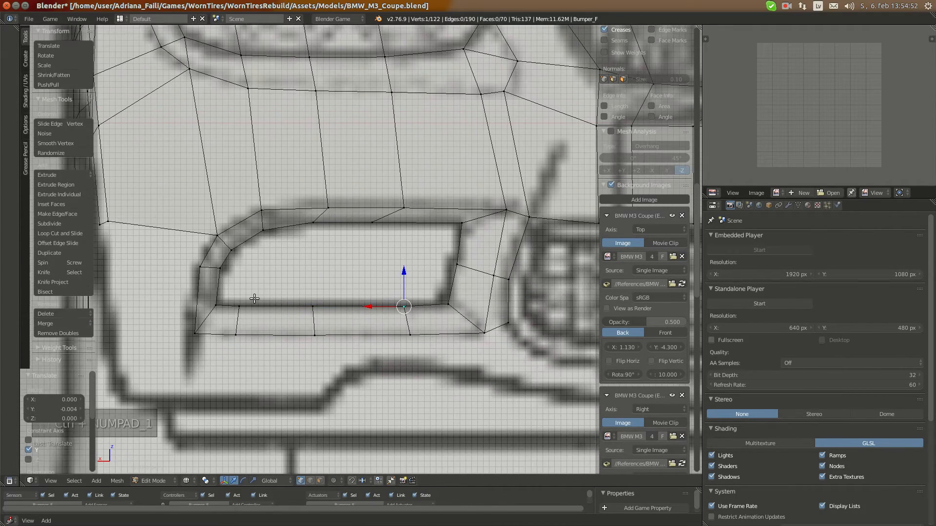
pyautogui.scroll(3, 272, 340)
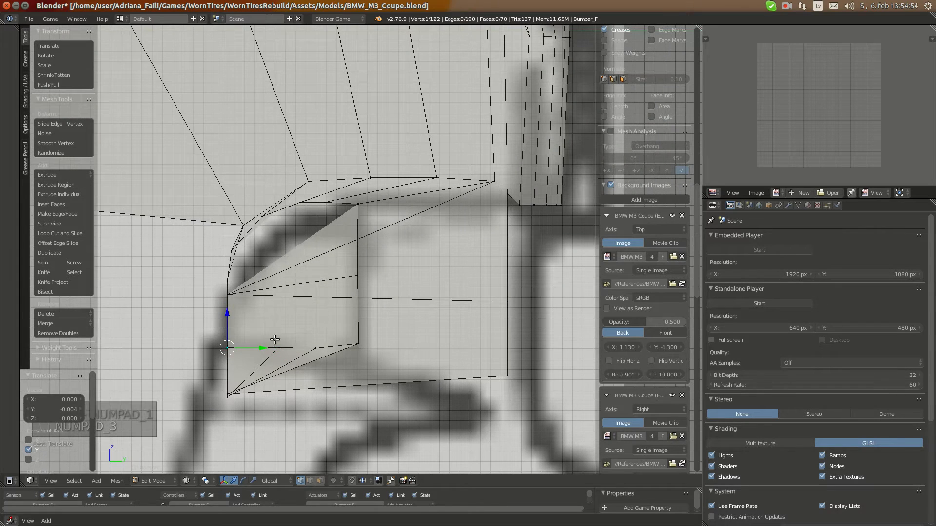
pyautogui.press('g')
pyautogui.click(265, 346)
pyautogui.press('KP_1')
pyautogui.press('ctrl+KP_1')
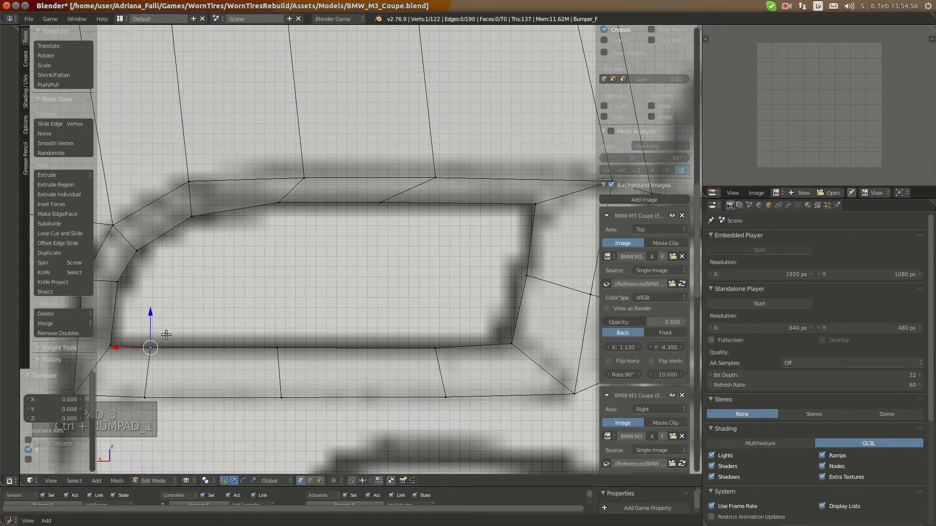
pyautogui.press('KP_3')
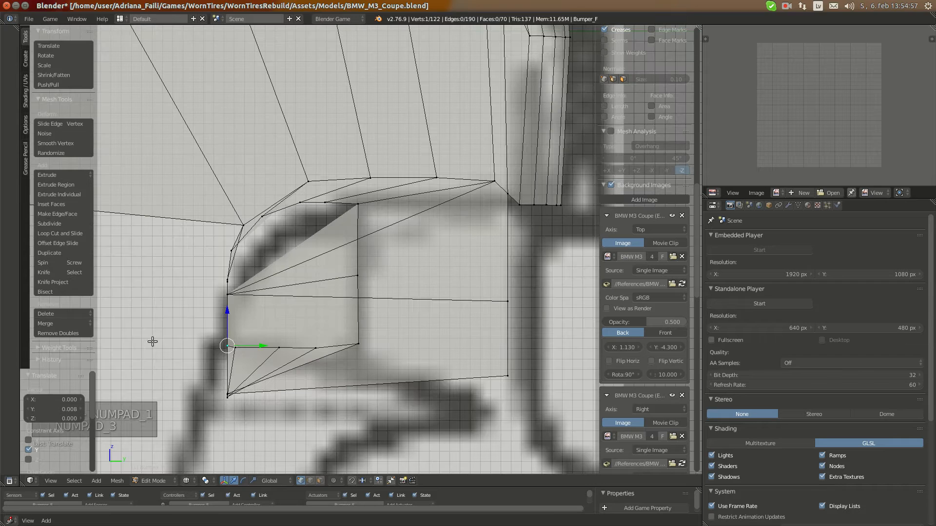
pyautogui.press('g')
pyautogui.click(240, 347)
# - Move the vertex on the opening's outer side about -0.011 in Y and the next one above it about -0.007 in Y
pyautogui.press('ctrl+KP_1')
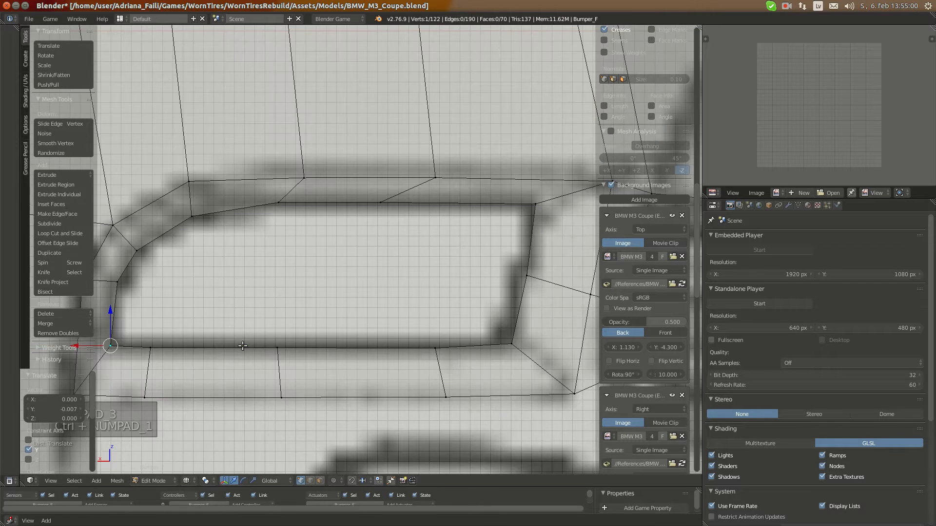
pyautogui.press('KP_1')
pyautogui.press('KP_3')
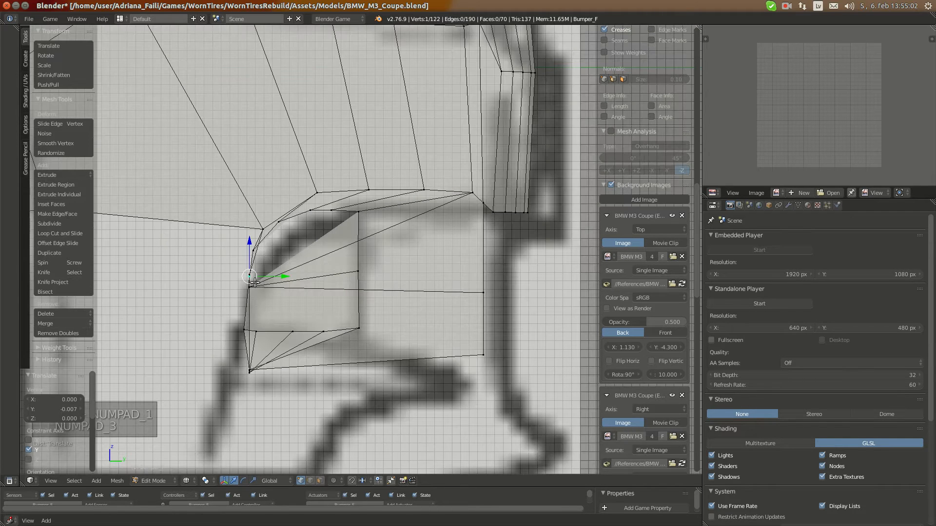
pyautogui.press('g')
pyautogui.click(268, 275)
pyautogui.press('ctrl+KP_1')
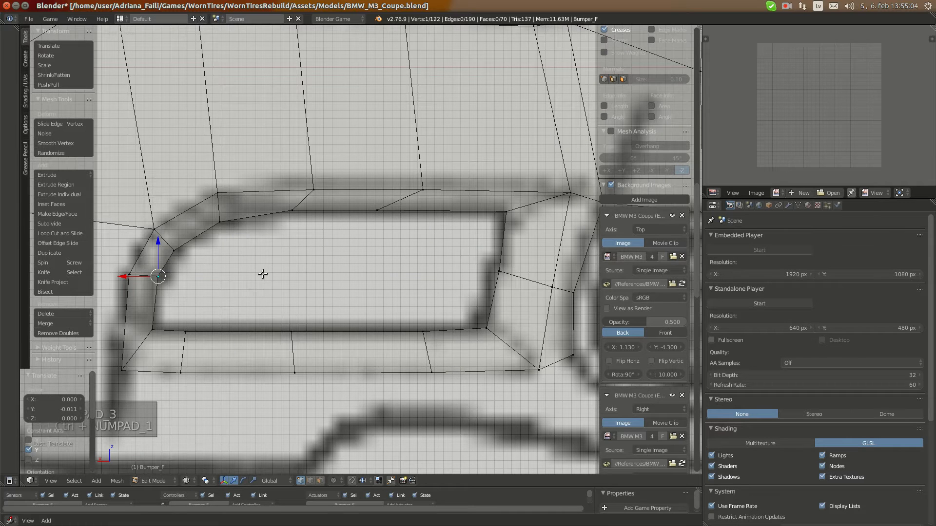
pyautogui.press('KP_1')
pyautogui.press('KP_3')
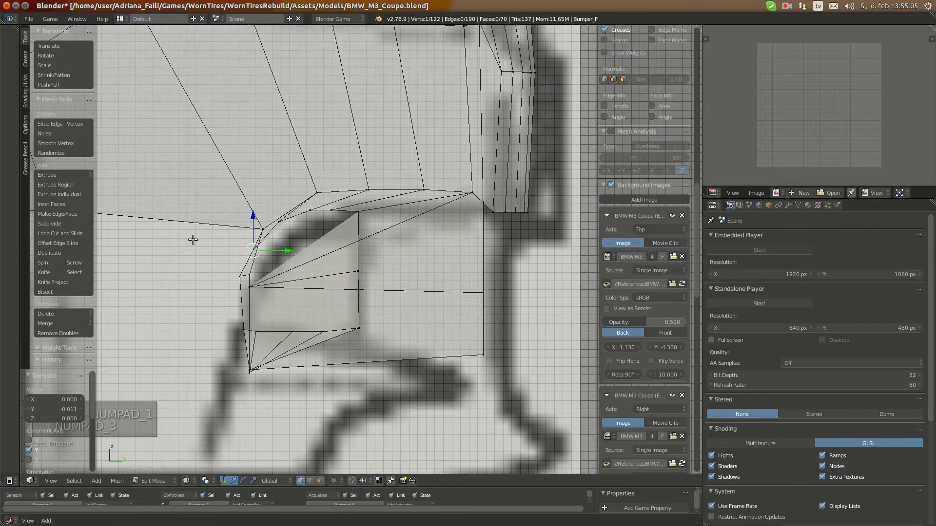
pyautogui.press('g')
pyautogui.press('y')
pyautogui.click(266, 248)
pyautogui.rightClick(249, 287)
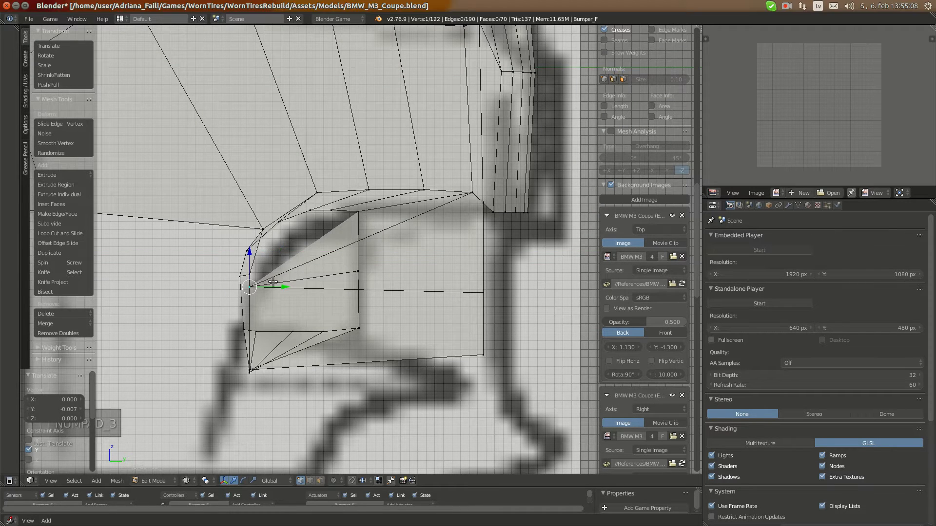
pyautogui.press('g')
pyautogui.press('y')
pyautogui.click(329, 291)
pyautogui.hotkey('ctrl', 'z')
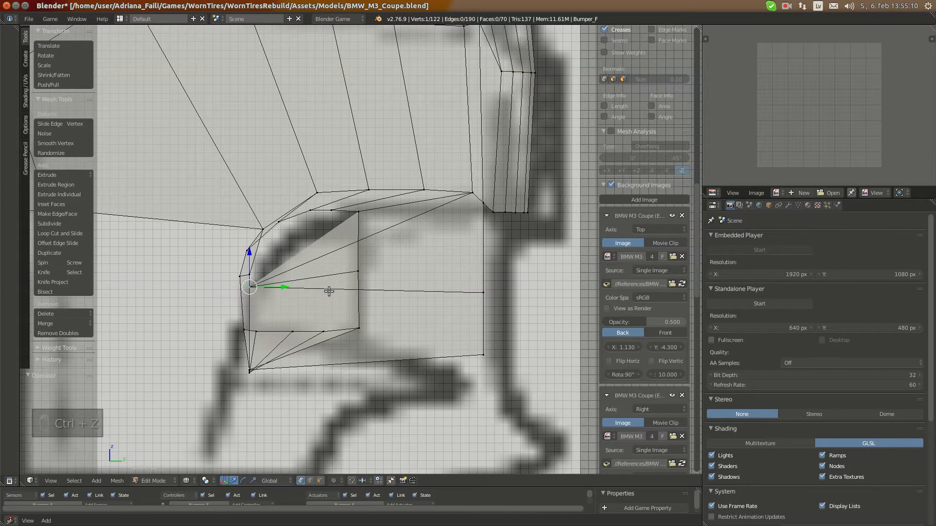
# - Move the middle rim vertex between the opening and grille about 0.244 in Y and the rim's lower inner corner about 0.248
pyautogui.press('ctrl+KP_1')
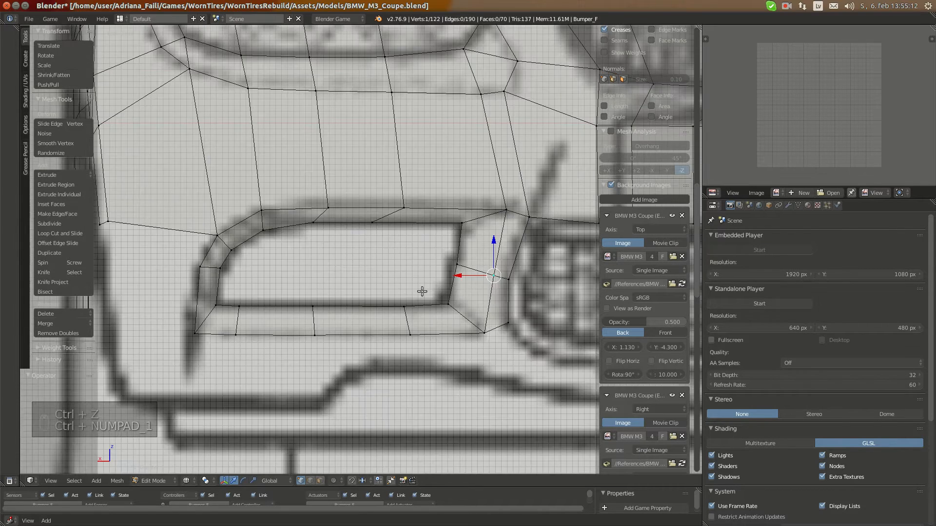
pyautogui.press('KP_3')
pyautogui.press('g')
pyautogui.press('y')
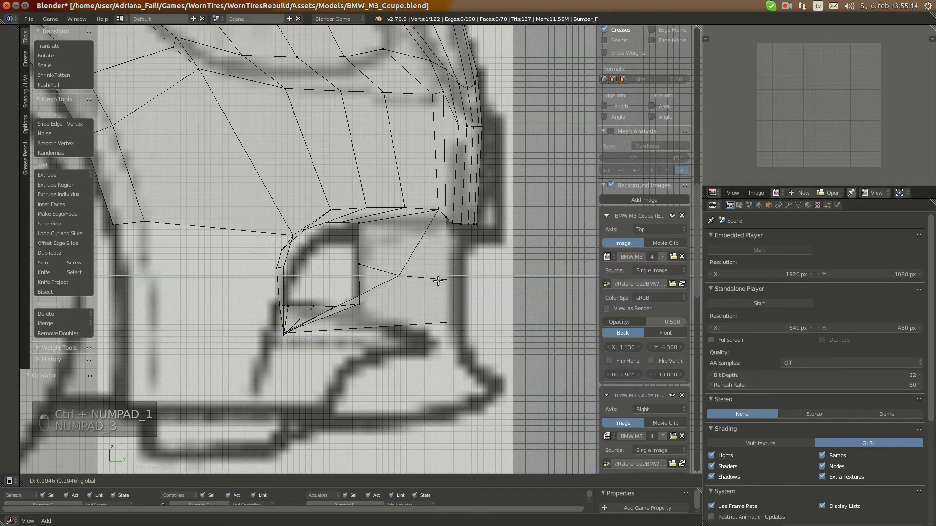
pyautogui.click(460, 282)
pyautogui.press('ctrl+KP_1')
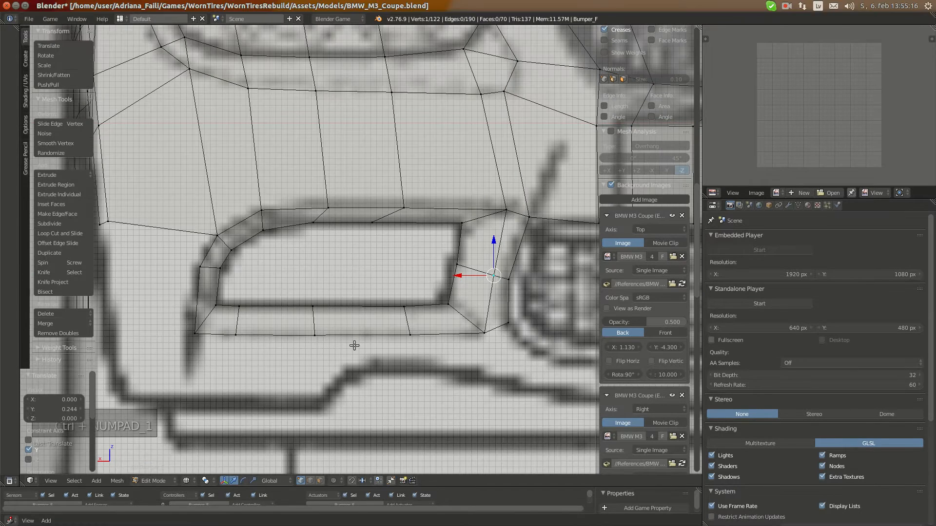
pyautogui.press('KP_3')
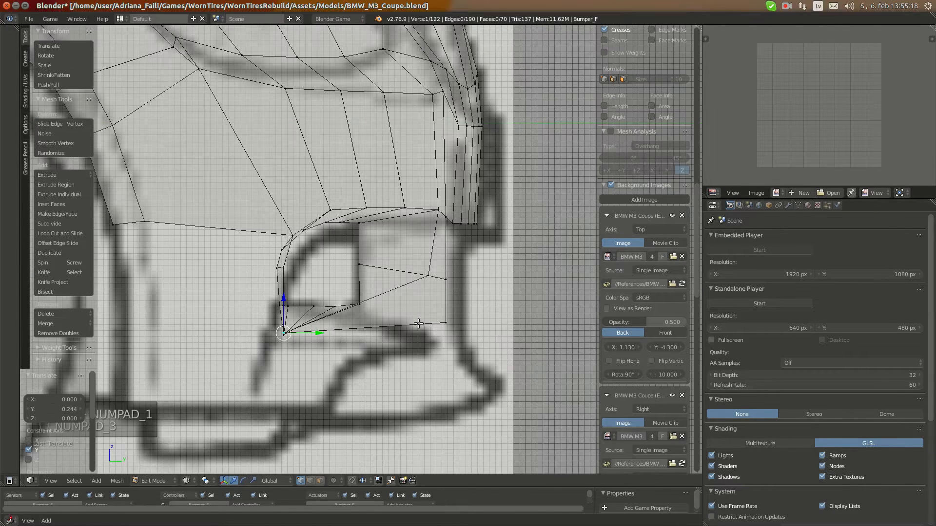
pyautogui.moveTo(314, 336); pyautogui.dragTo(457, 332)
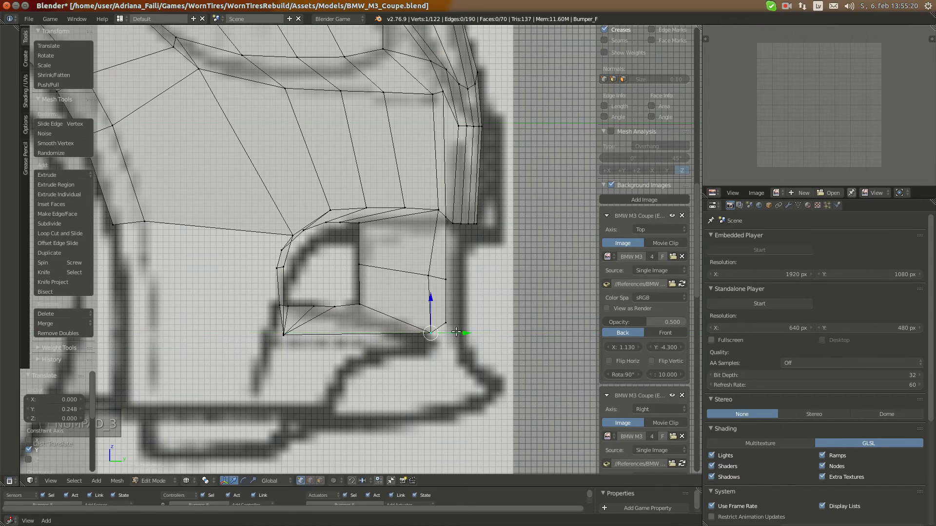
# - Move the rim's middle inner vertex and lower inner corner vertex together about 0.018 in Y
pyautogui.press('ctrl+KP_1')
pyautogui.press('KP_3')
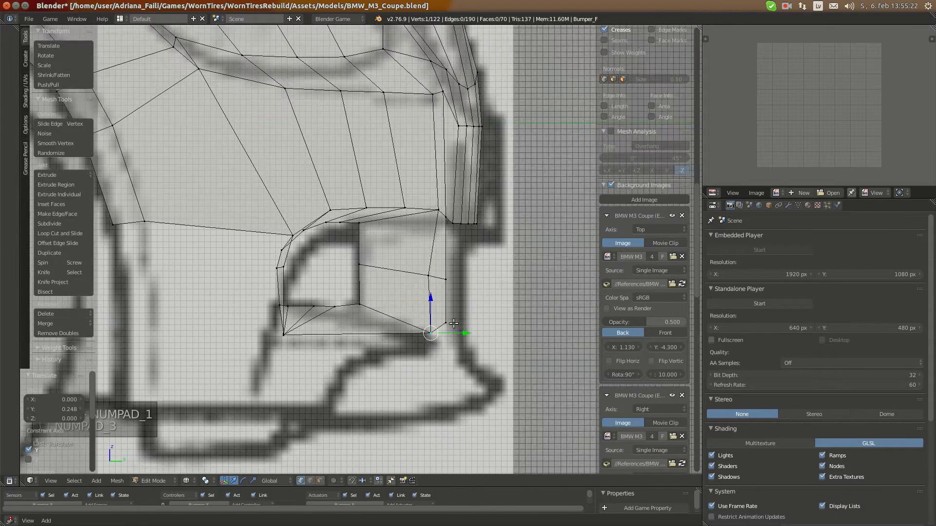
pyautogui.keyDown('shift'); pyautogui.rightClick(427, 276); pyautogui.keyUp('shift')
pyautogui.press('g')
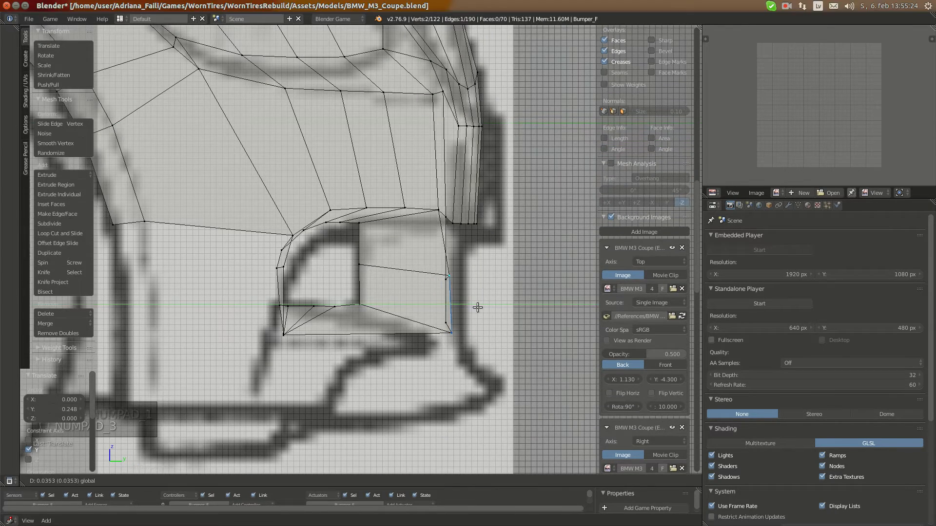
pyautogui.click(458, 306)
# - Move the lower vertex on the grille-side edge about 0.015 in Y and shift the vertex above it slightly forward
pyautogui.rightClick(453, 305)
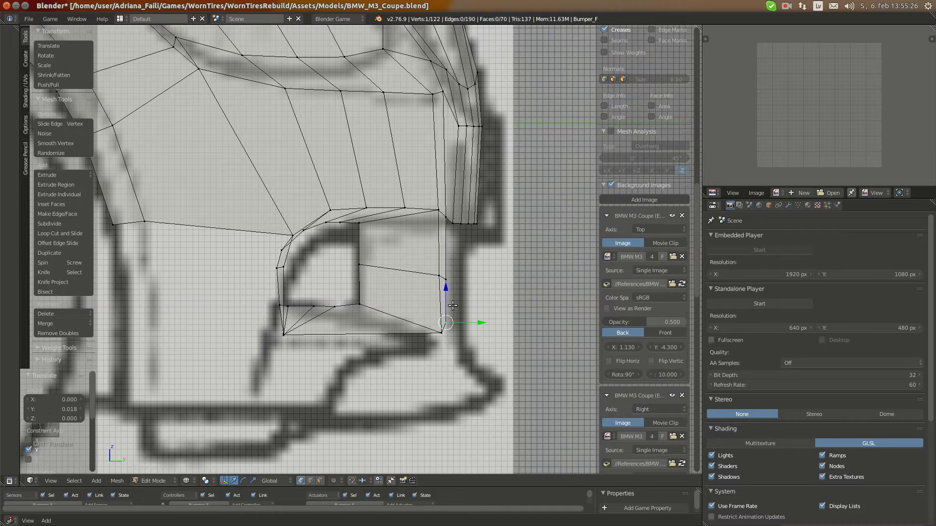
pyautogui.hotkey('shift', 's')
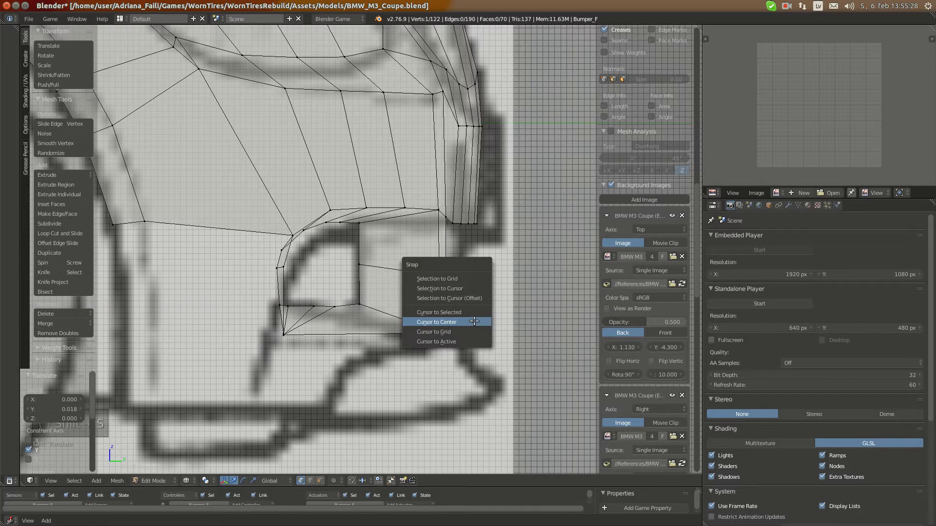
pyautogui.click(475, 320)
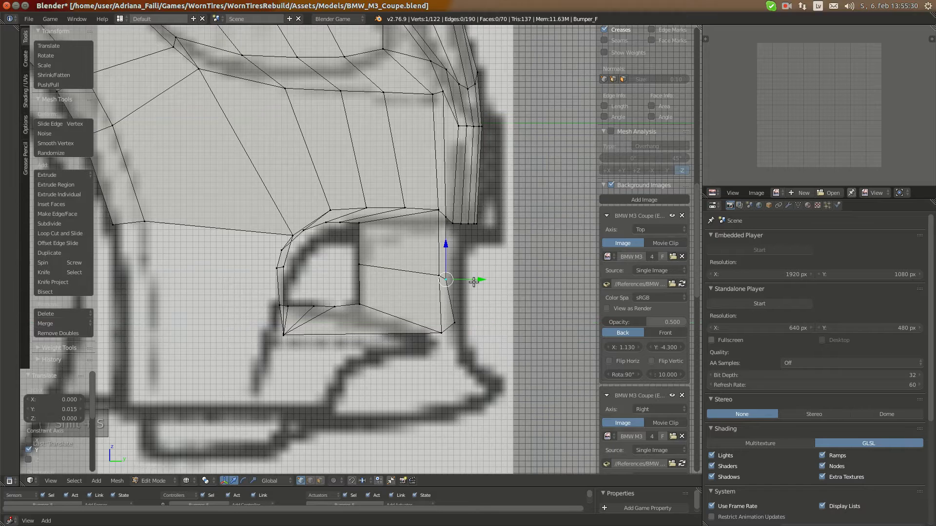
pyautogui.hotkey('ctrl', 'z')
pyautogui.hotkey('shift', 's')
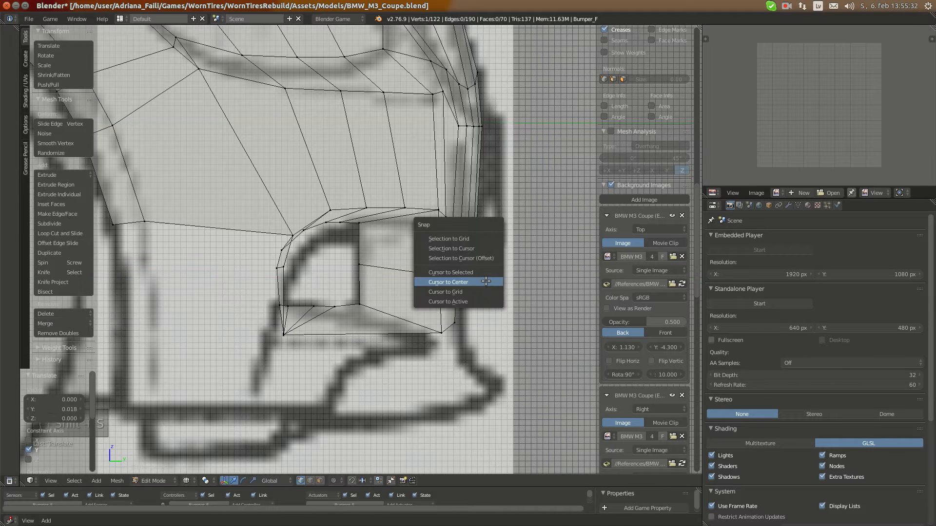
pyautogui.click(482, 276)
pyautogui.moveTo(481, 280); pyautogui.dragTo(476, 281)
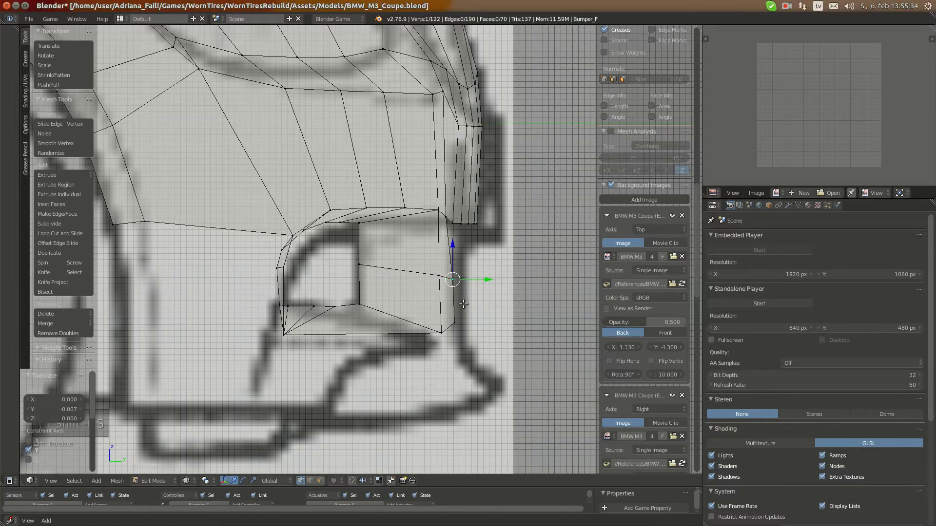
pyautogui.rightClick(458, 316)
pyautogui.hotkey('shift', 's')
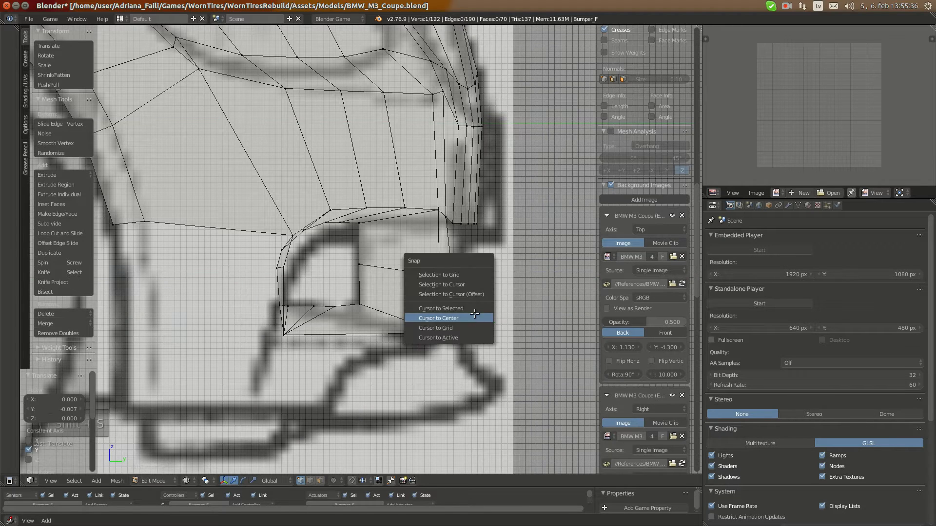
pyautogui.click(476, 318)
# - Move the rim's middle and lower inner vertices together about 0.008 in Y, and the lower inner corner another 0.002 or so
pyautogui.rightClick(435, 285)
pyautogui.keyDown('shift'); pyautogui.rightClick(440, 327); pyautogui.keyUp('shift')
pyautogui.moveTo(471, 305); pyautogui.dragTo(477, 305)
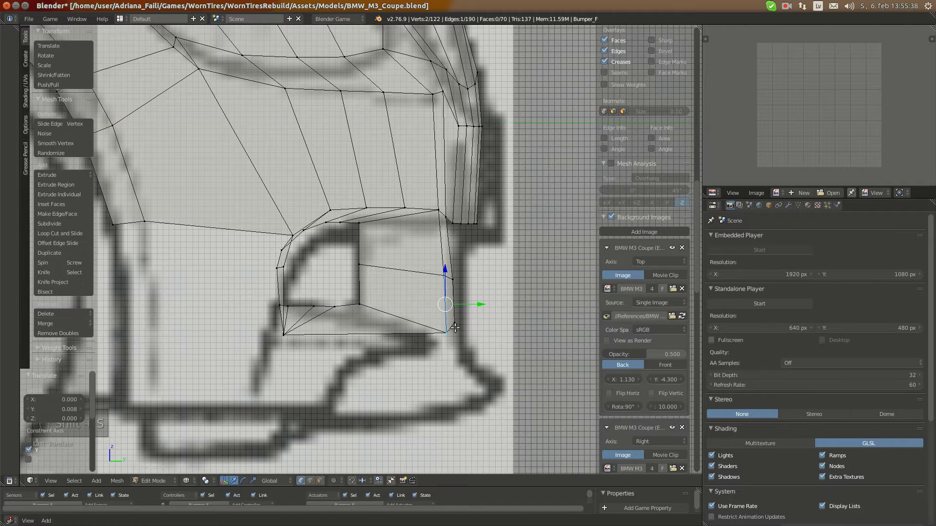
pyautogui.rightClick(458, 324)
pyautogui.rightClick(449, 335)
pyautogui.moveTo(460, 335); pyautogui.dragTo(466, 336)
# - Pull back the rim's lower inner corner in Y, its middle inner vertex about -0.038 and its upper inner corner about -0.010
pyautogui.press('ctrl+KP_1')
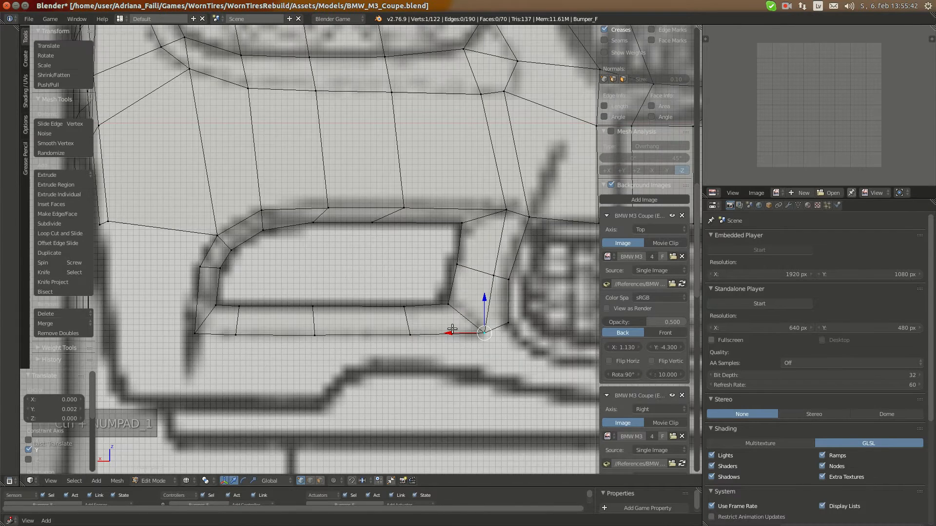
pyautogui.press('KP_1')
pyautogui.press('KP_3')
pyautogui.moveTo(475, 333); pyautogui.dragTo(447, 334)
pyautogui.rightClick(444, 276)
pyautogui.moveTo(475, 275); pyautogui.dragTo(452, 275)
pyautogui.rightClick(438, 210)
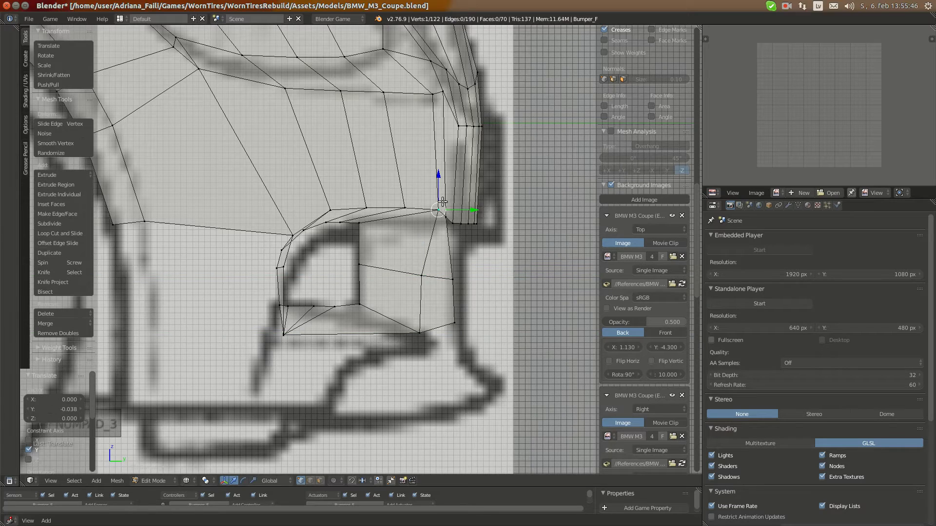
pyautogui.moveTo(460, 209); pyautogui.dragTo(447, 215)
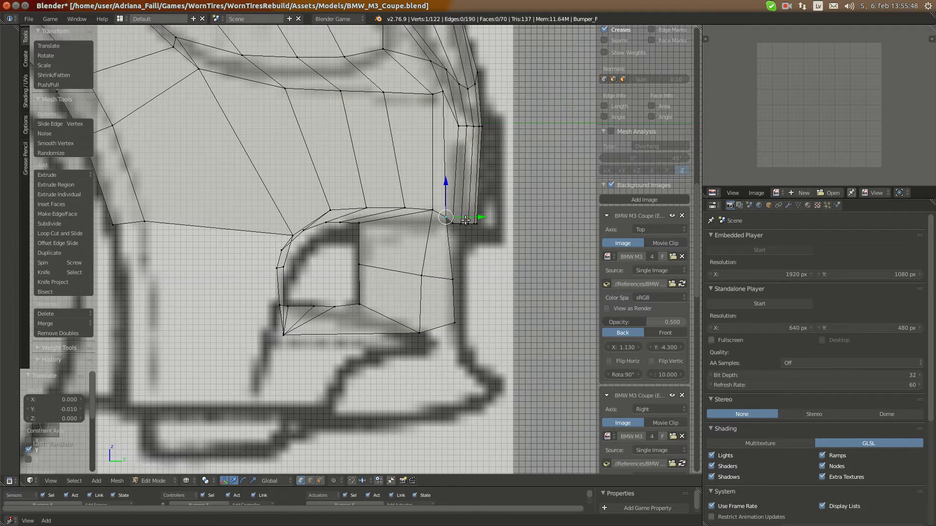
# - Nudge the grille-side edge's middle vertex forward in Y, its lower vertex about 0.007 and its upper vertex about 0.004
pyautogui.hotkey('shift', 's')
pyautogui.click(464, 224)
pyautogui.rightClick(454, 279)
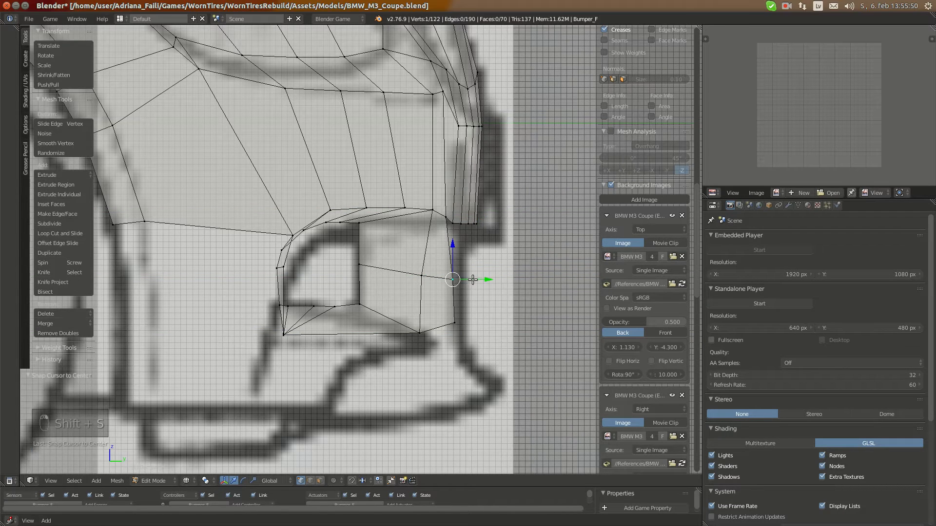
pyautogui.moveTo(475, 279); pyautogui.dragTo(476, 279)
pyautogui.rightClick(455, 323)
pyautogui.moveTo(473, 321); pyautogui.dragTo(477, 321)
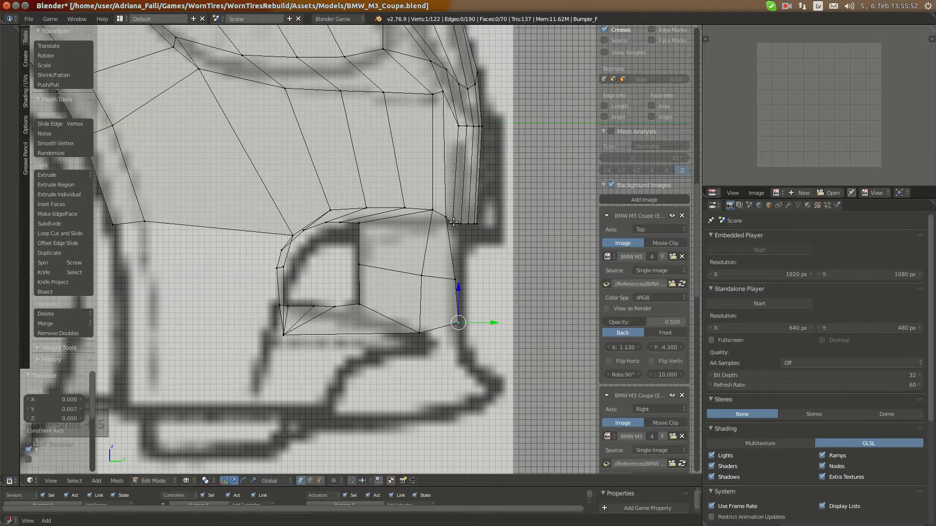
pyautogui.rightClick(446, 217)
pyautogui.moveTo(463, 218); pyautogui.dragTo(466, 219)
pyautogui.rightClick(428, 217)
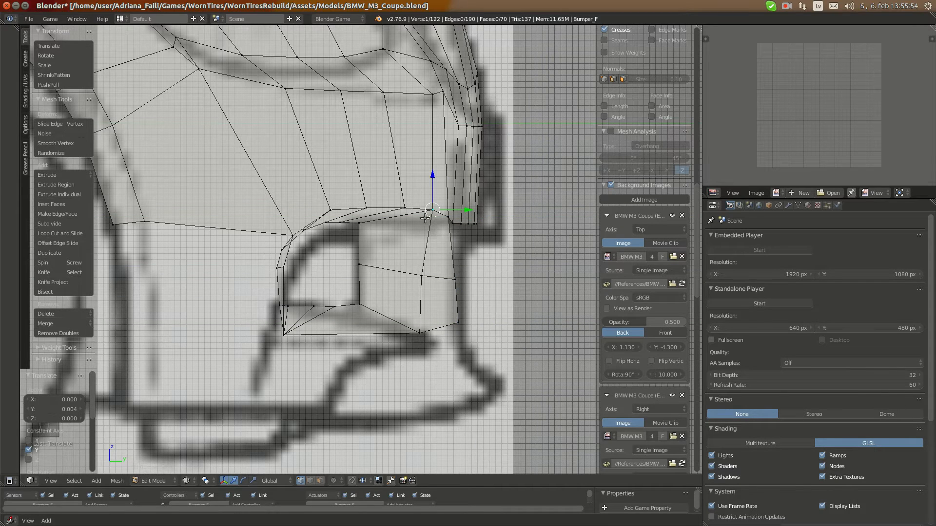
# - Move the intake rim's middle inner vertex about 0.008 and another 0.004 in Y, and its lower inner corner slightly forward in Y
pyautogui.rightClick(430, 281)
pyautogui.moveTo(454, 277); pyautogui.dragTo(459, 277)
pyautogui.rightClick(428, 332)
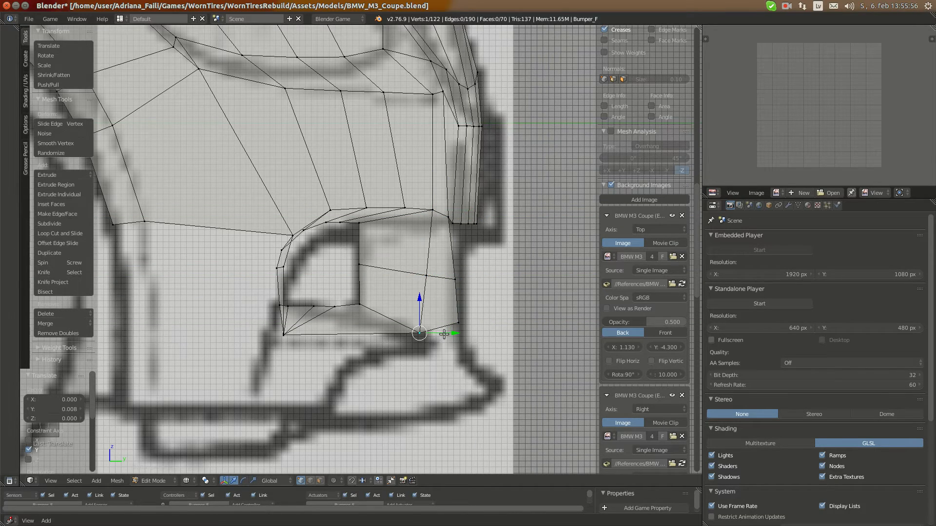
pyautogui.moveTo(443, 333); pyautogui.dragTo(449, 334)
pyautogui.rightClick(430, 274)
pyautogui.moveTo(447, 278); pyautogui.dragTo(447, 278)
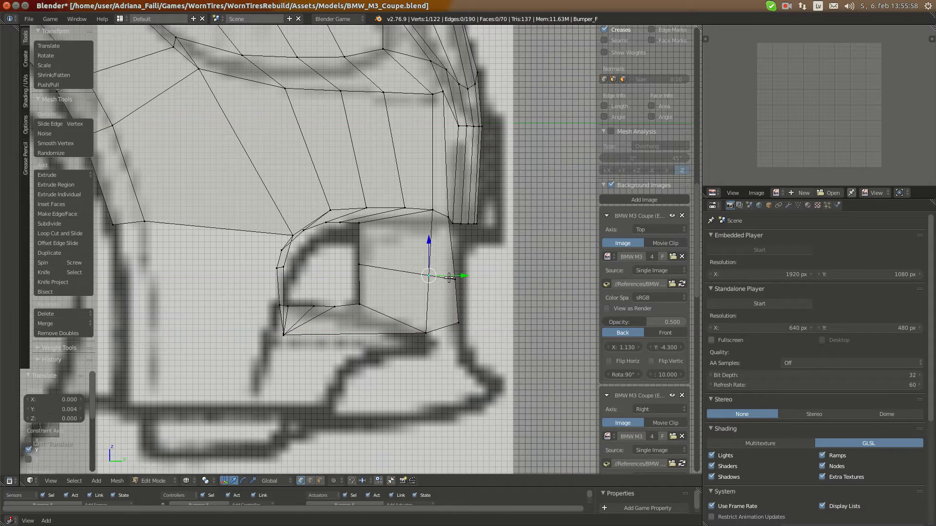
# - Inspect the reshaped intake rim on the shaded bumper in Object Mode from the side and front
pyautogui.press('a')
pyautogui.press('a')
pyautogui.press('a')
pyautogui.press('Tab')
pyautogui.press('KP_5')
pyautogui.press('KP_Decimal')
pyautogui.press('z')
pyautogui.moveTo(488, 284); pyautogui.dragTo(406, 290, button='middle')
pyautogui.scroll(2, 405, 291)
pyautogui.moveTo(291, 308); pyautogui.dragTo(350, 283, button='middle')
# - Return the bumper to wireframe Edit Mode in the side view and consult the front reference photo in Chromium
pyautogui.press('KP_3')
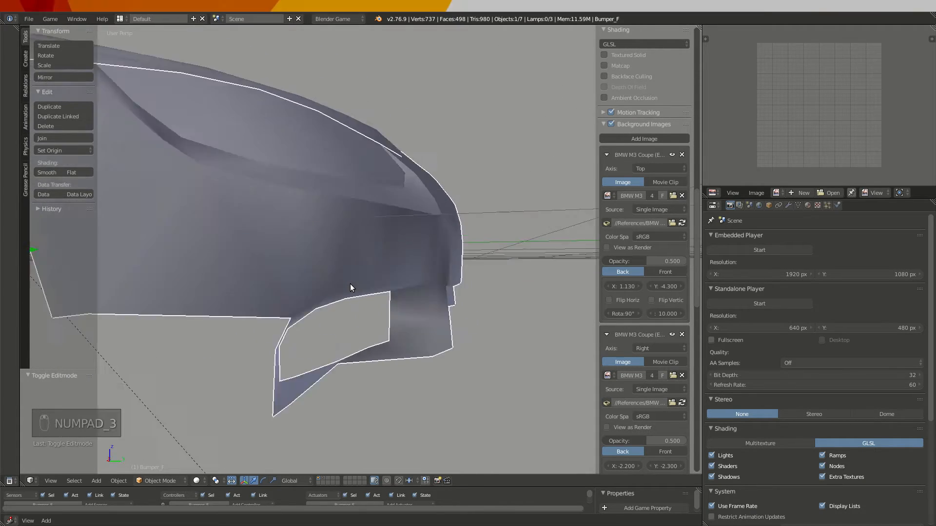
pyautogui.press('KP_5')
pyautogui.press('z')
pyautogui.press('Tab')
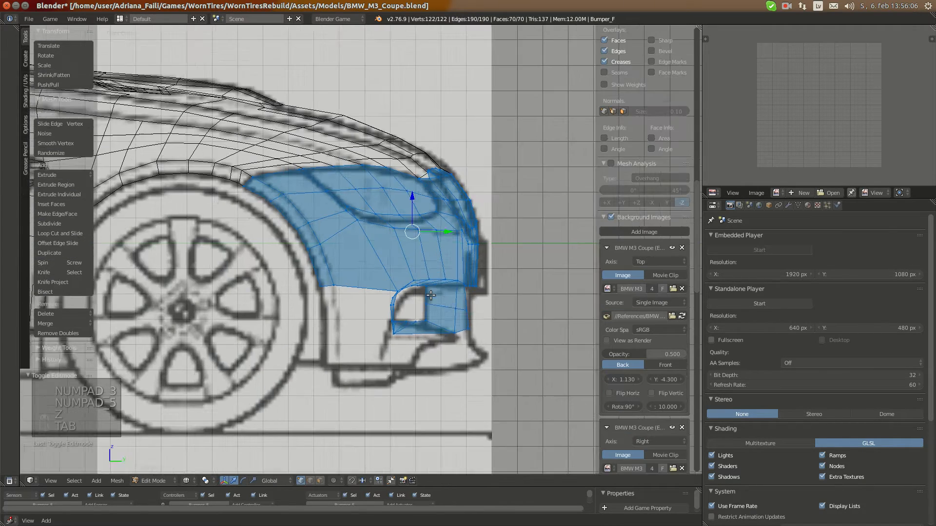
pyautogui.scroll(2, 429, 299)
pyautogui.click(14, 174)
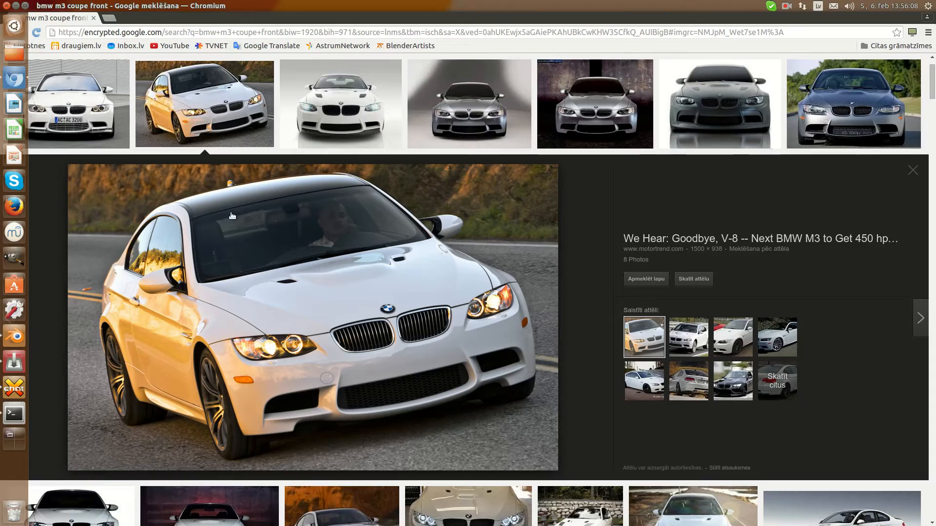
pyautogui.click(3, 334)
# - Knife a cut from the intake rim's upper grille-side corner up the blueprint's crease line to the vertex near the plate recess's upper corner
pyautogui.press('ctrl+KP_1')
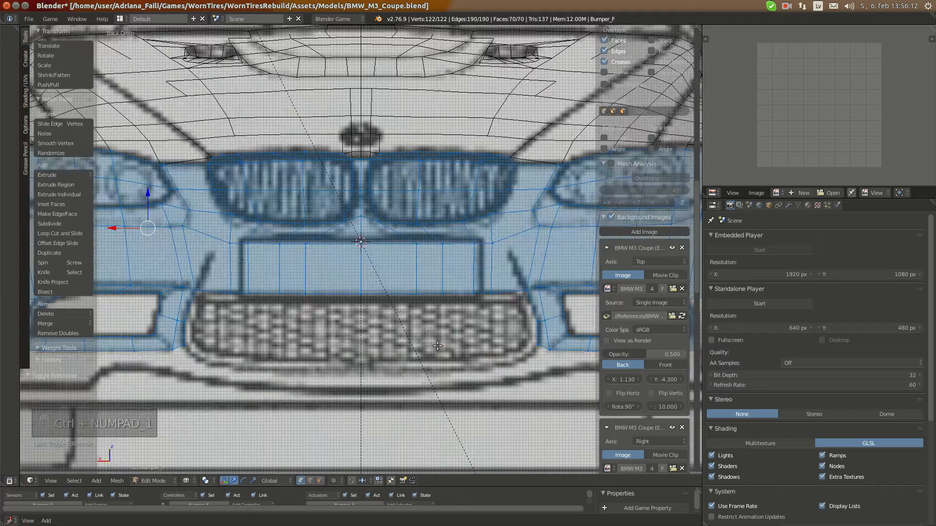
pyautogui.keyDown('shift'); pyautogui.moveTo(238, 334); pyautogui.dragTo(353, 305, button='middle'); pyautogui.keyUp('shift')
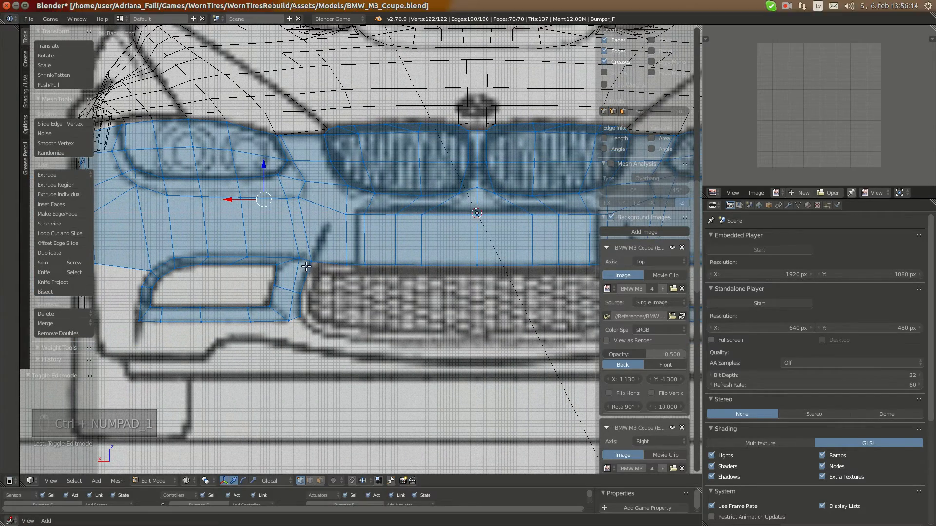
pyautogui.scroll(3, 294, 291)
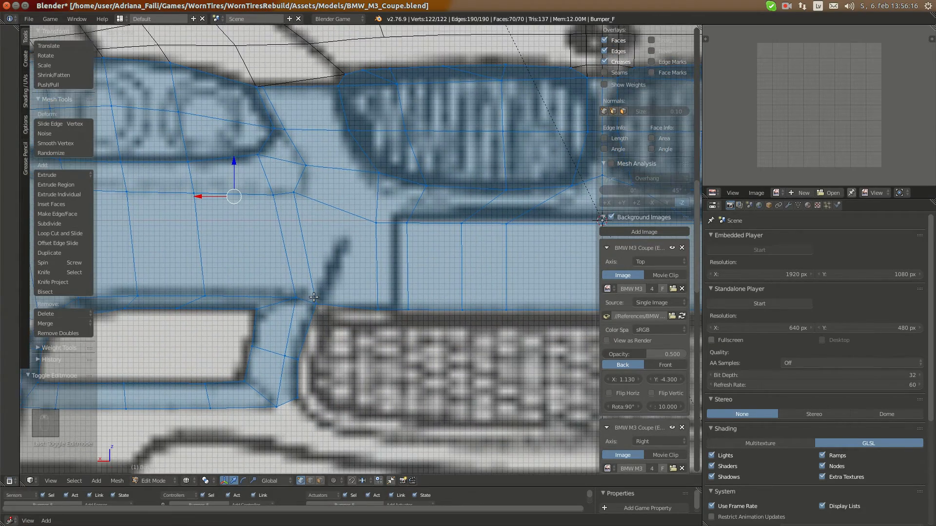
pyautogui.press('k')
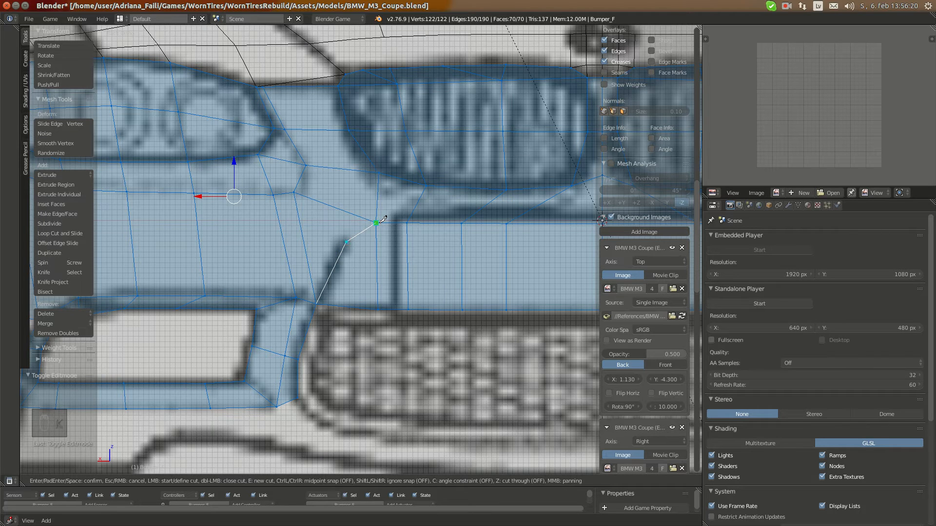
pyautogui.press('Return')
pyautogui.press('a')
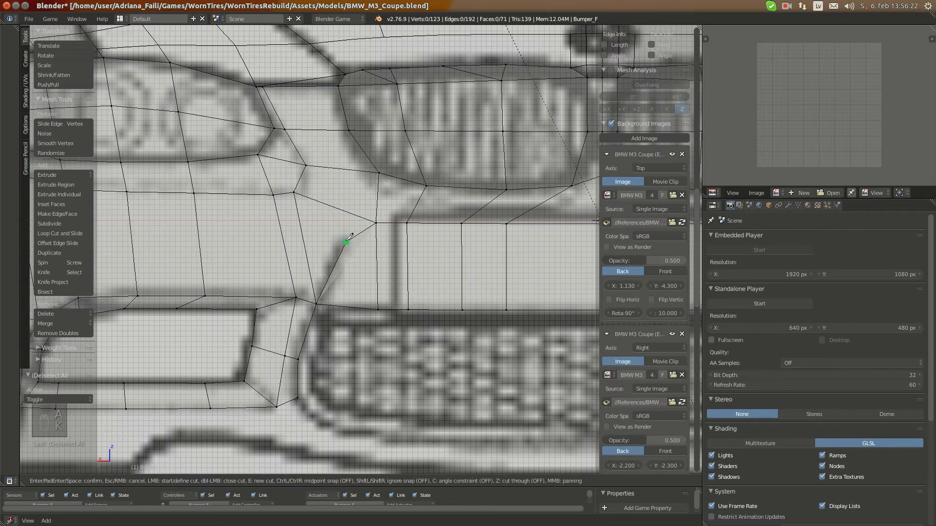
# - Knife a second cut from the crease's upper end through the adjacent vertical edge to the rim's upper inner corner
pyautogui.click(310, 275)
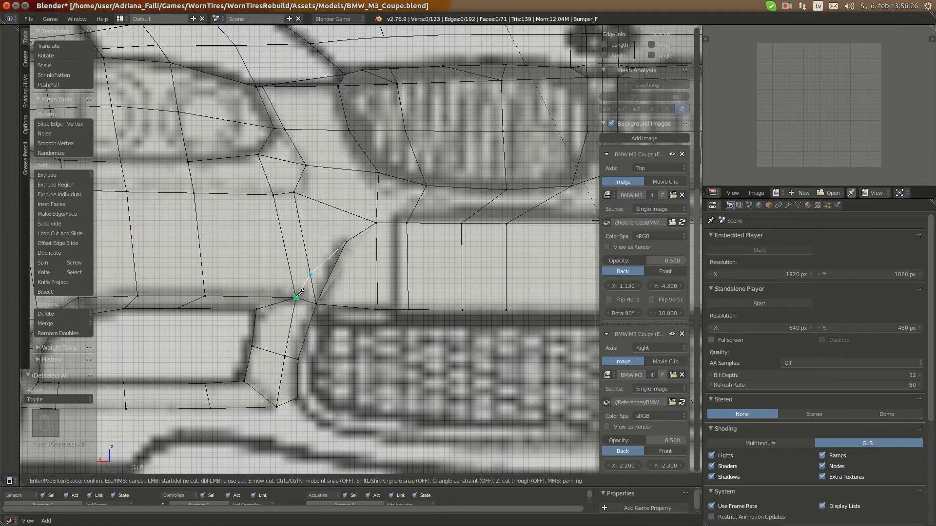
pyautogui.click(296, 297)
pyautogui.press('Return')
pyautogui.press('a')
# - Try to knife an edge from the crease's upper end to the bumper vertex below the headlight's inner corner
pyautogui.press('k')
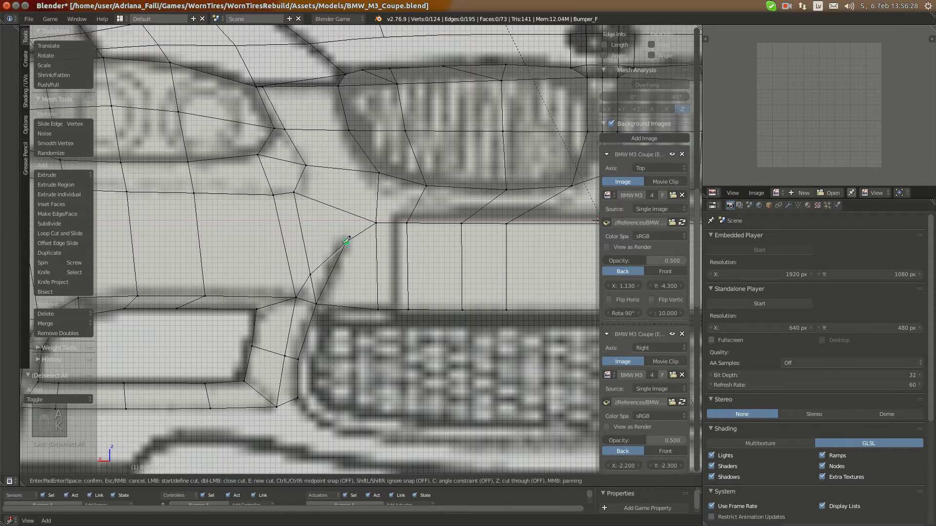
pyautogui.click(346, 242)
pyautogui.click(294, 193)
pyautogui.press('Return')
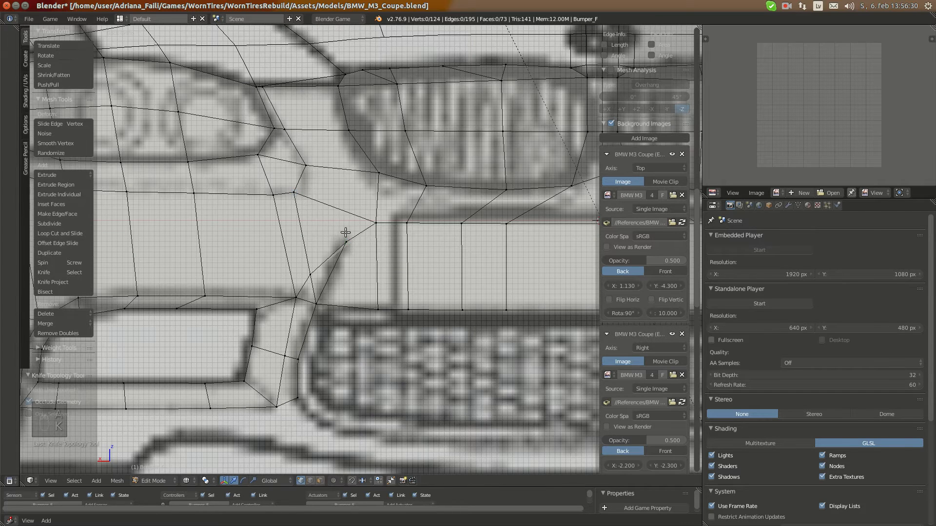
# - Move the bumper vertex below the headlight's inner corner by -0.01 and by 0.02 in Z
pyautogui.rightClick(293, 192)
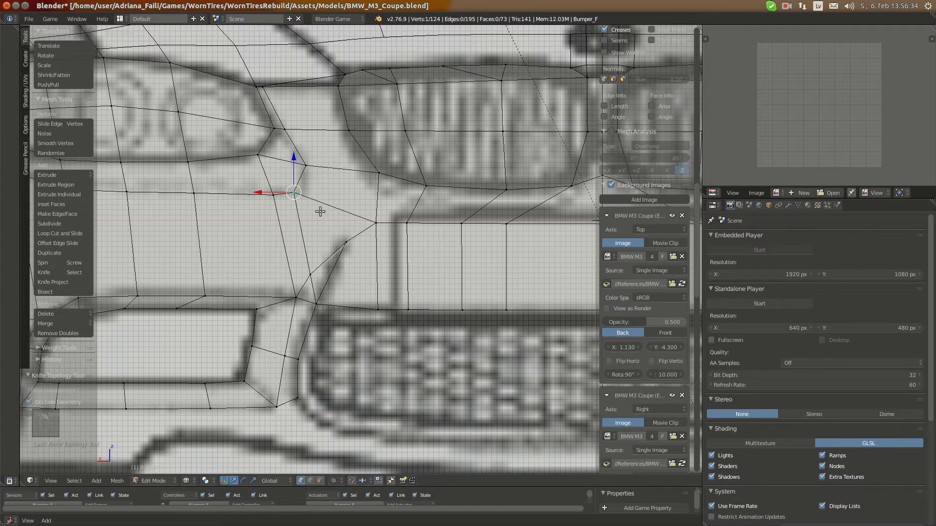
pyautogui.write('gz')
pyautogui.write('-0.01')
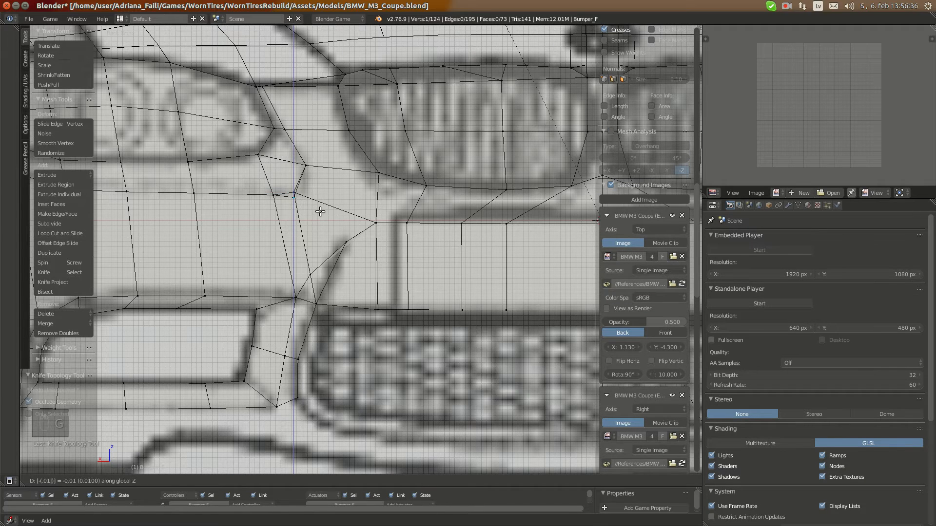
pyautogui.press('Return')
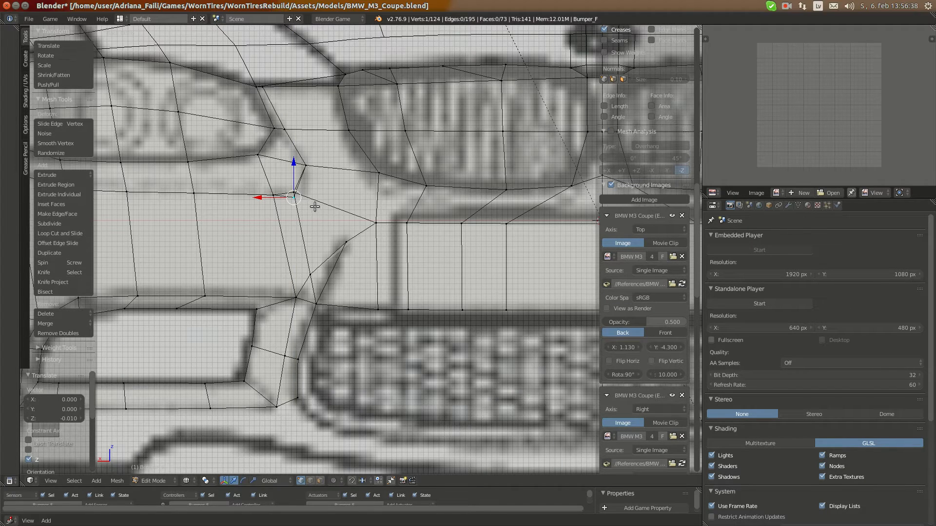
pyautogui.write('gz0.02')
pyautogui.press('Return')
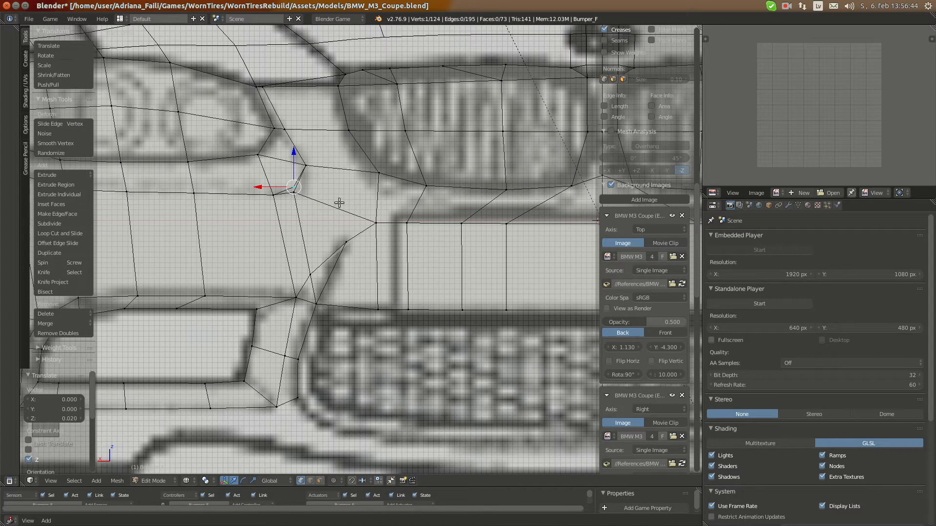
# - Knife an edge from the vertex below the headlight's inner corner to the crease's upper end, and lower that headlight-side vertex 0.01 in Z
pyautogui.press('k')
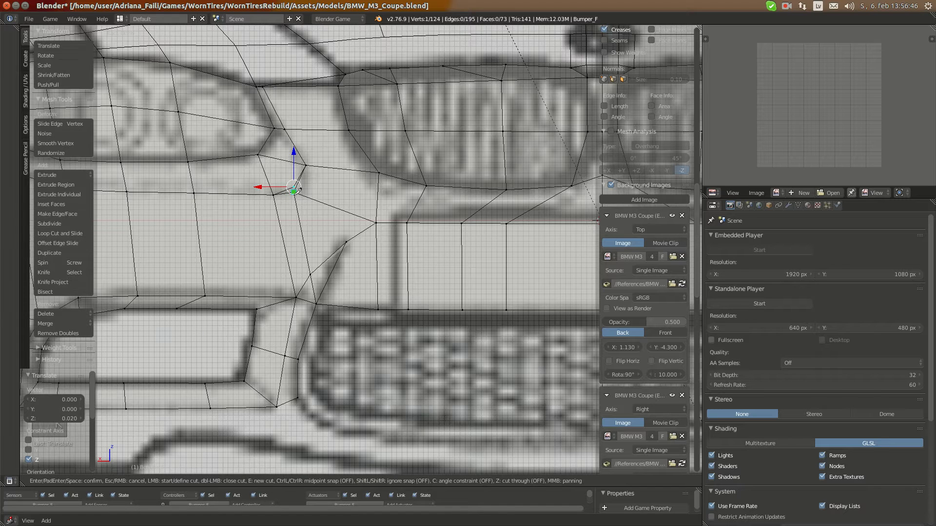
pyautogui.click(294, 192)
pyautogui.click(349, 238)
pyautogui.press('Return')
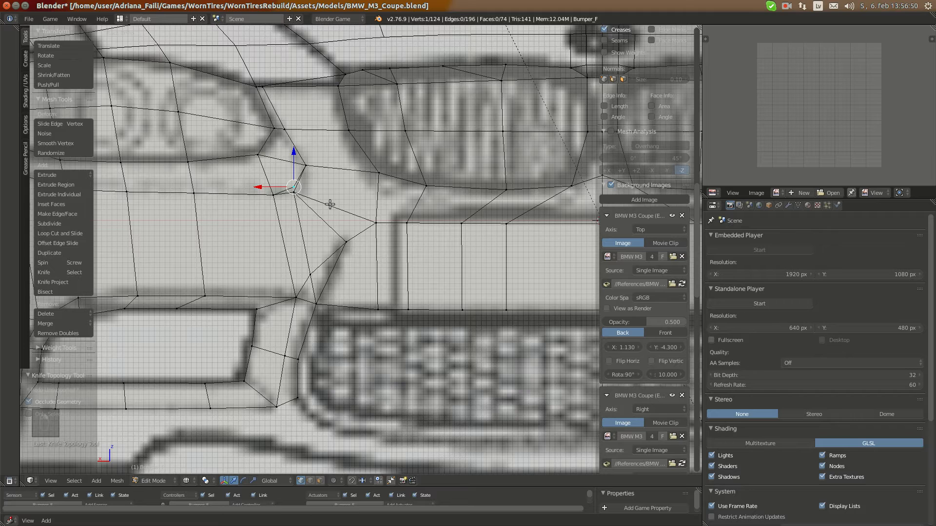
pyautogui.write('gz-.')
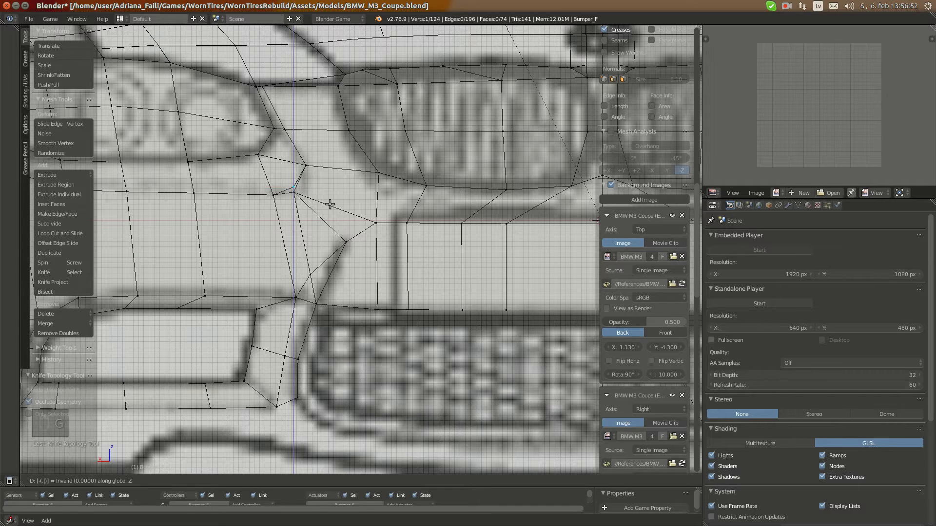
pyautogui.write('01')
pyautogui.press('Return')
# - Move the crease's middle vertex about -0.005 in X and -0.002 in Z towards the grille
pyautogui.scroll(-1, 318, 251)
pyautogui.scroll(2, 303, 288)
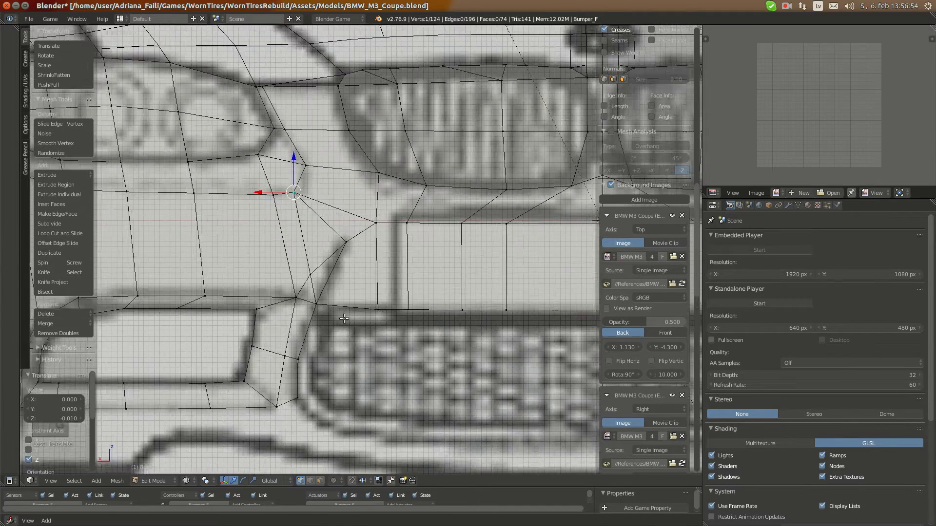
pyautogui.keyDown('shift'); pyautogui.moveTo(309, 291); pyautogui.dragTo(340, 247, button='middle'); pyautogui.keyUp('shift')
pyautogui.rightClick(331, 236)
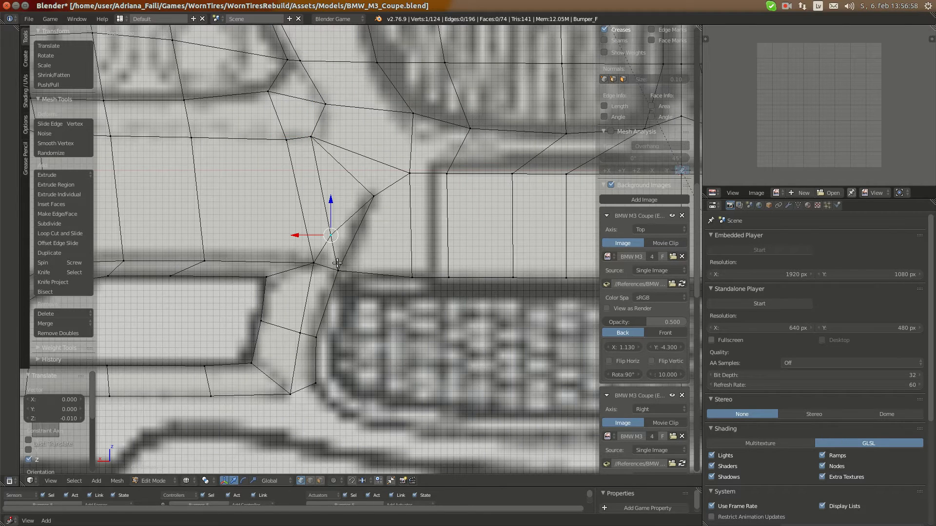
pyautogui.press('g')
pyautogui.click(340, 265)
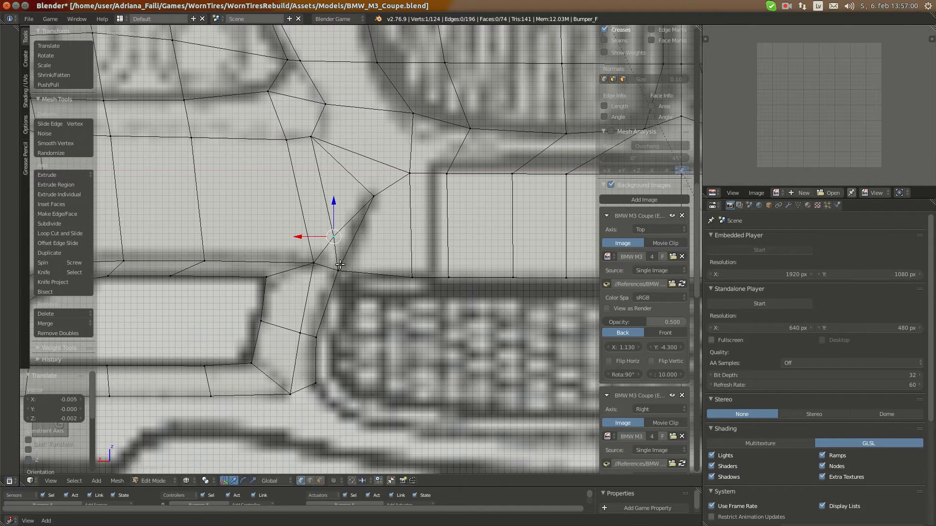
# - Inspect the new crease beside the intake on the shaded bumper in Object Mode
pyautogui.press('a')
pyautogui.press('a')
pyautogui.press('a')
pyautogui.press('Tab')
pyautogui.press('KP_5')
pyautogui.press('z')
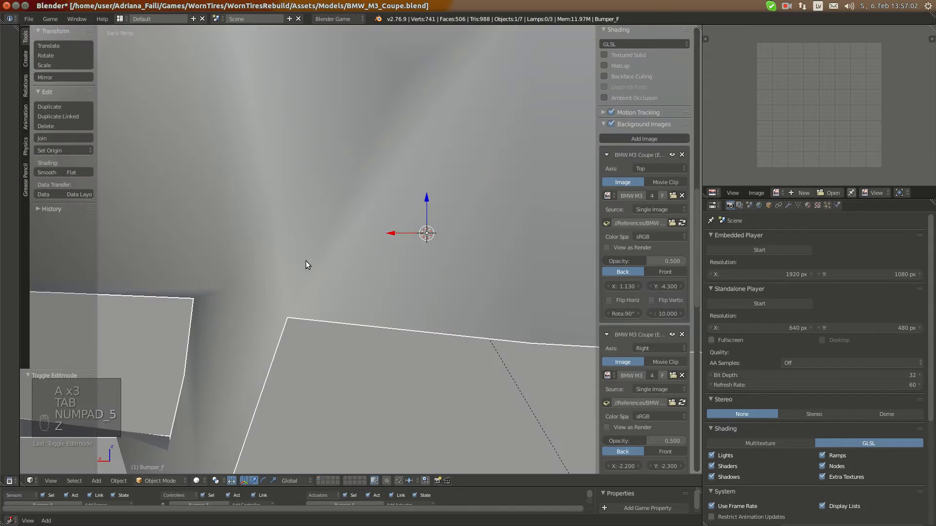
pyautogui.scroll(-3, 364, 267)
pyautogui.moveTo(476, 280); pyautogui.dragTo(435, 277, button='middle')
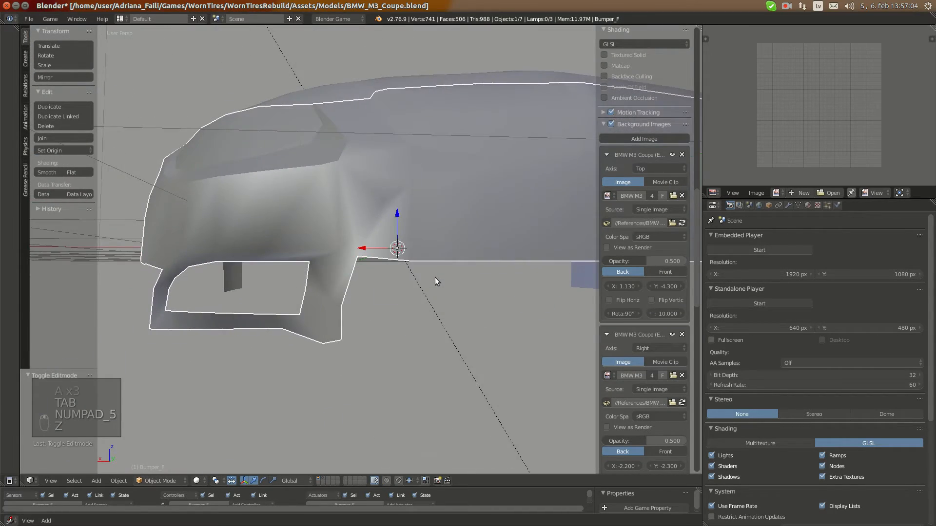
# - Move the crease's upper end vertex about 0.004 forward in Y and pull its middle vertex slightly back in Y
pyautogui.press('KP_3')
pyautogui.press('KP_5')
pyautogui.press('z')
pyautogui.press('Tab')
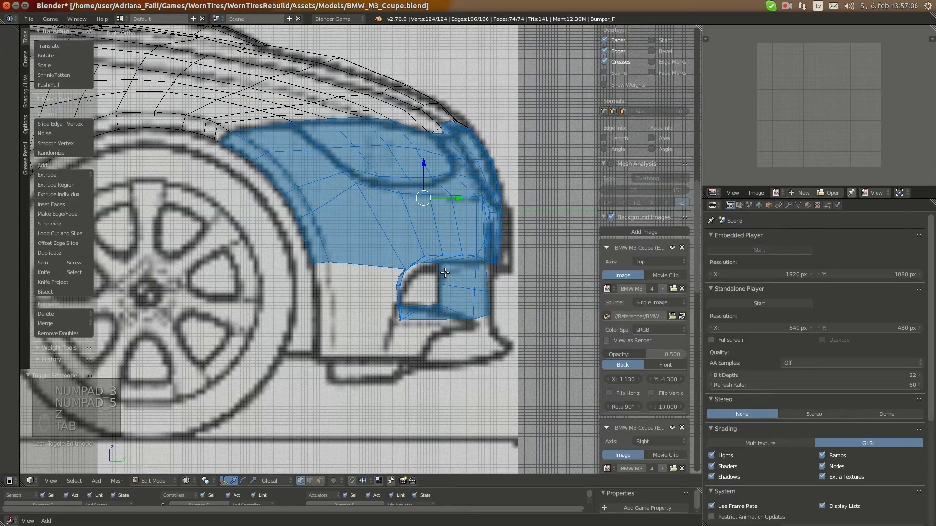
pyautogui.press('ctrl+KP_1')
pyautogui.scroll(5, 445, 273)
pyautogui.rightClick(392, 200)
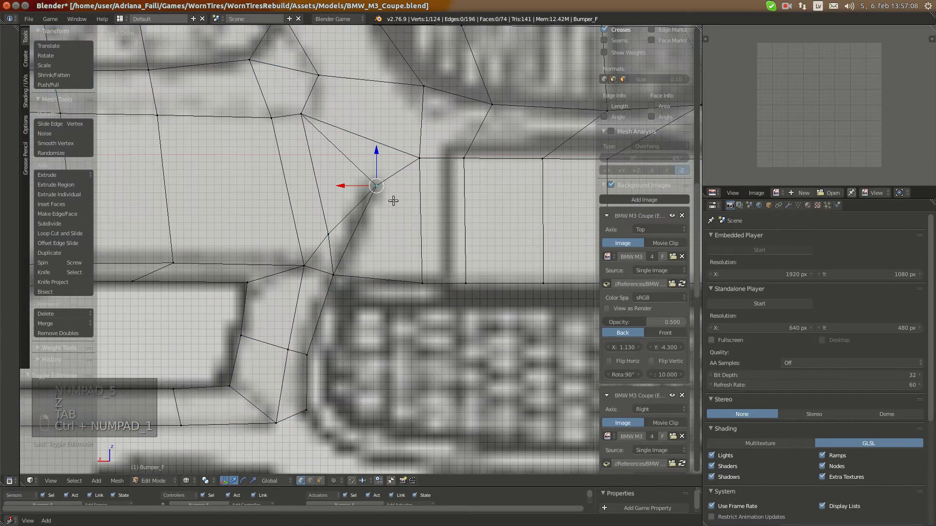
pyautogui.press('KP_3')
pyautogui.keyDown('shift'); pyautogui.moveTo(578, 209); pyautogui.dragTo(333, 201, button='middle'); pyautogui.keyUp('shift')
pyautogui.moveTo(453, 181); pyautogui.dragTo(455, 181)
pyautogui.press('ctrl+KP_1')
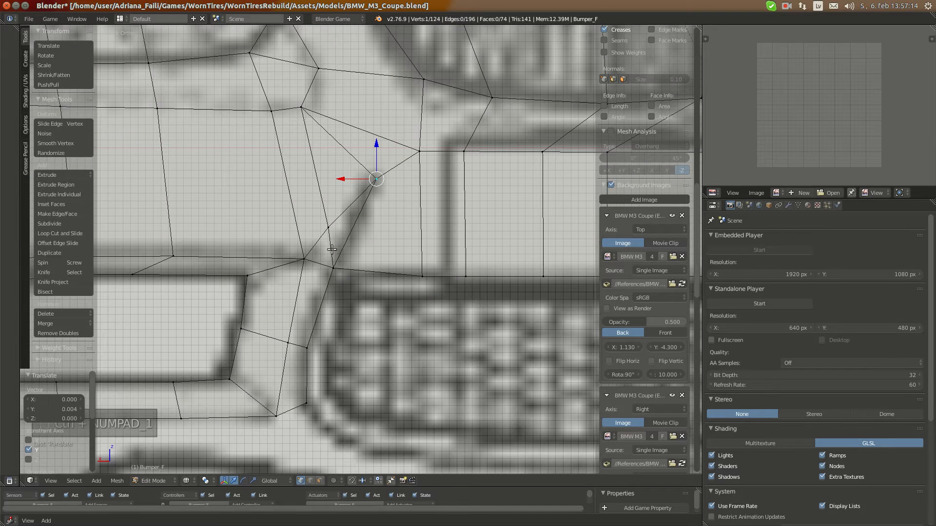
pyautogui.press('KP_3')
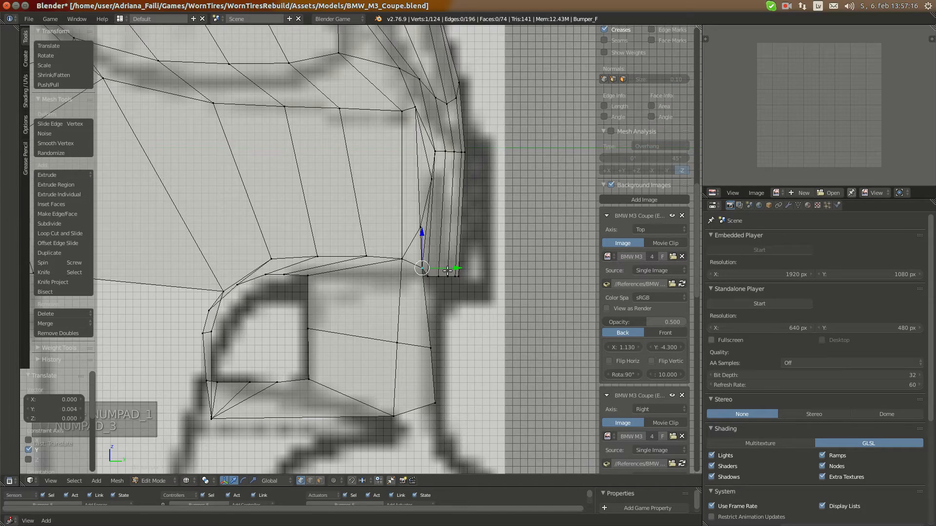
pyautogui.moveTo(438, 227); pyautogui.dragTo(428, 227)
# - Examine the crease's depth on the shaded bumper in perspective, zoomed in beside the intake
pyautogui.press('a')
pyautogui.press('a')
pyautogui.press('a')
pyautogui.press('Tab')
pyautogui.press('KP_5')
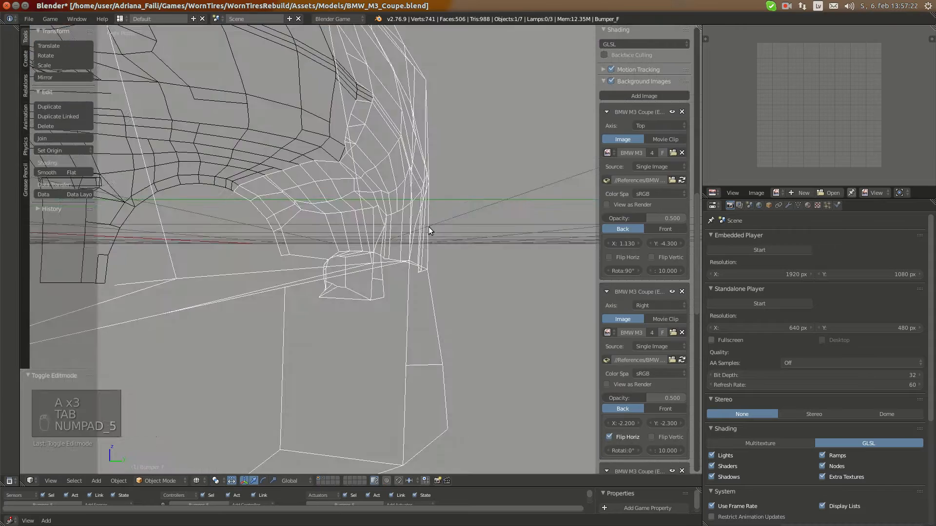
pyautogui.press('KP_Decimal')
pyautogui.press('z')
pyautogui.scroll(5, 381, 251)
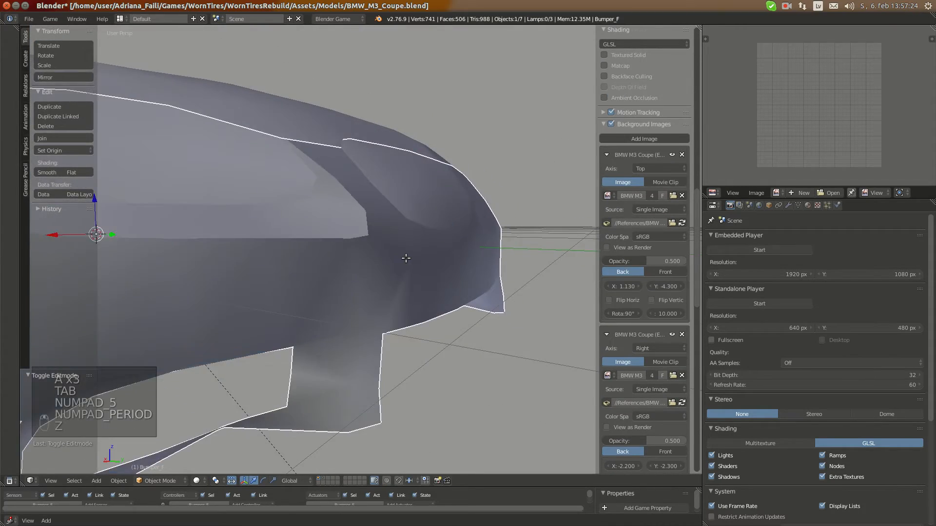
# - In shaded Edit Mode, move the lower-edge bumper vertex beside the intake's grille-side corner about 0.003 in Y
pyautogui.press('Tab')
pyautogui.moveTo(411, 263); pyautogui.dragTo(383, 259, button='middle')
pyautogui.moveTo(376, 308); pyautogui.dragTo(419, 317, button='middle')
pyautogui.rightClick(437, 369)
pyautogui.moveTo(463, 382); pyautogui.dragTo(458, 381)
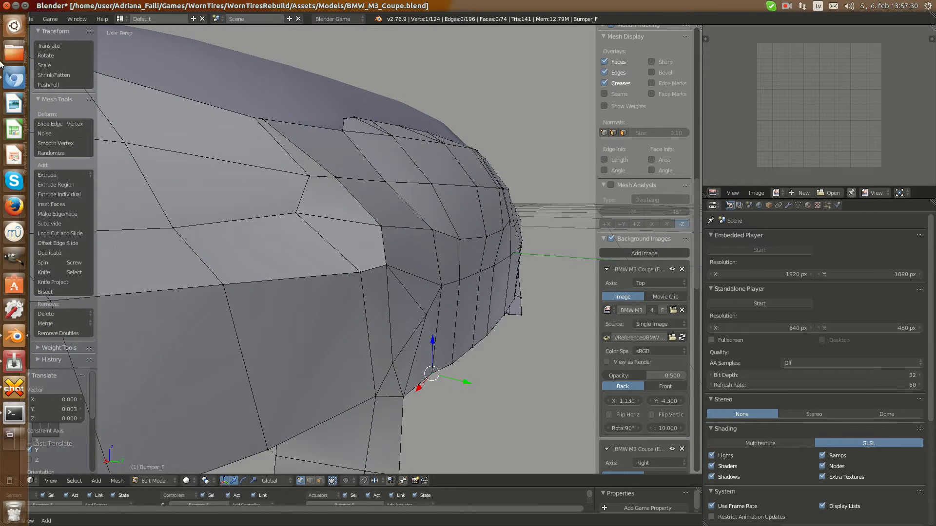
# - Compare the bumper's crease with the front reference photo in Chromium and return to the model's back view in Blender
pyautogui.click(14, 78)
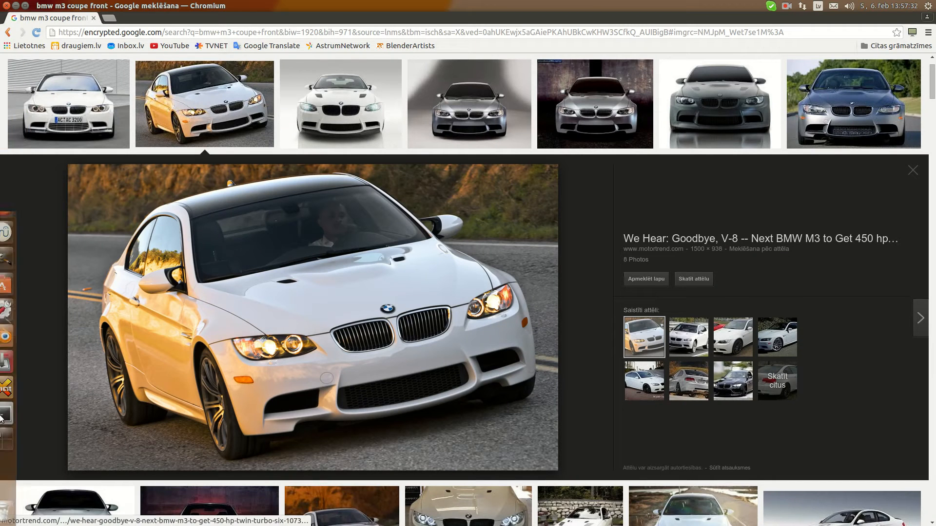
pyautogui.click(4, 334)
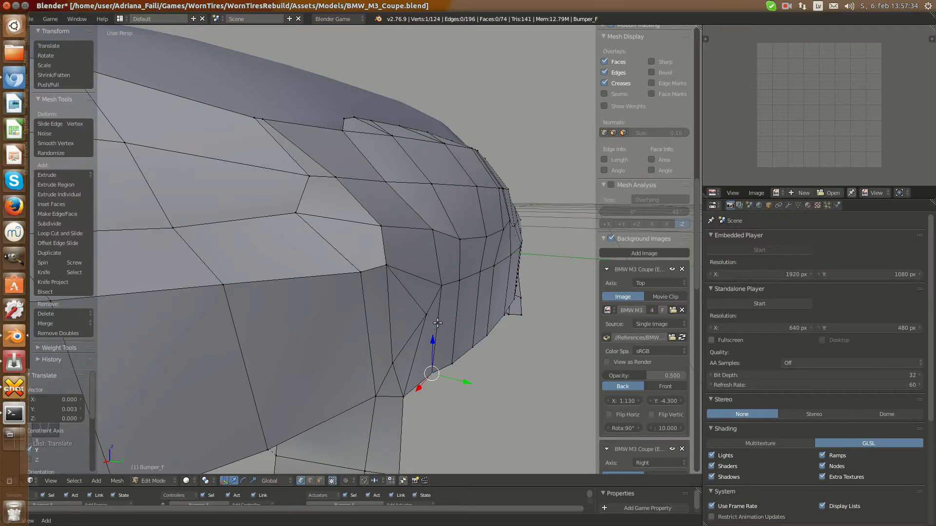
pyautogui.press('ctrl+KP_1')
pyautogui.scroll(6, 424, 253)
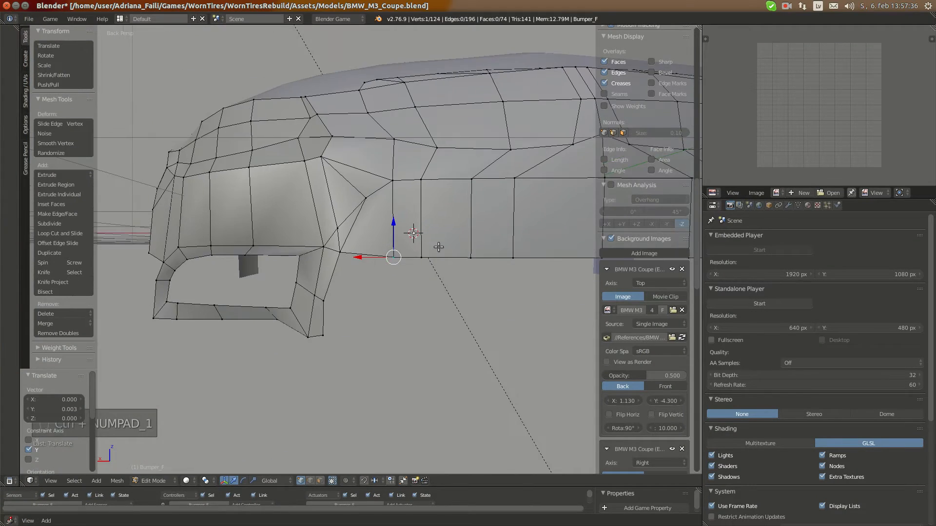
# - In back orthographic wireframe view, knife-cut an edge from the crease's upper vertex to the bumper's lower edge beside the intake corner
pyautogui.press('KP_5')
pyautogui.press('z')
pyautogui.press('a')
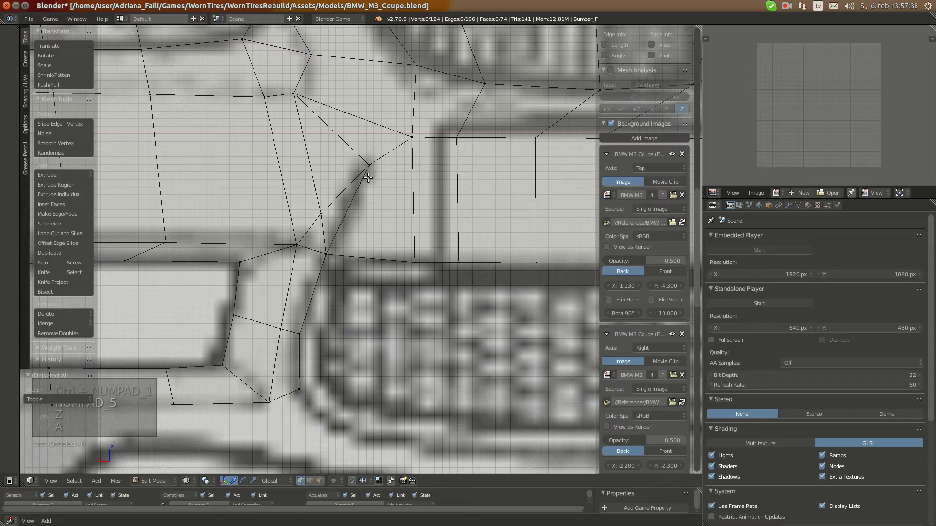
pyautogui.press('k')
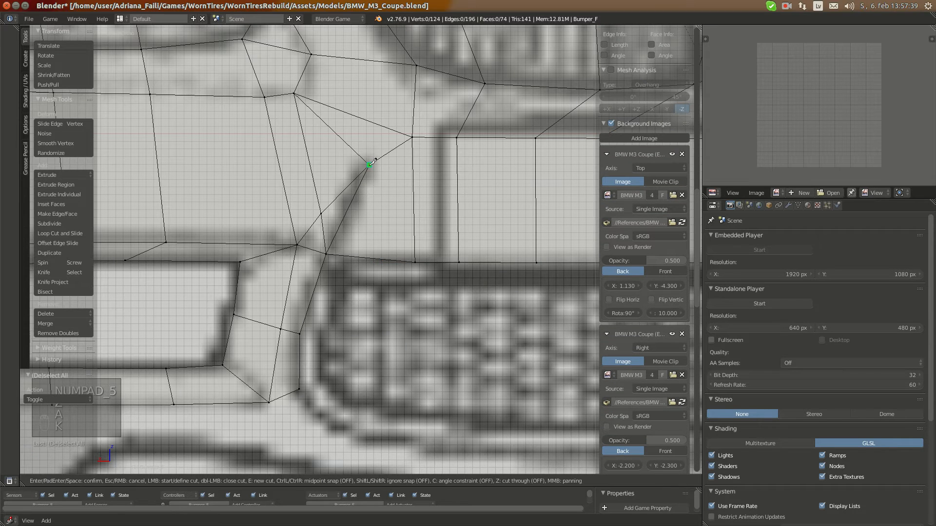
pyautogui.click(345, 256)
pyautogui.press('Return')
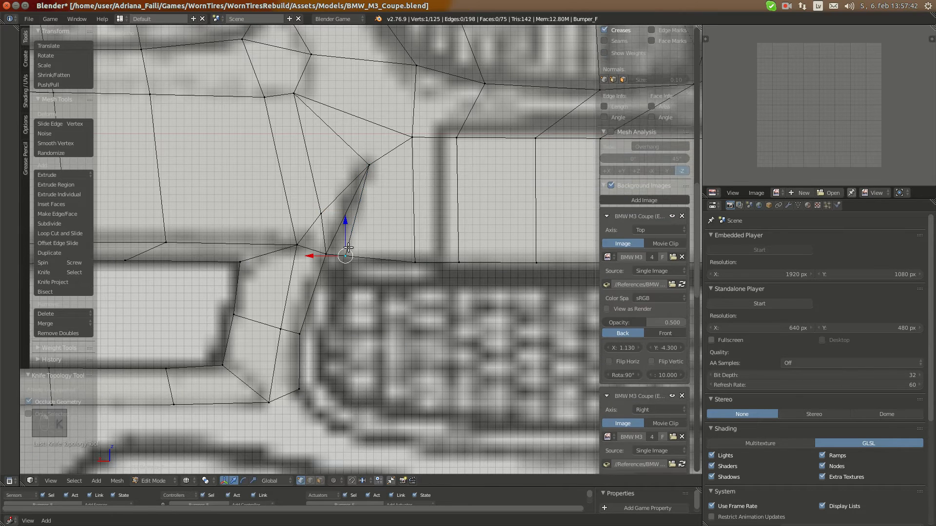
# - In the right side view, move the new lower-edge vertex by -0.003 in Y and clear the selection
pyautogui.press('KP_3')
pyautogui.scroll(-3, 565, 253)
pyautogui.keyDown('shift'); pyautogui.moveTo(562, 255); pyautogui.dragTo(430, 266, button='middle'); pyautogui.keyUp('shift')
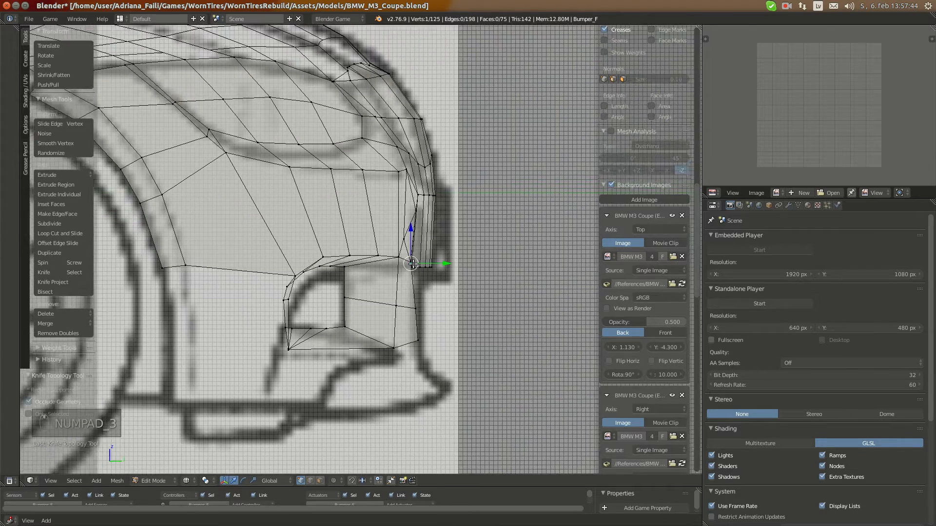
pyautogui.scroll(3, 462, 281)
pyautogui.press('a')
pyautogui.press('a')
pyautogui.press('a')
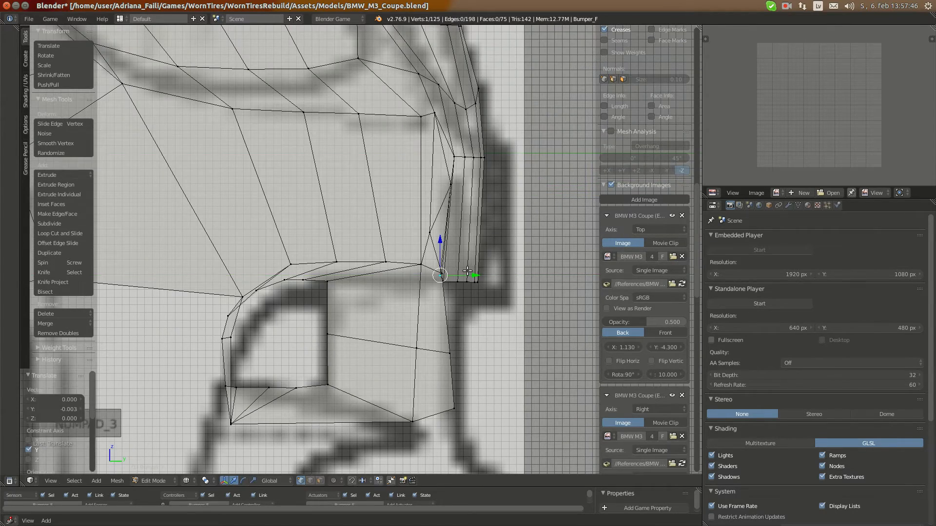
# - Examine the shaded bumper in perspective Object Mode and return to back-view wireframe Edit Mode with nothing selected
pyautogui.press('Tab')
pyautogui.press('KP_5')
pyautogui.press('KP_Decimal')
pyautogui.press('z')
pyautogui.moveTo(467, 274)
pyautogui.mouseDown(button='middle')
pyautogui.moveTo(320, 279)
pyautogui.moveTo(344, 295)
pyautogui.mouseUp(button='middle')
pyautogui.press('z')
pyautogui.press('z')
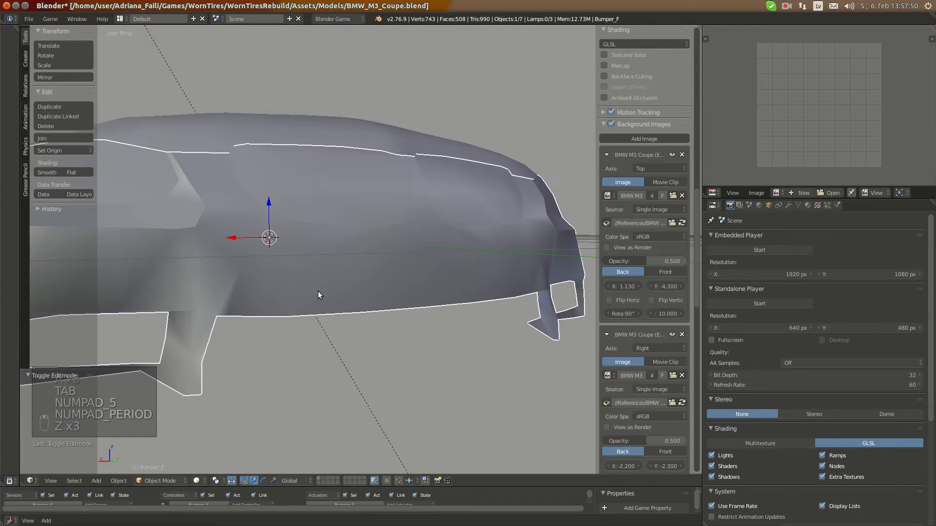
pyautogui.press('ctrl+KP_1')
pyautogui.press('KP_5')
pyautogui.press('z')
pyautogui.press('Tab')
pyautogui.scroll(5, 200, 200)
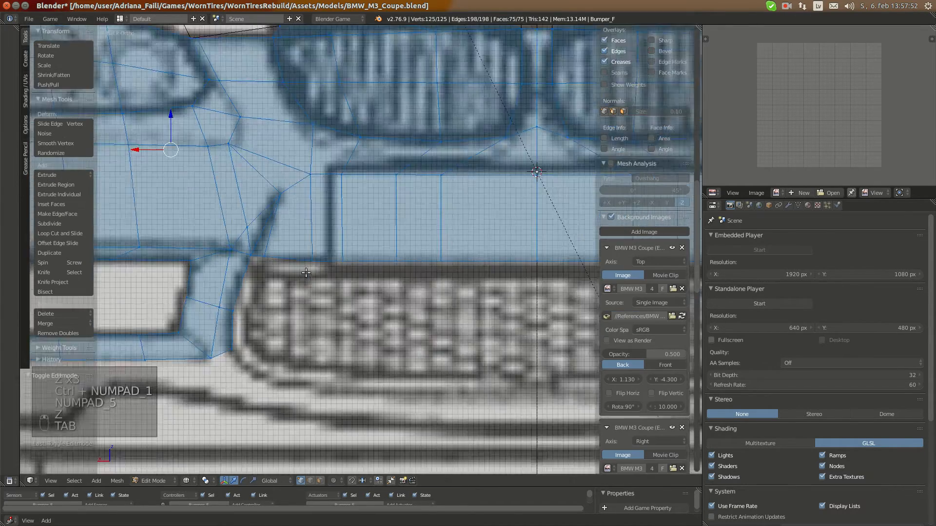
pyautogui.press('a')
pyautogui.press('a')
# - Study the lower grille surround in the front reference photo in Chromium and return to Blender with the crease's new lower-edge vertex selected
pyautogui.click(14, 181)
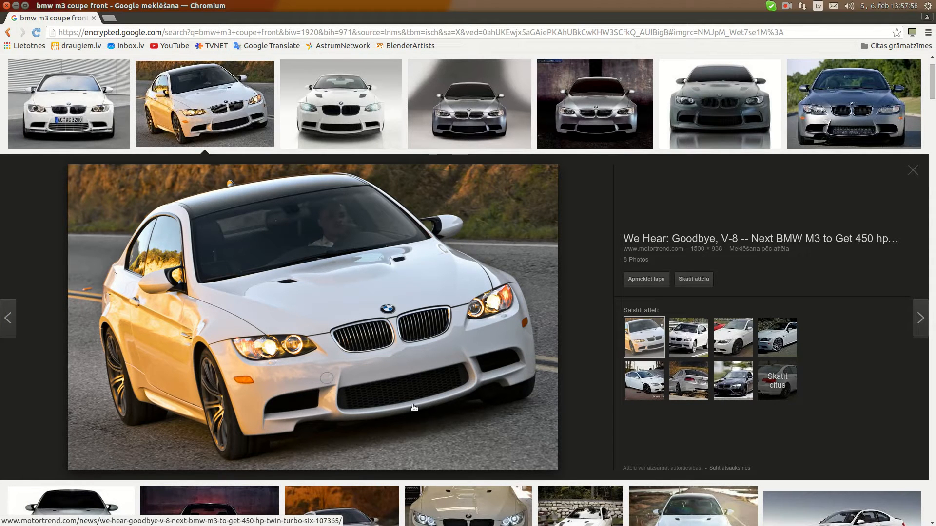
pyautogui.moveTo(1, 243)
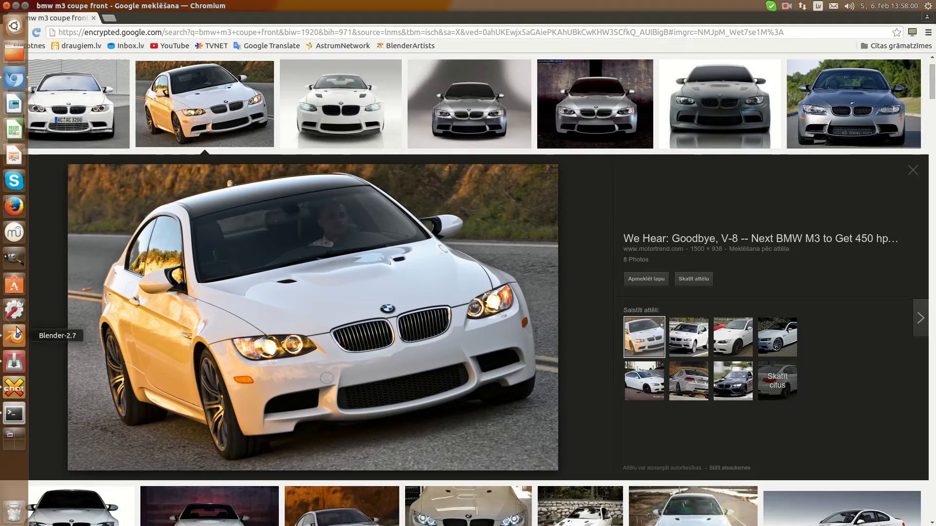
pyautogui.click(14, 336)
pyautogui.rightClick(272, 240)
pyautogui.keyDown('shift'); pyautogui.moveTo(292, 268); pyautogui.dragTo(282, 236, button='middle'); pyautogui.keyUp('shift')
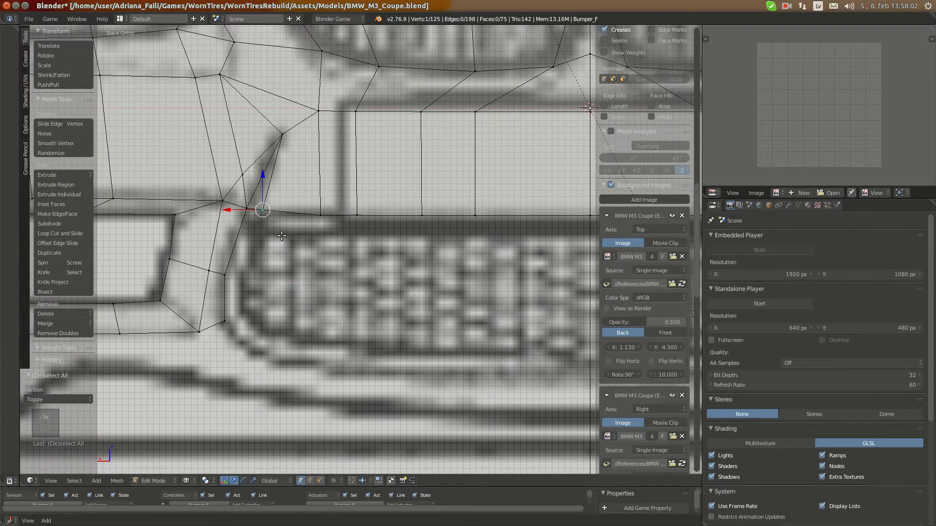
pyautogui.scroll(-2, 281, 236)
pyautogui.moveTo(18, 150)
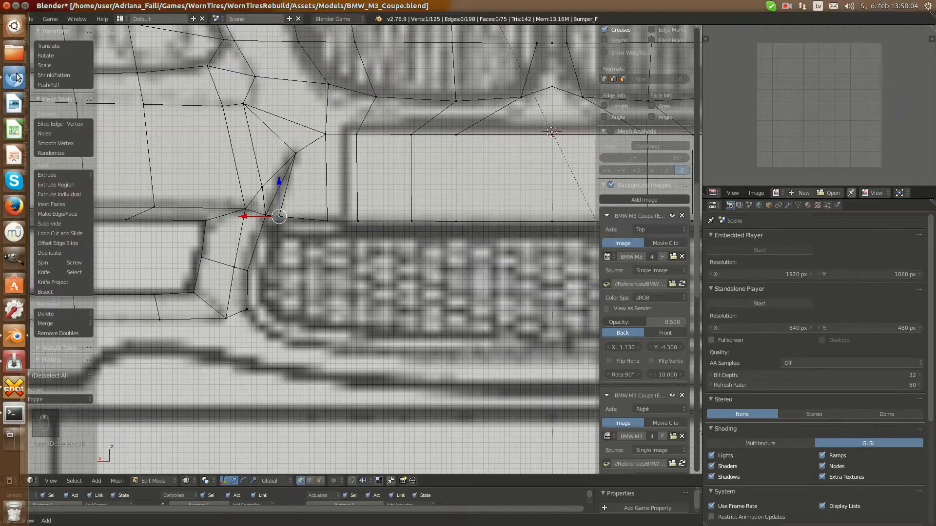
pyautogui.click(14, 80)
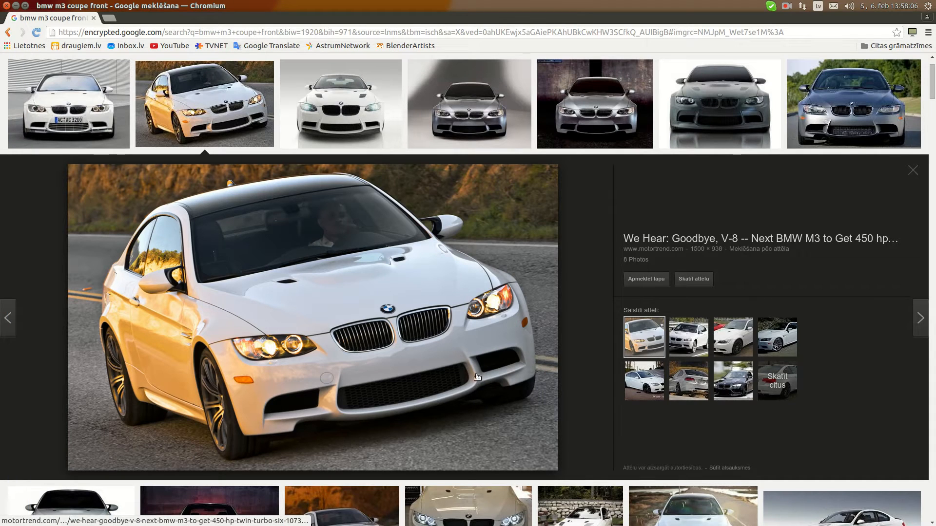
pyautogui.click(12, 296)
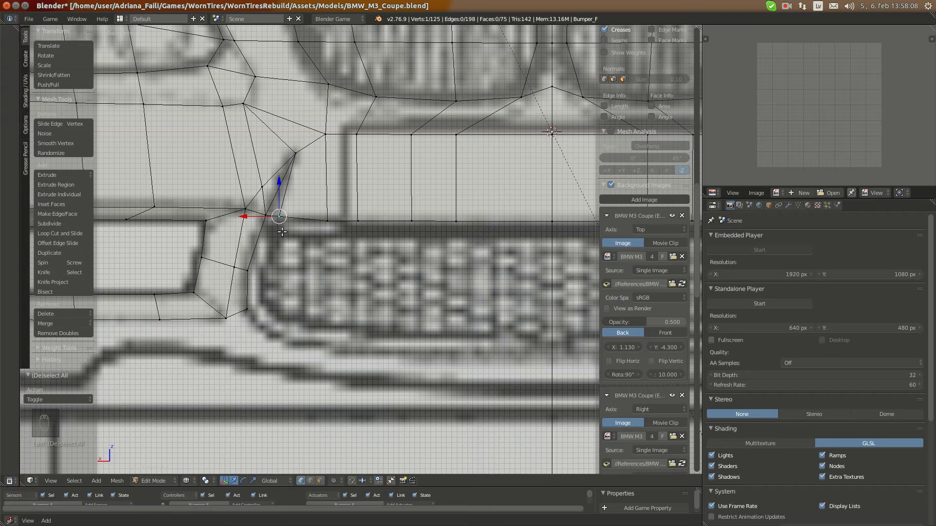
# - Extrude the vertex down the grille's side by about 0.031 X and -0.100 Z, and again by about -0.058 Z, adjusting its end
pyautogui.press('e')
pyautogui.click(274, 276)
pyautogui.press('e')
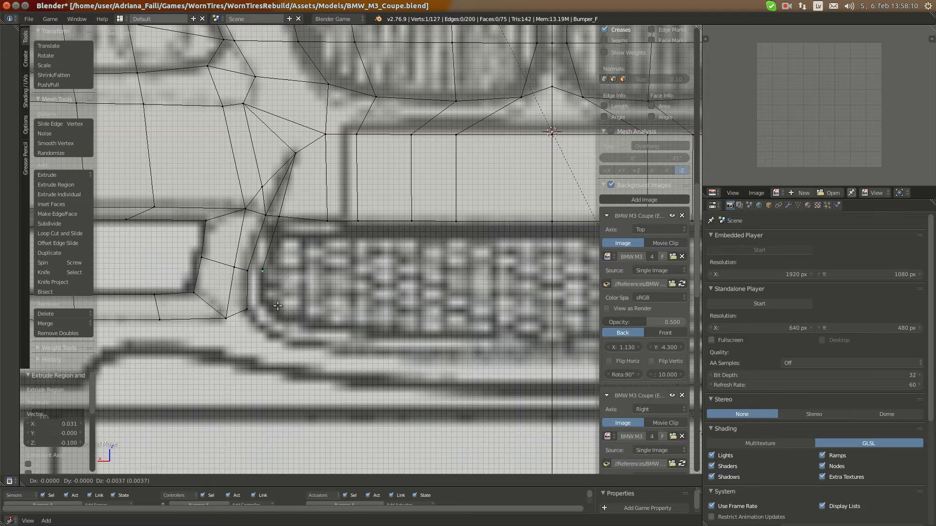
pyautogui.click(277, 326)
pyautogui.press('g')
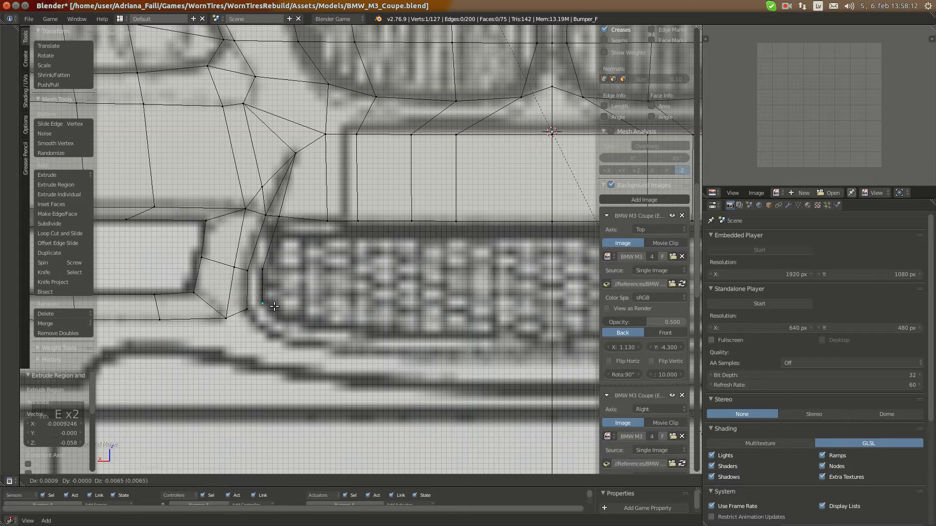
pyautogui.click(274, 306)
# - Fill a face between the two extruded vertices and the two neighbouring lower vertices of the intake surround
pyautogui.keyDown('shift'); pyautogui.rightClick(249, 309); pyautogui.keyUp('shift')
pyautogui.keyDown('shift'); pyautogui.rightClick(246, 274); pyautogui.keyUp('shift')
pyautogui.keyDown('shift'); pyautogui.rightClick(268, 266); pyautogui.keyUp('shift')
pyautogui.press('f')
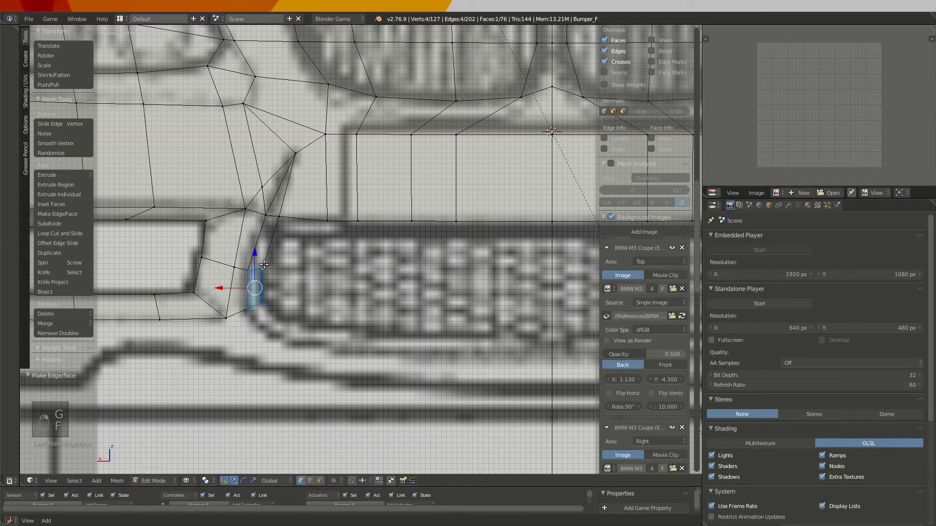
# - Correct the mis-picked selection and fill the upper gap between the extruded edge and the intake surround with a second face
pyautogui.press('a')
pyautogui.rightClick(264, 268)
pyautogui.keyDown('shift'); pyautogui.rightClick(236, 267); pyautogui.keyUp('shift')
pyautogui.keyDown('shift'); pyautogui.rightClick(266, 219); pyautogui.keyUp('shift')
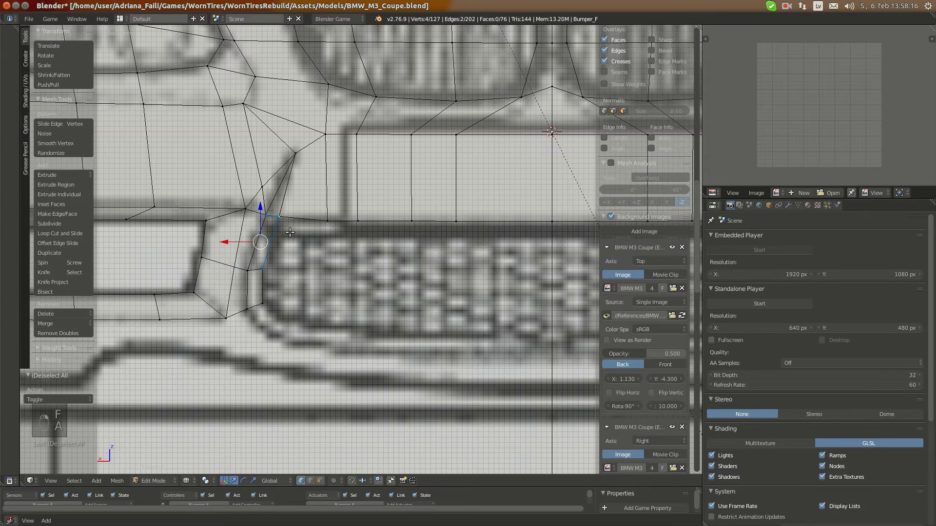
pyautogui.hotkey('ctrl', 'z')
pyautogui.hotkey('ctrl', 'z')
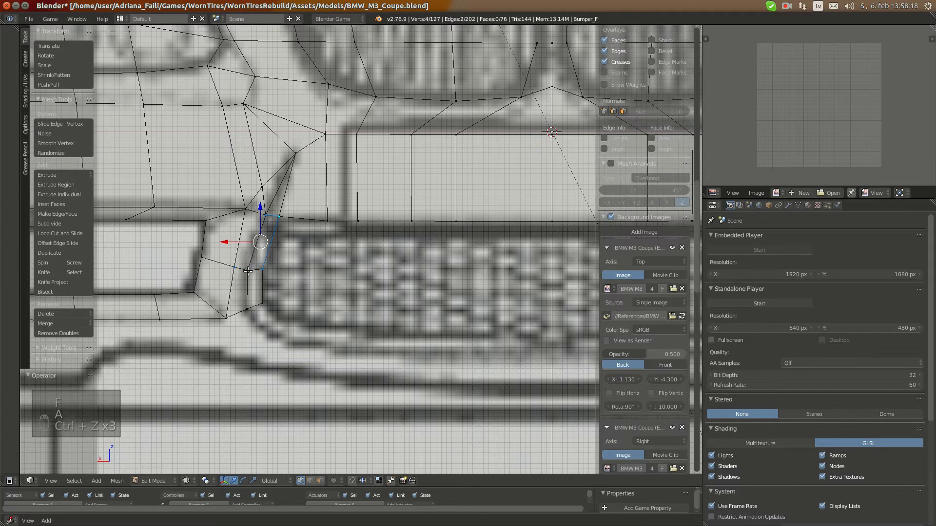
pyautogui.hotkey('ctrl', 'z')
pyautogui.press('a')
# - In the right view, nudge the two extruded vertices forward in Y, the upper one by 0.002, and check the reference photo in Chromium
pyautogui.press('KP_3')
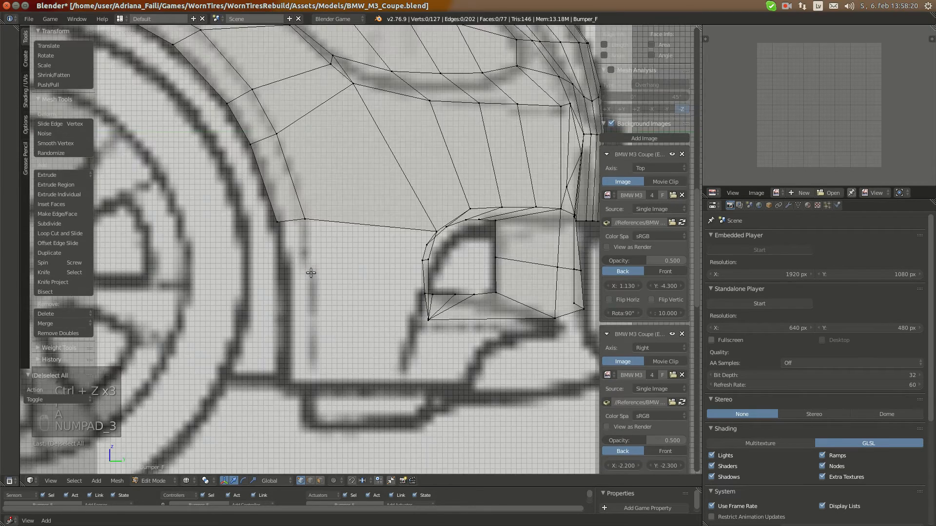
pyautogui.scroll(3, 528, 272)
pyautogui.scroll(1, 457, 263)
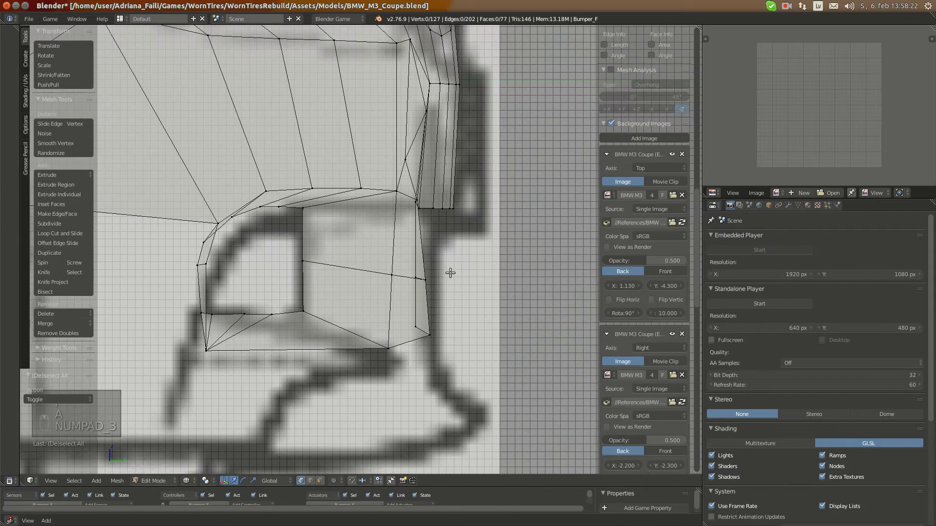
pyautogui.rightClick(415, 326)
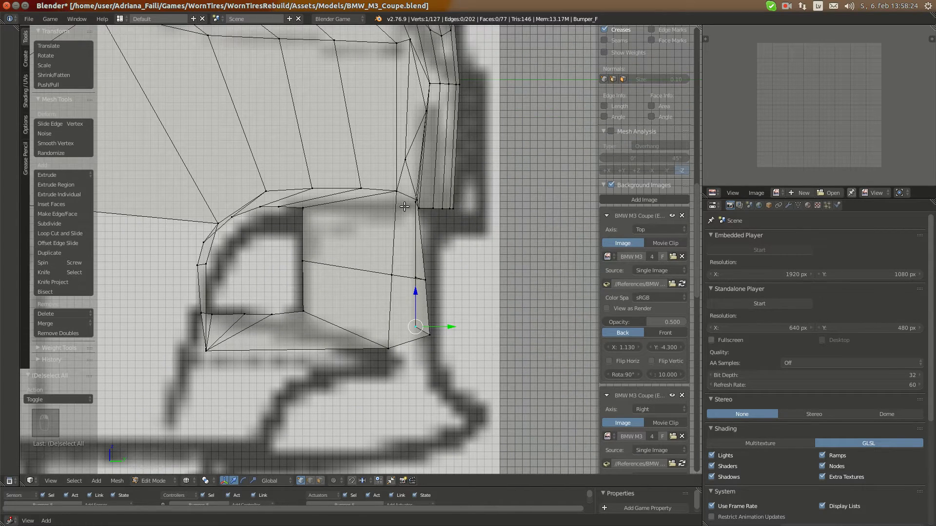
pyautogui.moveTo(433, 201); pyautogui.dragTo(440, 330)
pyautogui.rightClick(413, 274)
pyautogui.rightClick(413, 278)
pyautogui.moveTo(437, 279); pyautogui.dragTo(439, 279)
pyautogui.click(13, 86)
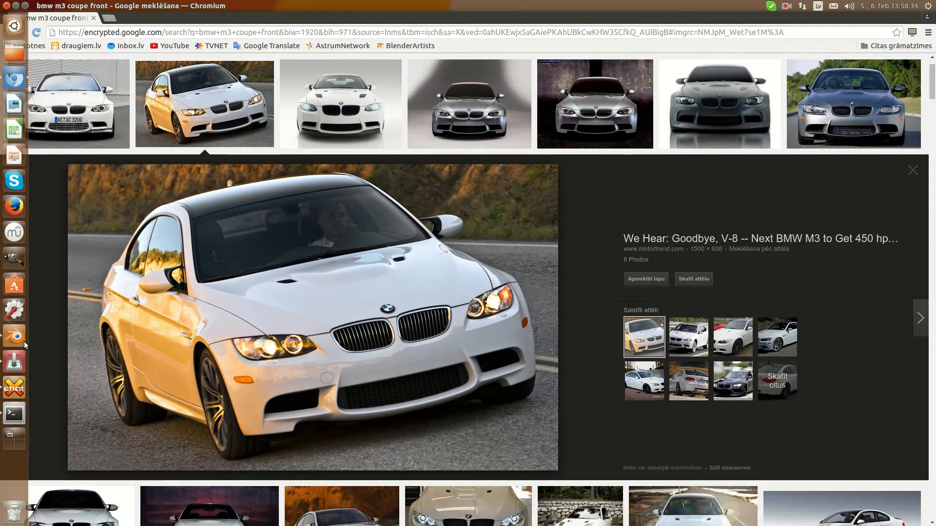
pyautogui.click(14, 336)
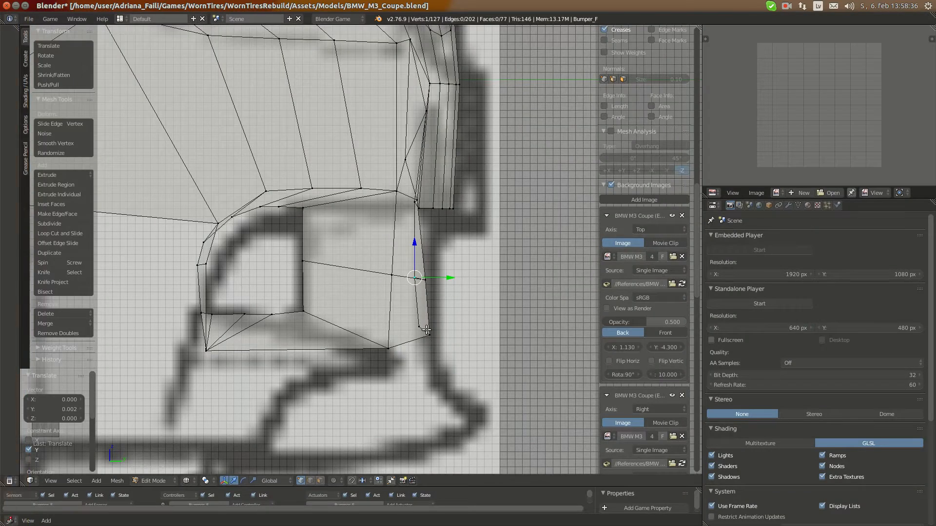
# - In back view, extrude the strip's lower edge around the grille corner by about -0.043 X and -0.047 Z, rotate it -35.4°, enlarge and reposition it
pyautogui.press('a')
pyautogui.scroll(-1, 231, 357)
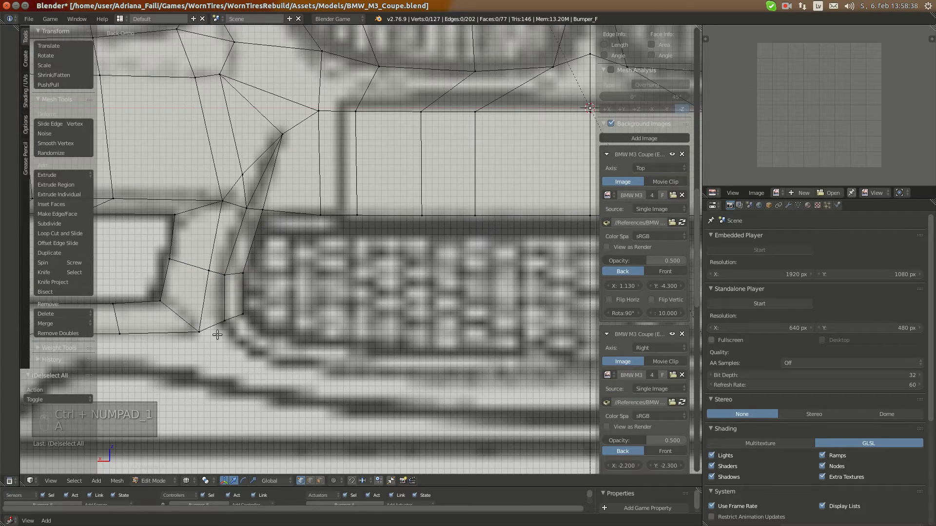
pyautogui.rightClick(225, 324)
pyautogui.keyDown('shift'); pyautogui.rightClick(242, 318); pyautogui.keyUp('shift')
pyautogui.press('e')
pyautogui.click(271, 363)
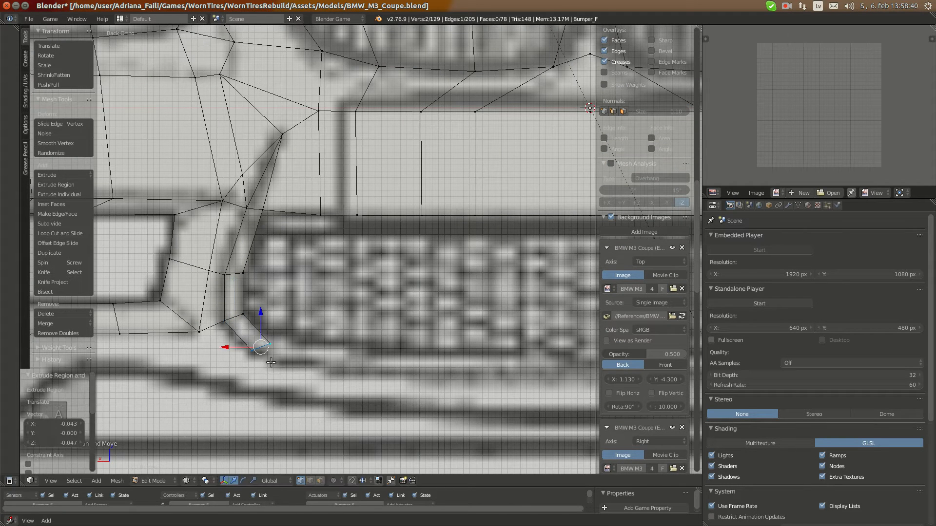
pyautogui.press('r')
pyautogui.click(325, 336)
pyautogui.press('s')
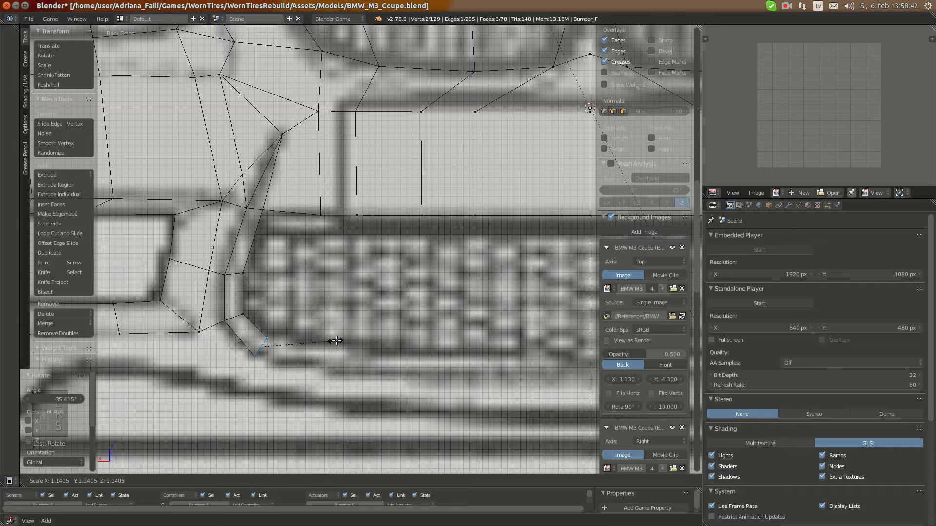
pyautogui.click(338, 341)
pyautogui.press('g')
pyautogui.click(343, 339)
# - Extrude the strip along the grille's lower edge past the corner, rotate the end edge about -16.1° and scale it to 1.024
pyautogui.keyDown('shift'); pyautogui.moveTo(302, 363); pyautogui.dragTo(214, 335, button='middle'); pyautogui.keyUp('shift')
pyautogui.press('e')
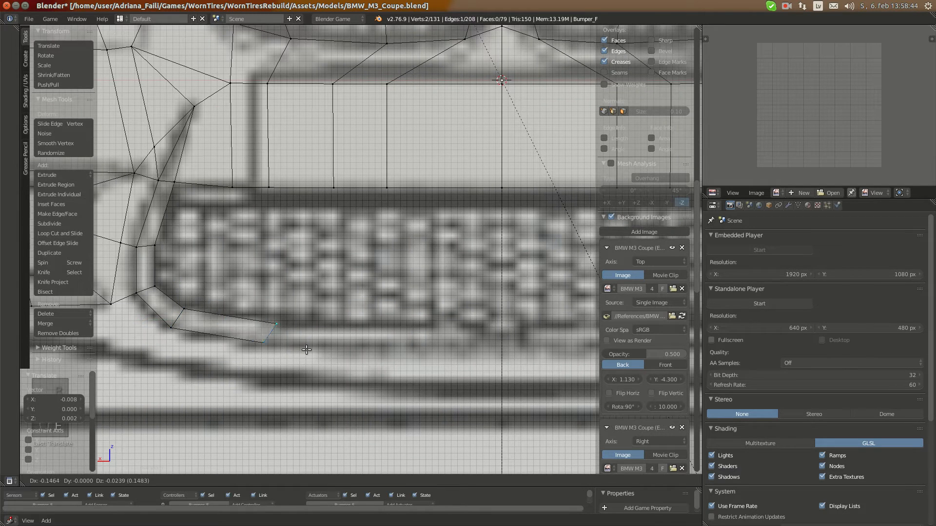
pyautogui.click(306, 350)
pyautogui.press('r')
pyautogui.click(362, 345)
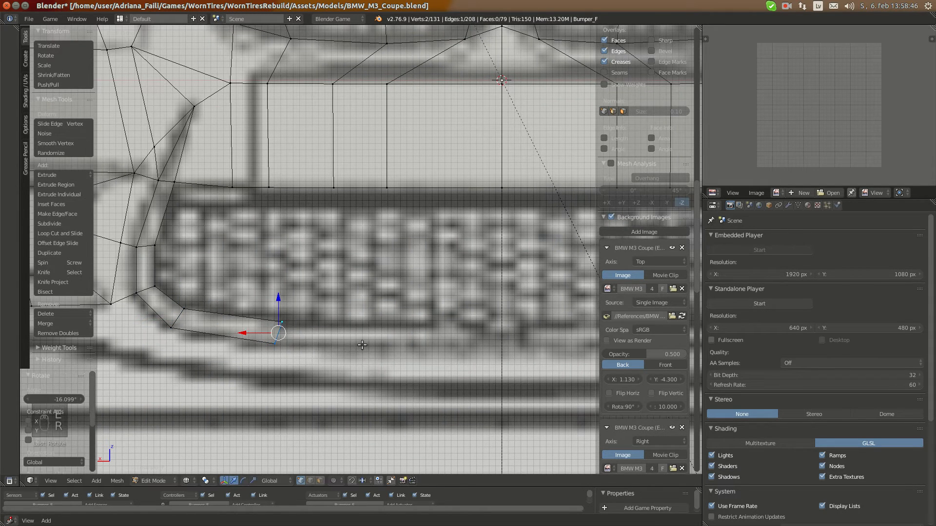
pyautogui.press('s')
pyautogui.click(364, 345)
# - Extrude the strip toward the centre by about -0.199 X and -0.004 Z, rotate its end edge -12.9° and scale it to 0.959
pyautogui.keyDown('shift'); pyautogui.moveTo(361, 346); pyautogui.dragTo(296, 346, button='middle'); pyautogui.keyUp('shift')
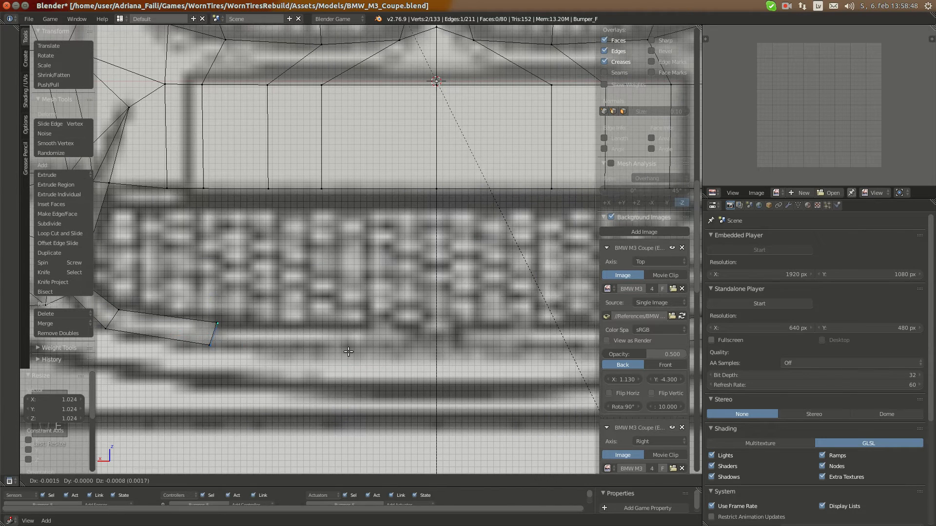
pyautogui.press('e')
pyautogui.click(395, 352)
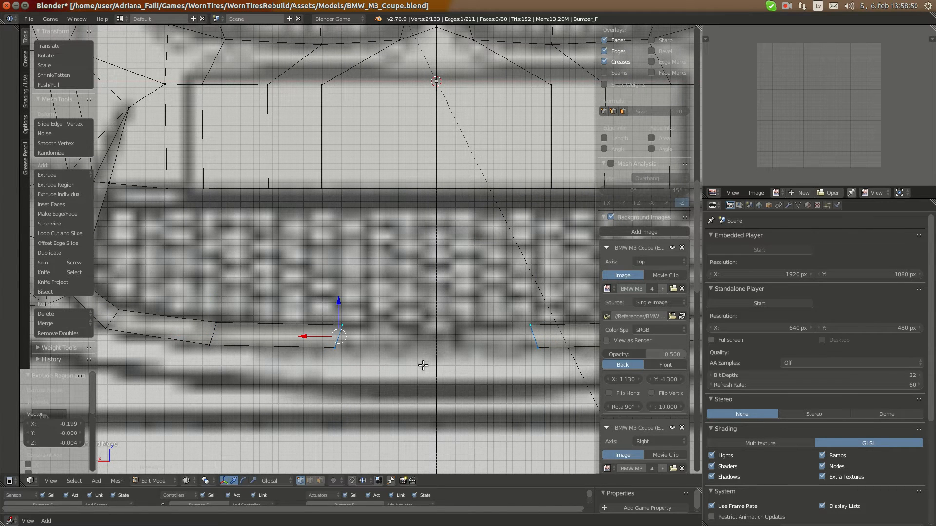
pyautogui.press('r')
pyautogui.click(434, 338)
pyautogui.press('s')
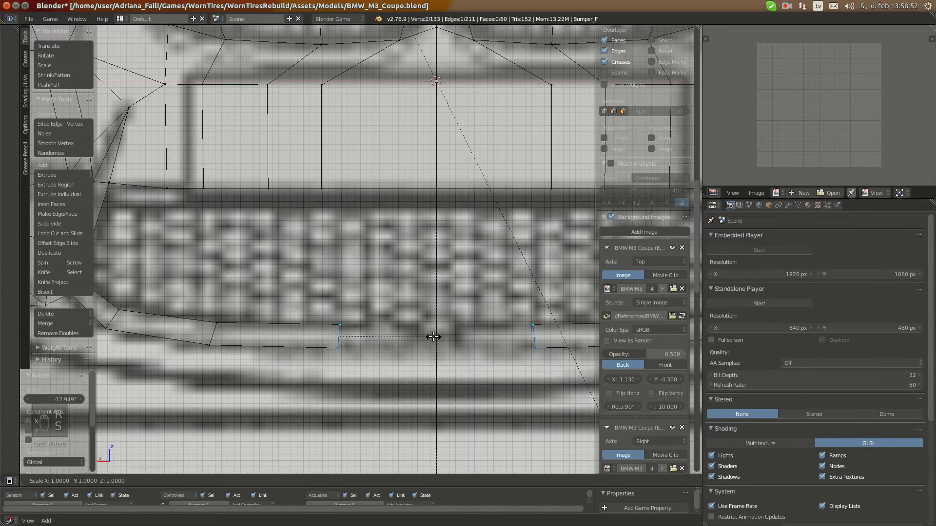
pyautogui.click(429, 337)
# - Extrude the strip to the mirror centre line by about -0.191 X, align its end edge in height and scale it to 0.966
pyautogui.keyDown('shift'); pyautogui.moveTo(429, 337); pyautogui.dragTo(353, 331, button='middle'); pyautogui.keyUp('shift')
pyautogui.press('e')
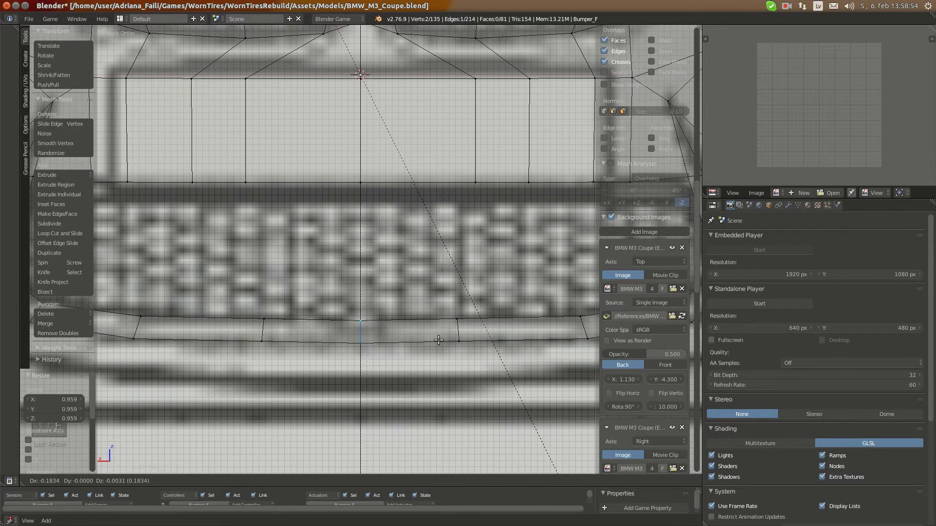
pyautogui.click(441, 337)
pyautogui.press('g')
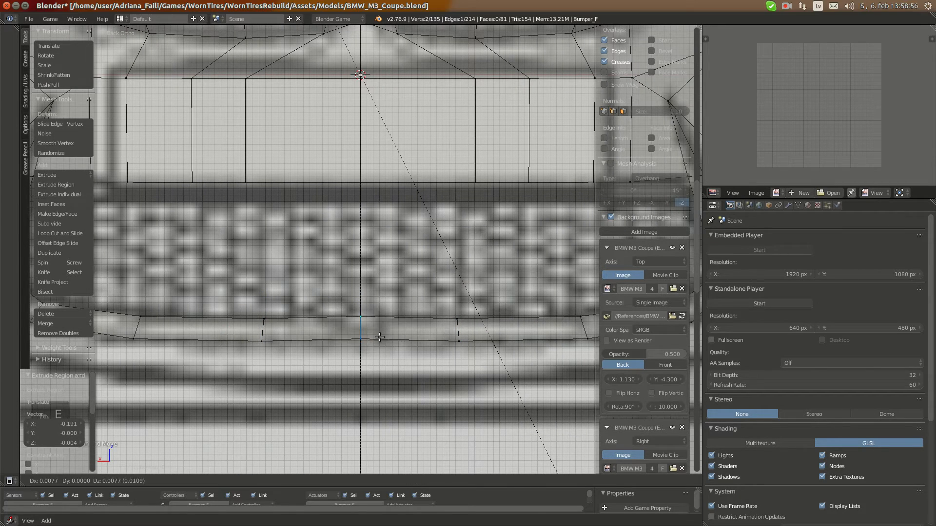
pyautogui.click(377, 338)
pyautogui.press('g')
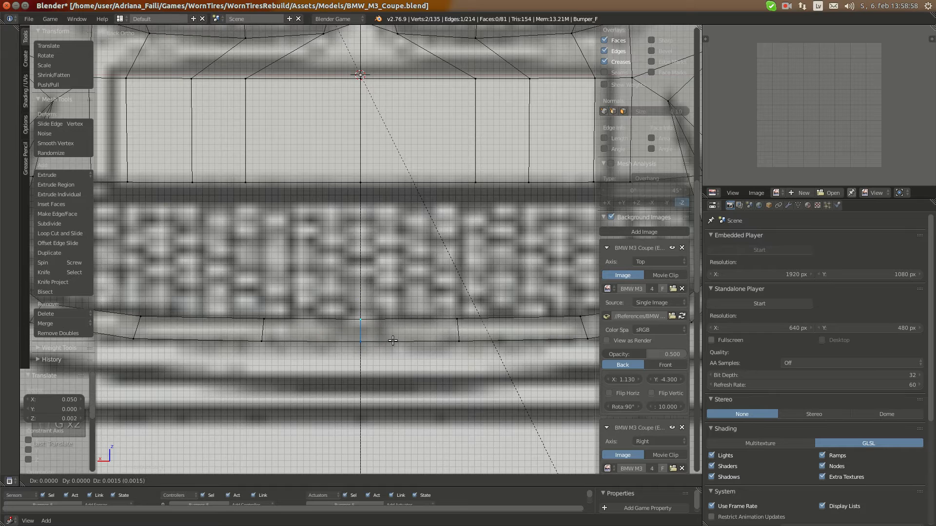
pyautogui.click(393, 342)
pyautogui.press('s')
pyautogui.click(391, 343)
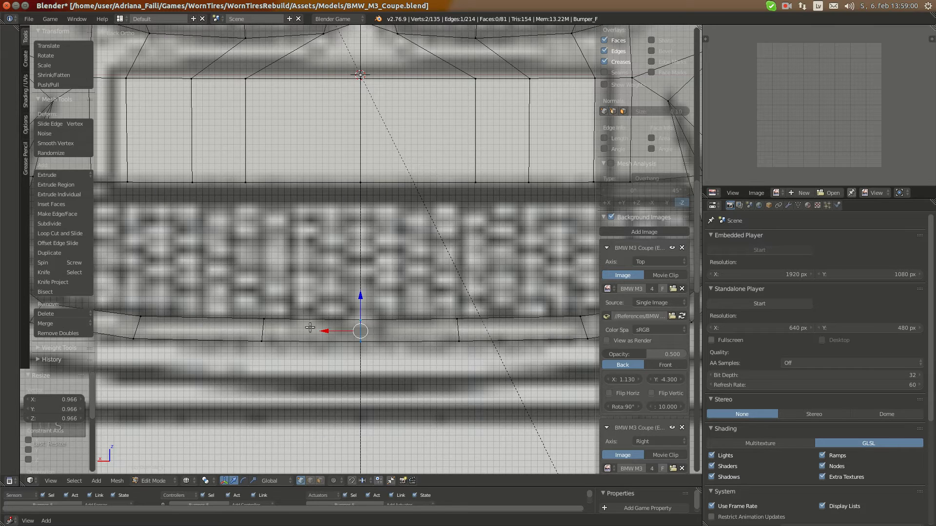
# - Scale the strip's cross edge nearest the centre line to 0.983, and shift the grille's upper corner vertex about 0.005 along X
pyautogui.rightClick(266, 316)
pyautogui.keyDown('shift'); pyautogui.rightClick(263, 341); pyautogui.keyUp('shift')
pyautogui.keyDown('shift'); pyautogui.moveTo(267, 348); pyautogui.dragTo(381, 348, button='middle'); pyautogui.keyUp('shift')
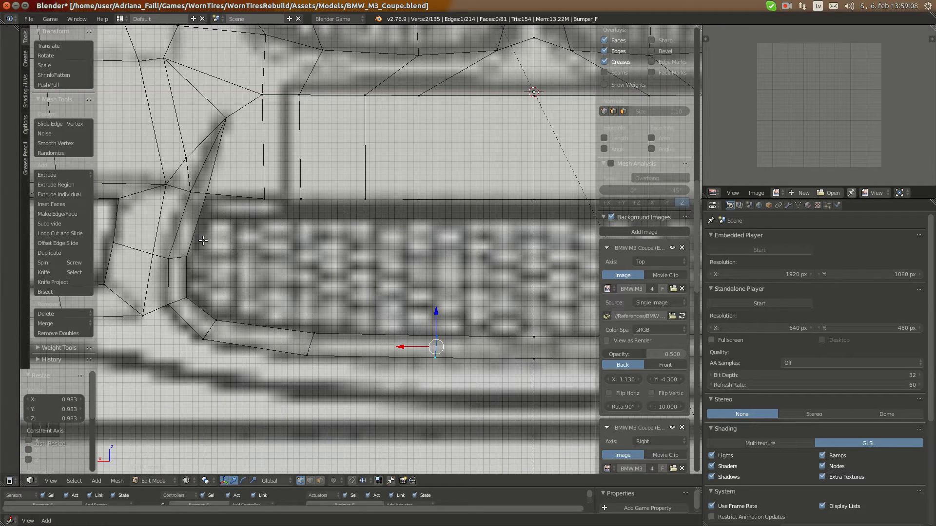
pyautogui.rightClick(208, 195)
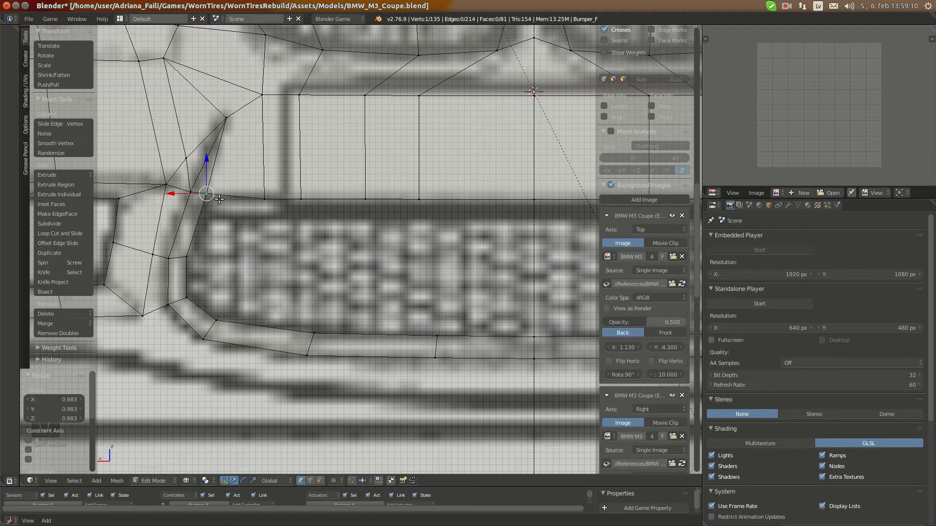
pyautogui.press('g')
pyautogui.click(215, 199)
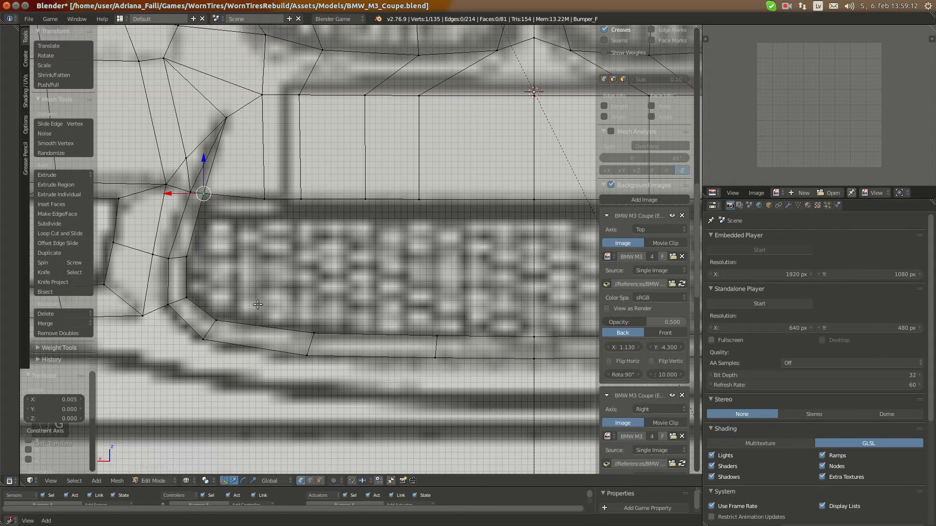
# - In side view, move the strip's lower centre vertex forward about 0.033 along Y and its neighbouring lower vertex about 0.023
pyautogui.press('KP_3')
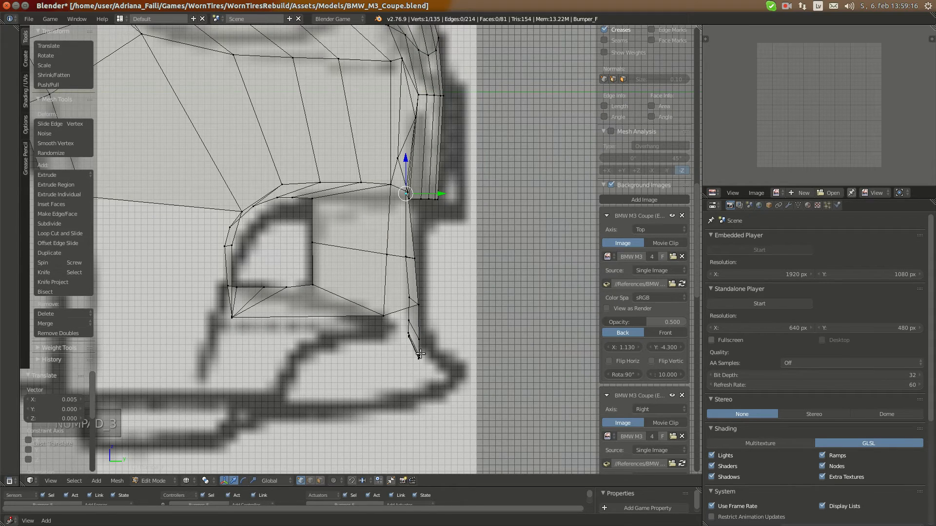
pyautogui.press('ctrl+KP_1')
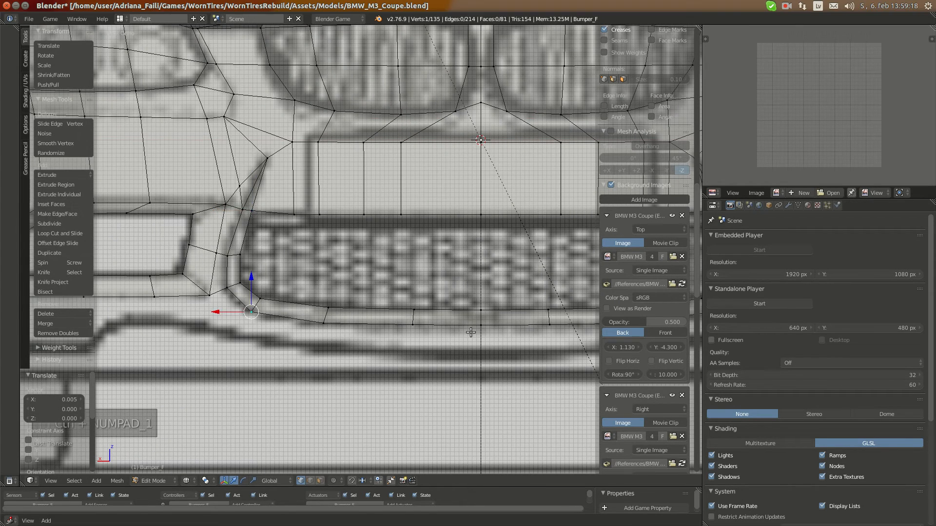
pyautogui.press('KP_3')
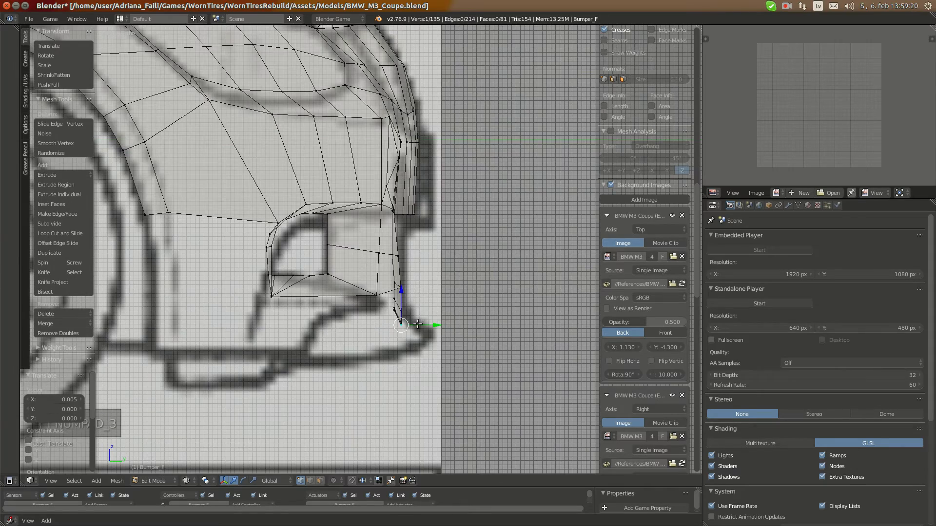
pyautogui.press('g')
pyautogui.click(434, 324)
pyautogui.press('ctrl+KP_1')
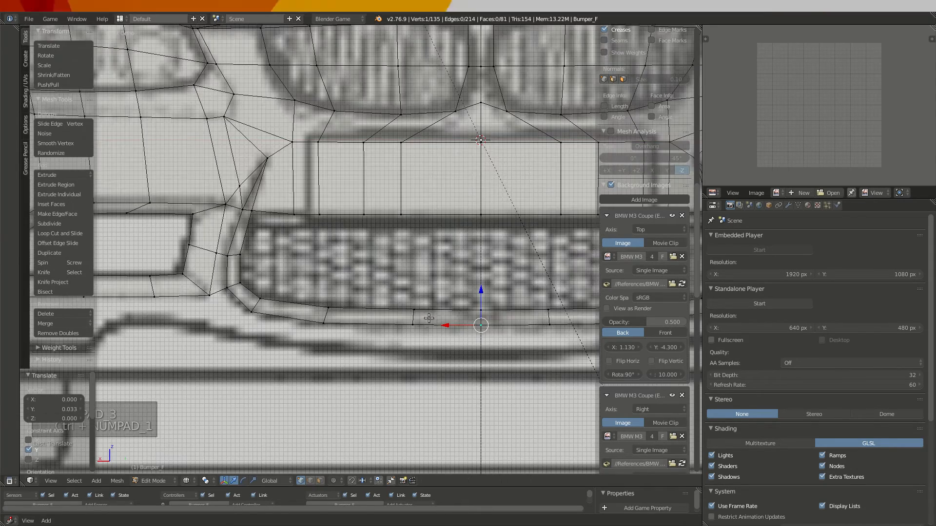
pyautogui.scroll(2, 356, 320)
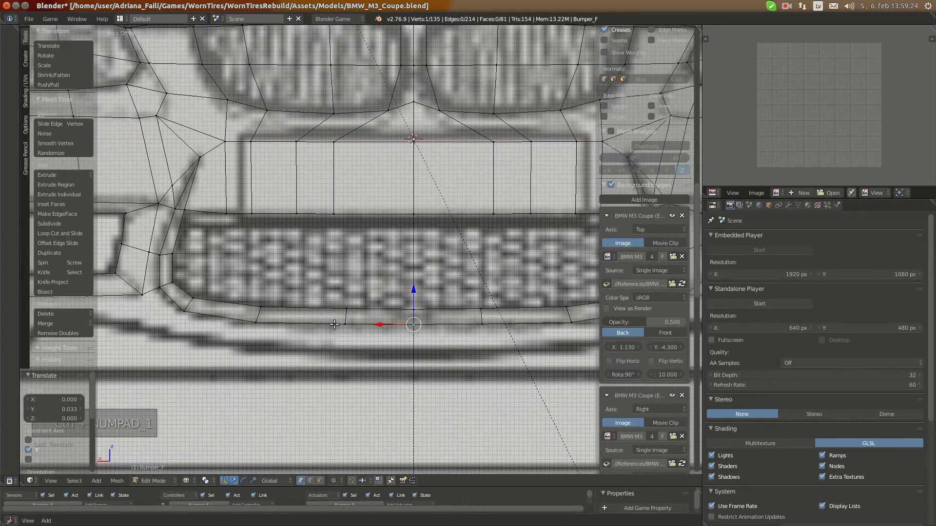
pyautogui.press('KP_3')
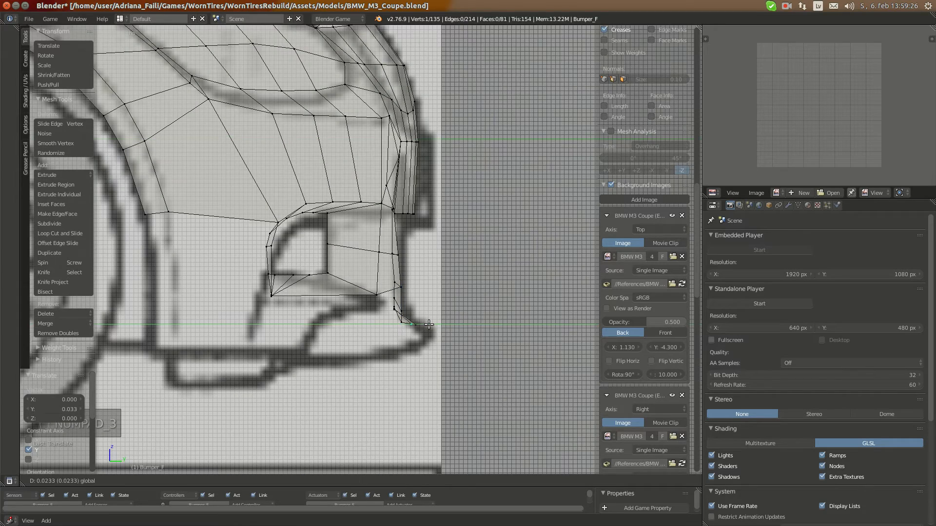
pyautogui.press('ctrl+KP_1')
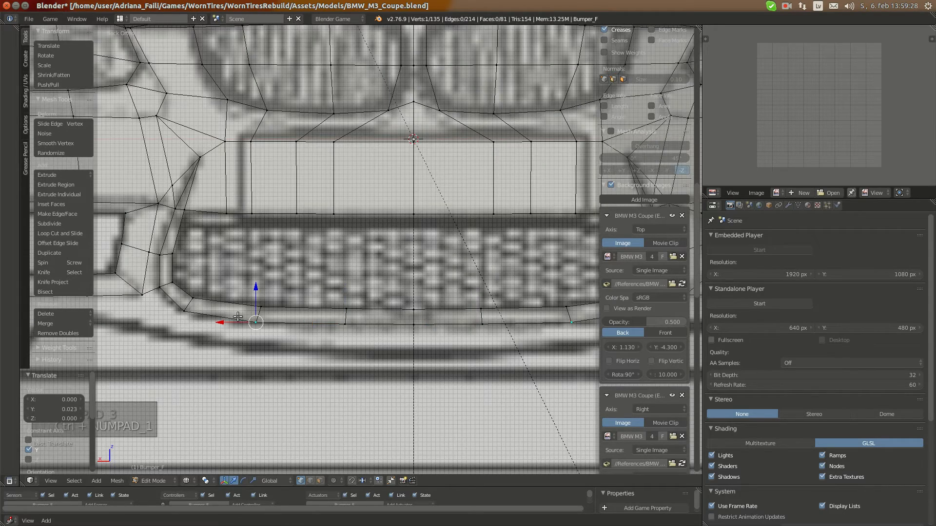
# - Move the strip's next lower vertex forward about 0.010 along Y and the lower vertex at the grille corner about 0.002
pyautogui.press('KP_3')
pyautogui.moveTo(427, 321); pyautogui.dragTo(433, 321)
pyautogui.press('ctrl+KP_1')
pyautogui.scroll(5, 245, 323)
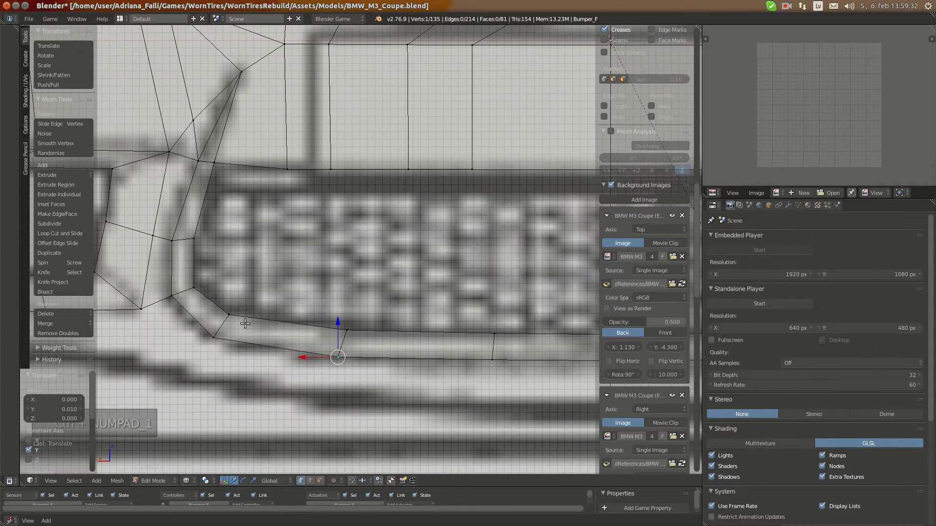
pyautogui.press('KP_3')
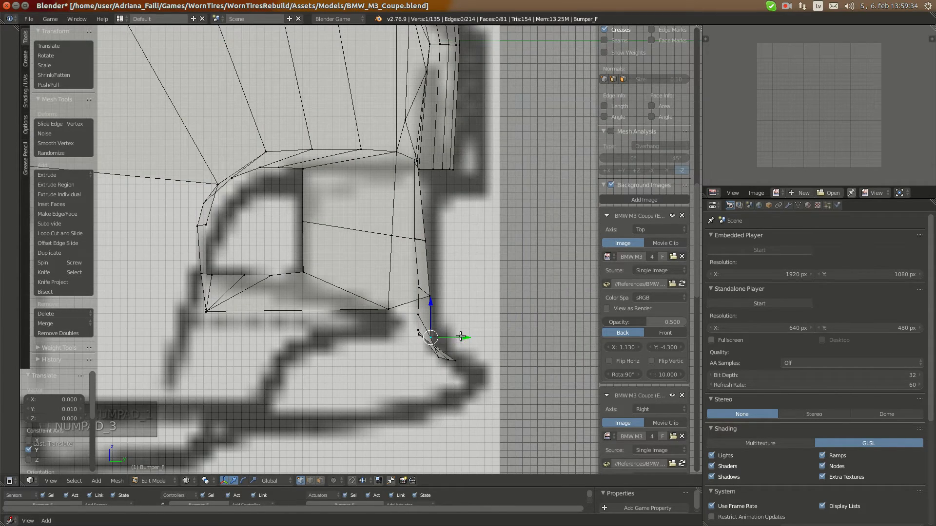
pyautogui.moveTo(460, 336); pyautogui.dragTo(462, 335)
pyautogui.press('ctrl+KP_1')
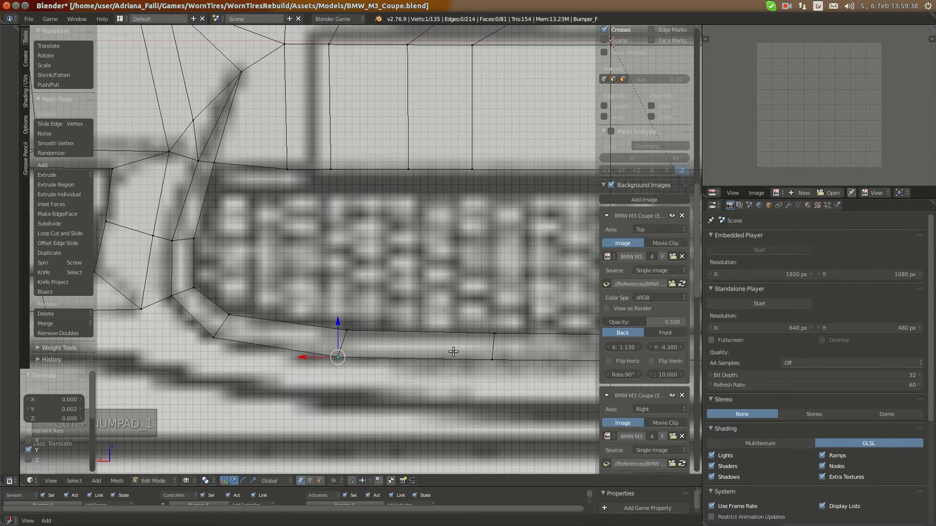
# - In side view, move the strip's upper centre vertex back about 0.003 along Y
pyautogui.scroll(-5, 536, 327)
pyautogui.scroll(4, 459, 313)
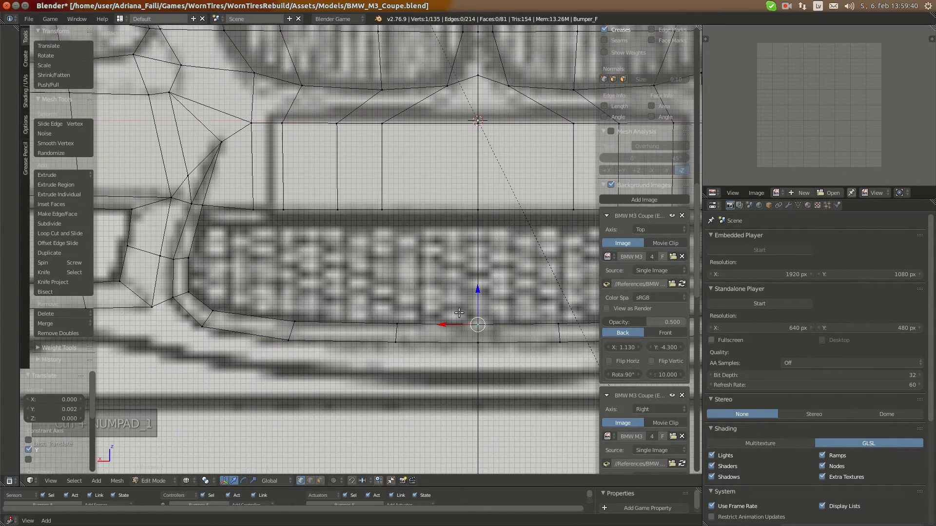
pyautogui.press('KP_3')
pyautogui.scroll(2, 446, 356)
pyautogui.moveTo(448, 355); pyautogui.dragTo(447, 354)
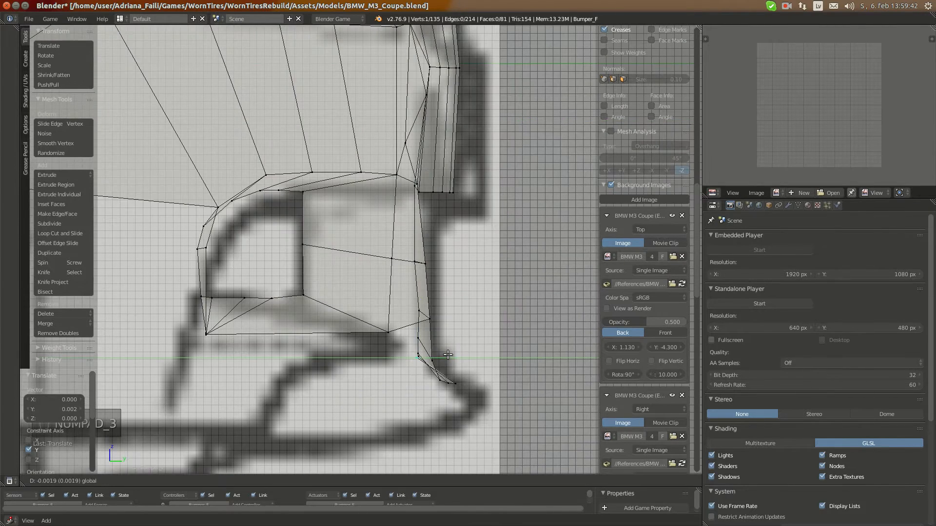
pyautogui.click(444, 355)
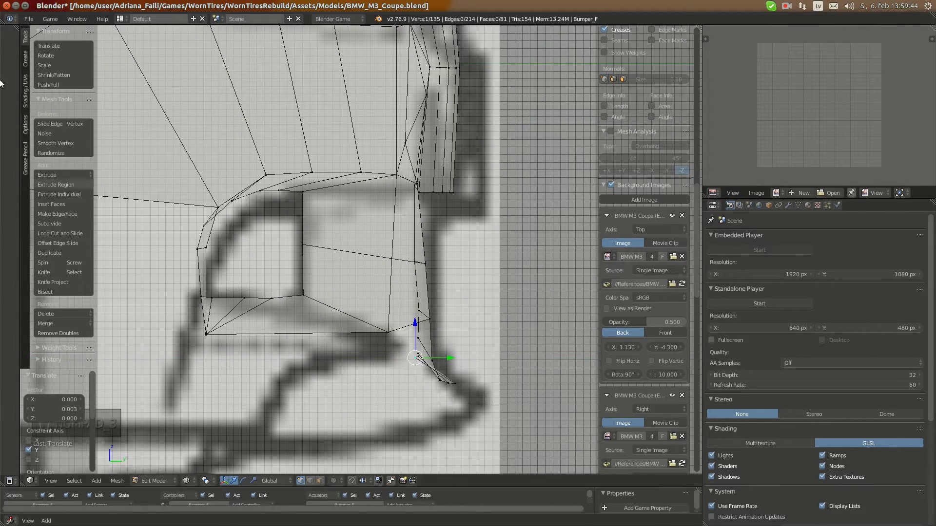
# - Check the BMW M3 front photo in Chromium, return to Blender and move the strip's upper centre vertex by -0.005 along Y
pyautogui.click(15, 77)
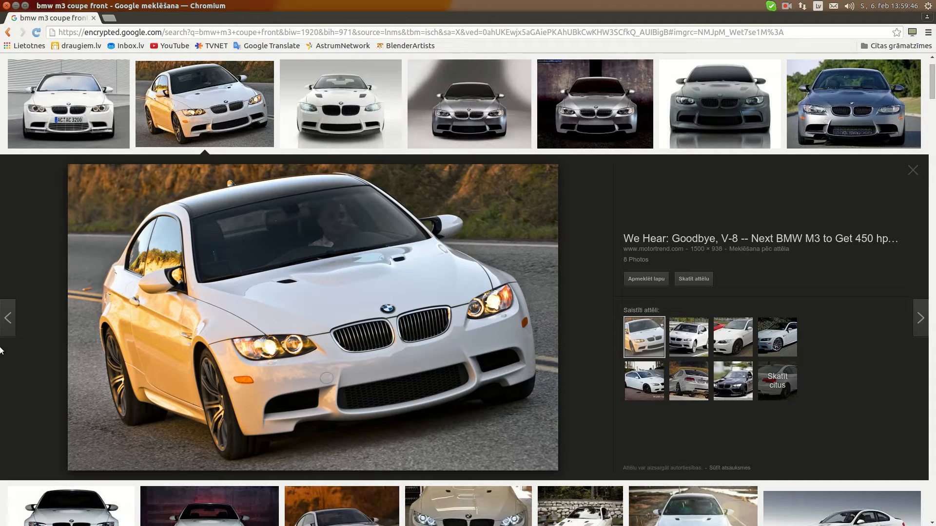
pyautogui.click(5, 351)
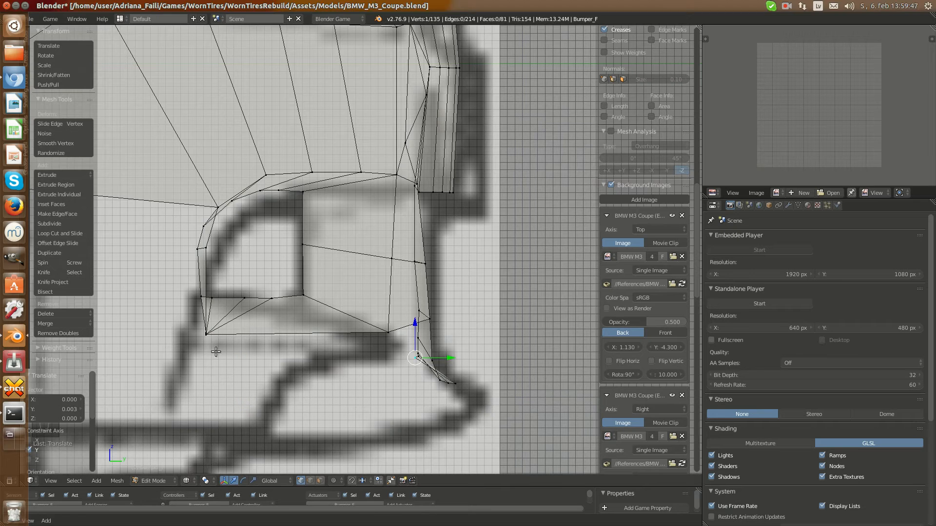
pyautogui.press('g')
pyautogui.press('y')
pyautogui.click(443, 357)
pyautogui.press('ctrl+KP_1')
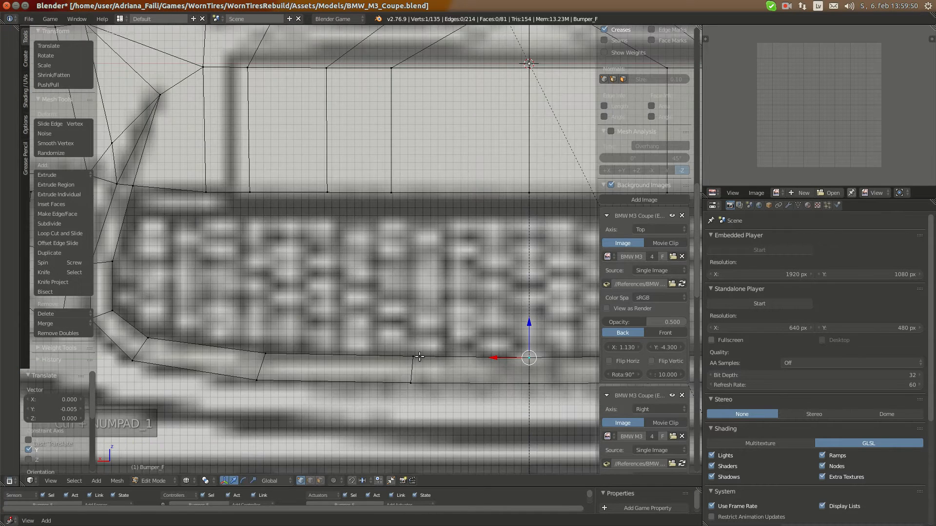
# - In side view, move the next two vertices along the strip's upper edge outward from centre by -0.010 and -0.012 along Y
pyautogui.press('KP_3')
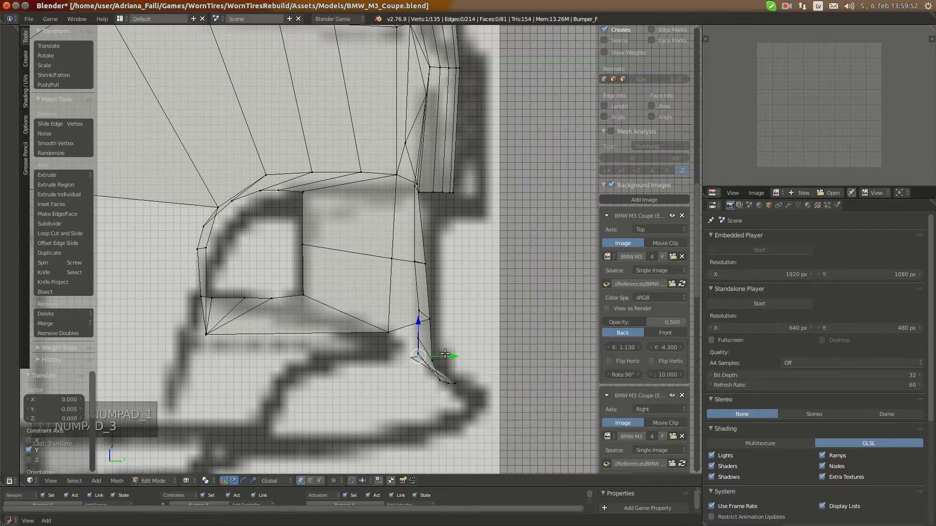
pyautogui.press('g')
pyautogui.press('y')
pyautogui.click(437, 354)
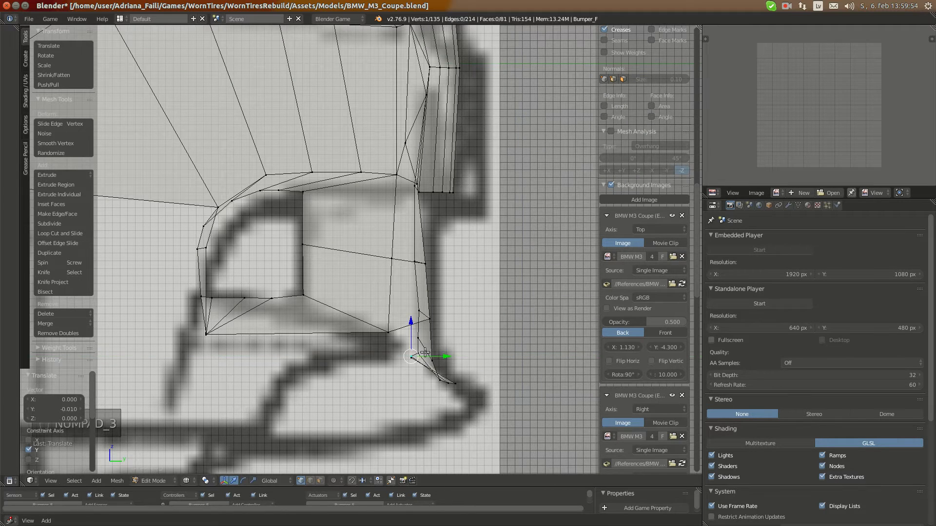
pyautogui.press('g')
pyautogui.press('y')
pyautogui.click(431, 354)
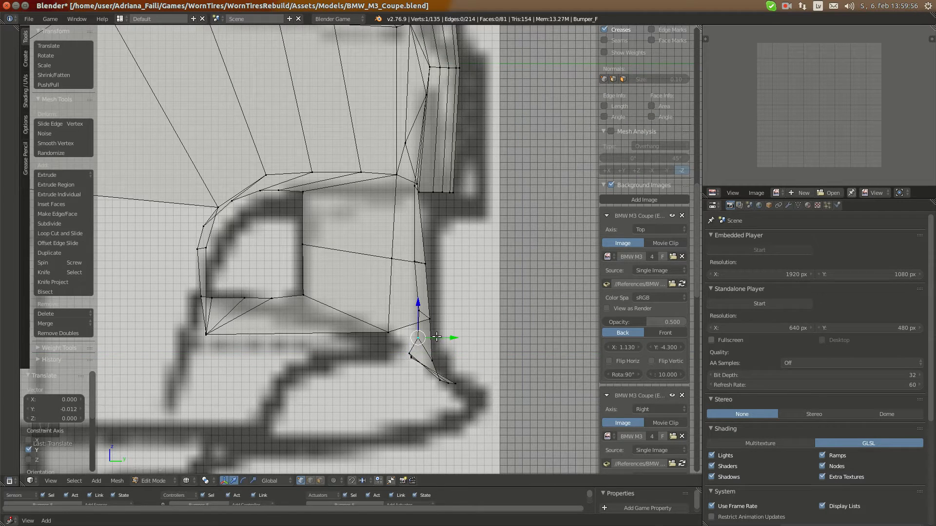
# - Move the strip's two inner vertices around the lower grille corner by -0.011 and -0.012 along Y
pyautogui.press('g')
pyautogui.press('y')
pyautogui.click(424, 326)
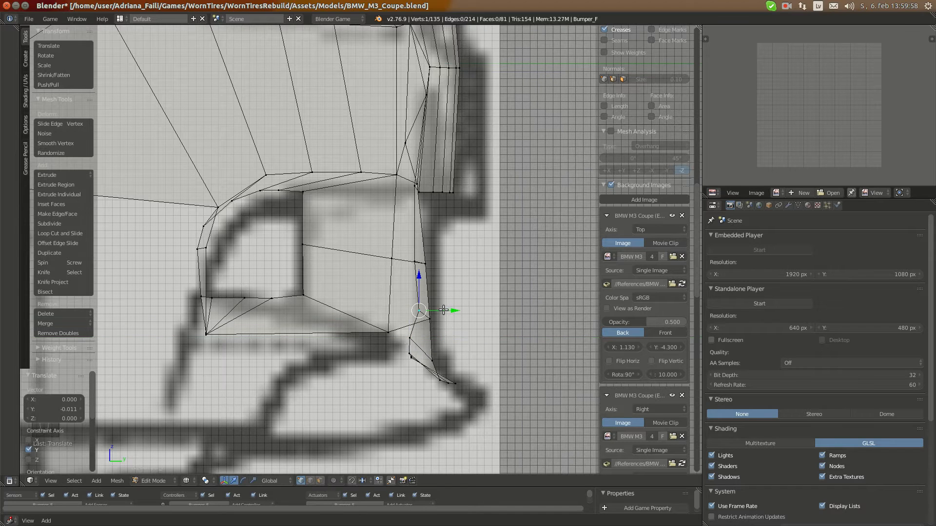
pyautogui.press('g')
pyautogui.press('y')
pyautogui.click(435, 310)
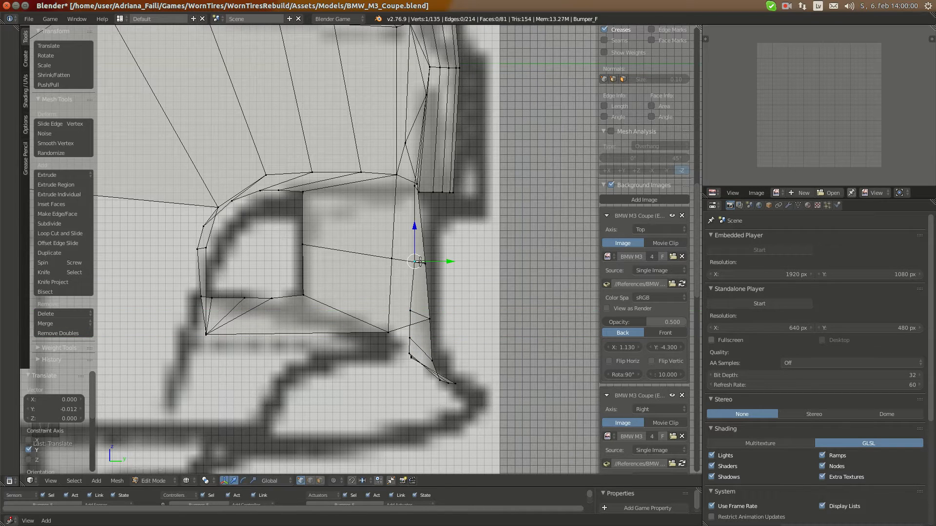
# - Move the inner vertex halfway up the grille's side by -0.004 along Y and clear the selection
pyautogui.press('g')
pyautogui.press('y')
pyautogui.click(418, 258)
pyautogui.press('ctrl+KP_1')
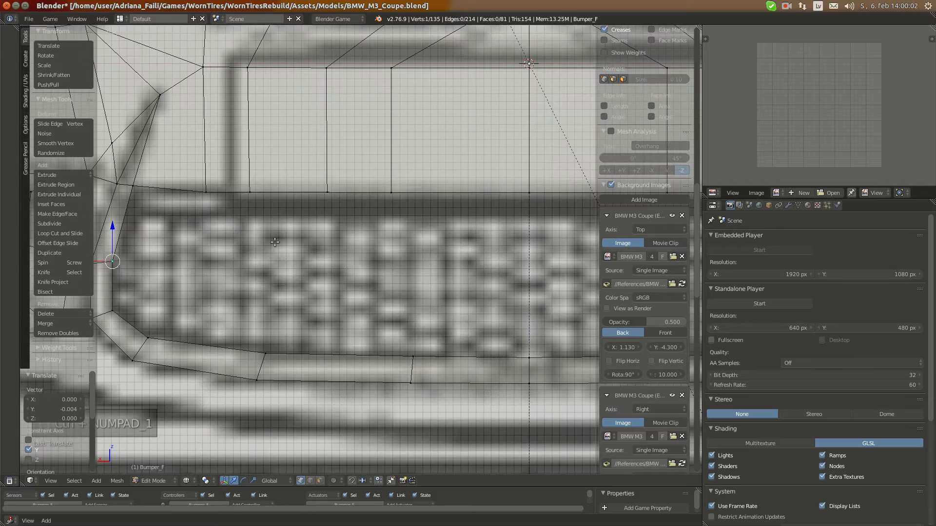
pyautogui.press('a')
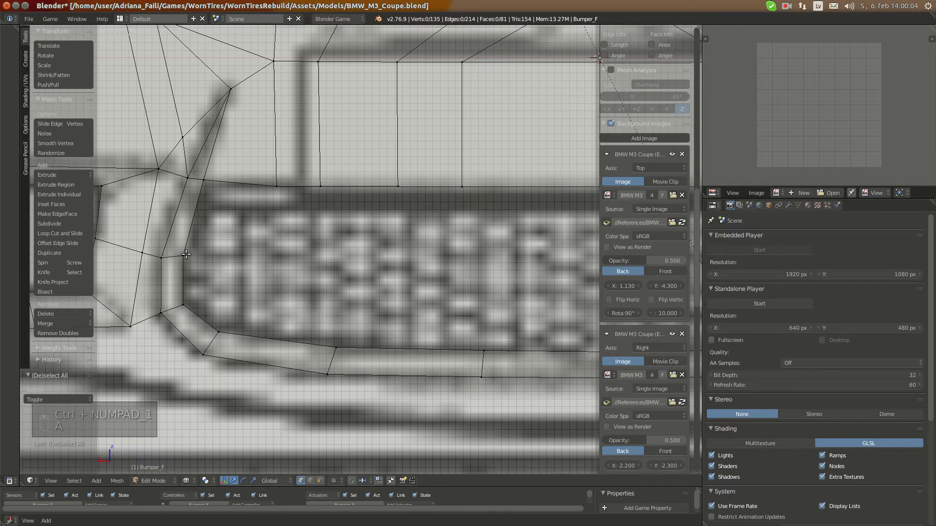
# - Select the grille opening's top edge from its corner to the centre line and extrude it about -0.009 in Y and -0.003 in Z
pyautogui.scroll(-3, 415, 187)
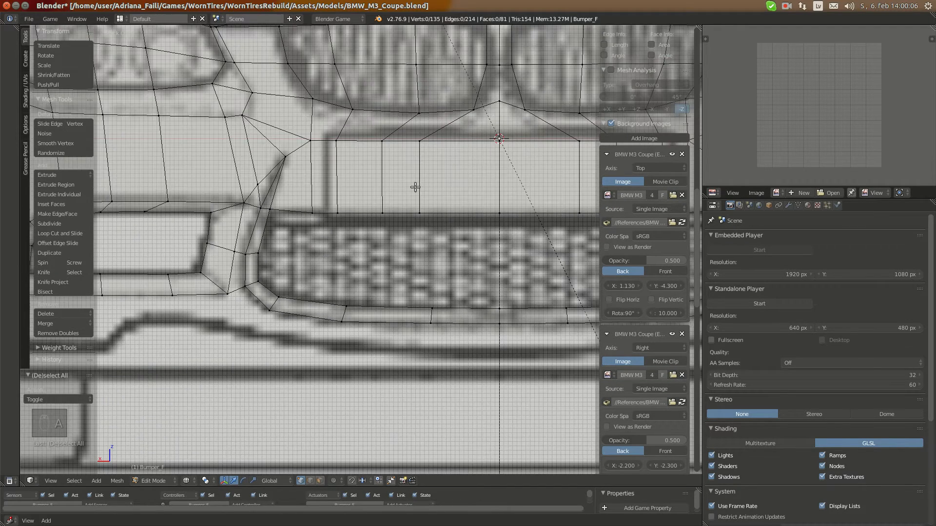
pyautogui.moveTo(404, 217); pyautogui.dragTo(526, 197, button='middle')
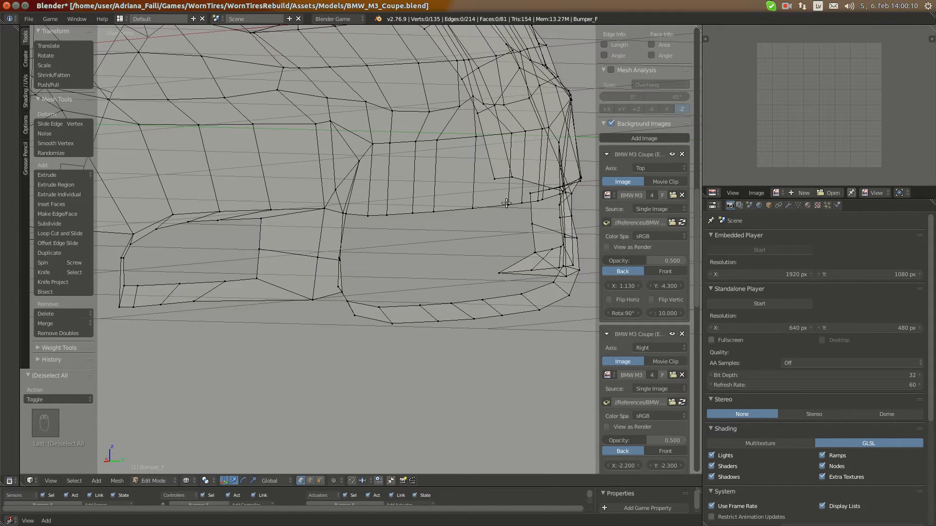
pyautogui.press('ctrl+KP_1')
pyautogui.scroll(4, 326, 242)
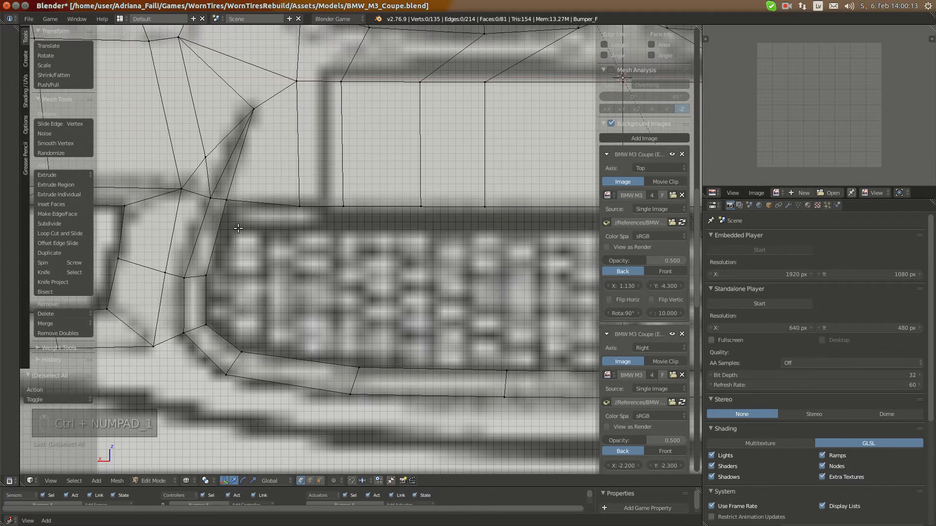
pyautogui.rightClick(227, 203)
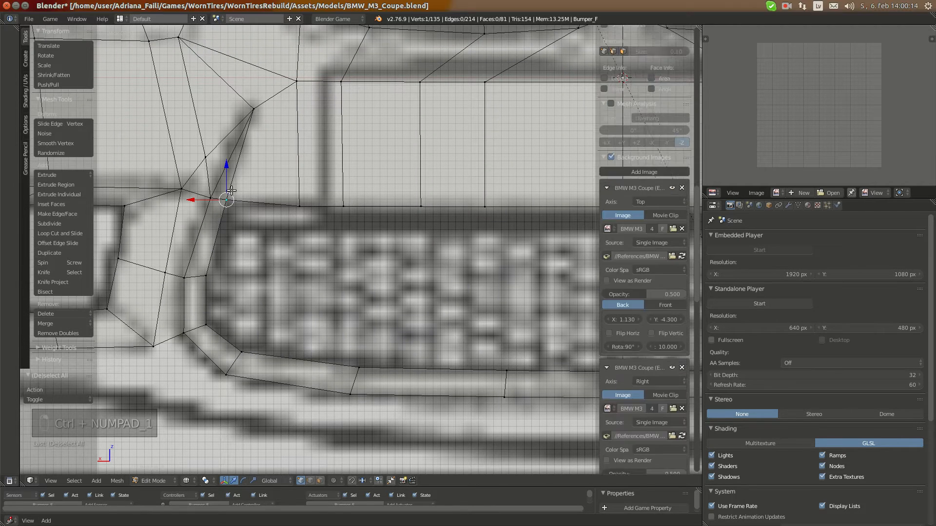
pyautogui.keyDown('shift'); pyautogui.rightClick(299, 206); pyautogui.keyUp('shift')
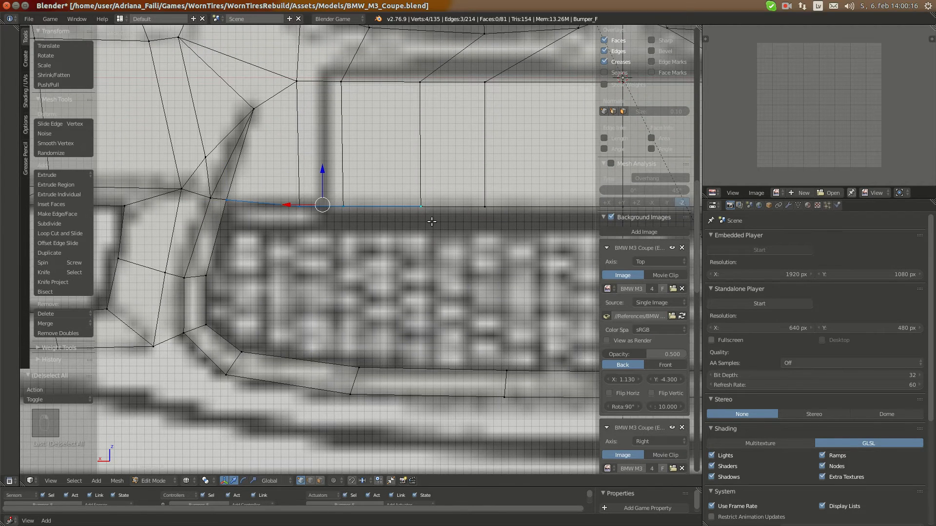
pyautogui.keyDown('shift'); pyautogui.moveTo(432, 222); pyautogui.dragTo(265, 176, button='middle'); pyautogui.keyUp('shift')
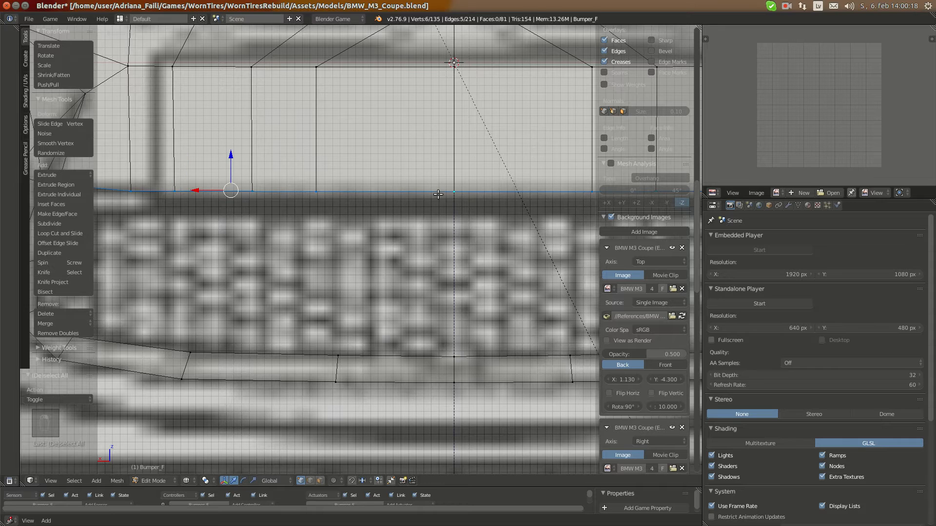
pyautogui.press('KP_3')
pyautogui.press('e')
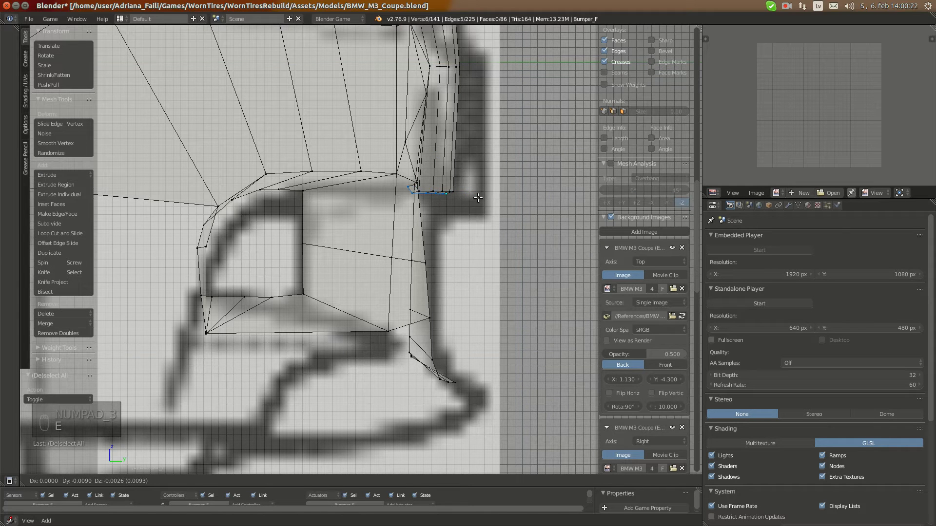
pyautogui.click(478, 198)
# - In front view, move the corner vertex of the newly extruded grille edge by -0.008 along X and -0.003 along Z
pyautogui.press('KP_1')
pyautogui.scroll(-2, 236, 235)
pyautogui.keyDown('shift'); pyautogui.moveTo(157, 228); pyautogui.dragTo(253, 236, button='middle'); pyautogui.keyUp('shift')
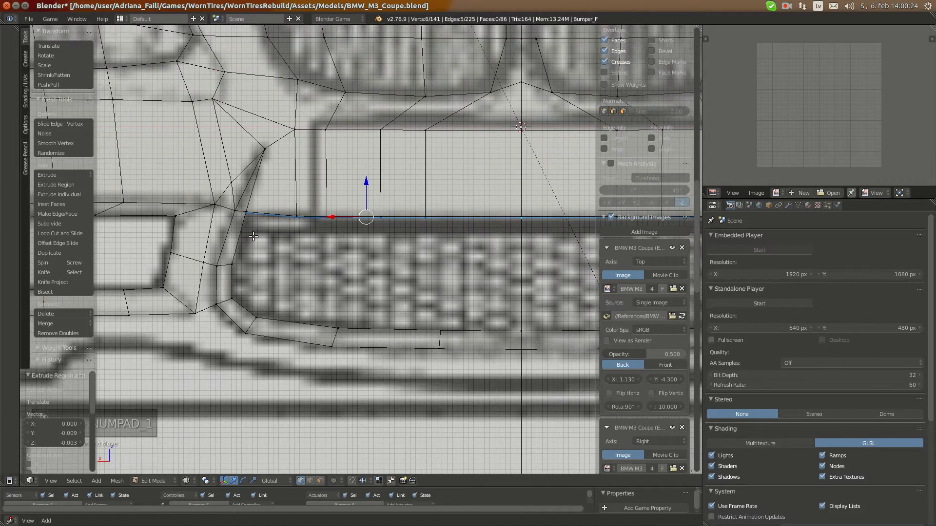
pyautogui.scroll(2, 253, 236)
pyautogui.rightClick(201, 203)
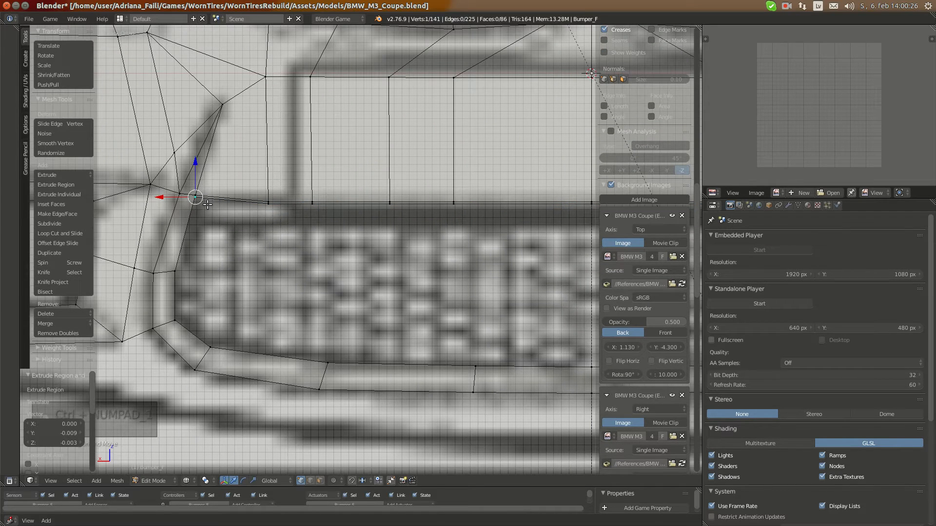
pyautogui.press('g')
pyautogui.click(213, 206)
pyautogui.scroll(-2, 215, 207)
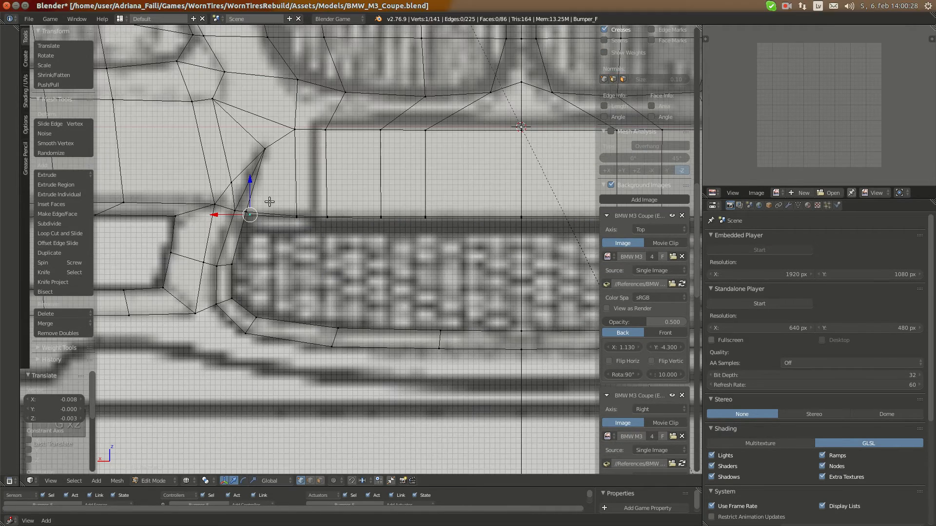
# - Consult the car photo in Chromium, return to Blender, and move the corner vertex about -0.006 in X, -0.010 in Z and its neighbour -0.002 in Z
pyautogui.click(14, 80)
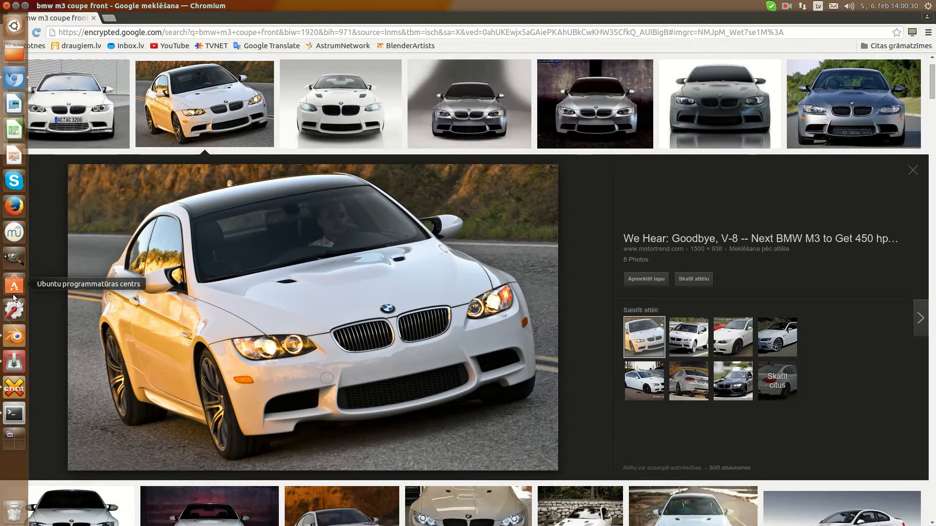
pyautogui.click(14, 336)
pyautogui.press('g')
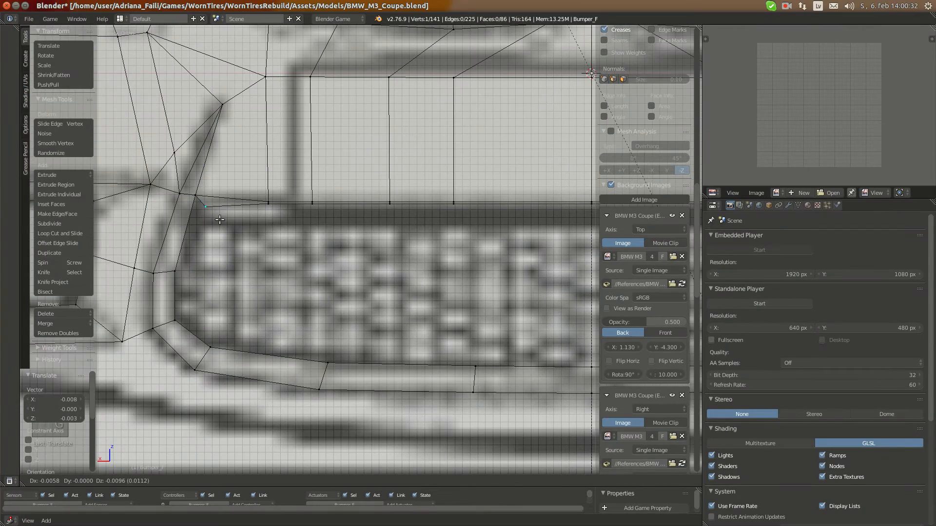
pyautogui.click(260, 209)
pyautogui.press('g')
pyautogui.click(284, 216)
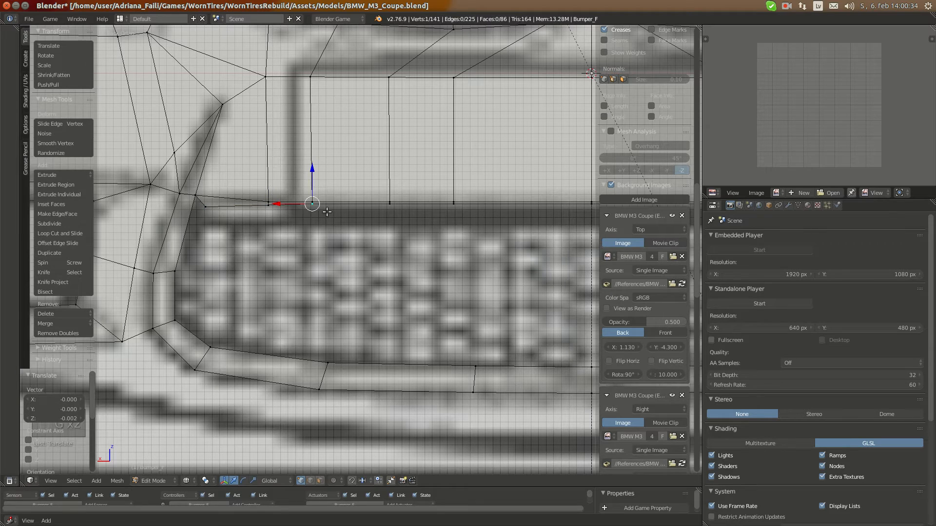
# - Lower the third vertex of the extruded edge and raise two vertices of the edge above it by 0.003 along Z each
pyautogui.press('g')
pyautogui.click(328, 212)
pyautogui.rightClick(258, 195)
pyautogui.press('g')
pyautogui.click(261, 189)
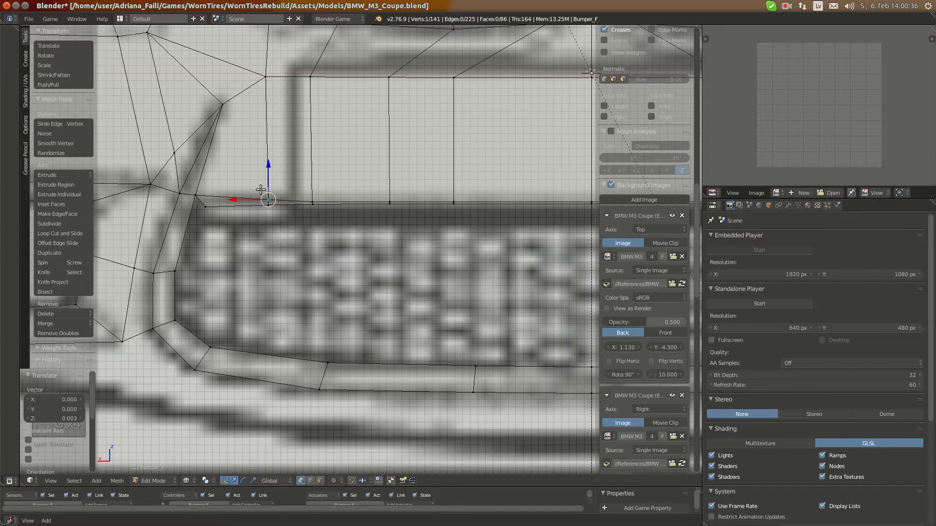
pyautogui.rightClick(323, 194)
pyautogui.press('g')
pyautogui.click(323, 190)
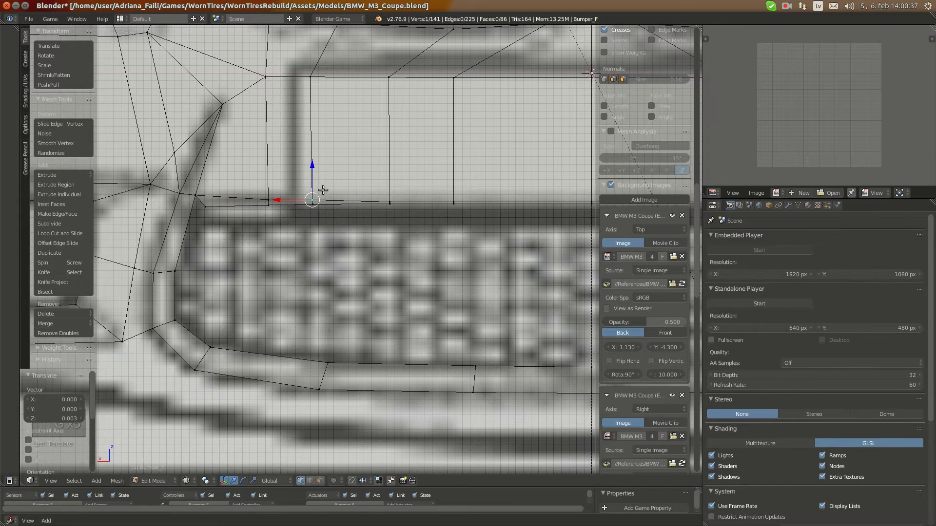
# - Raise an upper-edge vertex by 0.001 along Z and lower the extruded edge's next vertex about 0.004 to match the blueprint
pyautogui.press('g')
pyautogui.click(394, 202)
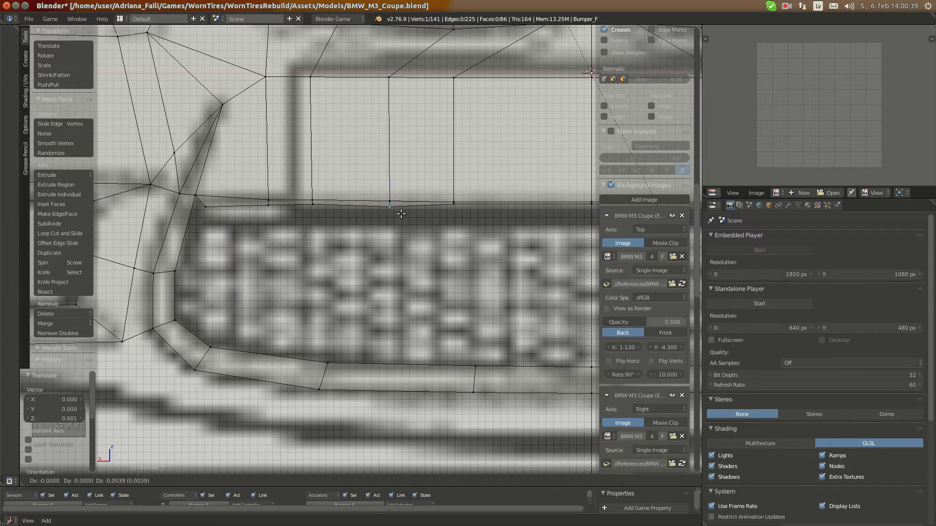
pyautogui.rightClick(315, 210)
pyautogui.press('g')
pyautogui.click(317, 211)
# - Lower the extruded edge's vertex beside the centre line and its centre-line vertex, the latter by -0.003 along Z
pyautogui.keyDown('shift'); pyautogui.moveTo(474, 219); pyautogui.dragTo(370, 203, button='middle'); pyautogui.keyUp('shift')
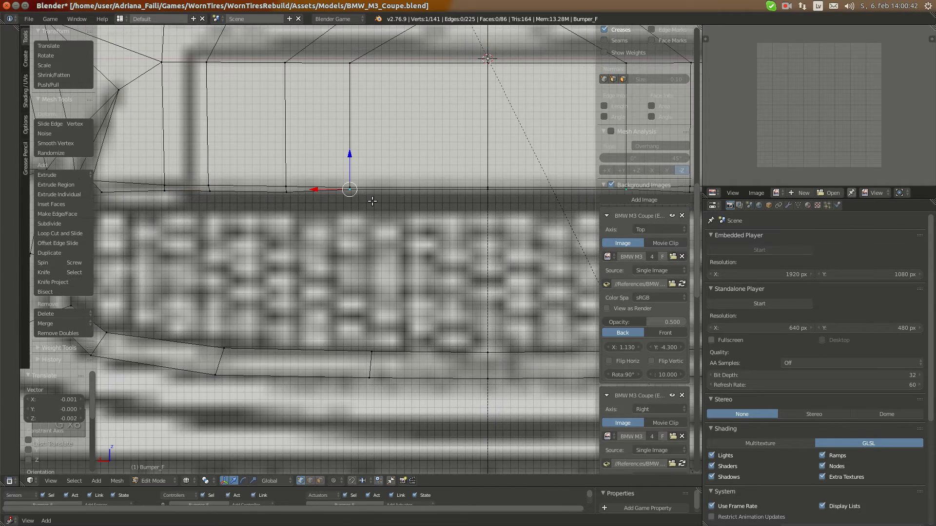
pyautogui.press('g')
pyautogui.click(373, 205)
pyautogui.rightClick(492, 192)
pyautogui.press('g')
pyautogui.click(493, 197)
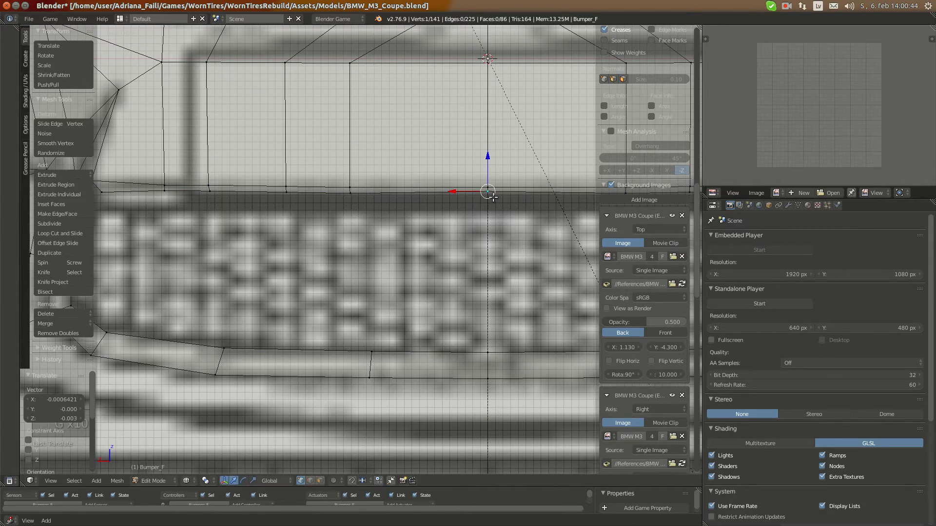
# - In side view, shift the extruded edge's vertices back by up to -0.006 along Y and raise the one beside the centre line by 0.001
pyautogui.press('KP_3')
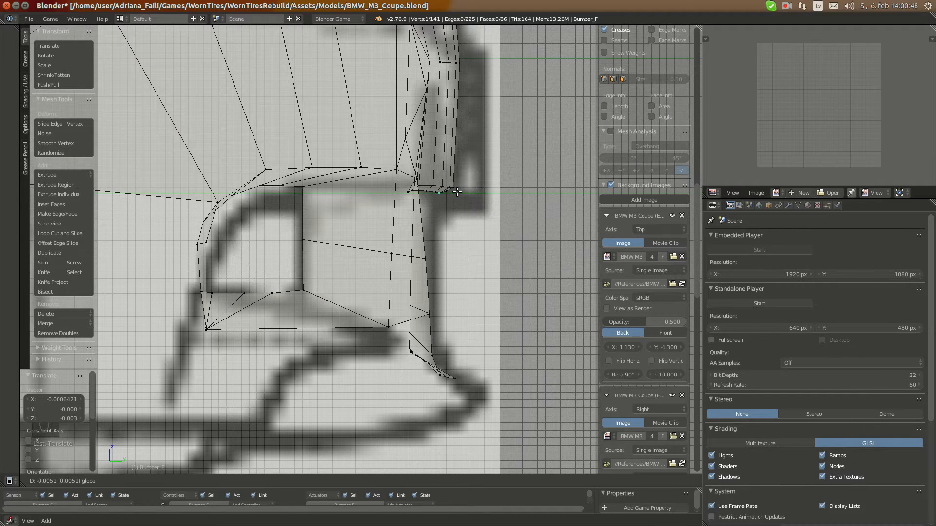
pyautogui.moveTo(459, 193)
pyautogui.mouseDown()
pyautogui.moveTo(411, 190)
pyautogui.moveTo(449, 193)
pyautogui.mouseUp()
pyautogui.rightClick(413, 191)
pyautogui.rightClick(425, 190)
pyautogui.rightClick(436, 192)
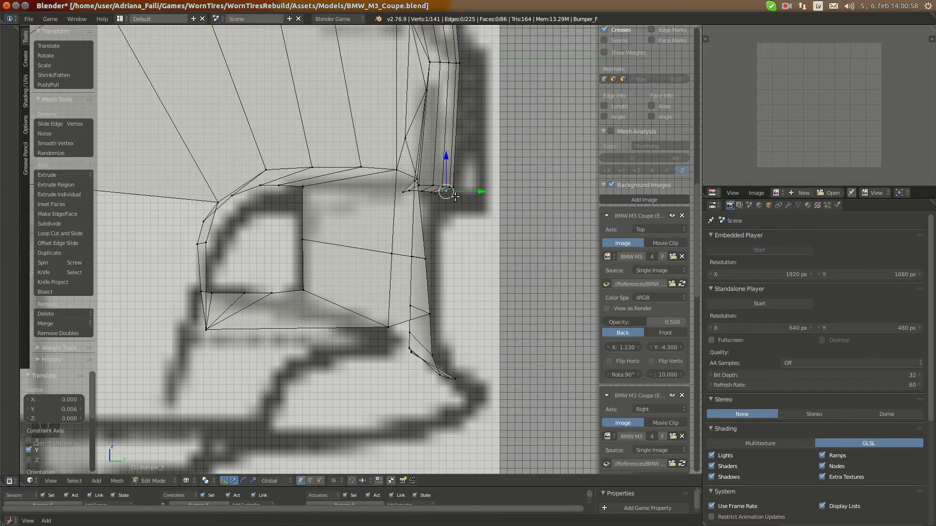
pyautogui.moveTo(461, 193); pyautogui.dragTo(432, 180)
pyautogui.rightClick(436, 193)
pyautogui.click(432, 178)
# - In front view, fill the gap at the grille opening's upper corner with a face and clear the selection
pyautogui.press('ctrl+KP_1')
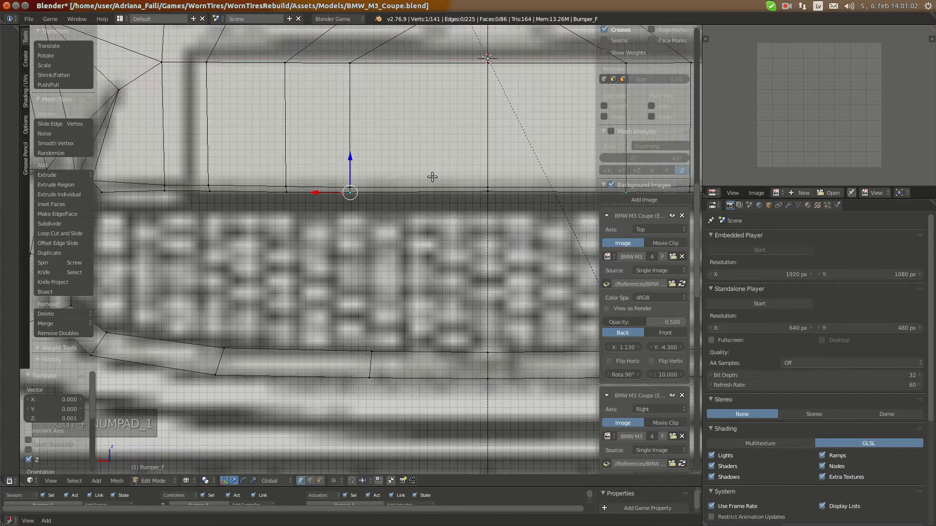
pyautogui.scroll(2, 351, 216)
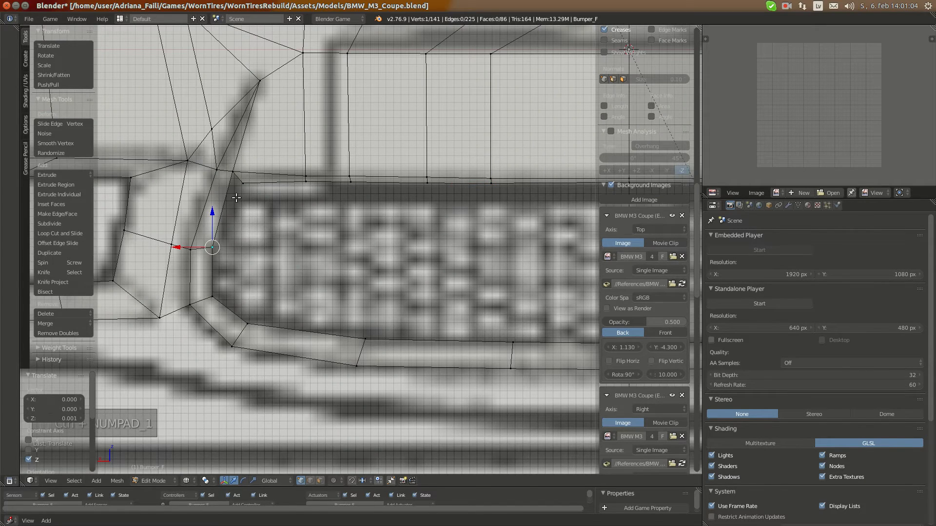
pyautogui.scroll(-1, 292, 204)
pyautogui.press('f')
pyautogui.press('a')
pyautogui.press('a')
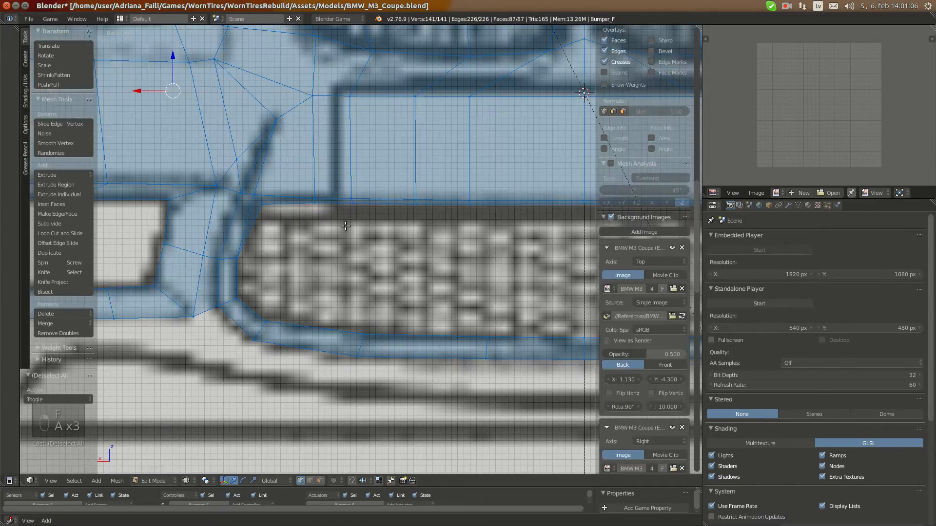
pyautogui.press('a')
# - Switch to a shaded perspective view of the bumper and select the inner edge along the bottom of the lower grille opening
pyautogui.press('Tab')
pyautogui.press('KP_5')
pyautogui.press('KP_Decimal')
pyautogui.press('z')
pyautogui.moveTo(345, 226)
pyautogui.mouseDown(button='middle')
pyautogui.moveTo(388, 251)
pyautogui.moveTo(412, 238)
pyautogui.moveTo(322, 236)
pyautogui.moveTo(251, 248)
pyautogui.moveTo(299, 241)
pyautogui.moveTo(255, 256)
pyautogui.moveTo(427, 241)
pyautogui.moveTo(512, 225)
pyautogui.moveTo(463, 293)
pyautogui.moveTo(398, 302)
pyautogui.mouseUp(button='middle')
pyautogui.press('Tab')
pyautogui.scroll(5, 258, 255)
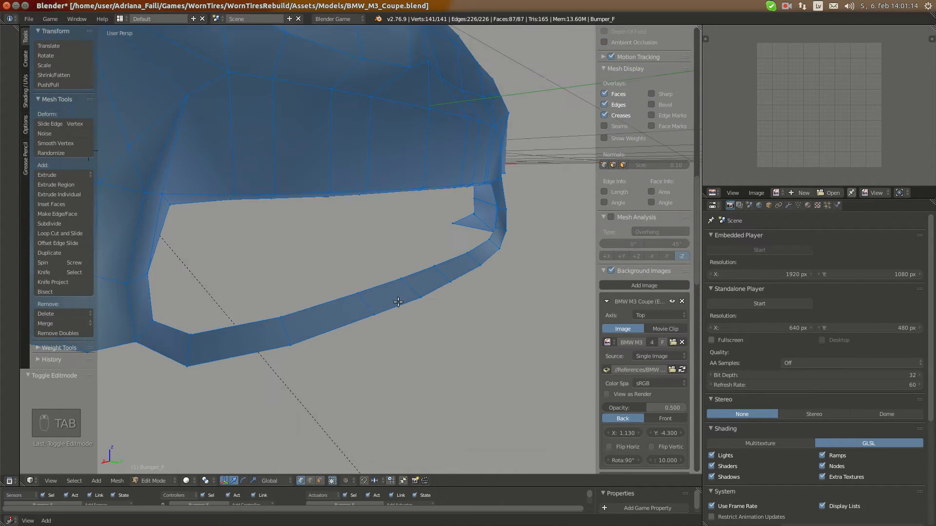
pyautogui.moveTo(272, 290); pyautogui.dragTo(155, 305, button='middle')
pyautogui.rightClick(202, 249)
pyautogui.keyDown('shift'); pyautogui.rightClick(190, 231); pyautogui.keyUp('shift')
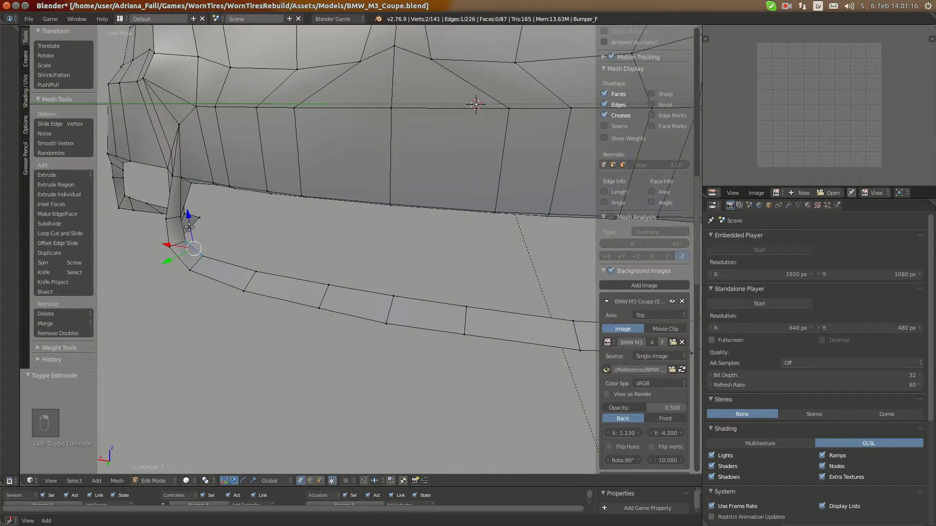
pyautogui.moveTo(223, 238); pyautogui.dragTo(259, 281, button='middle')
pyautogui.keyDown('shift'); pyautogui.rightClick(178, 277); pyautogui.keyUp('shift')
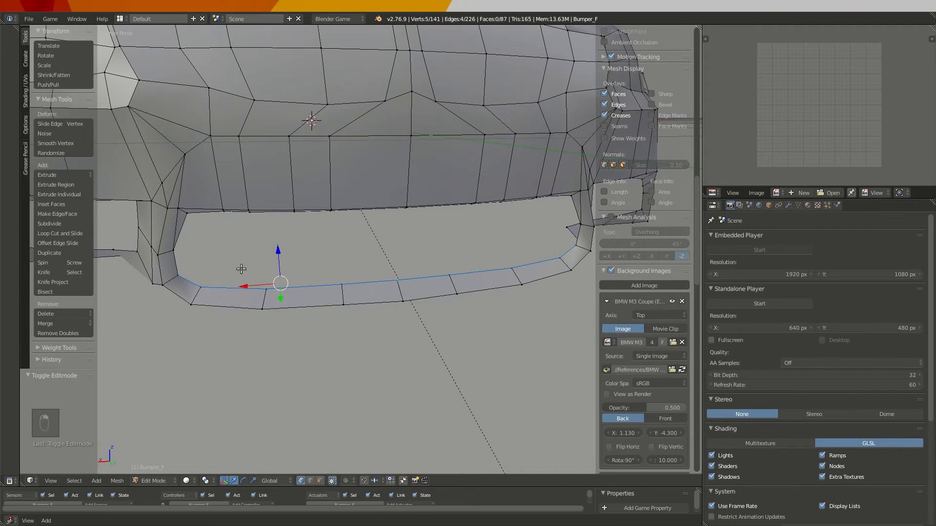
# - Extend the selection up the grille opening's side and along its top edge to the centre line
pyautogui.moveTo(198, 261); pyautogui.dragTo(186, 237, button='middle')
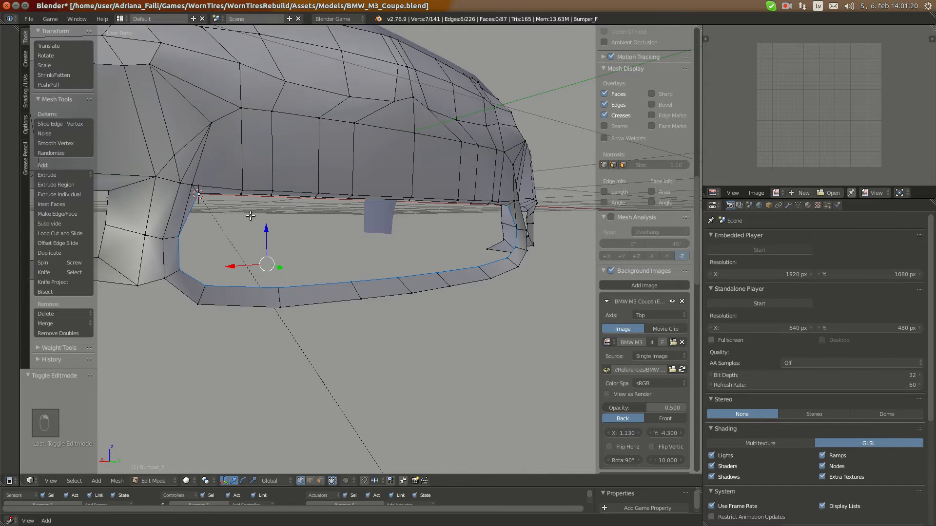
pyautogui.moveTo(251, 216); pyautogui.dragTo(281, 217, button='middle')
pyautogui.moveTo(336, 208)
pyautogui.mouseDown(button='middle')
pyautogui.moveTo(278, 206)
pyautogui.moveTo(319, 210)
pyautogui.mouseUp(button='middle')
pyautogui.keyDown('shift'); pyautogui.rightClick(278, 204); pyautogui.keyUp('shift')
pyautogui.keyDown('shift'); pyautogui.rightClick(343, 202); pyautogui.keyUp('shift')
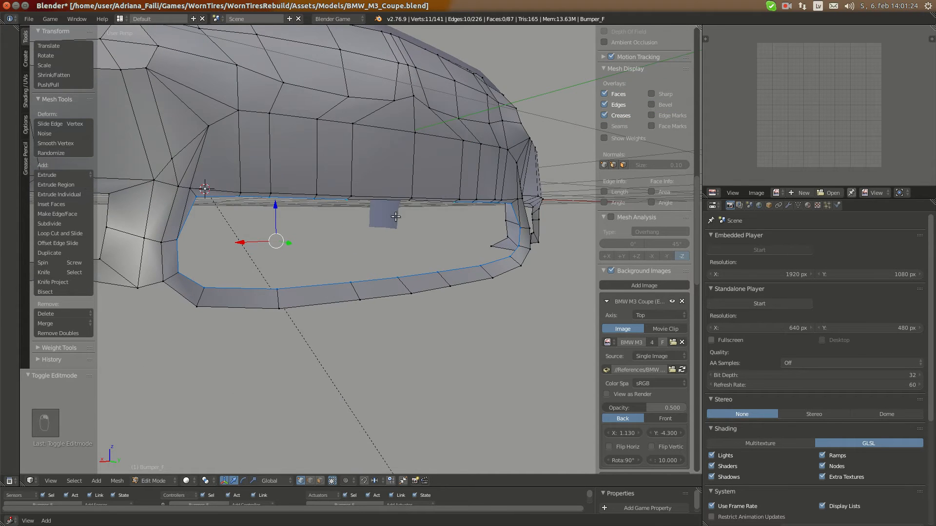
pyautogui.moveTo(390, 209); pyautogui.dragTo(359, 194, button='middle')
pyautogui.keyDown('shift'); pyautogui.rightClick(409, 204); pyautogui.keyUp('shift')
# - Move the grille opening's selected inner edge loop back into the bumper and scale it along X
pyautogui.press('g')
pyautogui.click(345, 246)
pyautogui.moveTo(362, 179); pyautogui.dragTo(361, 185)
pyautogui.moveTo(361, 185); pyautogui.dragTo(367, 224, button='middle')
pyautogui.moveTo(373, 251); pyautogui.dragTo(341, 222)
pyautogui.moveTo(341, 223); pyautogui.dragTo(1, 85, button='middle')
pyautogui.press('s')
pyautogui.press('x')
pyautogui.click(481, 235)
# - Leave mesh editing, compare the shaded bumper with the BMW M3 photo in Chromium, and return to Blender
pyautogui.scroll(-2, 464, 244)
pyautogui.press('a')
pyautogui.press('a')
pyautogui.press('Tab')
pyautogui.press('KP_5')
pyautogui.press('KP_Decimal')
pyautogui.press('KP_5')
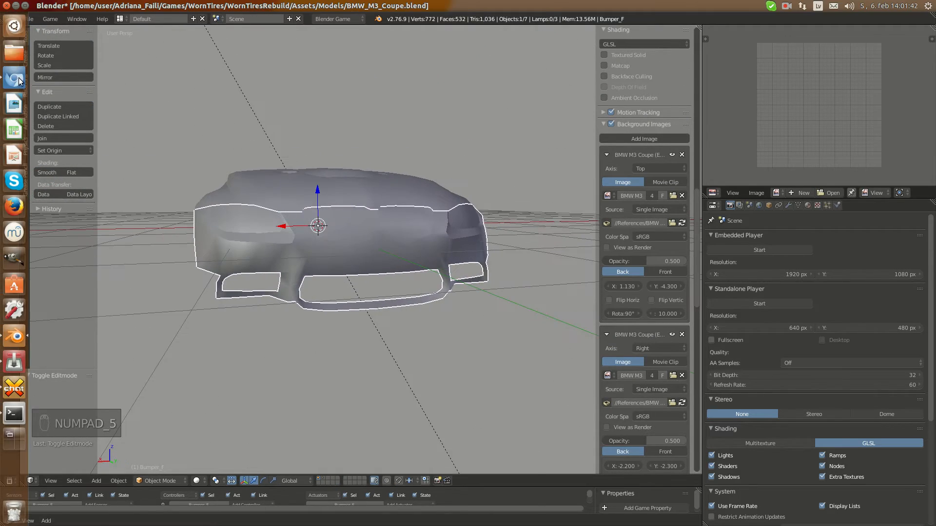
pyautogui.click(11, 63)
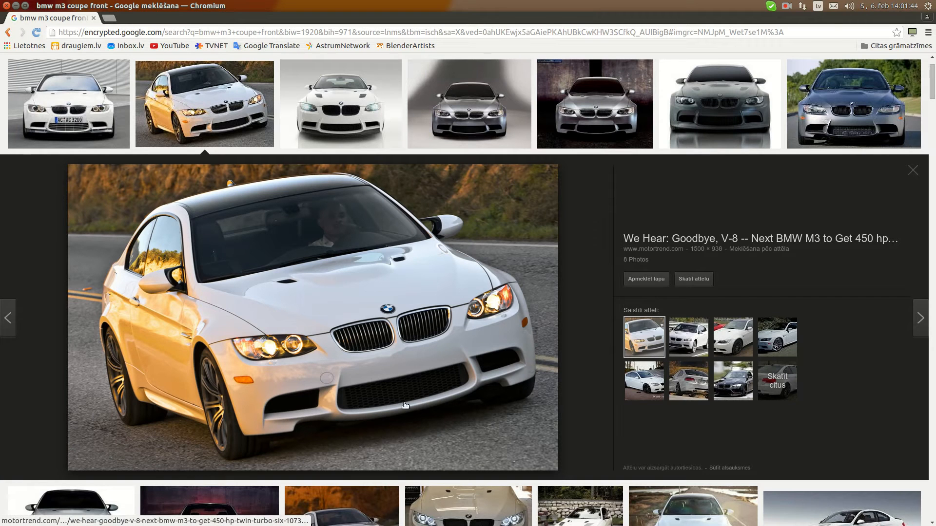
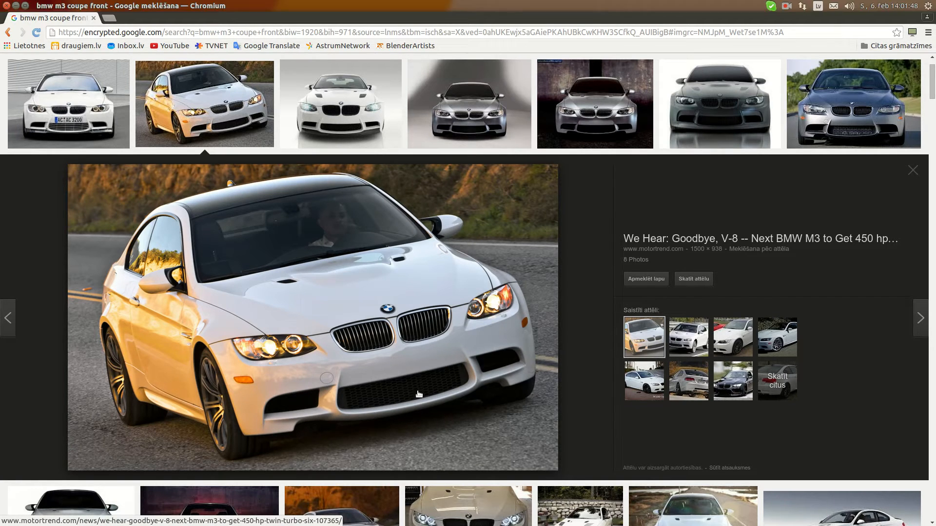
pyautogui.click(15, 336)
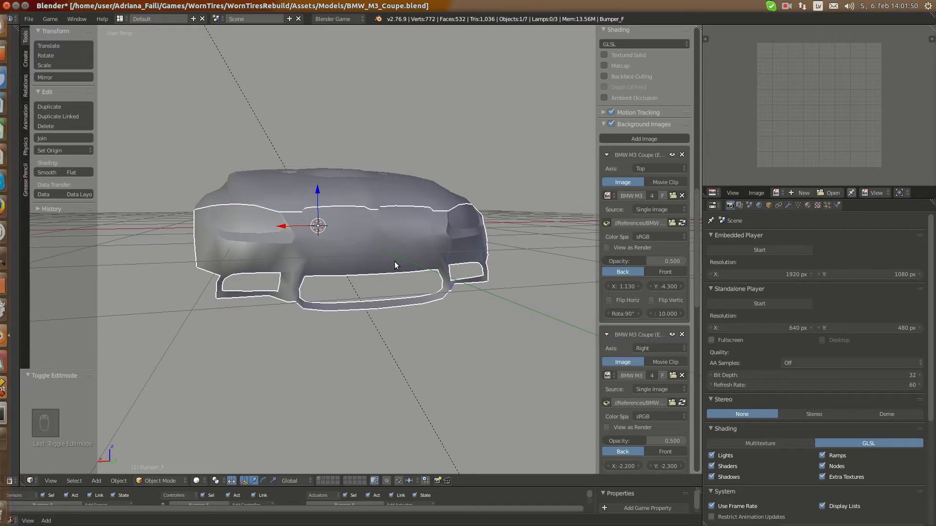
# - In wireframe side view, extrude the wheel-arch strip's lower edge about 0.158 down and 0.014 along Y, scale it to 0.959 and rotate it 2.505°
pyautogui.press('ctrl+KP_1')
pyautogui.press('KP_5')
pyautogui.press('z')
pyautogui.press('Tab')
pyautogui.scroll(3, 394, 262)
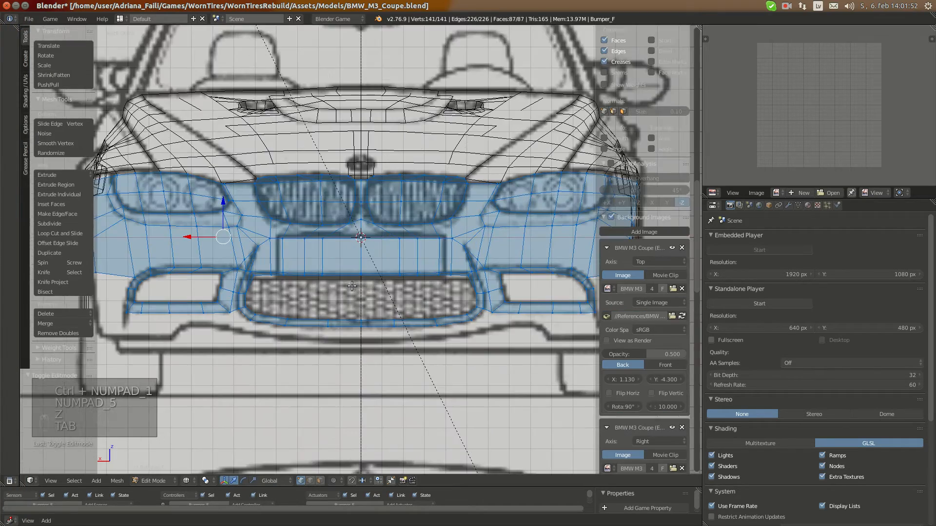
pyautogui.press('KP_3')
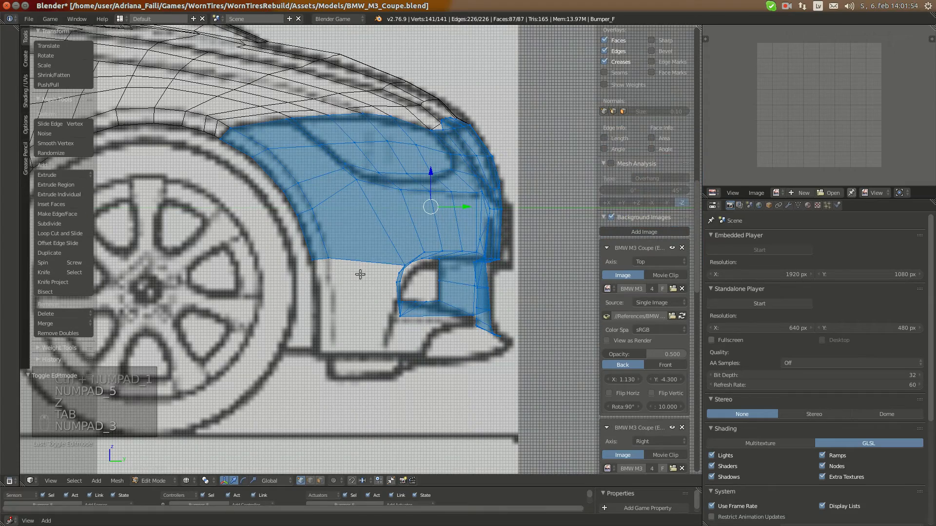
pyautogui.rightClick(320, 260)
pyautogui.press('e')
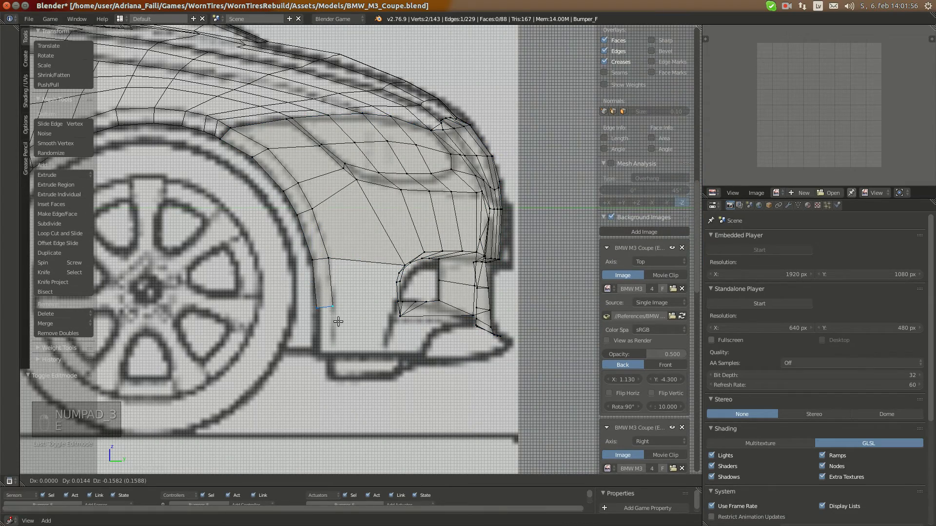
pyautogui.click(339, 323)
pyautogui.scroll(2, 353, 340)
pyautogui.press('s')
pyautogui.click(383, 295)
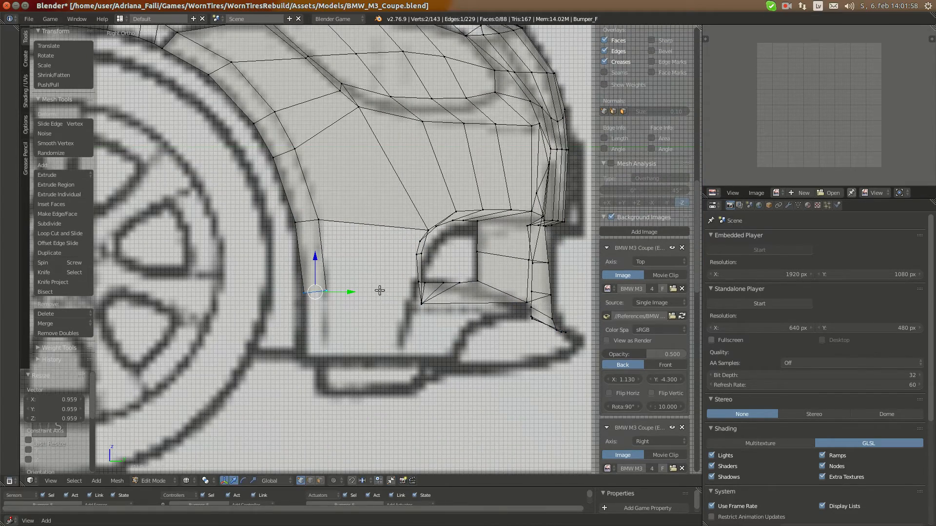
pyautogui.click(381, 296)
# - Extrude the wheel-arch strip's end edge again by -0.152 in Z and 0.001 in Y, and rotate it 4.665°
pyautogui.keyDown('shift'); pyautogui.scroll(-2, 345, 287); pyautogui.keyUp('shift')
pyautogui.press('e')
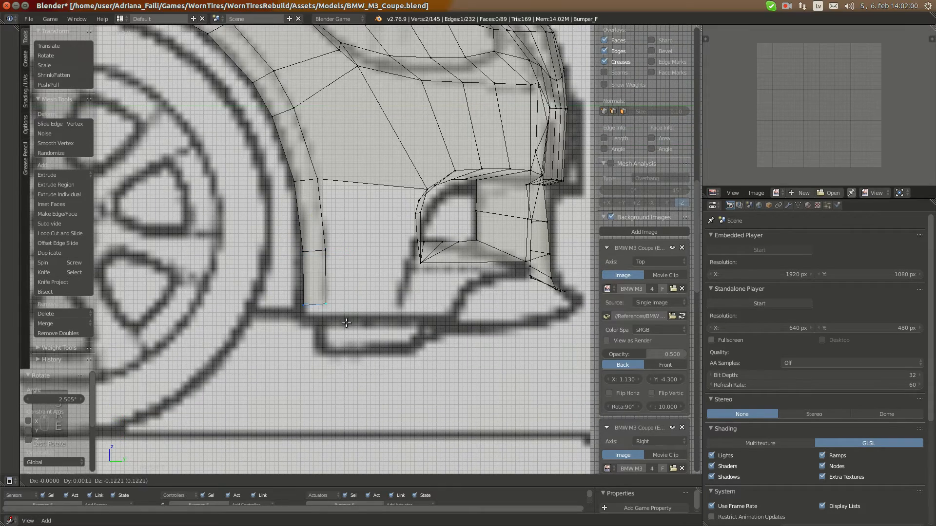
pyautogui.click(344, 330)
pyautogui.press('r')
pyautogui.click(376, 300)
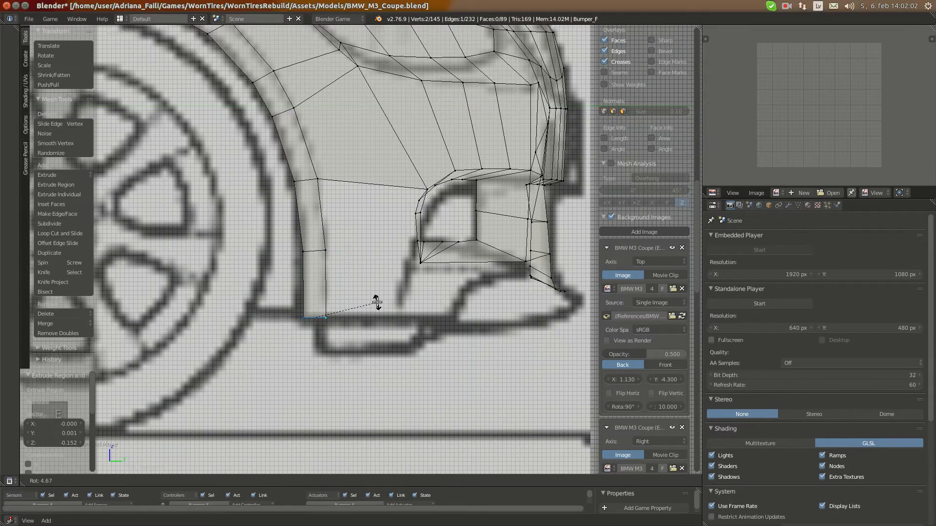
# - Using top and front views, move the wheel-arch strip's first extruded edge by -0.004 along X and its inner vertex by -0.008
pyautogui.press('KP_7')
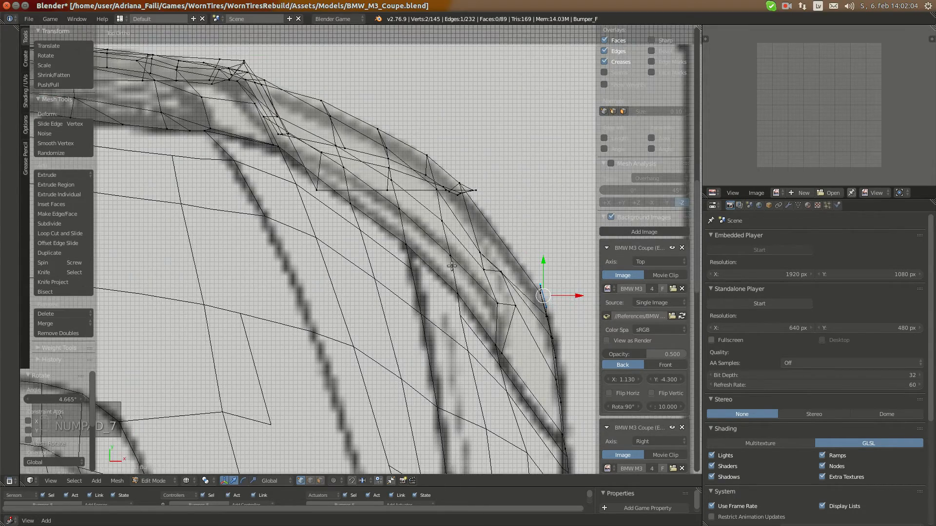
pyautogui.keyDown('shift'); pyautogui.moveTo(451, 266); pyautogui.dragTo(370, 242); pyautogui.keyUp('shift')
pyautogui.moveTo(495, 271); pyautogui.dragTo(489, 276)
pyautogui.press('ctrl+KP_1')
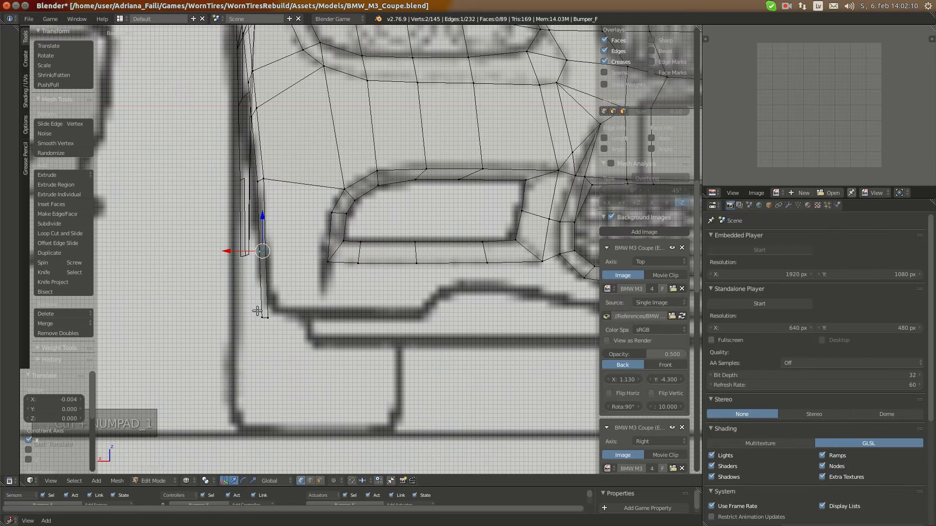
pyautogui.rightClick(281, 245)
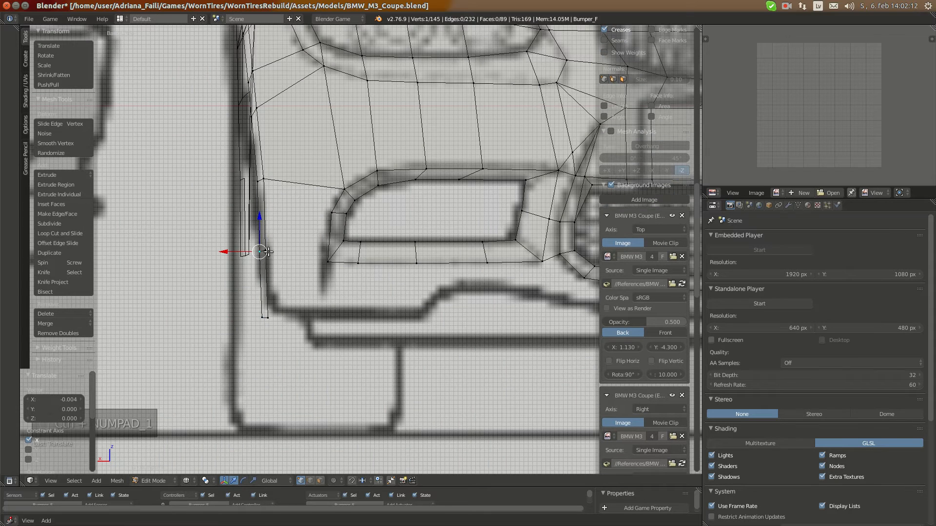
pyautogui.moveTo(234, 252); pyautogui.dragTo(265, 258)
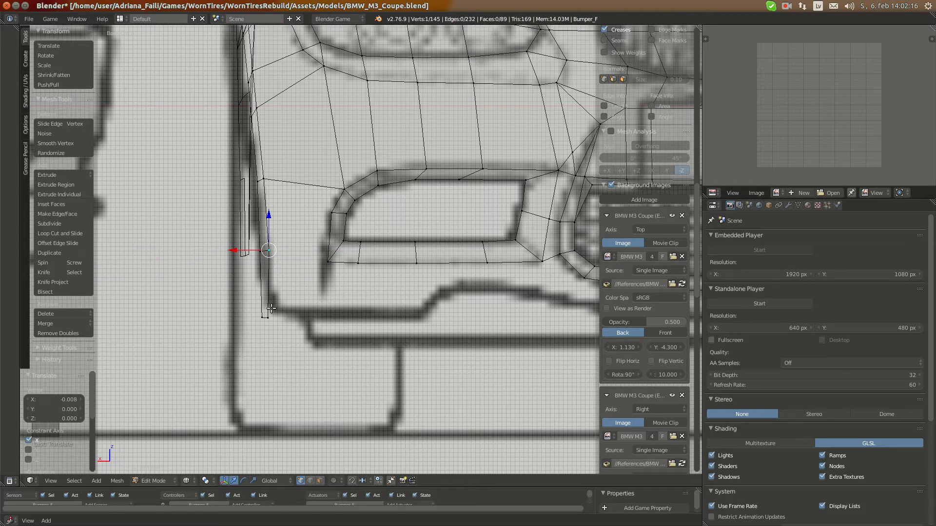
# - In front and side views, raise the wheel-arch strip's bottom edge by 0.007 along Z and clear the selection
pyautogui.moveTo(241, 318); pyautogui.dragTo(279, 295)
pyautogui.keyDown('shift'); pyautogui.rightClick(289, 318); pyautogui.keyUp('shift')
pyautogui.press('KP_3')
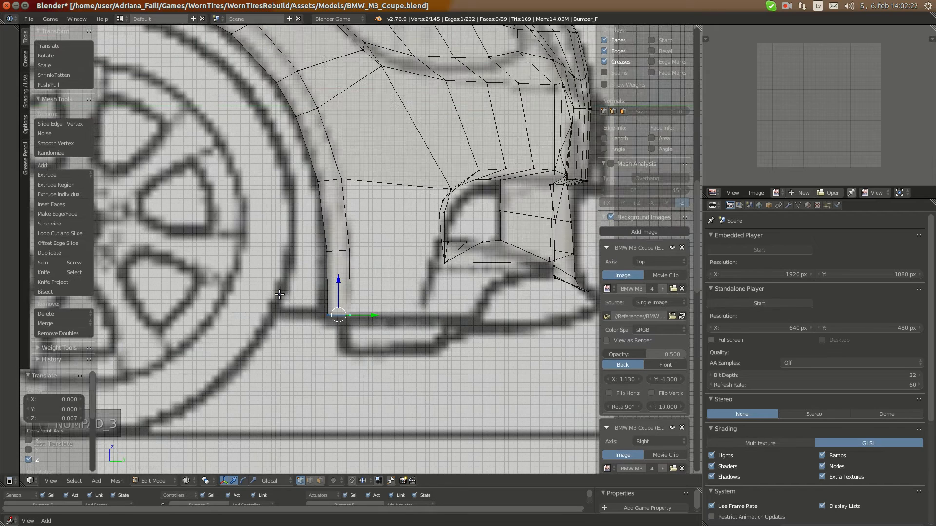
pyautogui.moveTo(340, 292); pyautogui.dragTo(341, 293)
pyautogui.press('a')
pyautogui.scroll(-1, 398, 266)
pyautogui.scroll(1, 365, 275)
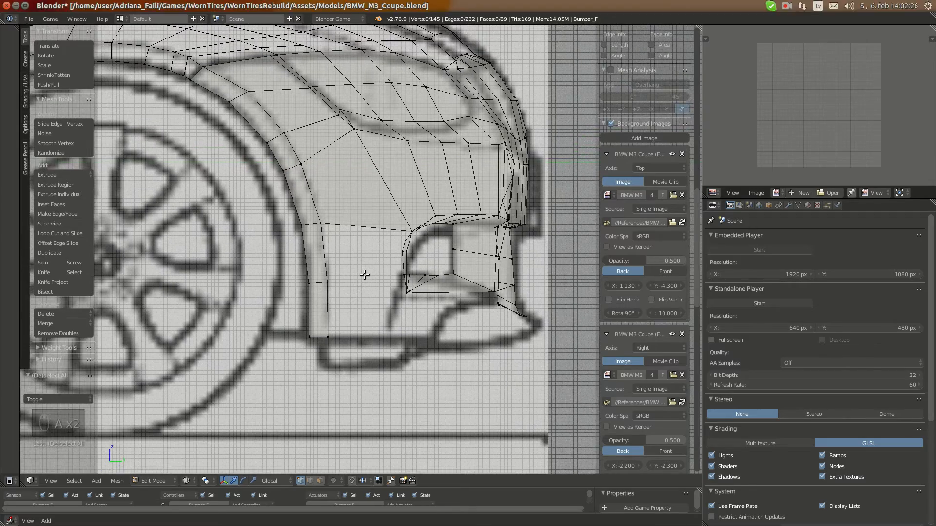
# - Fill a four-sided face between the wheel-arch strip's upper extruded segment and the upper outer corner of the side air intake's surround
pyautogui.moveTo(364, 275); pyautogui.dragTo(315, 270, button='middle')
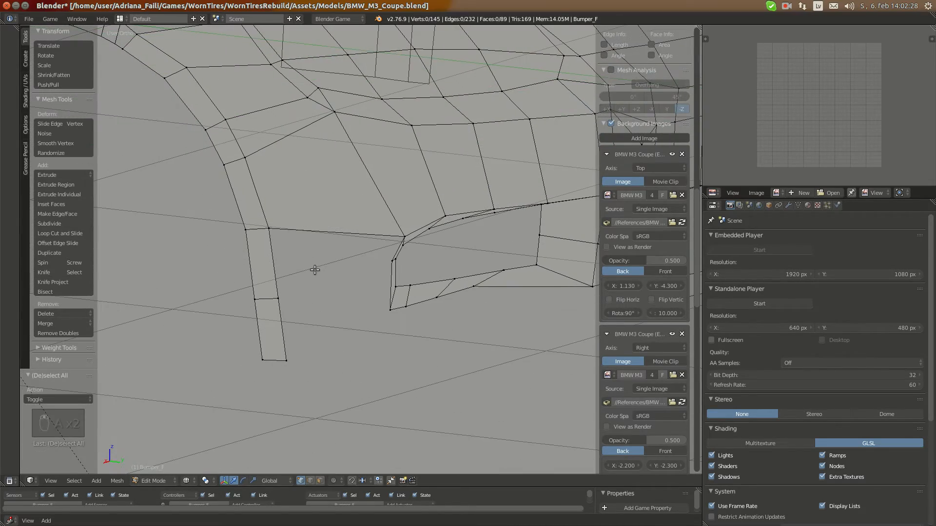
pyautogui.press('KP_3')
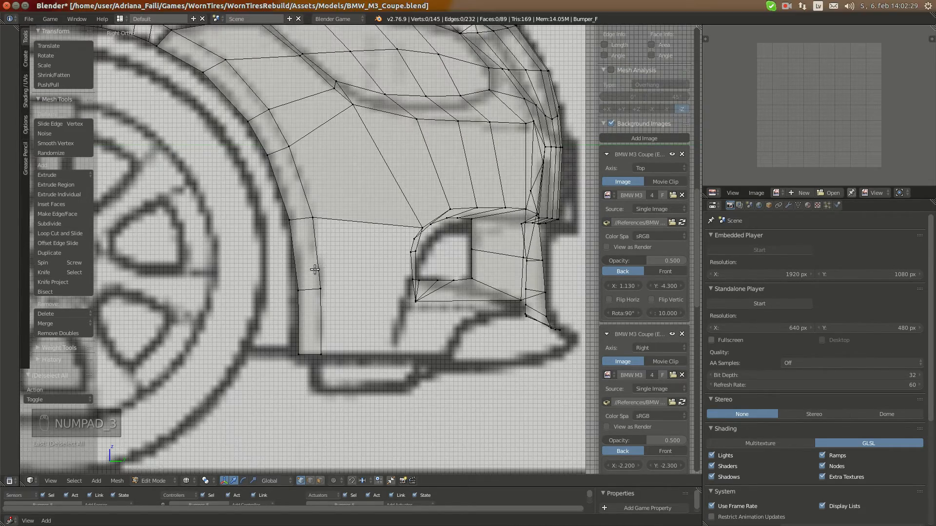
pyautogui.moveTo(405, 243); pyautogui.dragTo(362, 237, button='middle')
pyautogui.rightClick(384, 247)
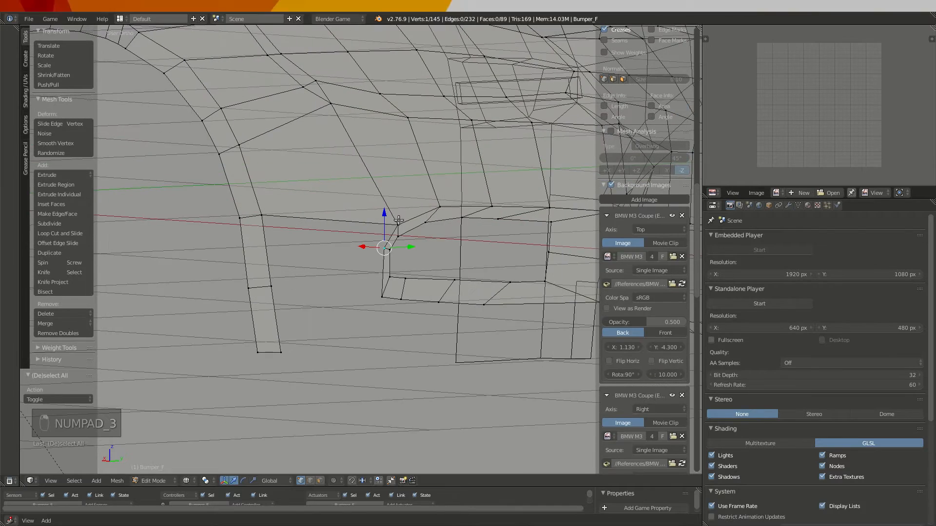
pyautogui.keyDown('shift'); pyautogui.rightClick(398, 222); pyautogui.keyUp('shift')
pyautogui.press('KP_3')
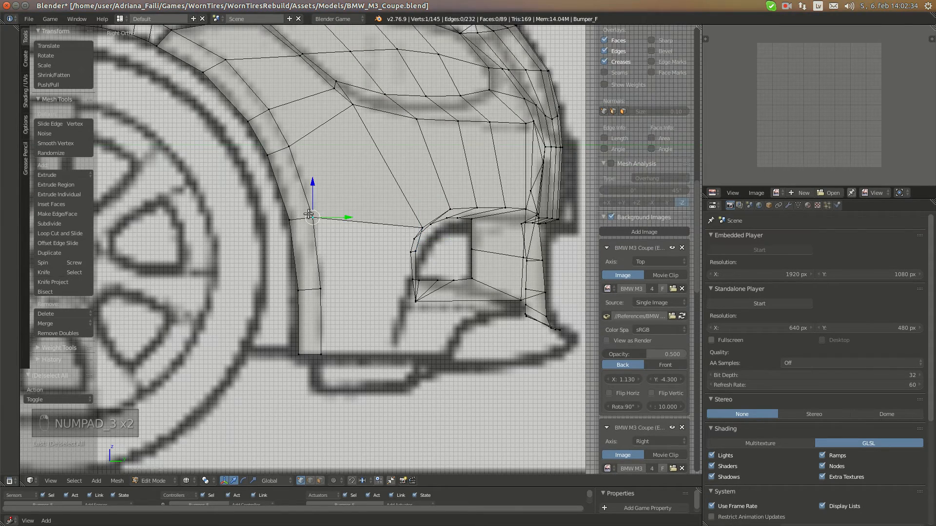
pyautogui.keyDown('shift'); pyautogui.rightClick(320, 354); pyautogui.keyUp('shift')
pyautogui.press('f')
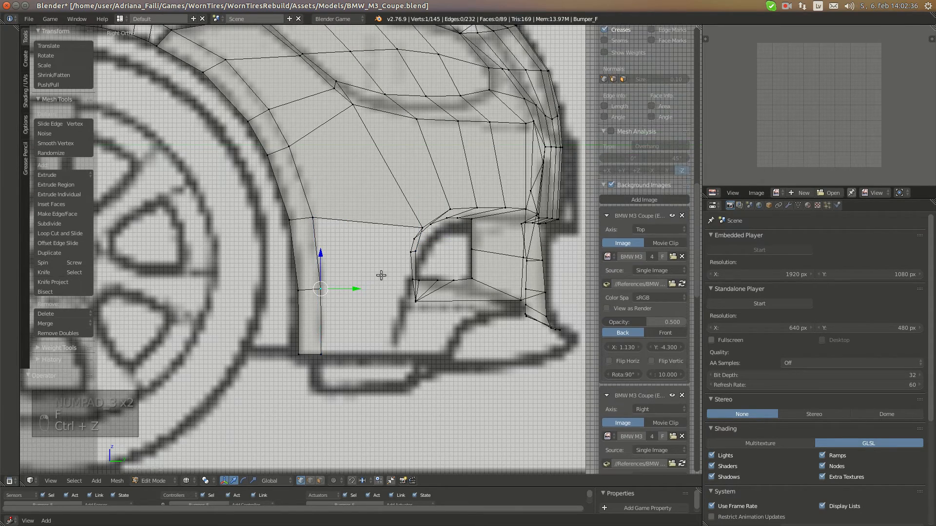
pyautogui.hotkey('ctrl', 'z')
pyautogui.hotkey('ctrl', 'z')
pyautogui.hotkey('ctrl', 'z')
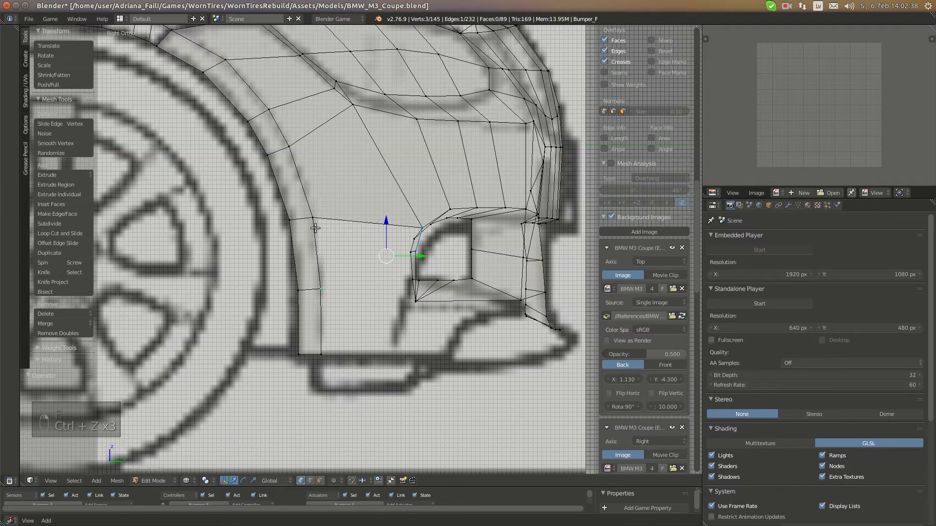
pyautogui.press('f')
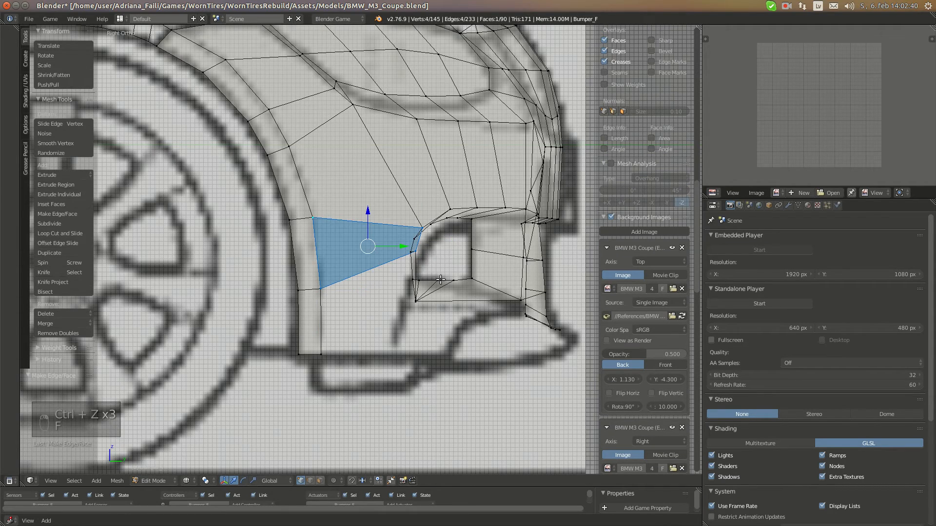
# - Fill the next face between the strip's lowest segment and the outer edge of the side intake's surround
pyautogui.moveTo(441, 280); pyautogui.dragTo(386, 278, button='middle')
pyautogui.rightClick(377, 253)
pyautogui.keyDown('shift'); pyautogui.rightClick(379, 301); pyautogui.keyUp('shift')
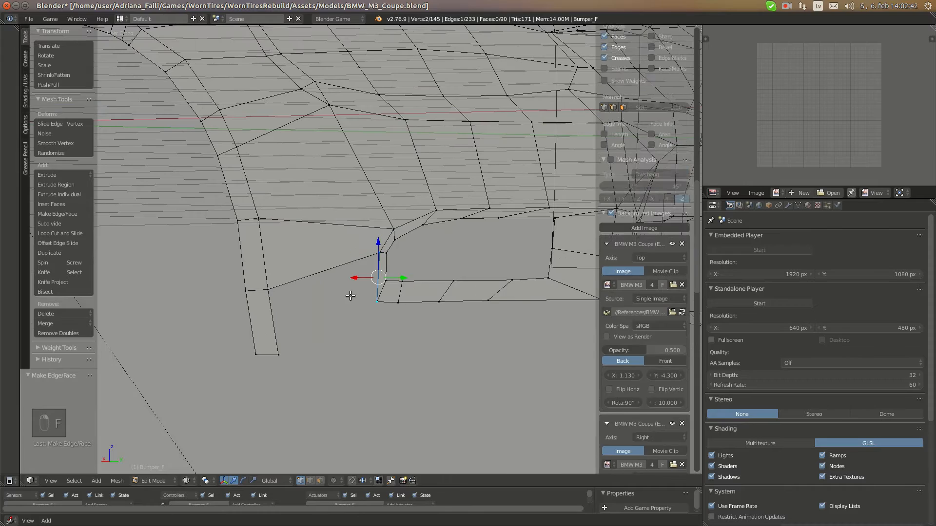
pyautogui.keyDown('shift'); pyautogui.rightClick(282, 280); pyautogui.keyUp('shift')
pyautogui.press('KP_3')
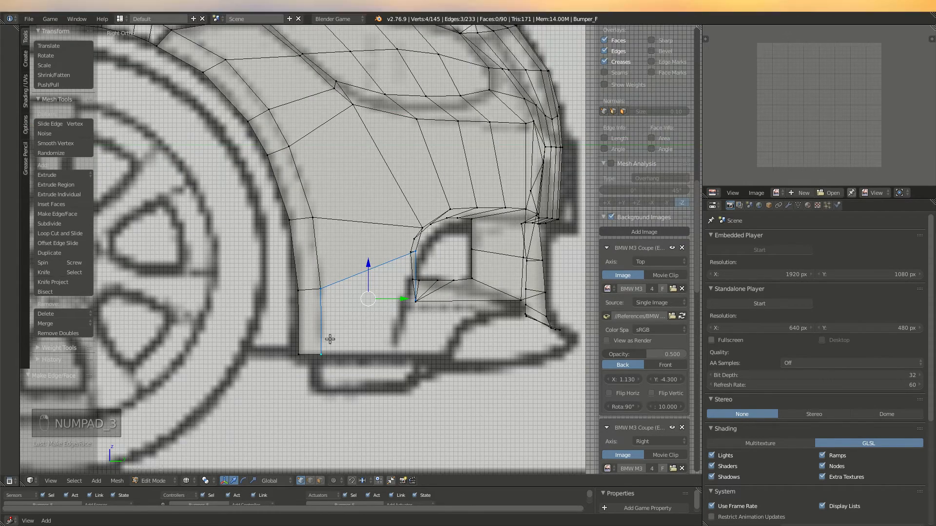
pyautogui.press('f')
# - Inspect the bumper in solid shading and side view, compare it with the BMW M3 photo in Chromium, and return to Blender
pyautogui.moveTo(443, 327); pyautogui.dragTo(414, 324, button='middle')
pyautogui.press('a')
pyautogui.press('a')
pyautogui.press('Tab')
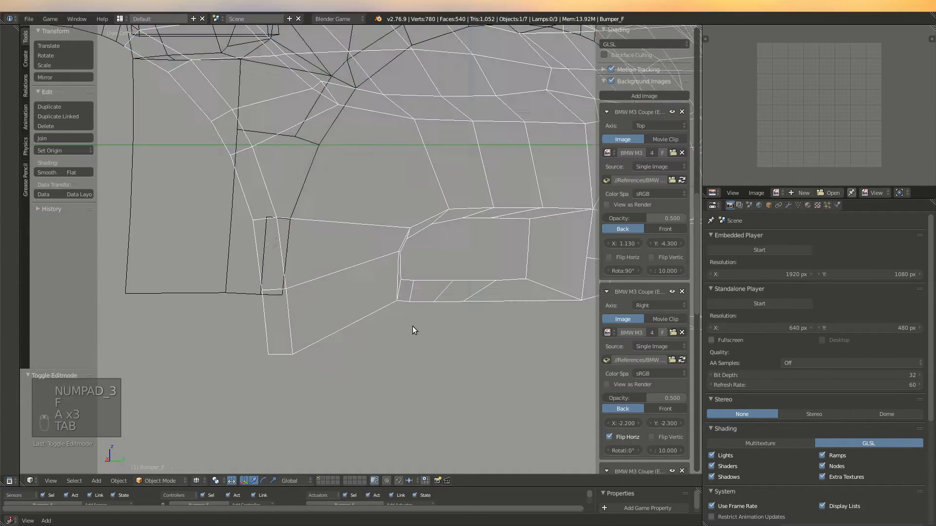
pyautogui.press('KP_5')
pyautogui.press('KP_Decimal')
pyautogui.press('z')
pyautogui.press('Tab')
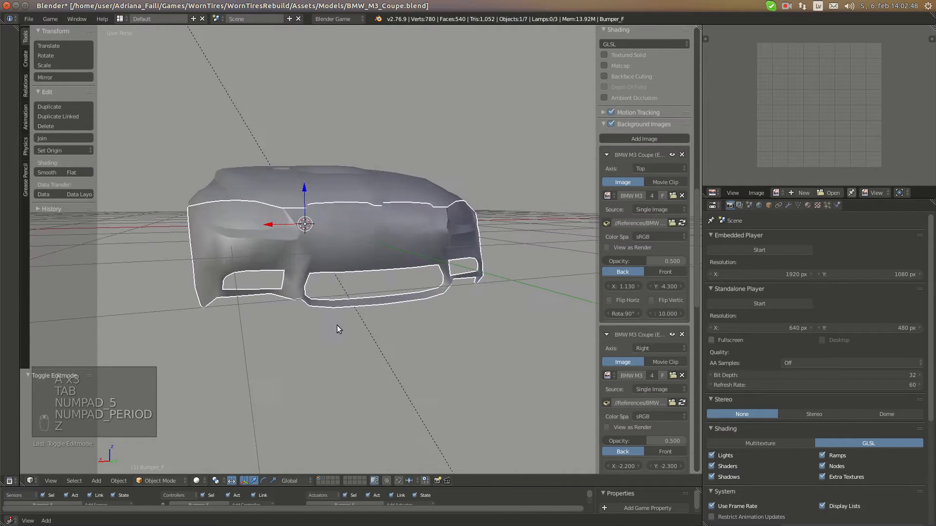
pyautogui.press('KP_3')
pyautogui.press('KP_5')
pyautogui.moveTo(1, 154)
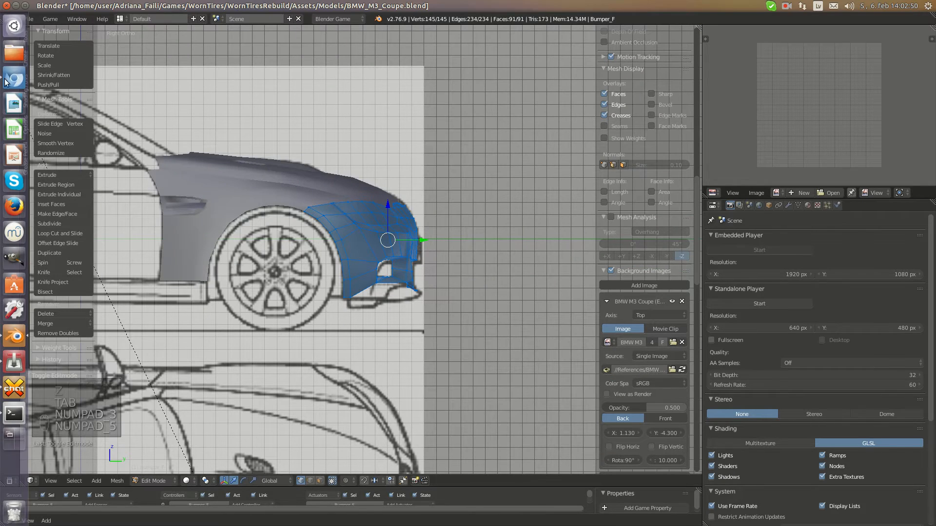
pyautogui.click(6, 77)
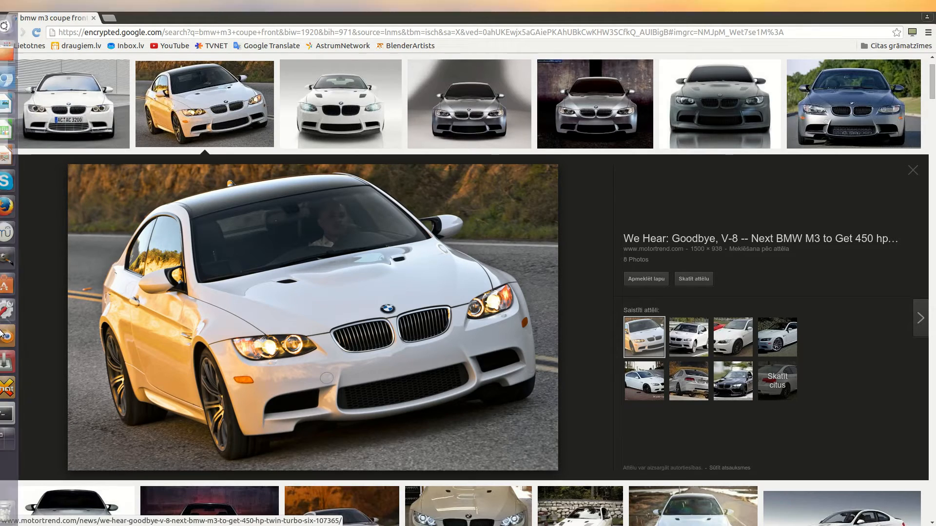
pyautogui.click(12, 339)
# - From the front, extrude the side intake surround's lower outer corner vertex straight down to the bumper's lower outline in the blueprint
pyautogui.press('ctrl+KP_1')
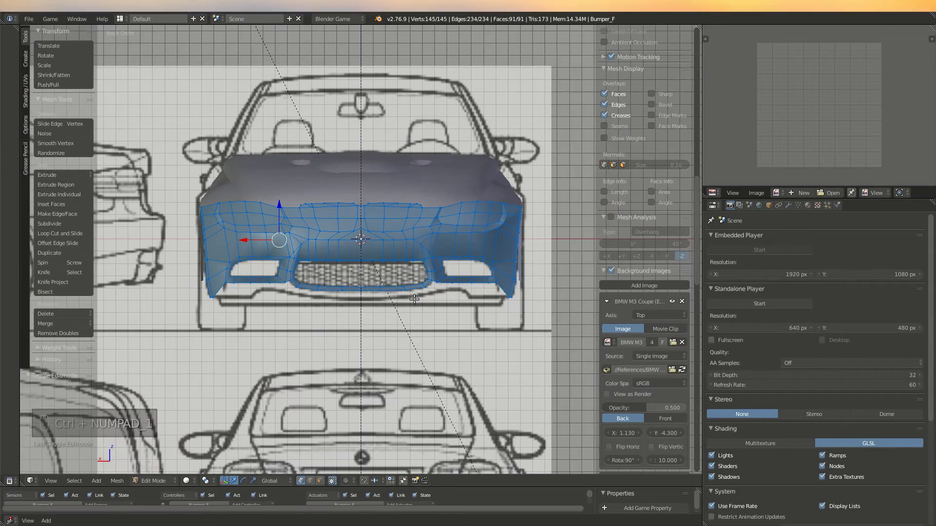
pyautogui.scroll(6, 291, 341)
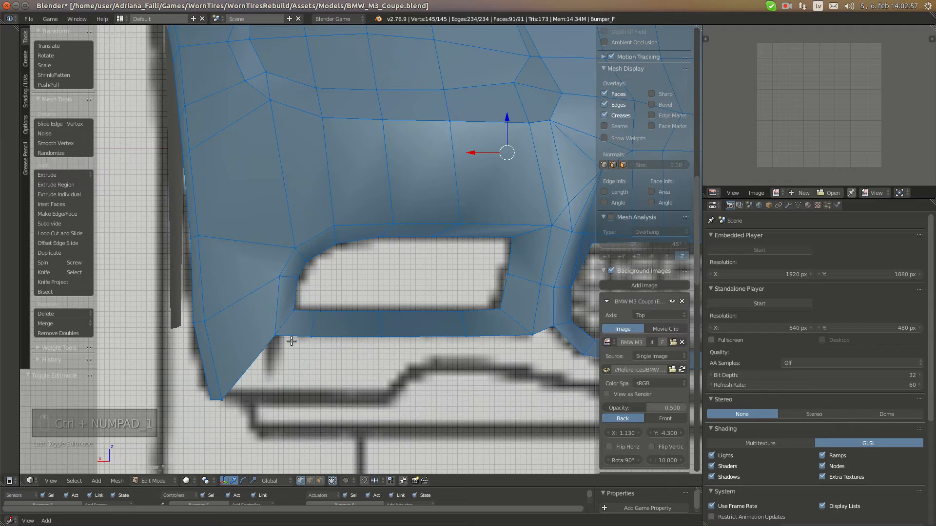
pyautogui.keyDown('shift'); pyautogui.moveTo(291, 341); pyautogui.dragTo(329, 292, button='middle'); pyautogui.keyUp('shift')
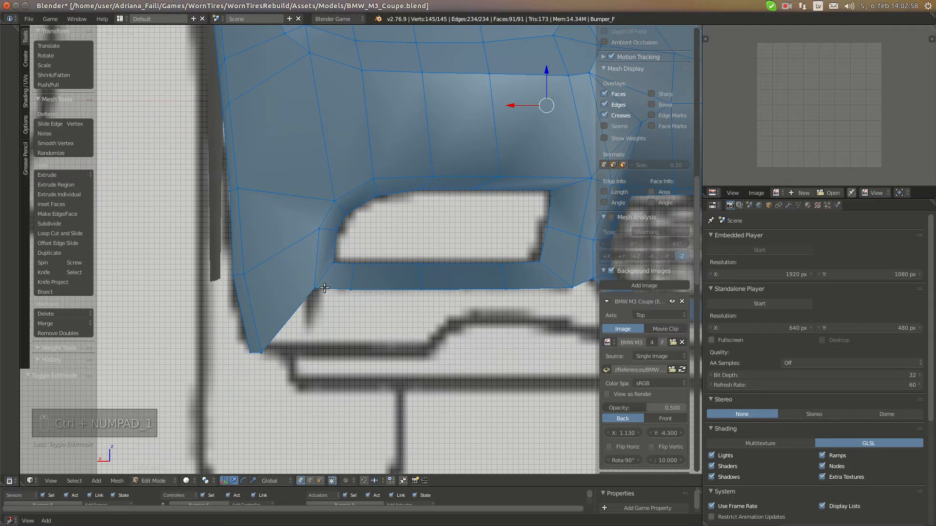
pyautogui.rightClick(314, 288)
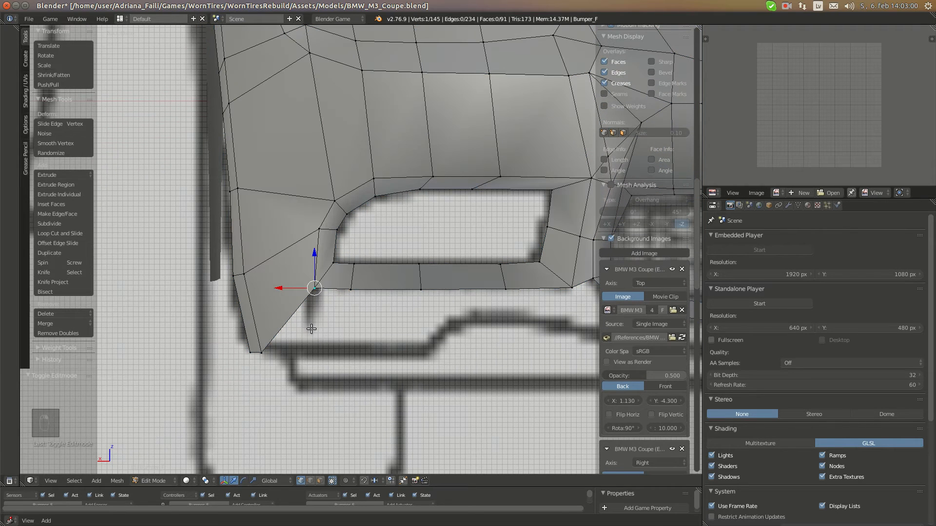
pyautogui.press('e')
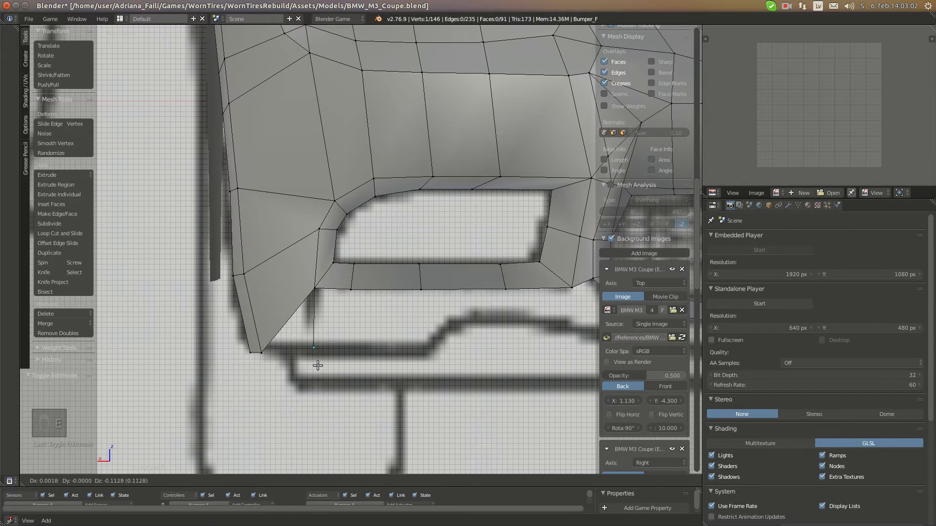
# - Extrude the vertex below the side opening's lower outer corner down about 0.12 and shift it about -0.055 along Y
pyautogui.click(317, 366)
pyautogui.press('KP_3')
pyautogui.press('g')
pyautogui.press('y')
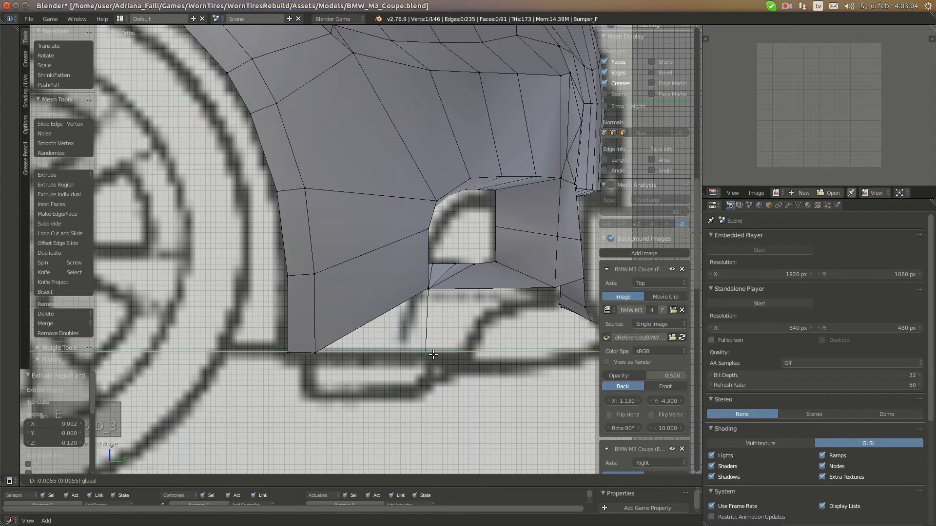
pyautogui.click(431, 359)
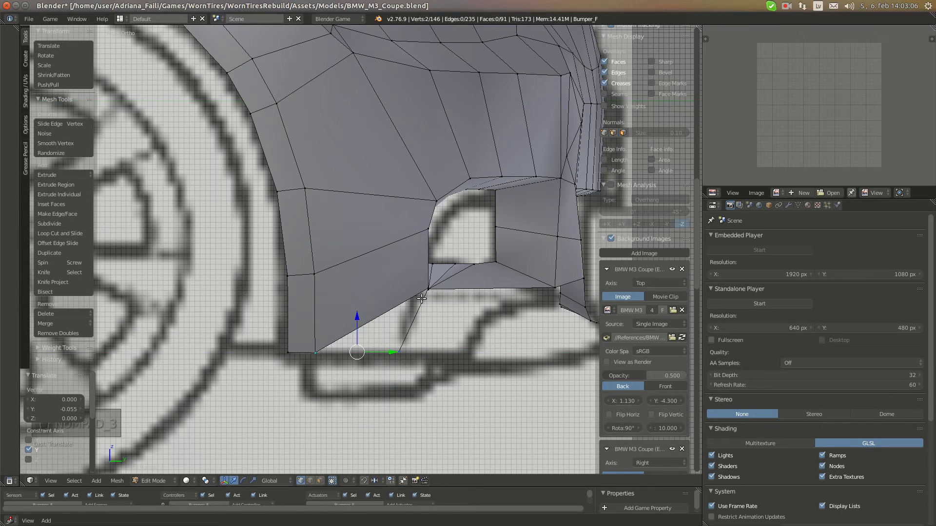
# - Fill a triangular face between the bumper's bottom corner vertex, the extruded vertex and the vertex below the opening's corner
pyautogui.moveTo(421, 298); pyautogui.dragTo(391, 326, button='middle')
pyautogui.keyDown('shift'); pyautogui.rightClick(410, 288); pyautogui.keyUp('shift')
pyautogui.press('f')
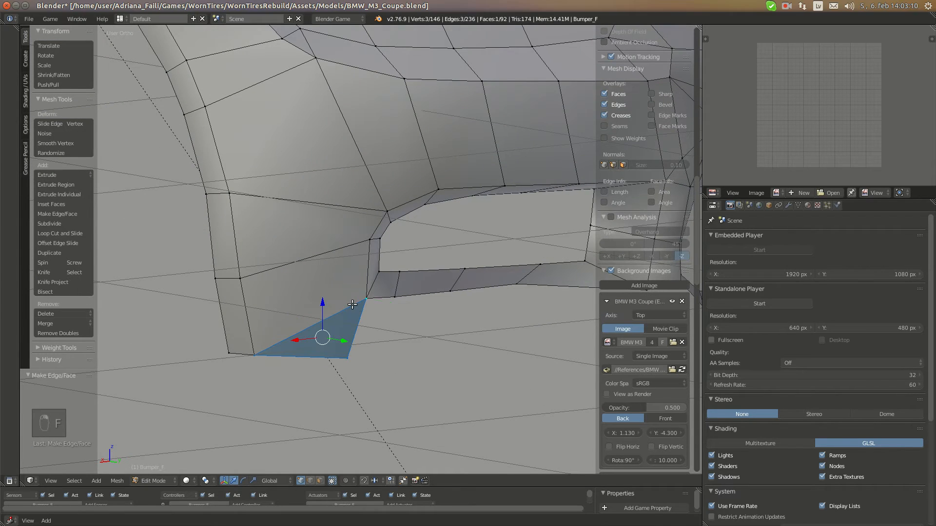
# - In wireframe side view, shift the vertex below the opening's outer corner about -0.014 along Y and adjust the rim vertex above it
pyautogui.press('KP_3')
pyautogui.press('KP_5')
pyautogui.press('z')
pyautogui.rightClick(441, 294)
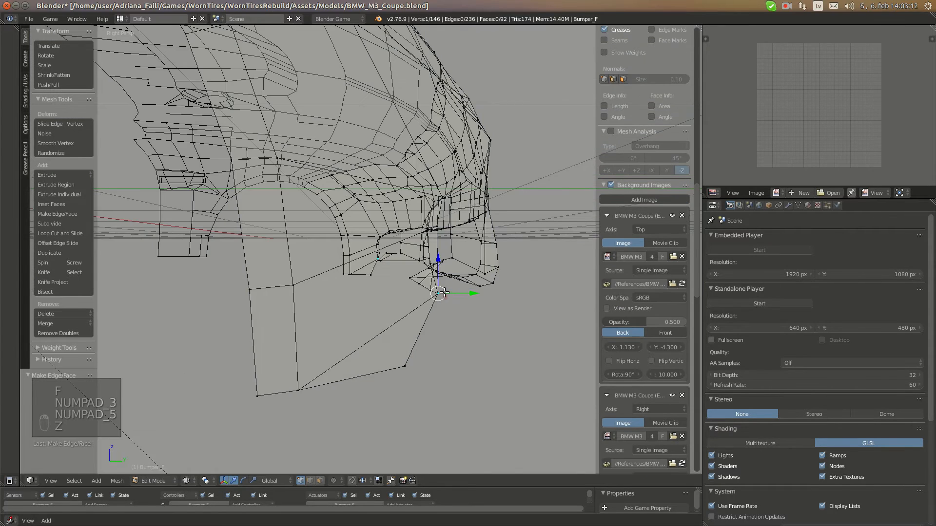
pyautogui.press('KP_5')
pyautogui.press('g')
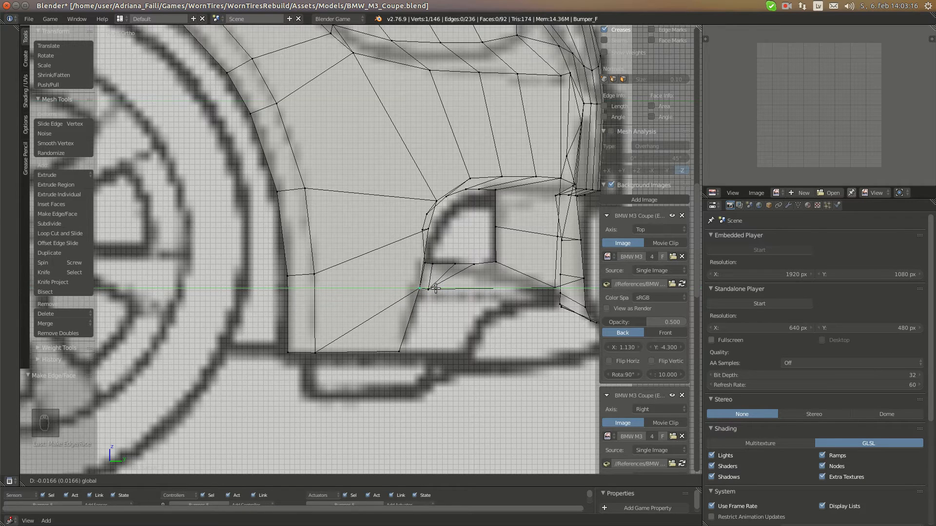
pyautogui.click(423, 266)
pyautogui.rightClick(422, 262)
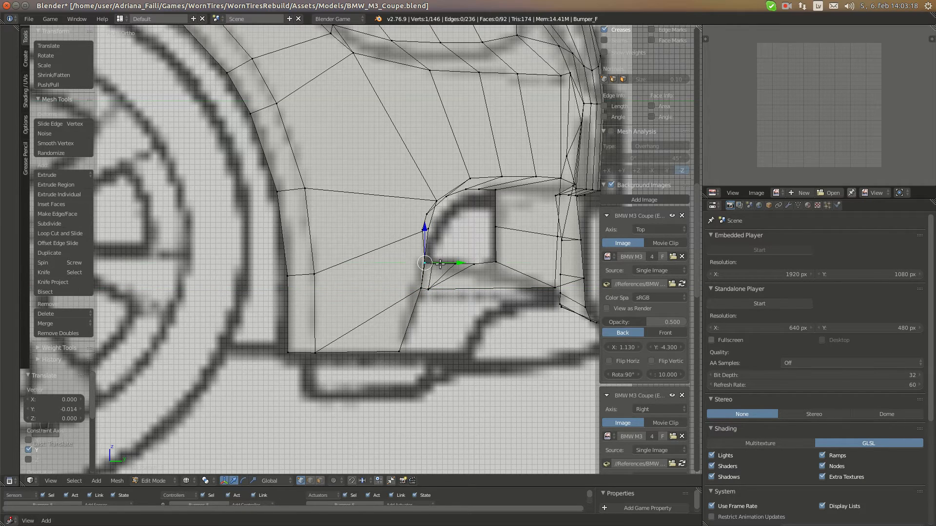
pyautogui.moveTo(449, 264); pyautogui.dragTo(487, 263)
# - Inspect the whole front bumper outside Edit Mode in solid perspective view
pyautogui.scroll(-6, 482, 293)
pyautogui.press('a')
pyautogui.press('a')
pyautogui.press('a')
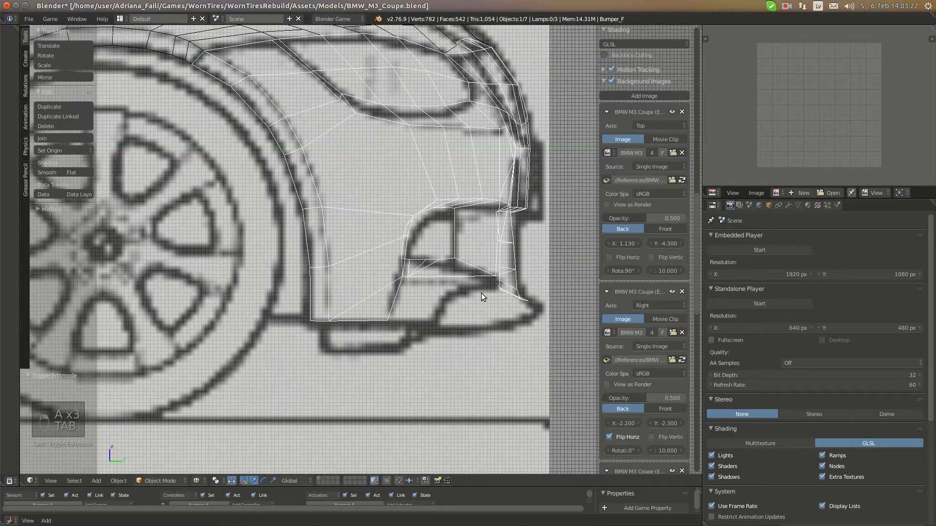
pyautogui.press('Tab')
pyautogui.press('KP_5')
pyautogui.press('KP_Decimal')
pyautogui.press('z')
pyautogui.press('KP_3')
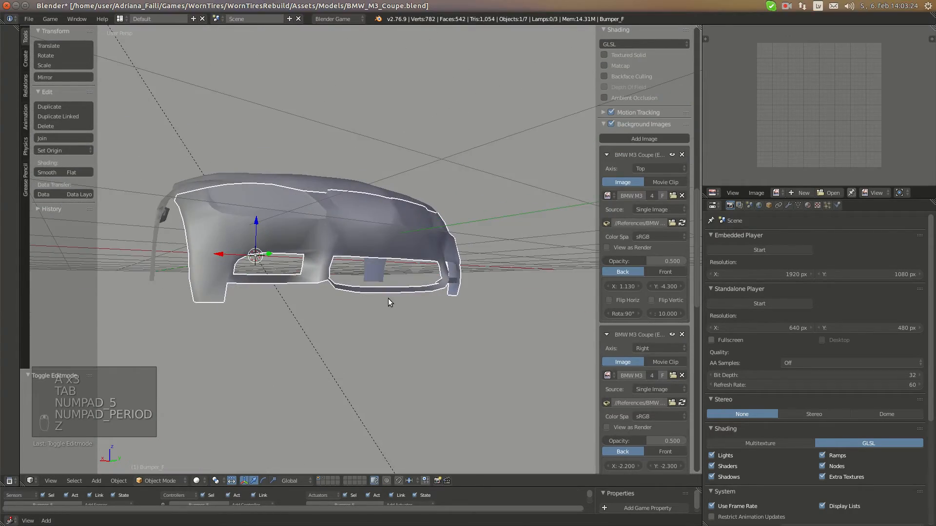
pyautogui.press('KP_5')
pyautogui.press('z')
# - Edit the bumper mesh in side view and nudge the vertex below the opening's outer corner about -0.005 along Y
pyautogui.press('Tab')
pyautogui.scroll(10, 388, 298)
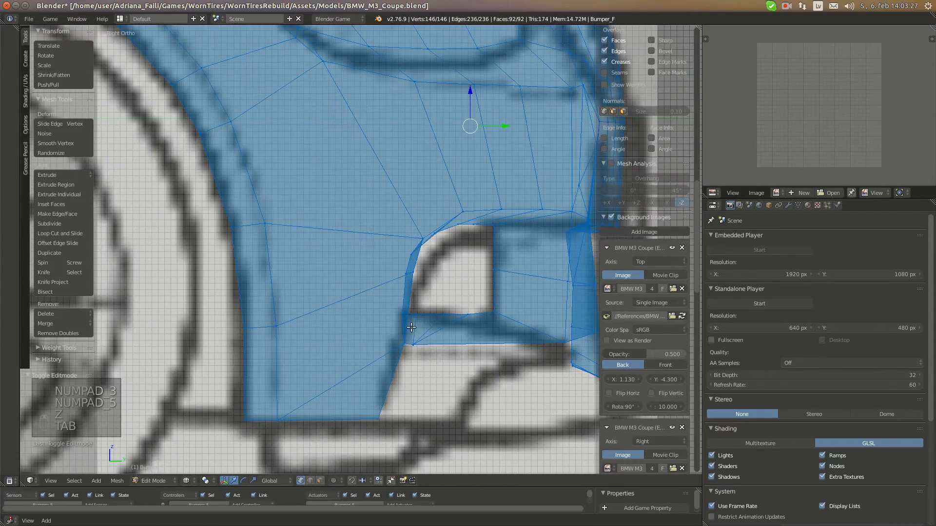
pyautogui.rightClick(413, 345)
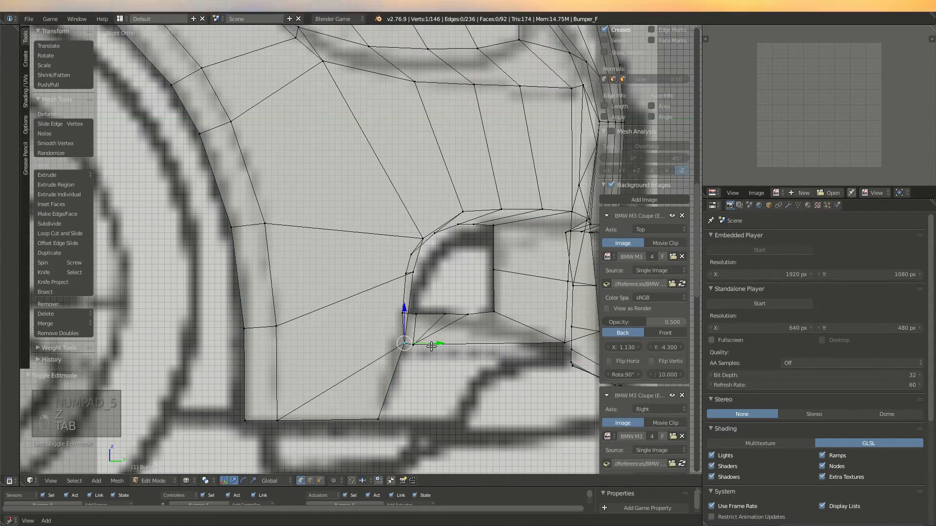
pyautogui.press('g')
pyautogui.press('y')
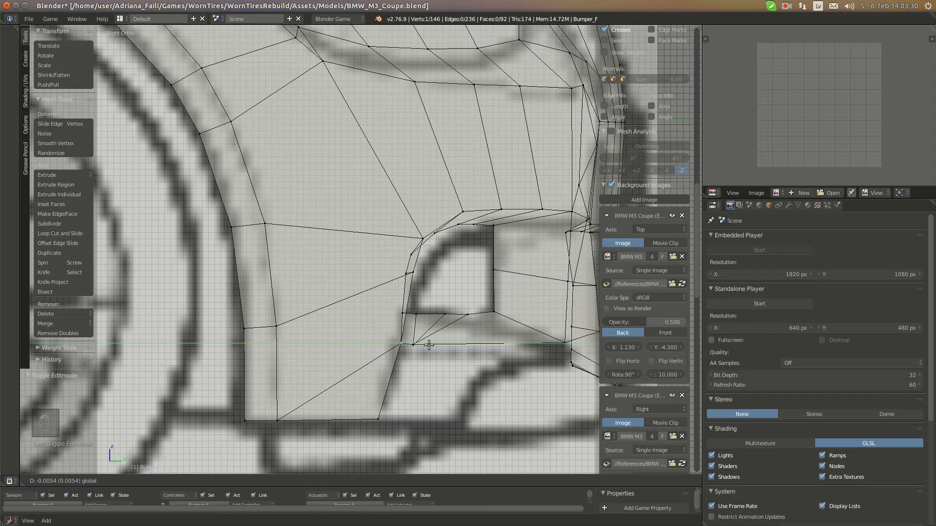
pyautogui.click(427, 345)
# - Align the bottom end vertex with the side blueprint, lowering it about 0.004, and shift the opening's outer-edge vertices about -0.002 along Y
pyautogui.rightClick(436, 287)
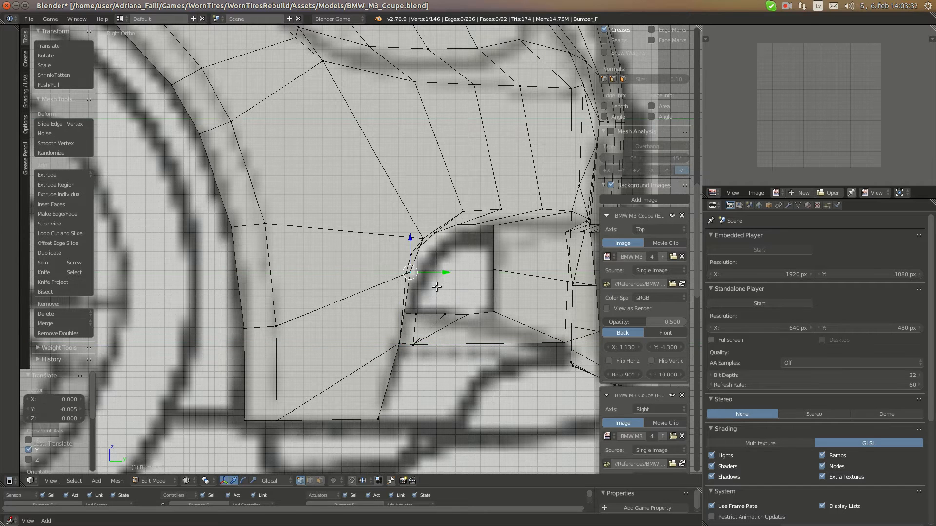
pyautogui.moveTo(405, 417); pyautogui.dragTo(383, 397)
pyautogui.rightClick(399, 343)
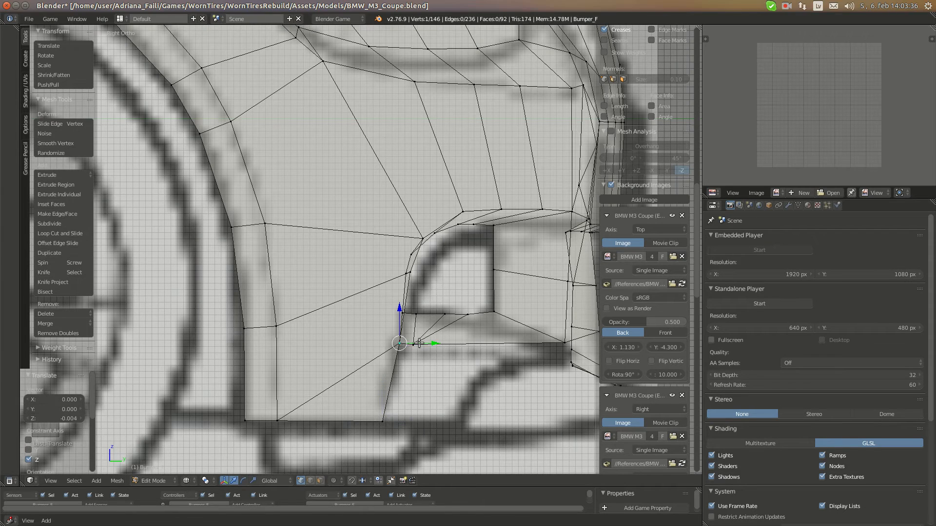
pyautogui.moveTo(420, 344); pyautogui.dragTo(421, 313)
pyautogui.hotkey('ctrl', 'z')
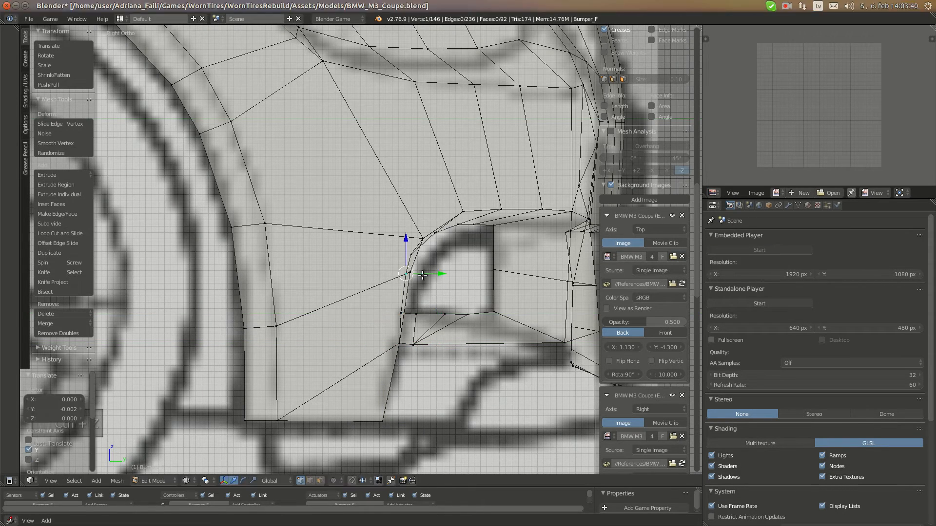
pyautogui.moveTo(429, 275); pyautogui.dragTo(428, 275)
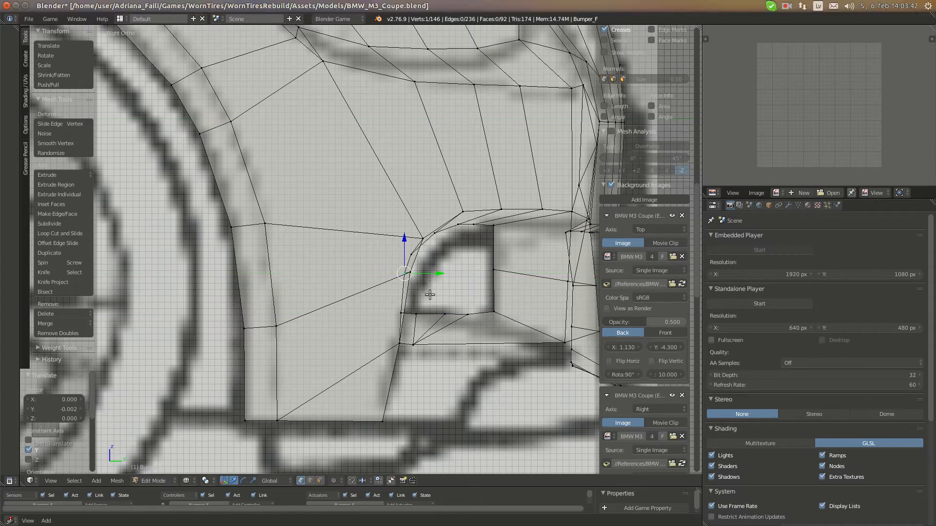
# - Compare the bumper's lower corner in front view with the BMW M3 photo in Chromium, and return to Blender
pyautogui.scroll(-4, 429, 294)
pyautogui.scroll(2, 382, 291)
pyautogui.press('ctrl+KP_1')
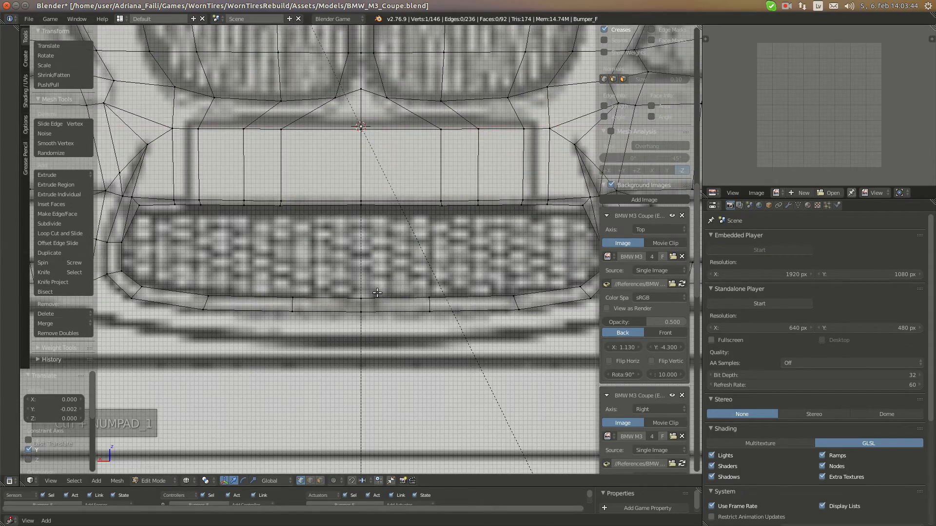
pyautogui.scroll(-2, 180, 312)
pyautogui.keyDown('shift'); pyautogui.moveTo(180, 312); pyautogui.dragTo(383, 293, button='middle'); pyautogui.keyUp('shift')
pyautogui.scroll(2, 382, 293)
pyautogui.keyDown('shift'); pyautogui.moveTo(257, 287); pyautogui.dragTo(369, 278, button='middle'); pyautogui.keyUp('shift')
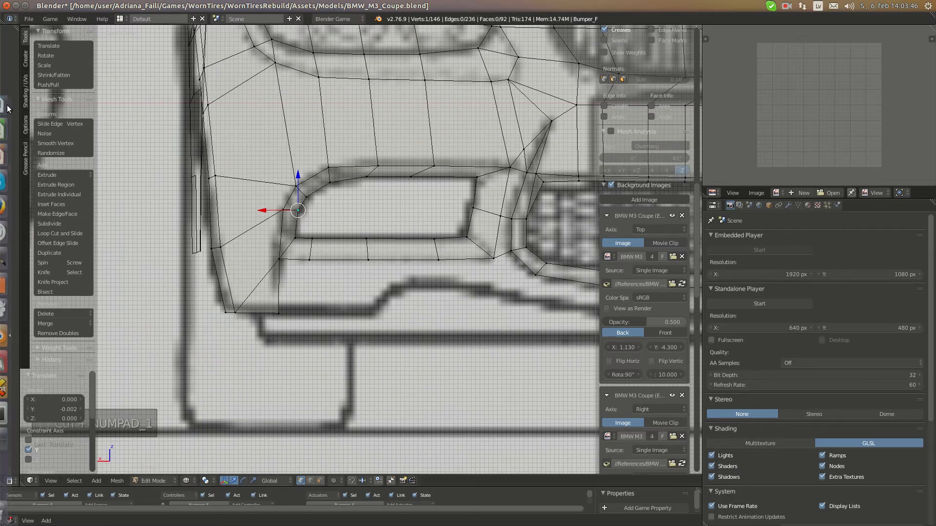
pyautogui.click(14, 84)
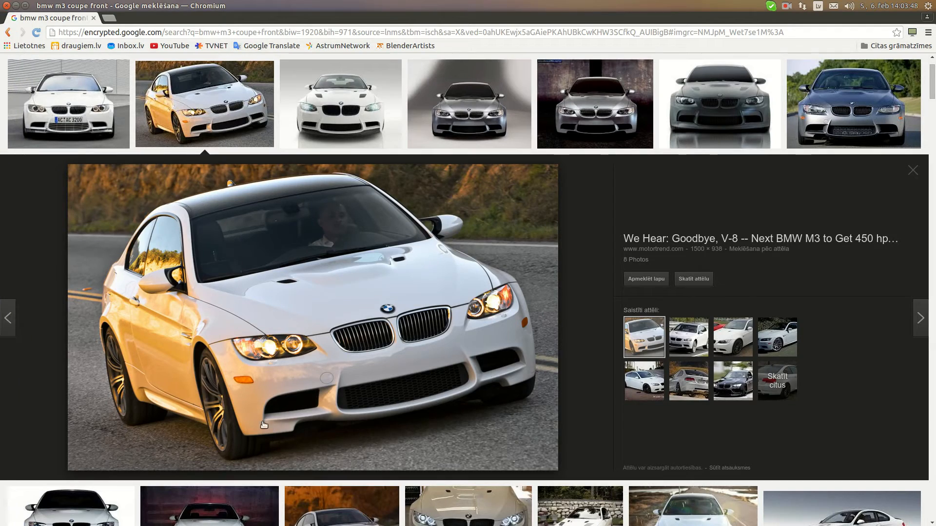
pyautogui.click(14, 337)
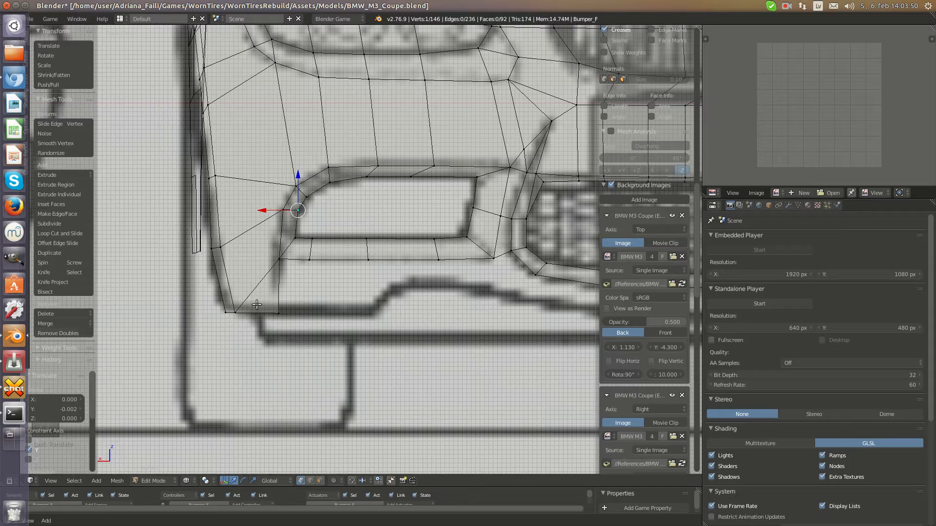
# - Add a loop cut across the strip below the side opening, slid close to its outer corner
pyautogui.scroll(3, 256, 297)
pyautogui.hotkey('ctrl', 'r')
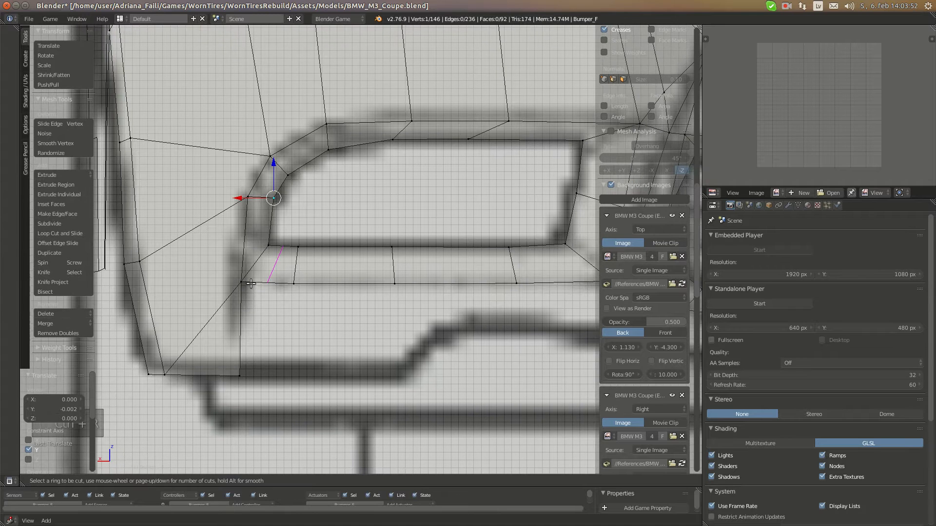
pyautogui.click(255, 280)
pyautogui.click(240, 277)
pyautogui.rightClick(281, 245)
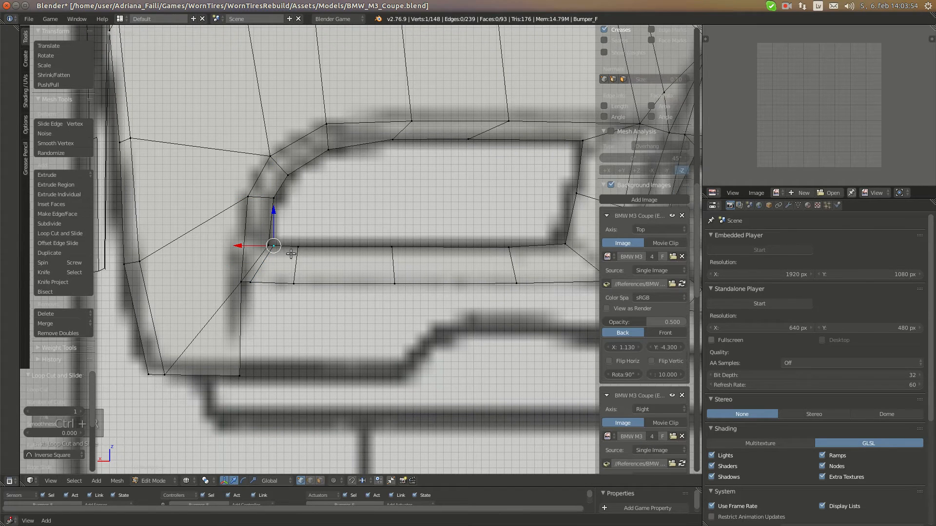
pyautogui.press('g')
pyautogui.click(291, 254)
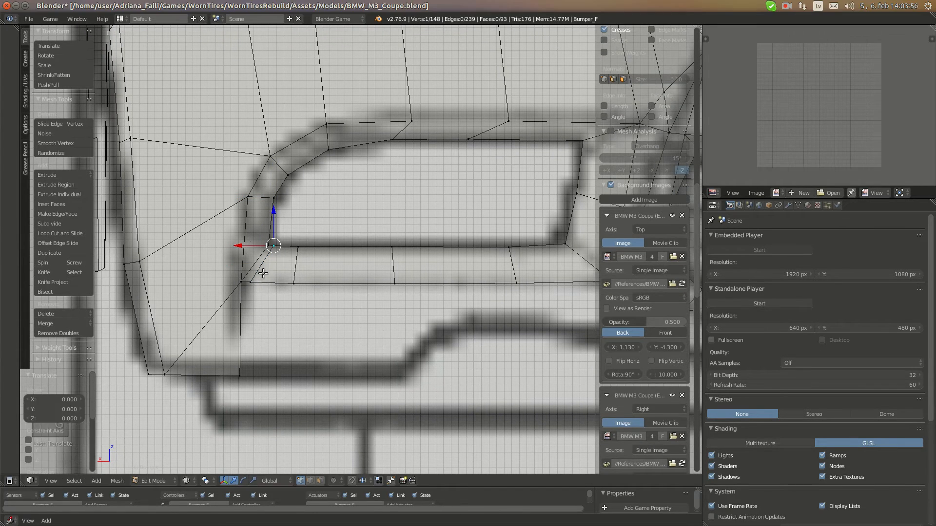
# - Shift the loop cut's lower vertex about -0.003 along Y and about -0.003 along X
pyautogui.press('KP_3')
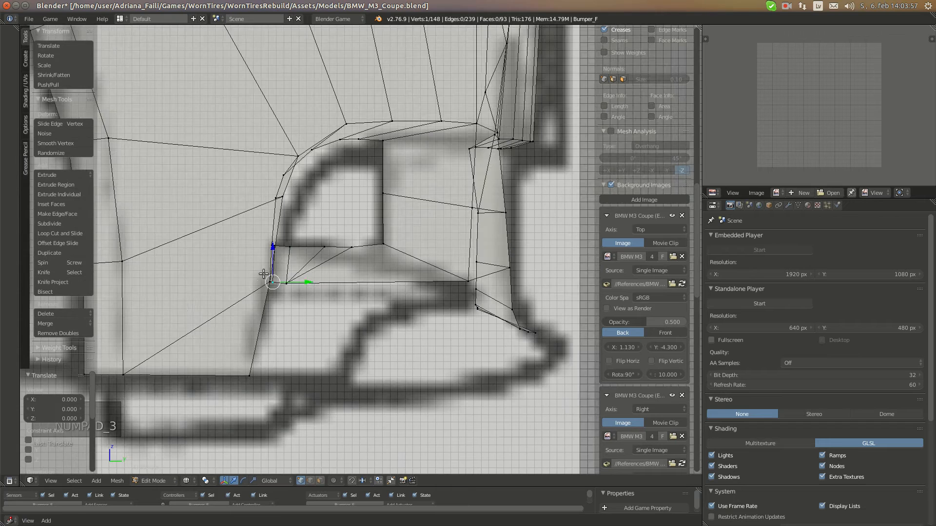
pyautogui.press('g')
pyautogui.press('y')
pyautogui.click(294, 282)
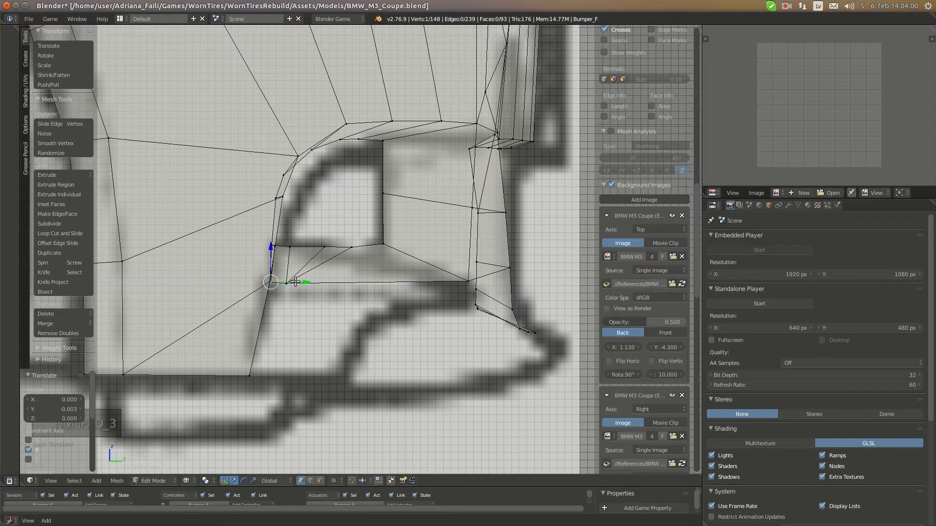
pyautogui.press('ctrl+KP_1')
pyautogui.press('g')
pyautogui.press('x')
pyautogui.click(236, 281)
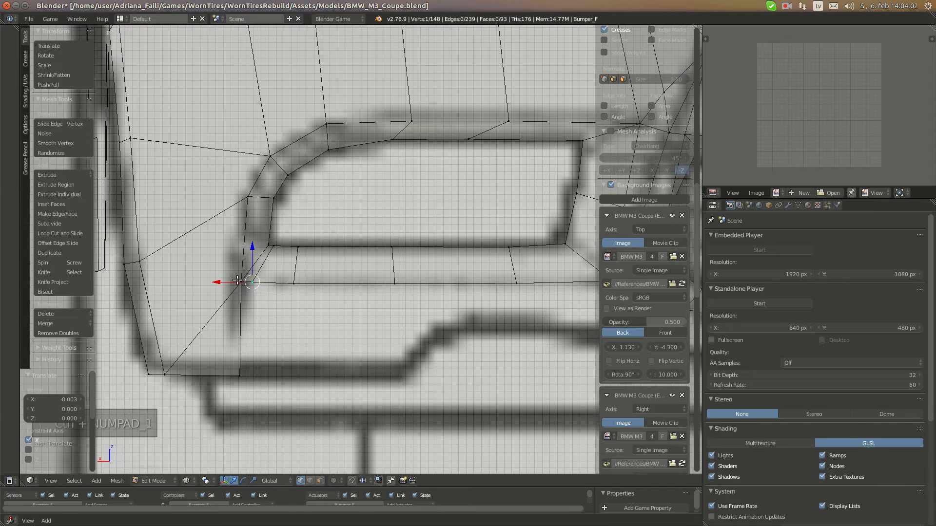
# - Refine the loop cut's lower vertex by about -0.002 along Y and about 0.003 along X
pyautogui.press('KP_7')
pyautogui.press('g')
pyautogui.press('y')
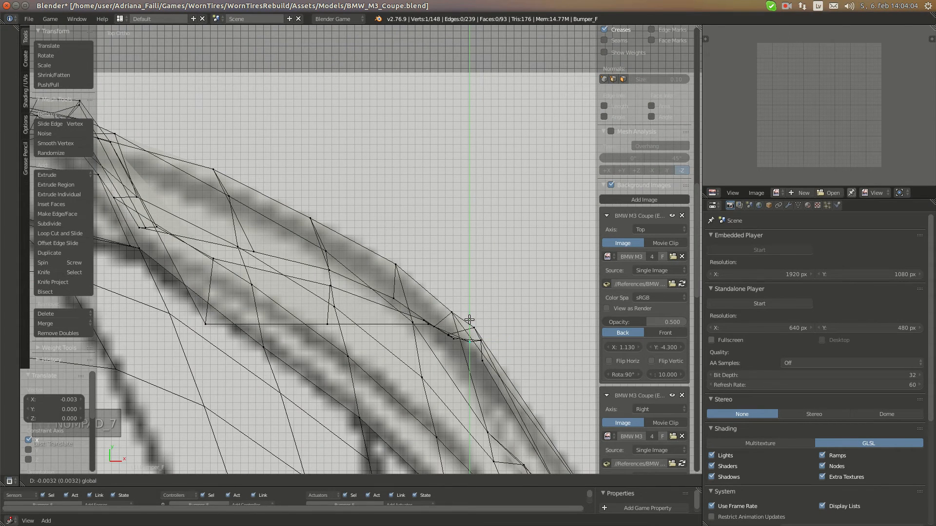
pyautogui.click(468, 319)
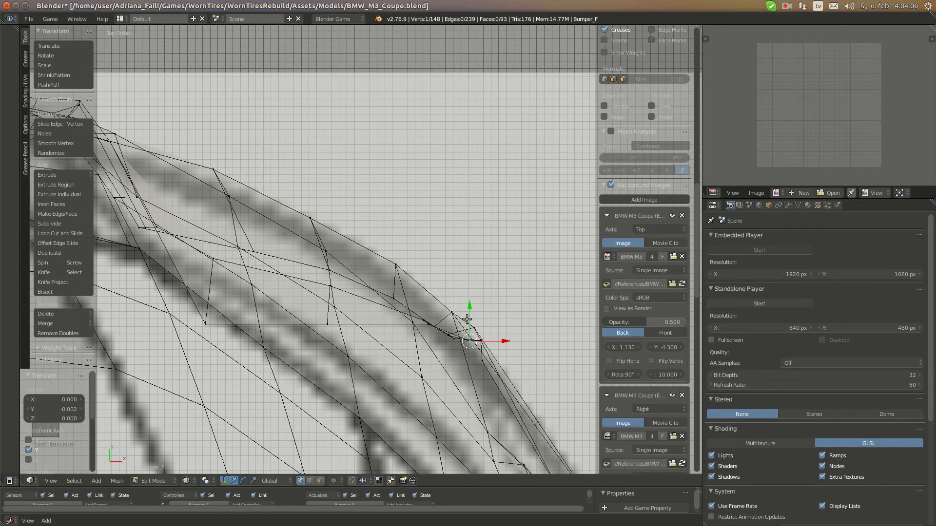
pyautogui.press('ctrl+KP_1')
pyautogui.press('g')
pyautogui.press('x')
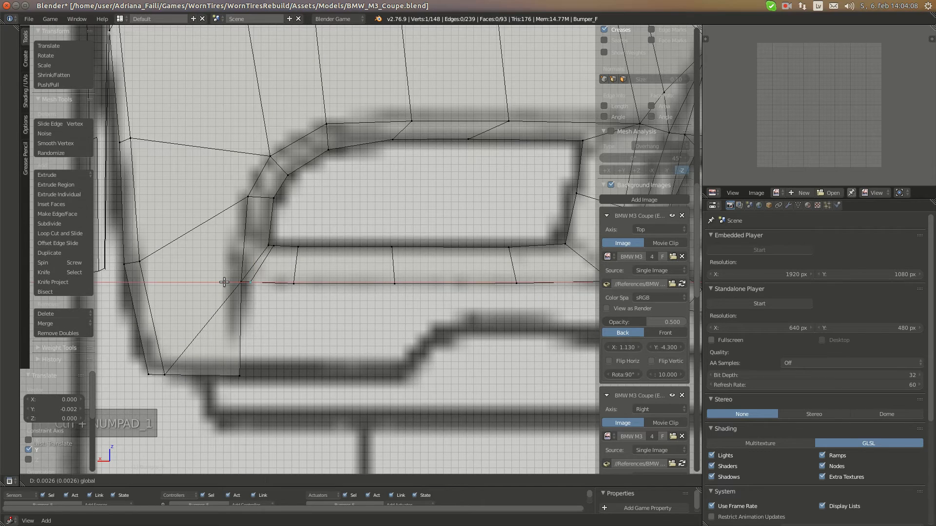
pyautogui.click(267, 343)
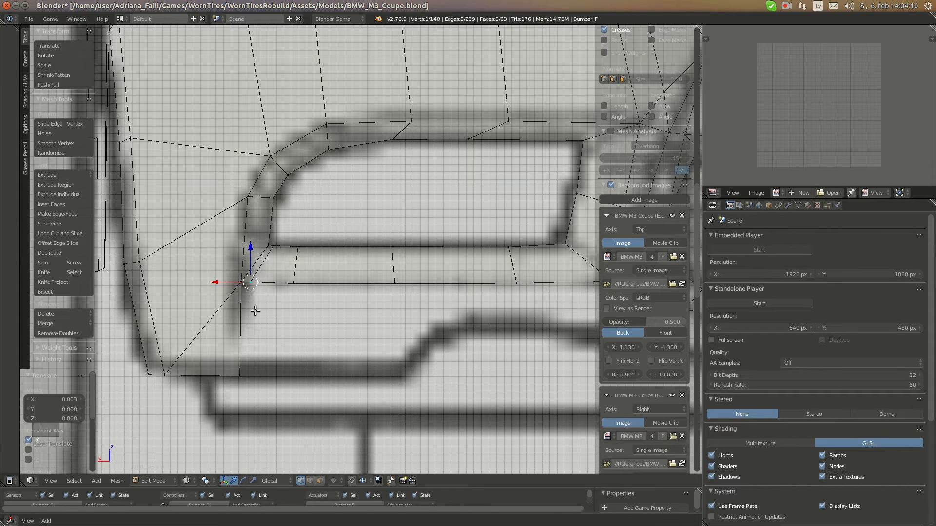
# - Extrude the loop cut's lower vertex down about 0.128 and align it with the bumper's bottom edge in front and side views
pyautogui.press('e')
pyautogui.click(253, 393)
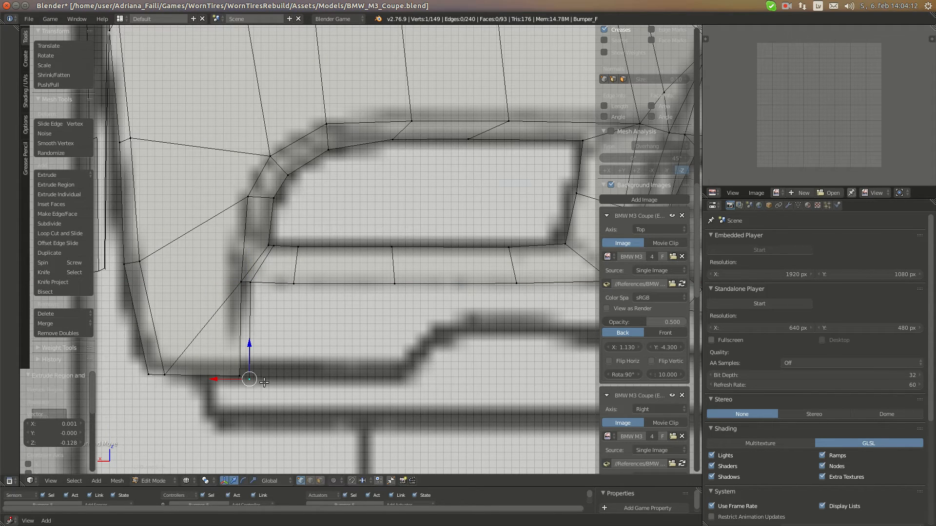
pyautogui.press('g')
pyautogui.press('z')
pyautogui.click(264, 376)
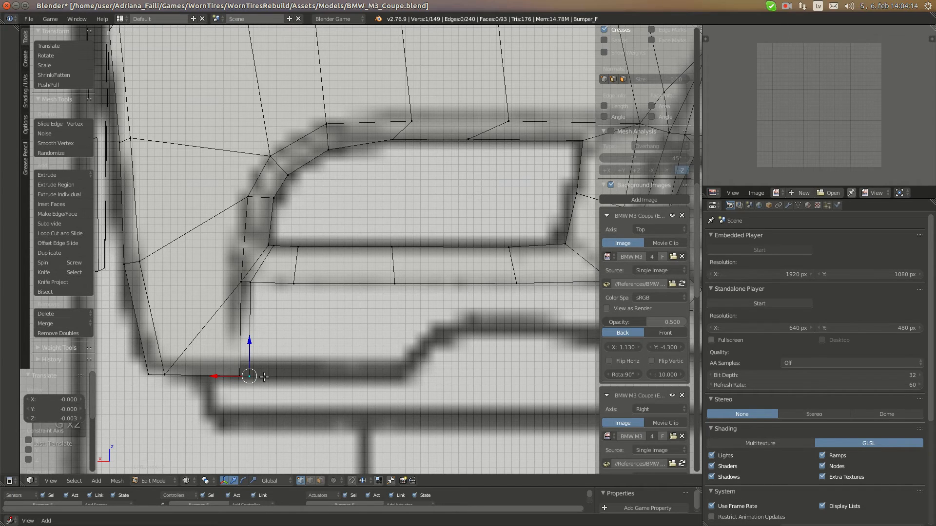
pyautogui.press('KP_3')
pyautogui.moveTo(288, 374); pyautogui.dragTo(255, 360)
# - Check the BMW M3 photo in Chromium and, back in Blender, fill the narrow four-vertex face below the opening's outer corner
pyautogui.click(13, 80)
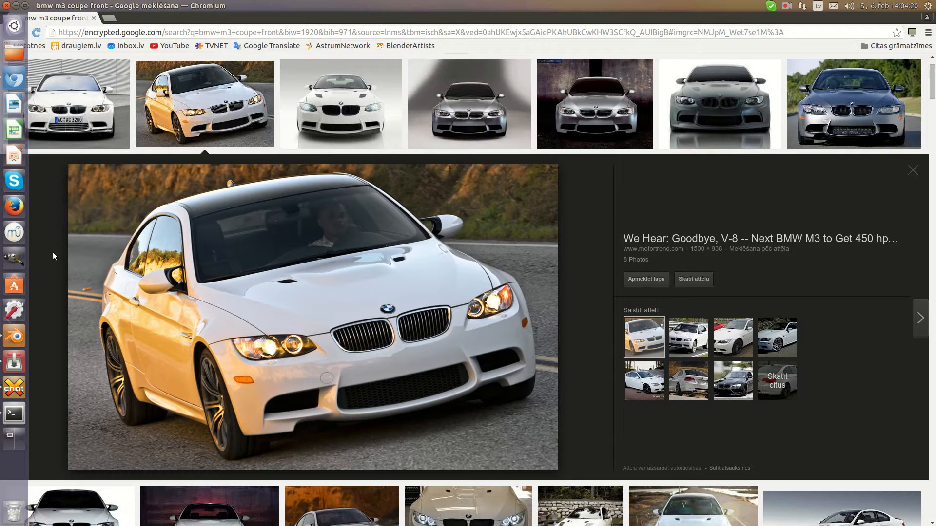
pyautogui.click(6, 337)
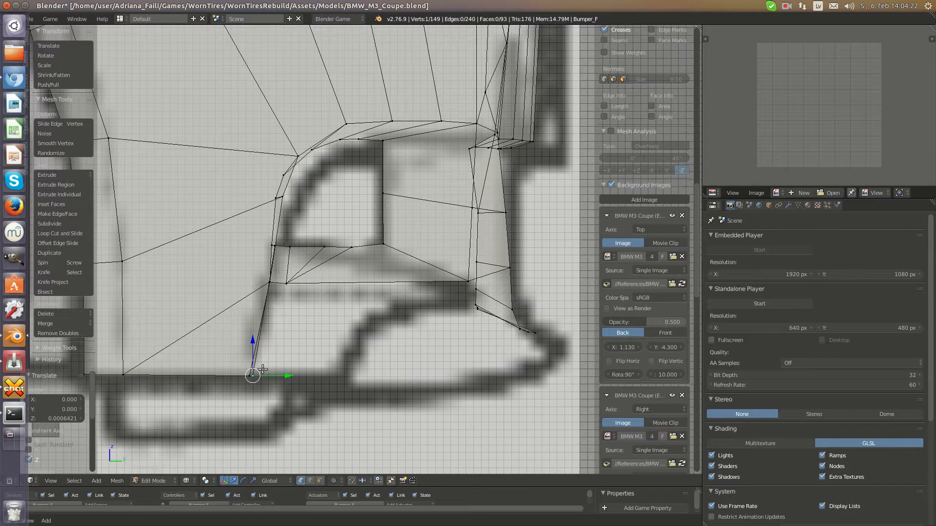
pyautogui.press('ctrl+KP_1')
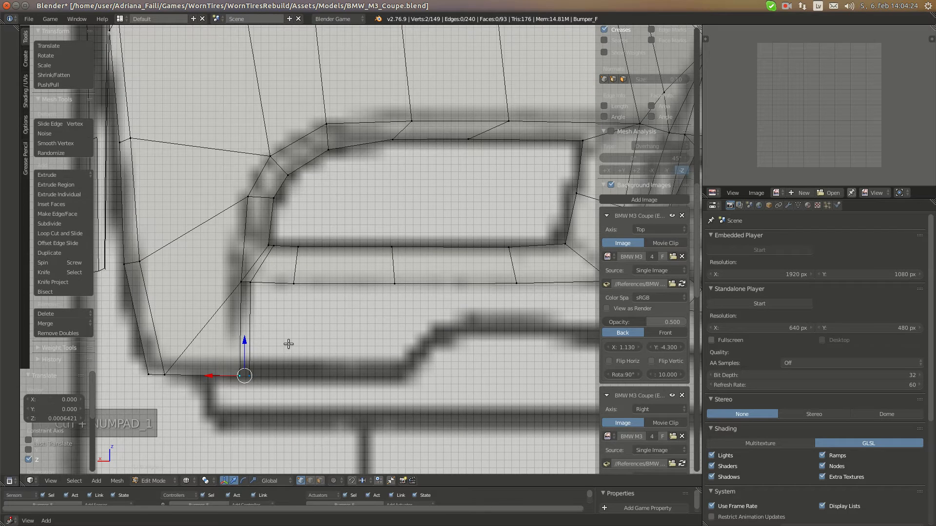
pyautogui.keyDown('shift'); pyautogui.rightClick(241, 280); pyautogui.keyUp('shift')
pyautogui.keyDown('shift'); pyautogui.rightClick(251, 281); pyautogui.keyUp('shift')
pyautogui.press('f')
pyautogui.press('a')
pyautogui.rightClick(253, 371)
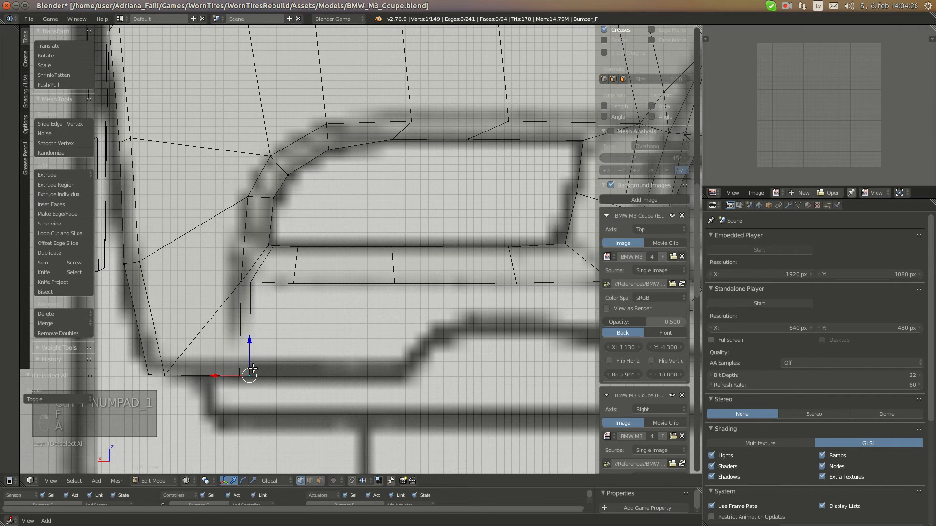
# - Nudge the extruded bottom corner vertex along Y to align it with the blueprint in side view
pyautogui.press('KP_3')
pyautogui.press('g')
pyautogui.press('y')
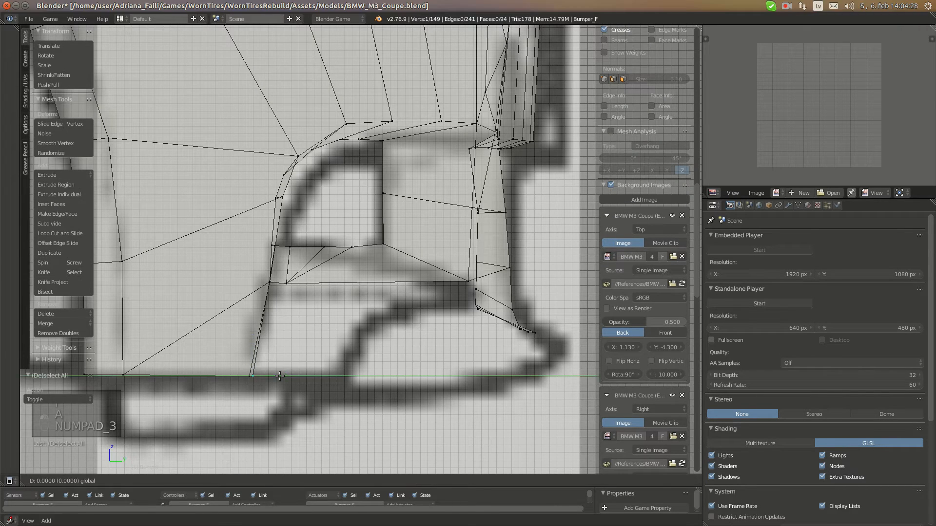
pyautogui.click(282, 375)
# - Inspect the bumper's shaded shape in perspective and compare its wireframe with the front and side blueprints
pyautogui.press('a')
pyautogui.press('a')
pyautogui.press('a')
pyautogui.press('a')
pyautogui.press('Tab')
pyautogui.press('KP_5')
pyautogui.press('KP_Decimal')
pyautogui.press('z')
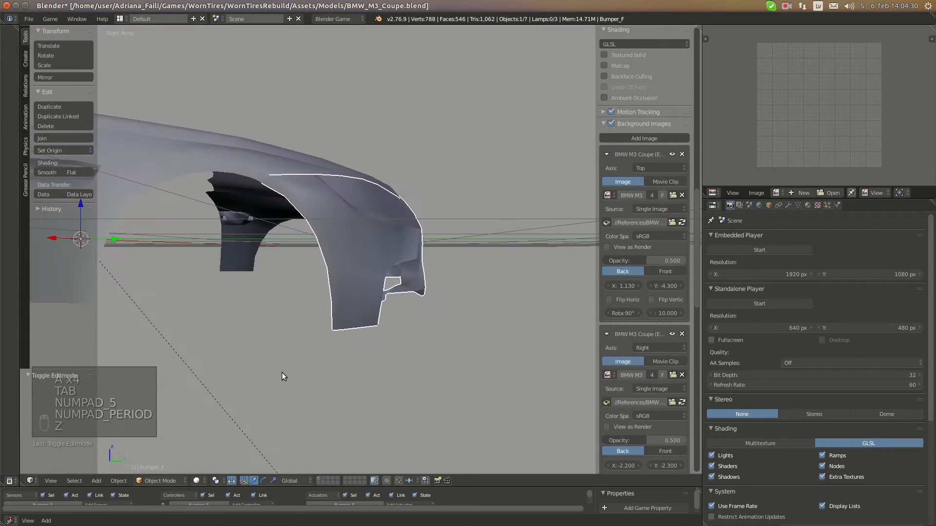
pyautogui.moveTo(321, 350); pyautogui.dragTo(282, 340, button='middle')
pyautogui.press('ctrl+KP_1')
pyautogui.press('KP_5')
pyautogui.press('z')
pyautogui.press('Tab')
pyautogui.scroll(5, 375, 329)
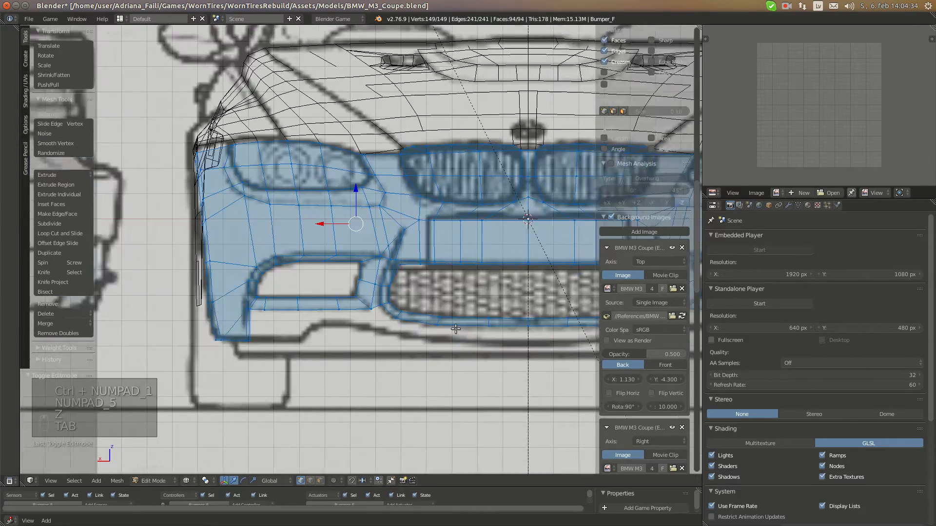
pyautogui.press('KP_3')
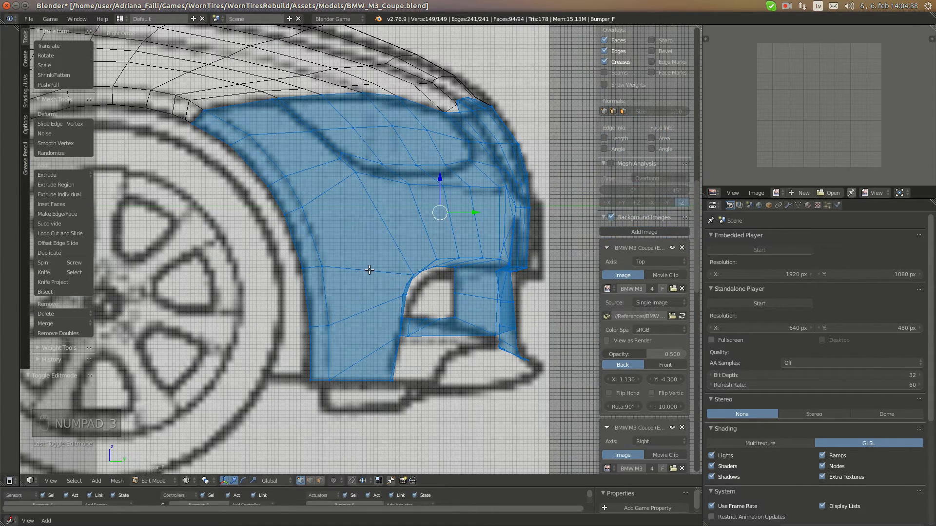
pyautogui.press('a')
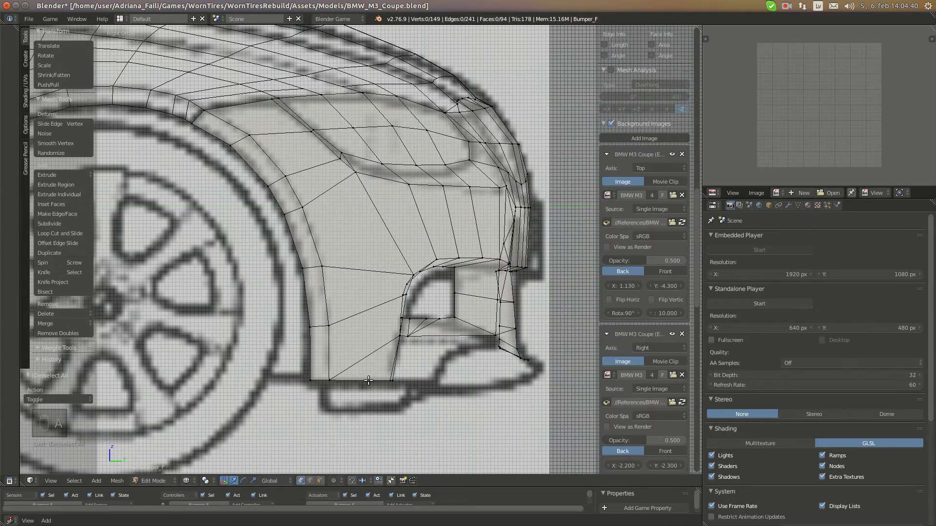
pyautogui.hotkey('ctrl', 'r')
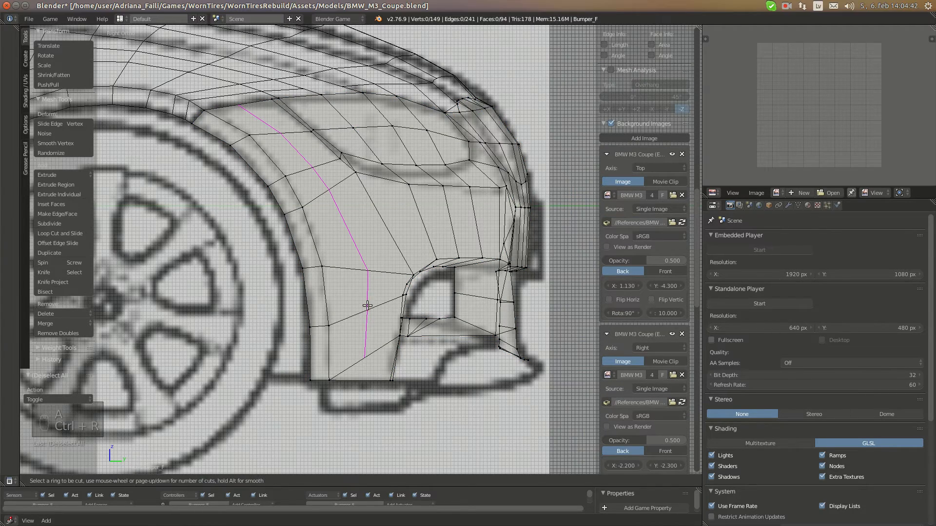
pyautogui.scroll(1, 369, 390)
pyautogui.scroll(1, 366, 415)
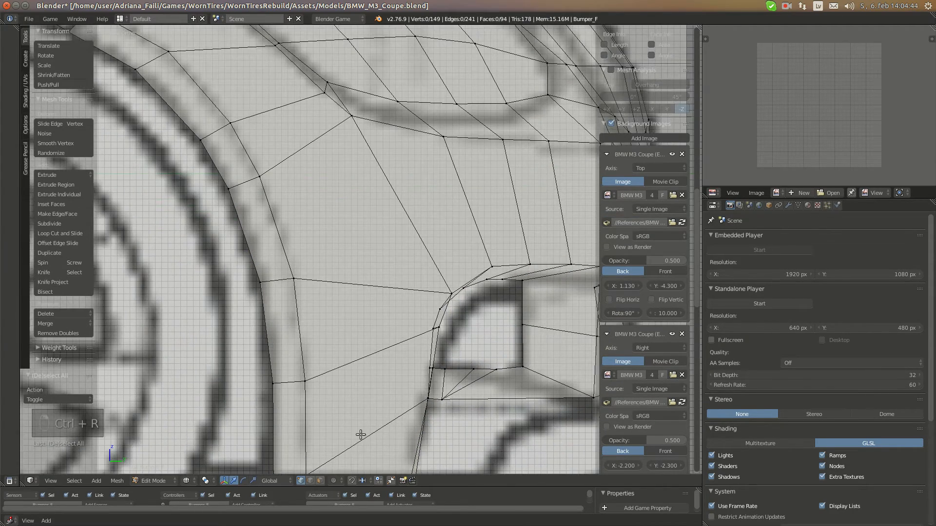
# - Knife-cut the lower corner panel from its bottom edge through the diagonal edge to the inner vertex beside the wheel arch, and check the shading
pyautogui.press('k')
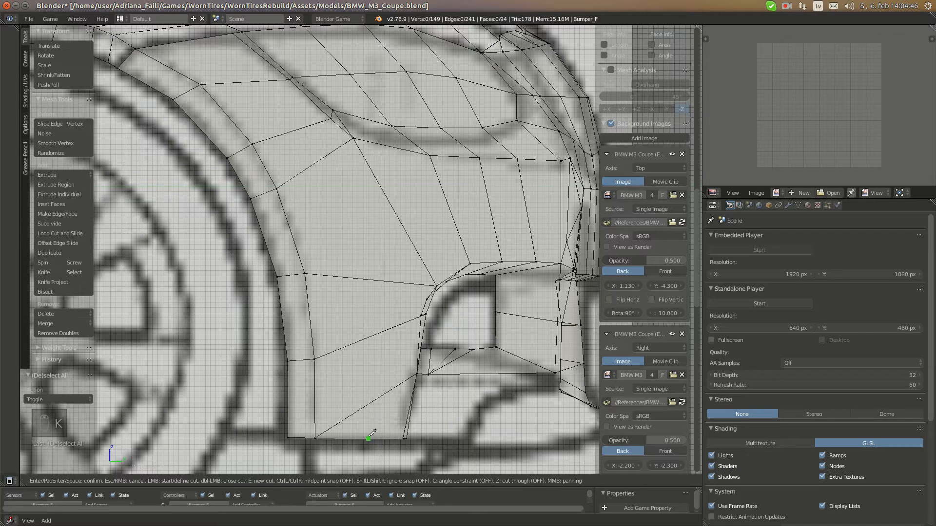
pyautogui.click(372, 402)
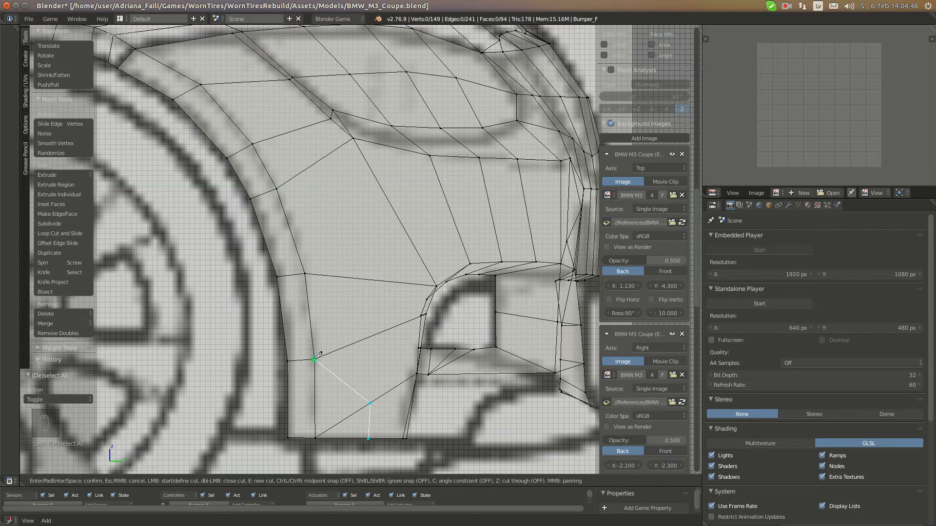
pyautogui.press('a')
pyautogui.press('a')
pyautogui.press('a')
pyautogui.press('Tab')
pyautogui.press('z')
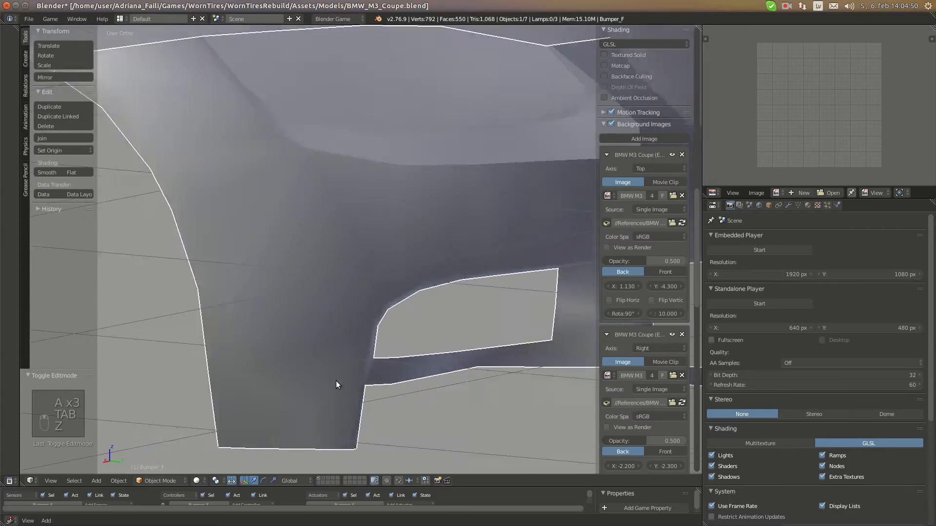
# - Shift the knife cut's bottom-edge vertex about 0.003 along X in top view and refine its X position in front view
pyautogui.press('KP_5')
pyautogui.press('KP_3')
pyautogui.press('KP_5')
pyautogui.press('z')
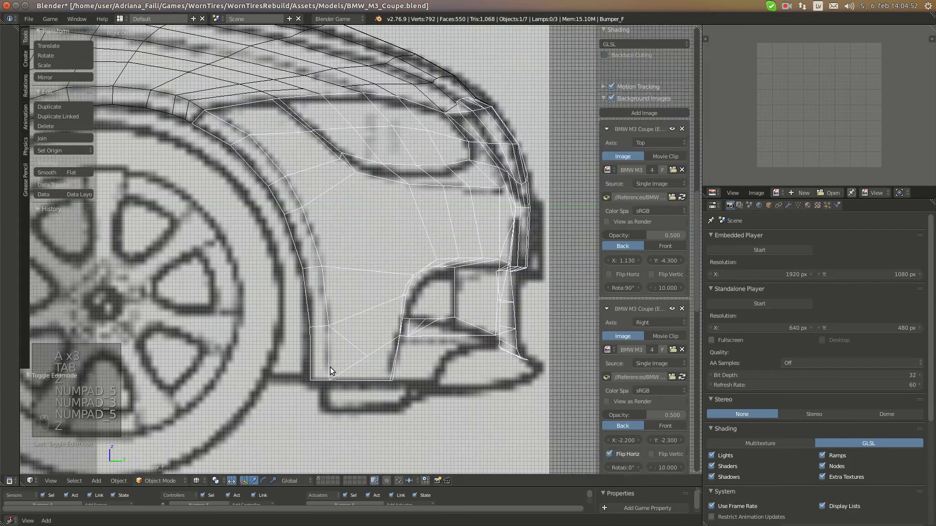
pyautogui.press('Tab')
pyautogui.rightClick(367, 425)
pyautogui.press('KP_7')
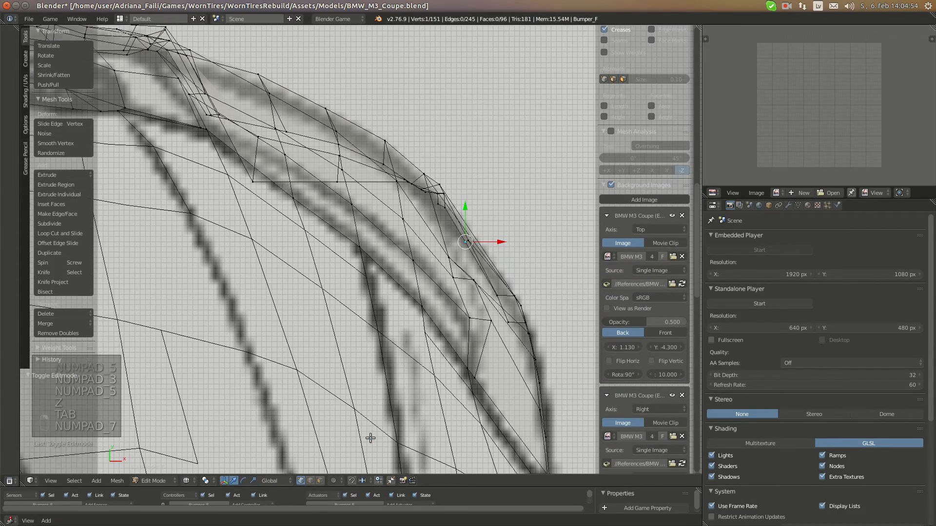
pyautogui.moveTo(487, 240); pyautogui.dragTo(489, 240)
pyautogui.press('ctrl+KP_1')
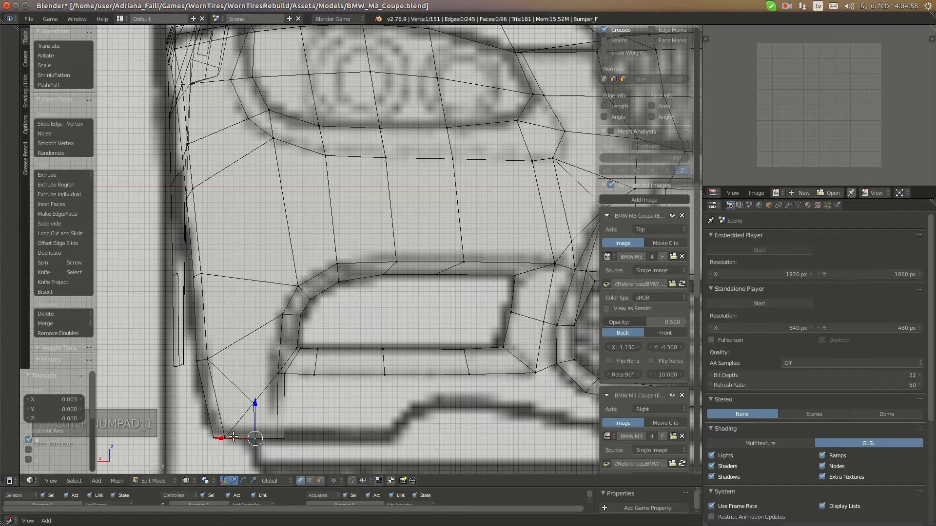
pyautogui.moveTo(233, 437); pyautogui.dragTo(229, 436)
# - Shift the knife cut's upper vertex on the diagonal edge about 0.017 along X and leave mesh editing
pyautogui.rightClick(248, 403)
pyautogui.moveTo(223, 405); pyautogui.dragTo(214, 405)
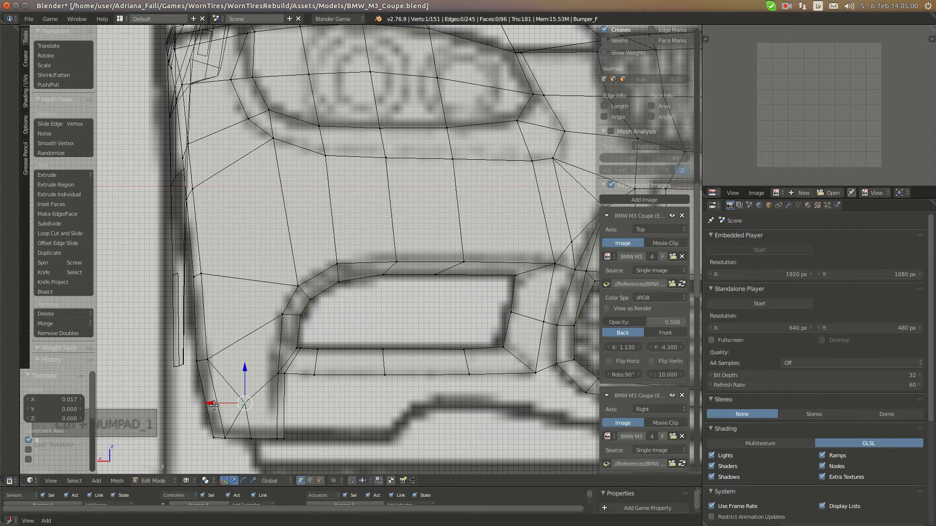
pyautogui.press('a')
pyautogui.press('a')
pyautogui.press('a')
pyautogui.press('Tab')
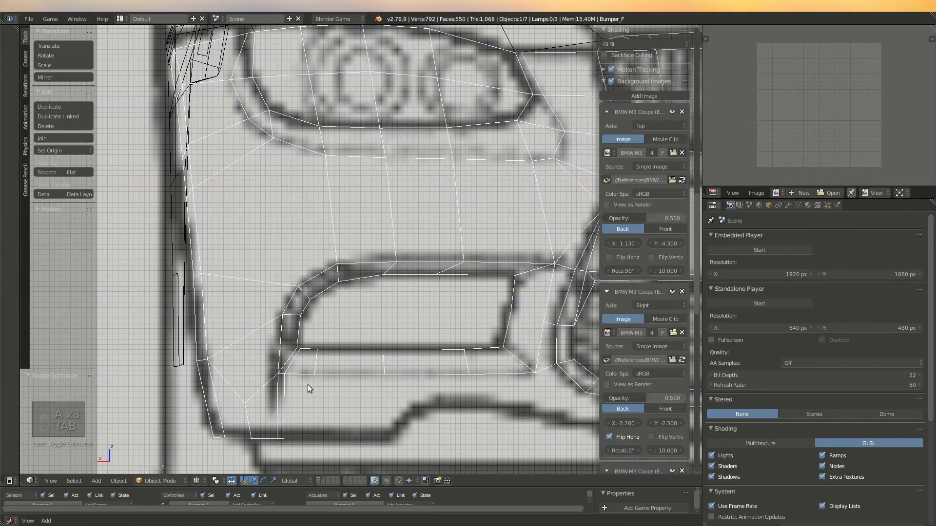
# - Inspect the bumper's lower corner in perspective, side and front views, in both wireframe and solid shading
pyautogui.press('KP_5')
pyautogui.press('KP_Decimal')
pyautogui.press('z')
pyautogui.moveTo(308, 385); pyautogui.dragTo(286, 382, button='middle')
pyautogui.press('z')
pyautogui.press('Tab')
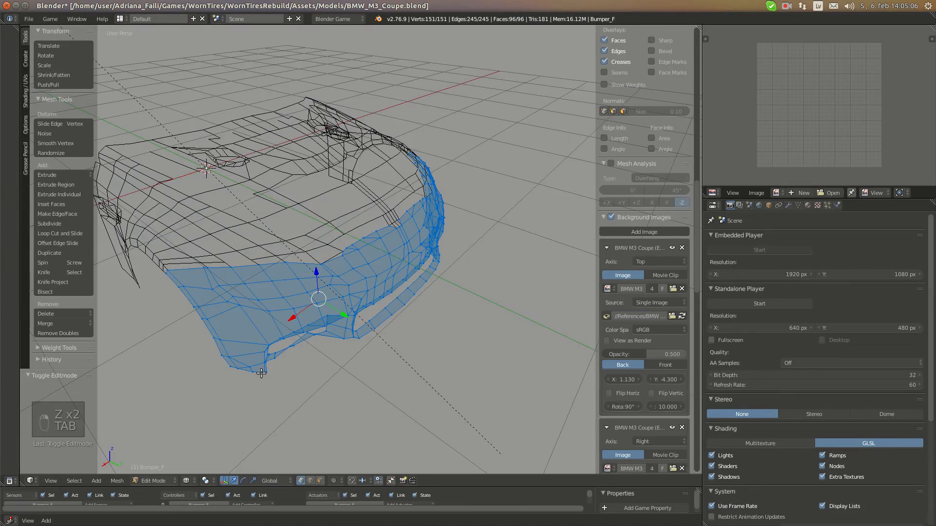
pyautogui.press('KP_3')
pyautogui.press('KP_5')
pyautogui.press('z')
pyautogui.scroll(3, 427, 331)
pyautogui.press('ctrl+KP_1')
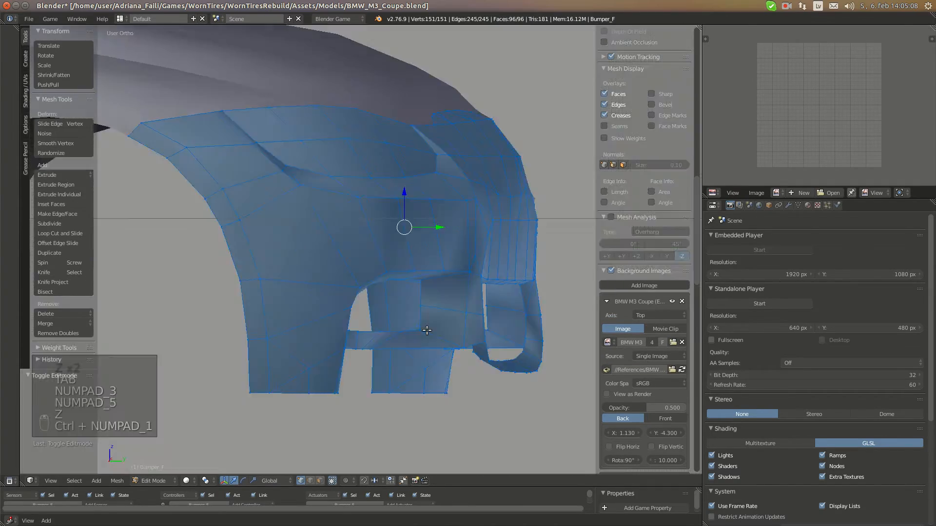
pyautogui.scroll(-3, 217, 357)
pyautogui.keyDown('shift'); pyautogui.moveTo(217, 357); pyautogui.dragTo(348, 302, button='middle'); pyautogui.keyUp('shift')
pyautogui.scroll(4, 231, 357)
pyautogui.keyDown('shift'); pyautogui.moveTo(253, 374); pyautogui.dragTo(271, 342, button='middle'); pyautogui.keyUp('shift')
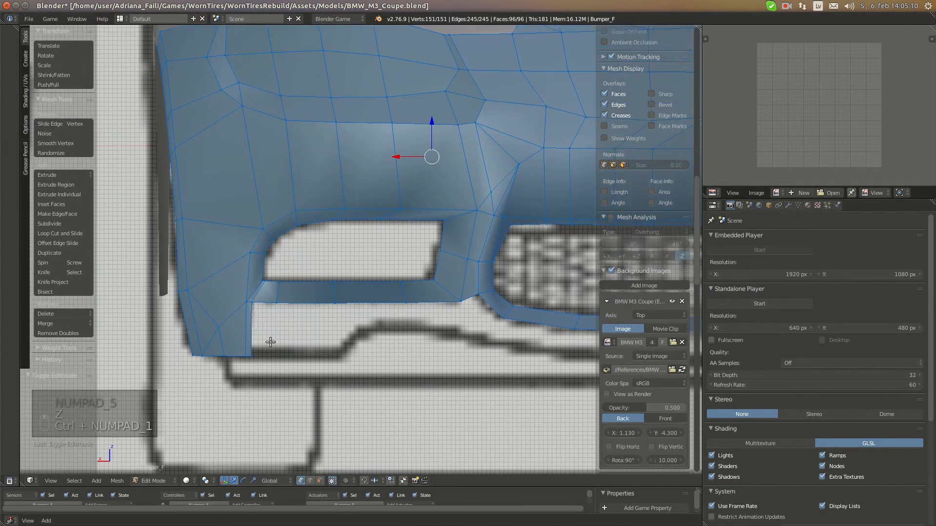
# - Examine the bumper below the side opening in the BMW M3 photo in Chromium and compare it with the mesh in Blender
pyautogui.press('a')
pyautogui.moveTo(20, 105)
pyautogui.click(13, 81)
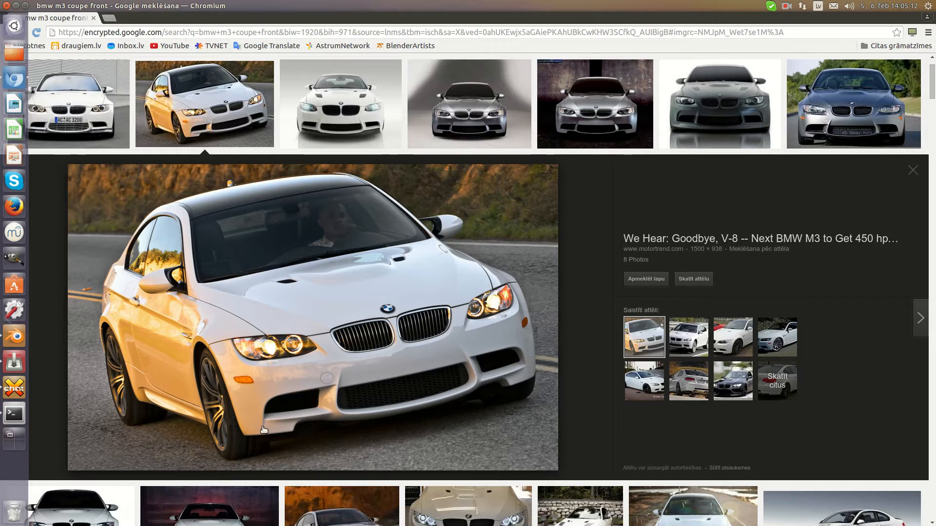
pyautogui.click(13, 337)
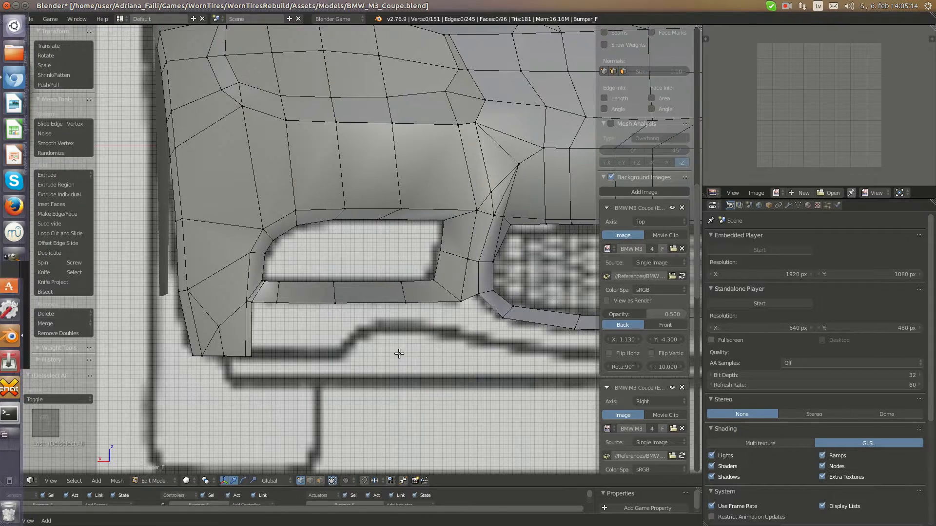
pyautogui.moveTo(1, 155)
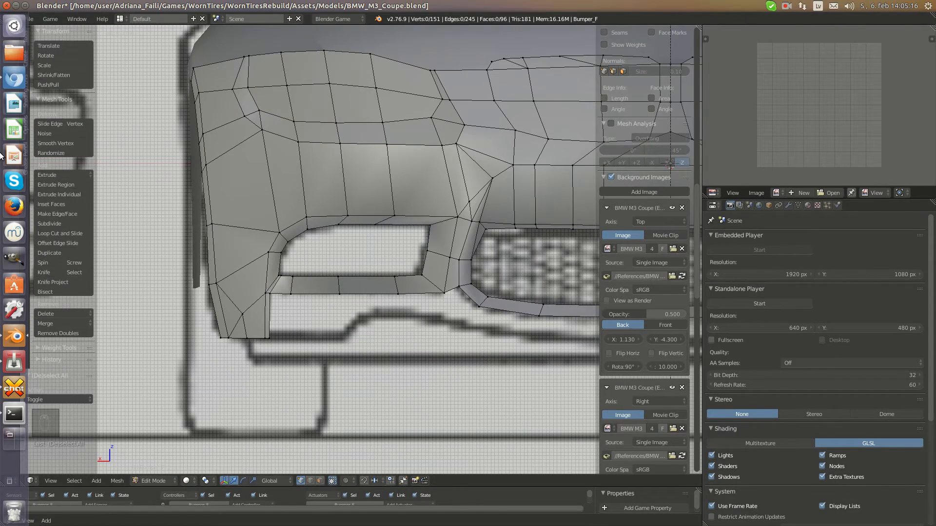
pyautogui.click(13, 79)
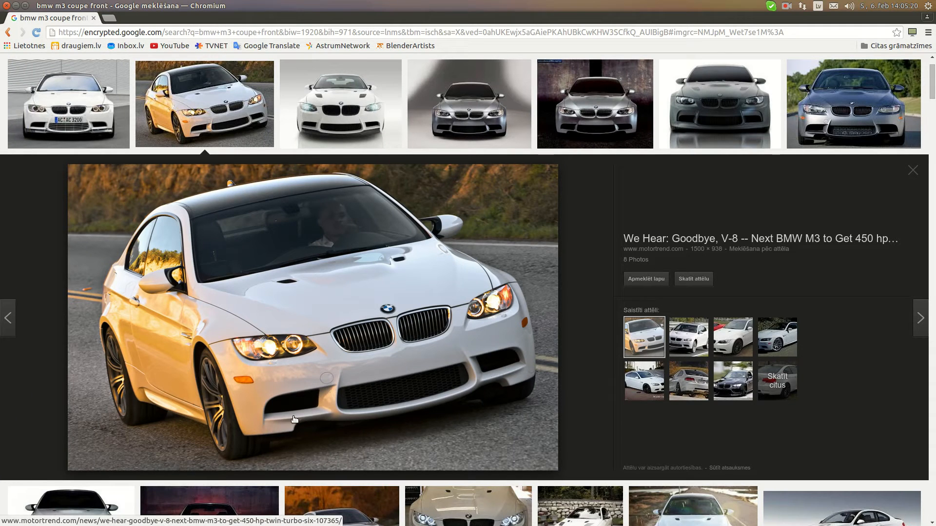
pyautogui.moveTo(1, 363)
pyautogui.click(18, 331)
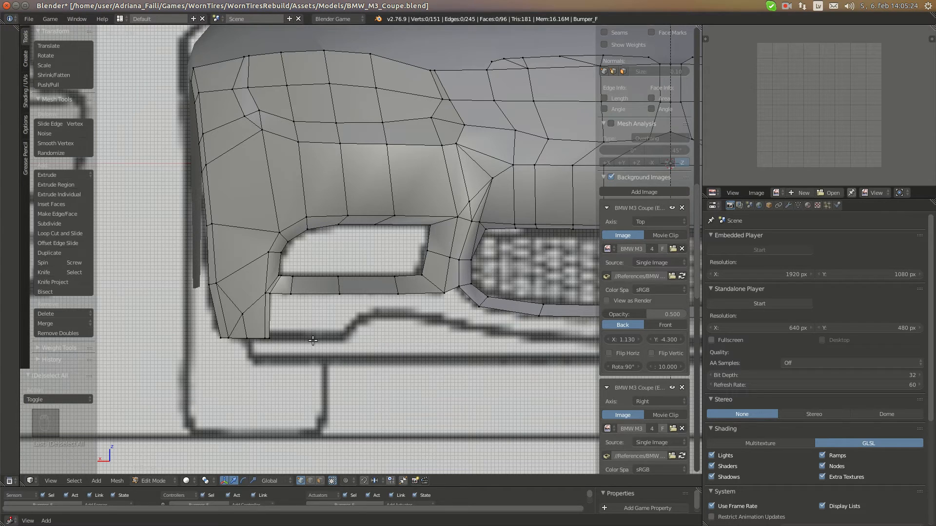
# - Shift the bottom corner vertex below the opening about -0.001 along Y in top view and check it from the side
pyautogui.moveTo(275, 342); pyautogui.dragTo(302, 322, button='right')
pyautogui.press('KP_7')
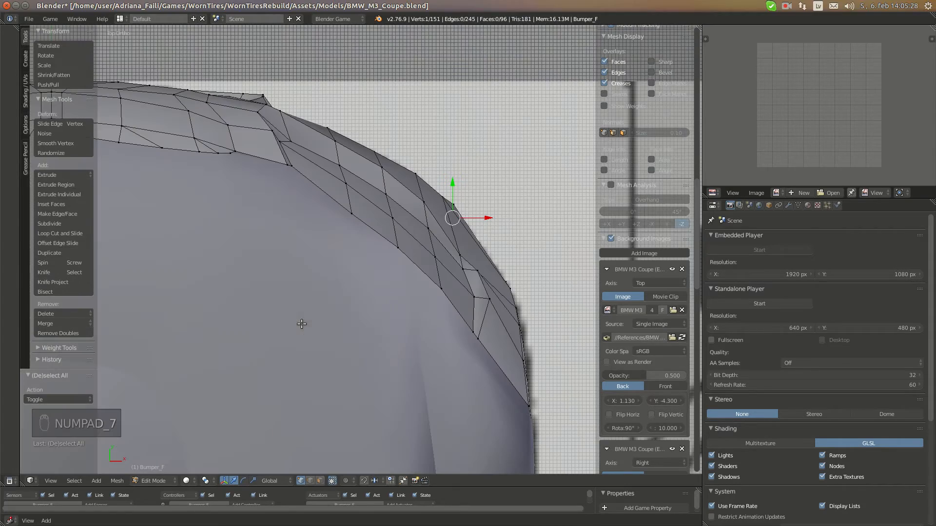
pyautogui.press('z')
pyautogui.press('g')
pyautogui.press('y')
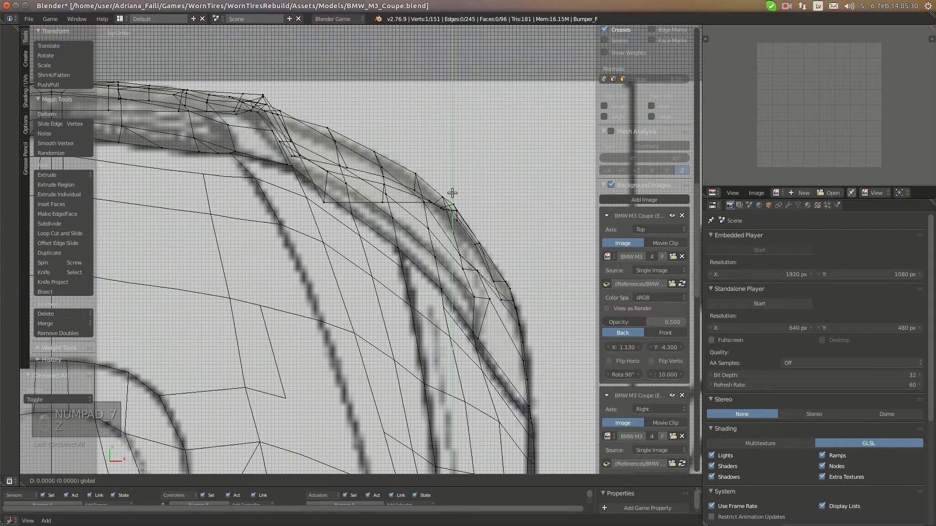
pyautogui.click(453, 194)
pyautogui.press('KP_3')
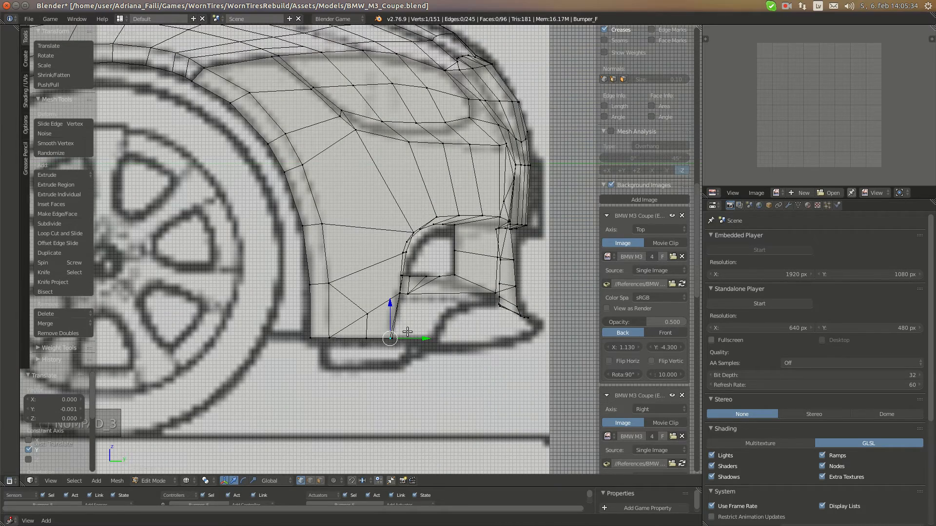
# - After checking the photo in Chromium, extrude three vertices of the opening's lower lip in Blender by about 0.023 along X and -0.061 along Z
pyautogui.press('ctrl+KP_1')
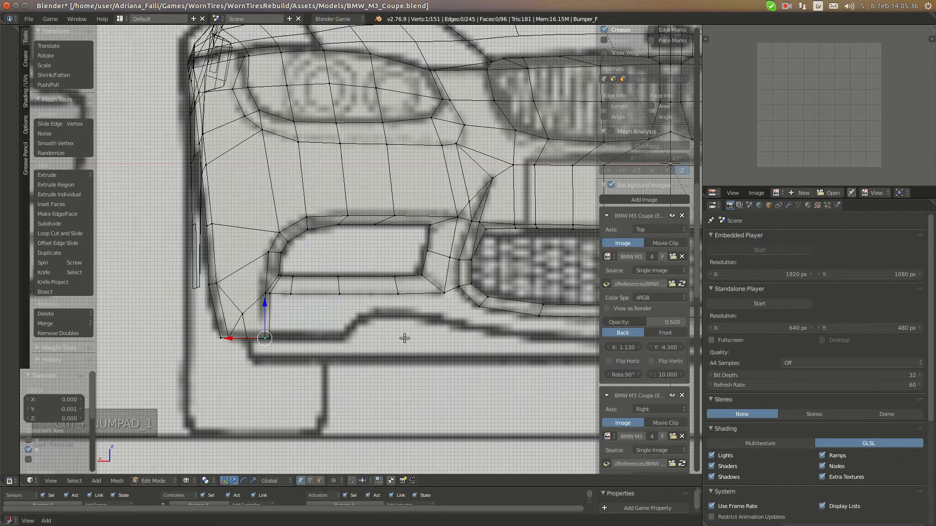
pyautogui.scroll(3, 256, 311)
pyautogui.scroll(1, 233, 313)
pyautogui.keyDown('shift'); pyautogui.rightClick(239, 326); pyautogui.keyUp('shift')
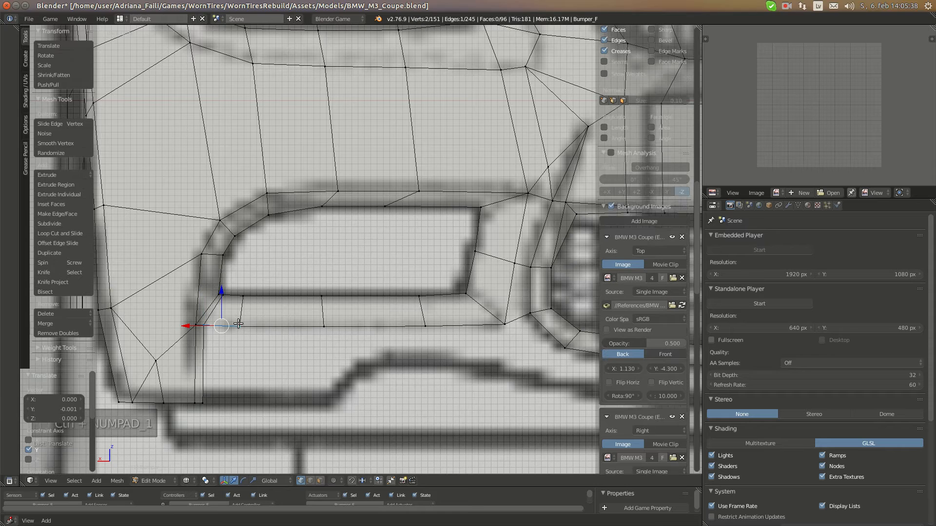
pyautogui.rightClick(239, 326)
pyautogui.keyDown('shift'); pyautogui.rightClick(324, 326); pyautogui.keyUp('shift')
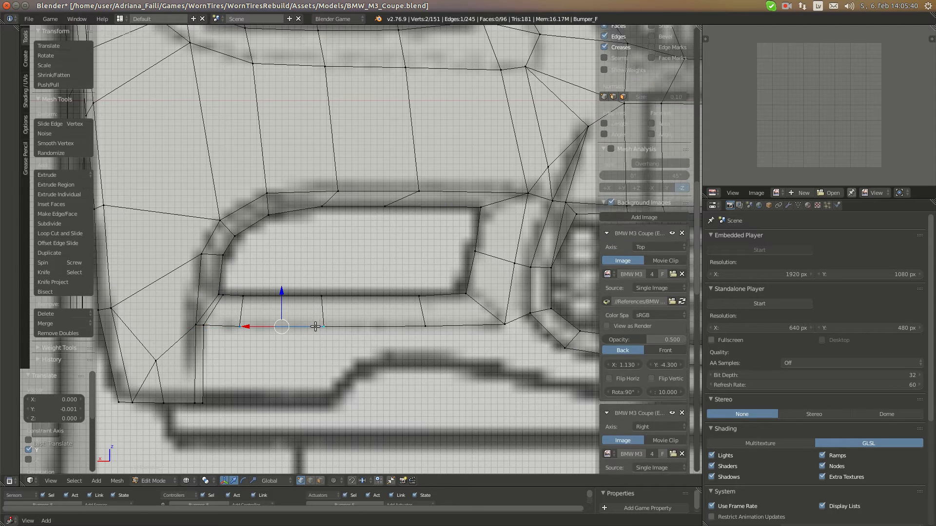
pyautogui.keyDown('shift'); pyautogui.rightClick(505, 324); pyautogui.keyUp('shift')
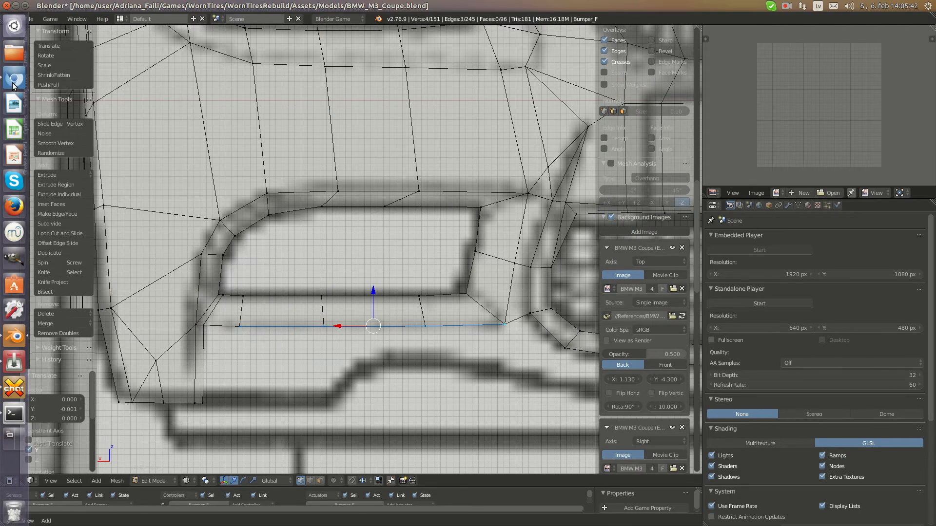
pyautogui.click(14, 82)
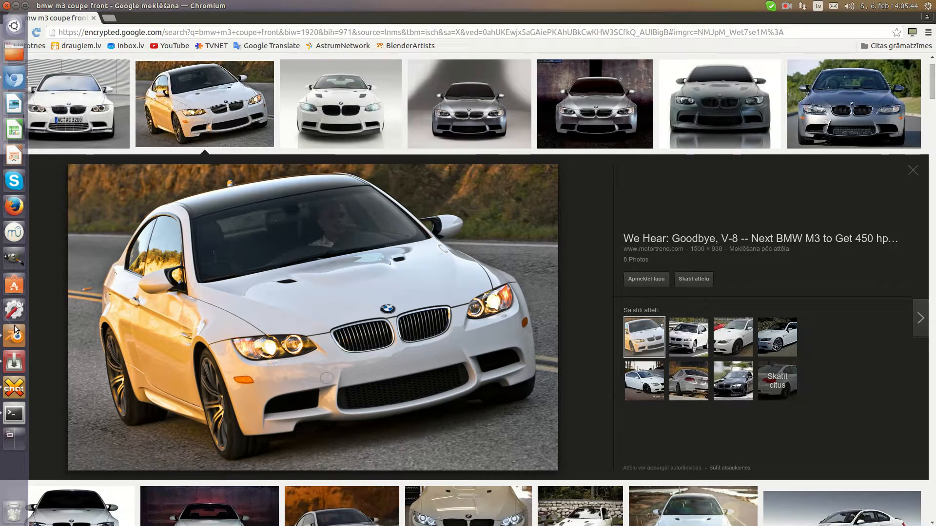
pyautogui.click(15, 330)
pyautogui.keyDown('shift'); pyautogui.rightClick(505, 324); pyautogui.keyUp('shift')
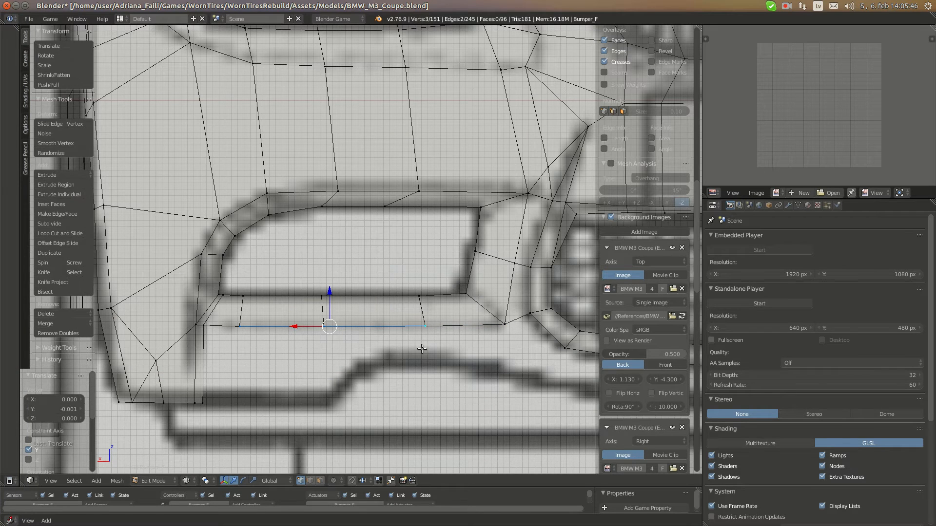
pyautogui.press('e')
pyautogui.click(408, 386)
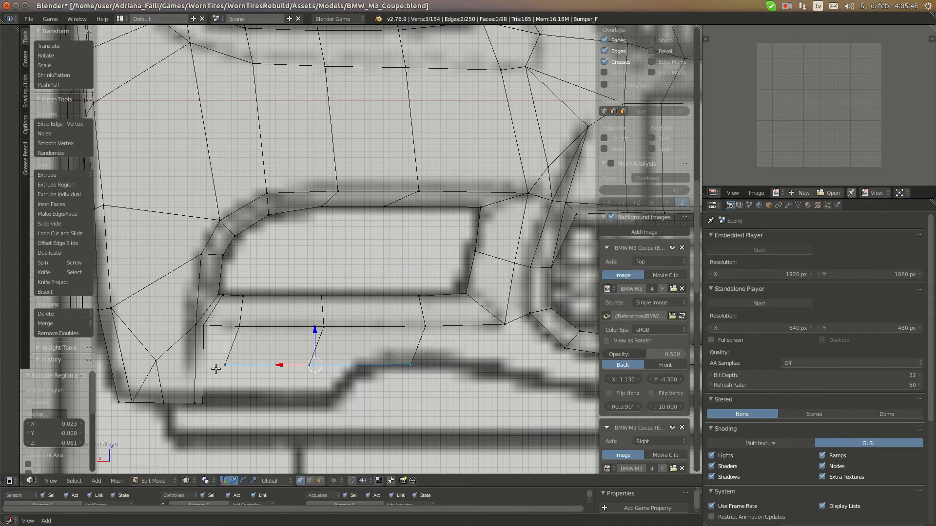
# - Move the two outer extruded vertices about -0.025 along X and -0.057 along Z onto the bumper's bottom outline
pyautogui.rightClick(219, 368)
pyautogui.press('g')
pyautogui.click(325, 397)
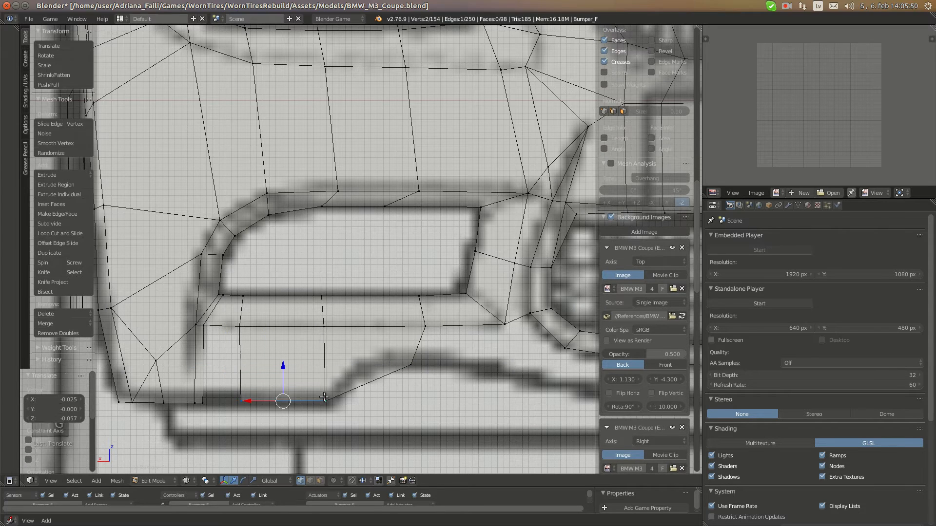
# - Fit the three extruded vertices to the blueprint's lower outline, moving the inner one about 0.022 X and 0.016 Z, and fill the corner gap
pyautogui.rightClick(329, 401)
pyautogui.press('g')
pyautogui.click(332, 401)
pyautogui.rightClick(238, 399)
pyautogui.press('g')
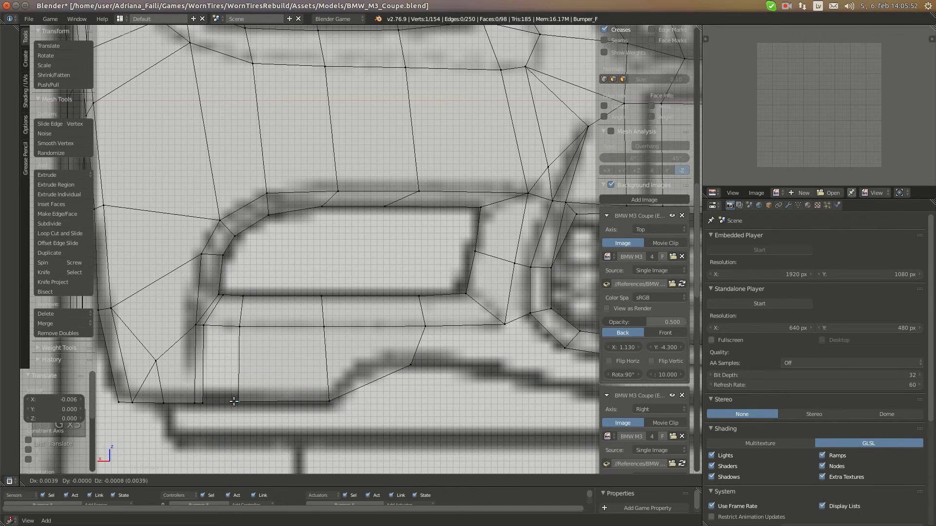
pyautogui.click(235, 399)
pyautogui.rightClick(400, 362)
pyautogui.press('g')
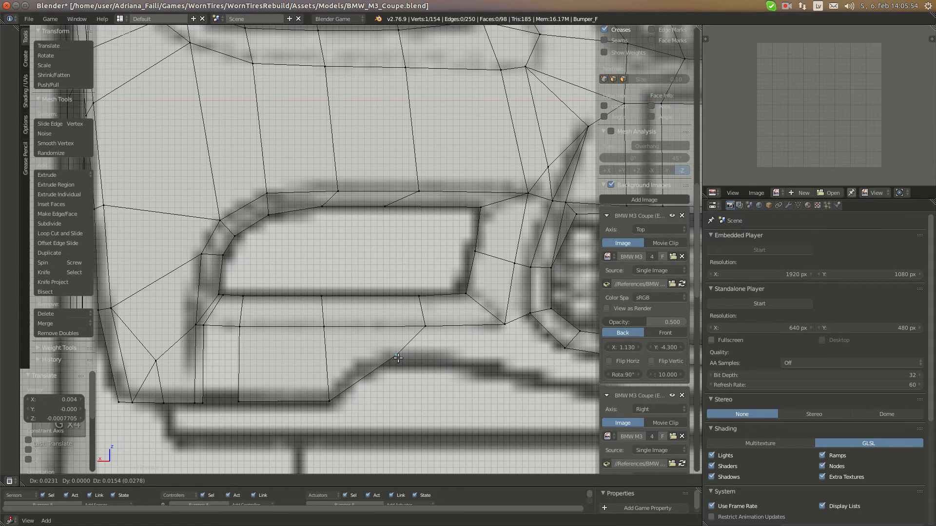
pyautogui.click(399, 357)
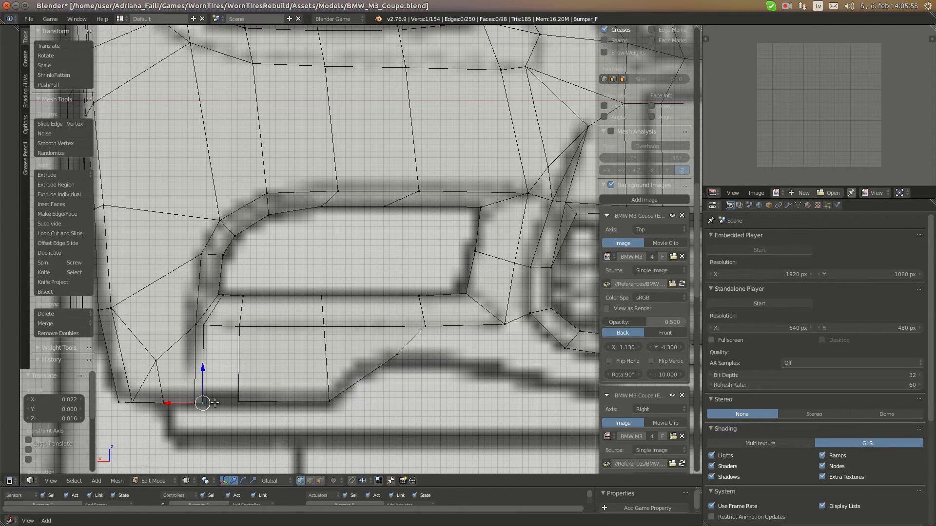
pyautogui.press('f')
pyautogui.press('a')
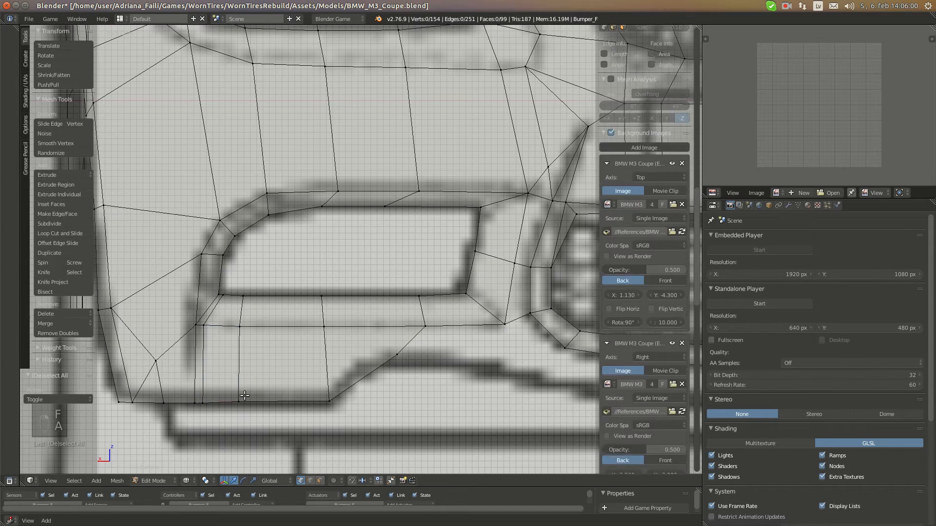
# - In side view, move the lower corner vertex about 0.072 and the notch vertex above it about 0.143 along Y onto the blueprint outline
pyautogui.rightClick(249, 408)
pyautogui.moveTo(238, 383); pyautogui.dragTo(329, 392)
pyautogui.press('KP_3')
pyautogui.keyDown('shift'); pyautogui.moveTo(452, 361); pyautogui.dragTo(339, 313, button='middle'); pyautogui.keyUp('shift')
pyautogui.moveTo(341, 346); pyautogui.dragTo(386, 346)
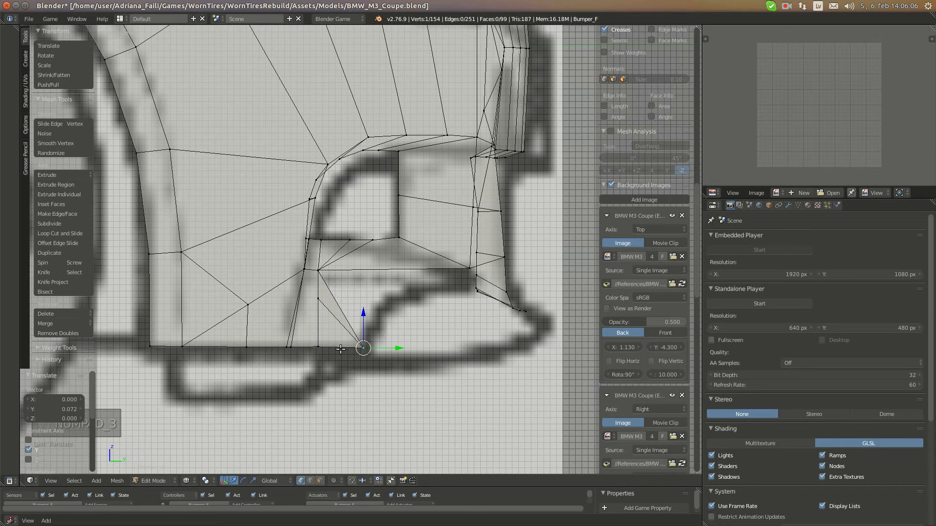
pyautogui.press('ctrl+KP_1')
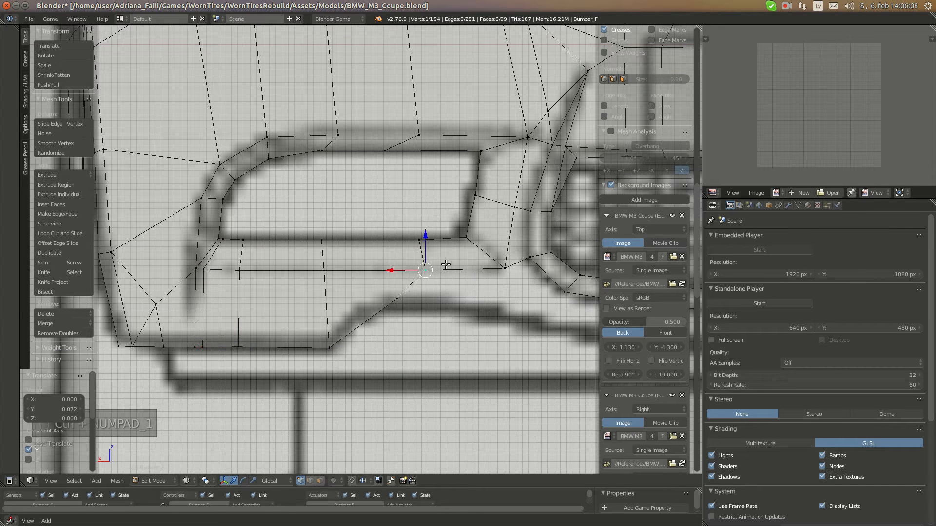
pyautogui.press('KP_1')
pyautogui.press('KP_3')
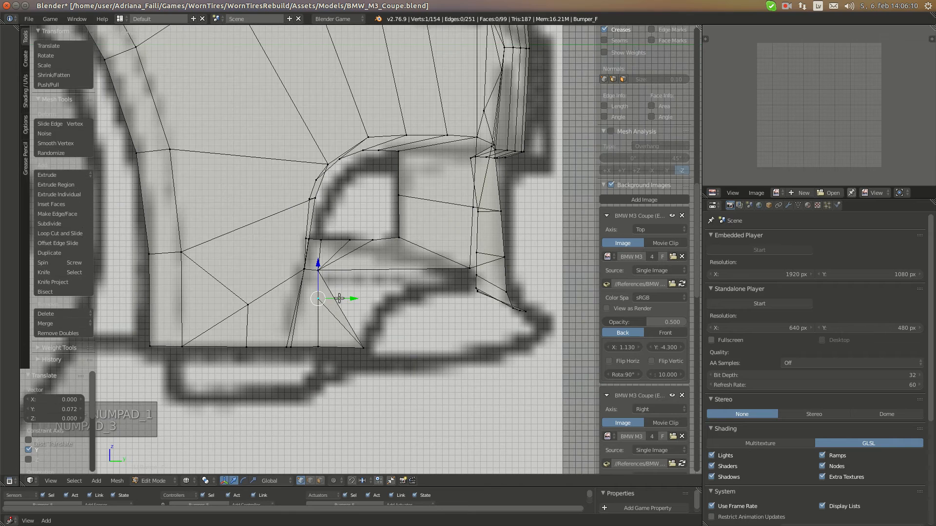
pyautogui.moveTo(339, 298); pyautogui.dragTo(430, 298)
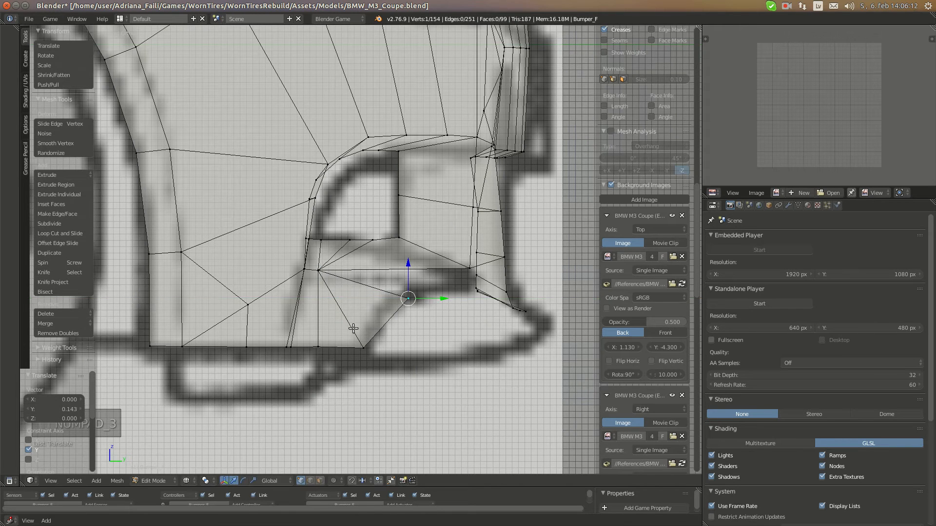
# - Move the three lip vertices below the side opening forward along Y in side view, the outermost one by about 0.053
pyautogui.press('ctrl+KP_1')
pyautogui.rightClick(422, 271)
pyautogui.press('KP_3')
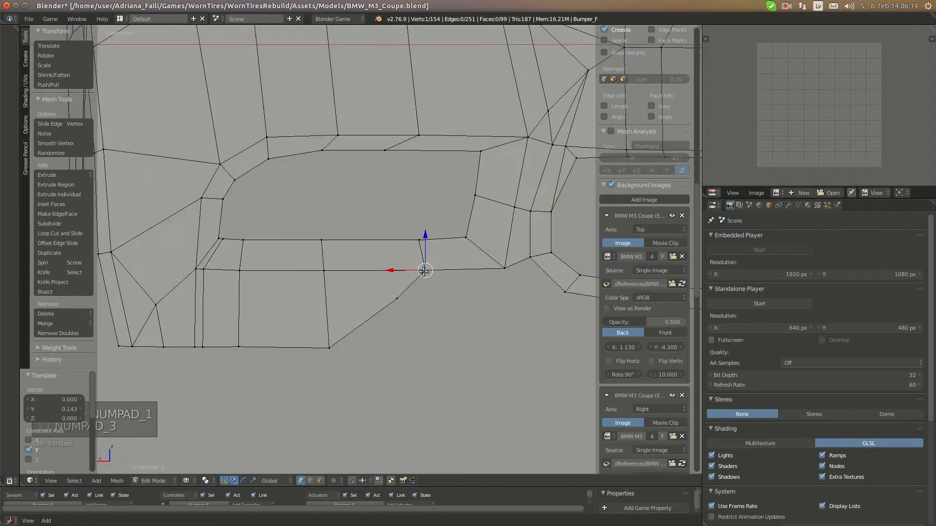
pyautogui.moveTo(359, 263); pyautogui.dragTo(463, 269)
pyautogui.moveTo(358, 272); pyautogui.dragTo(439, 271)
pyautogui.moveTo(350, 269); pyautogui.dragTo(385, 274)
pyautogui.press('ctrl+KP_1')
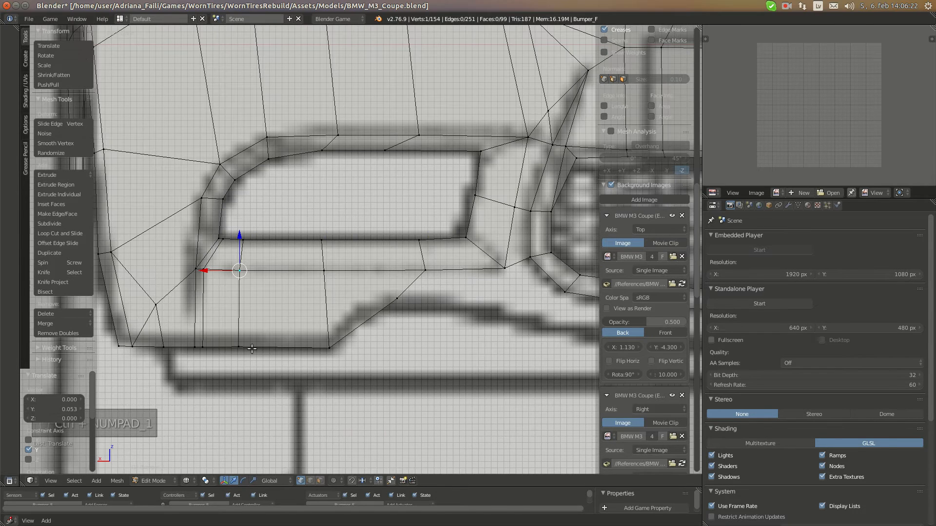
# - Adjust two bottom-edge vertices along Y in side view, the outer one by about 0.0008 and the lower corner one by about -0.016
pyautogui.moveTo(244, 348); pyautogui.dragTo(259, 351, button='right')
pyautogui.rightClick(264, 358)
pyautogui.press('KP_3')
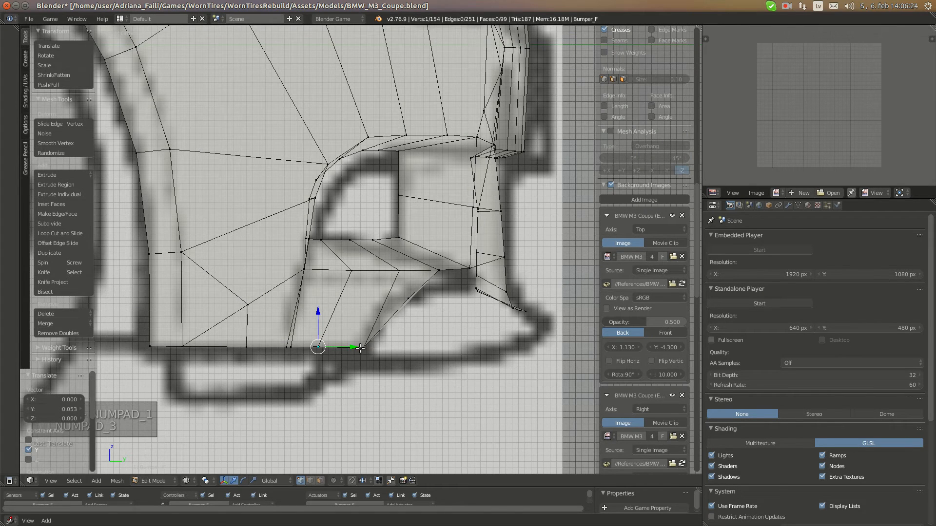
pyautogui.press('g')
pyautogui.press('y')
pyautogui.click(352, 347)
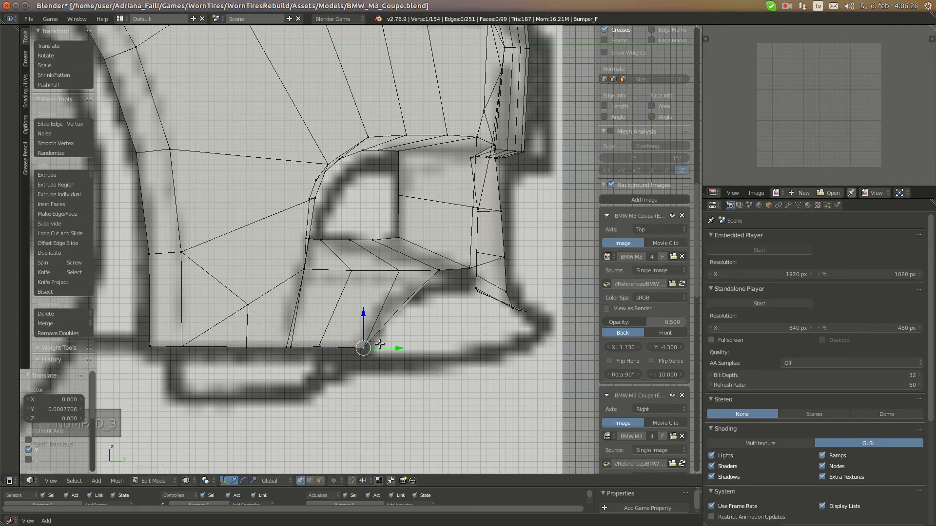
pyautogui.press('g')
pyautogui.press('y')
pyautogui.click(374, 347)
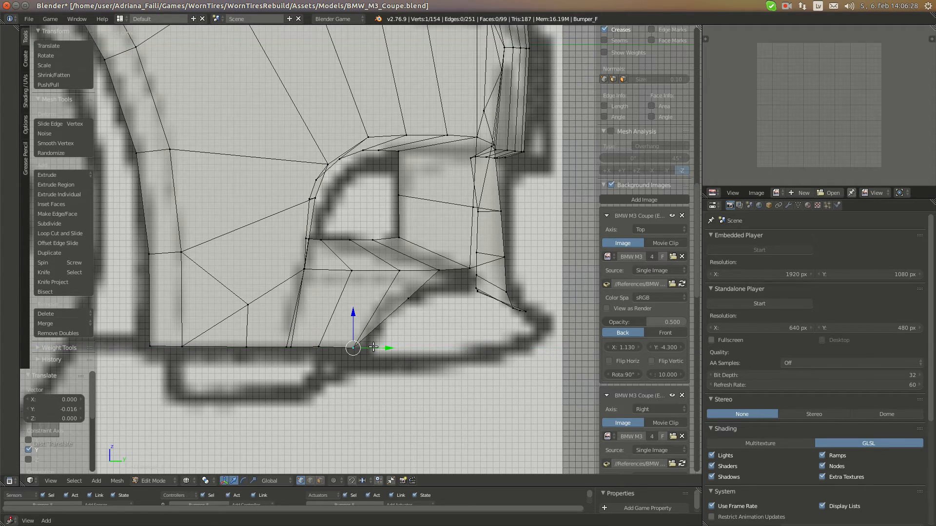
# - Lower the notch vertex about 0.002 along Z in back view and check it from the side
pyautogui.press('ctrl+KP_1')
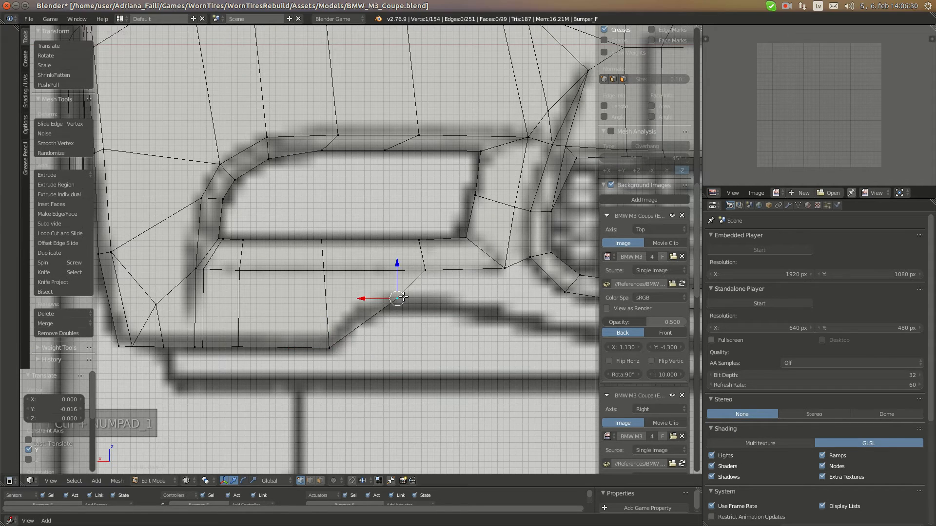
pyautogui.moveTo(398, 277); pyautogui.dragTo(397, 278)
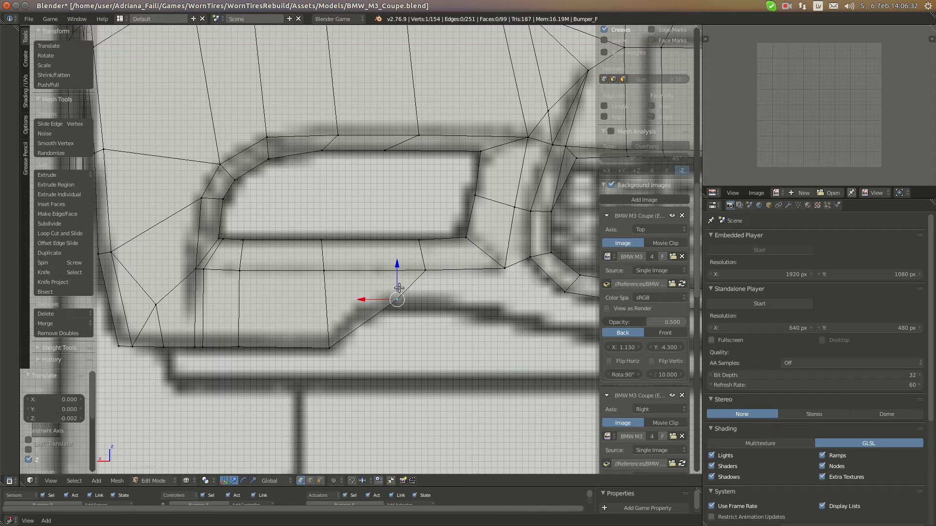
pyautogui.press('KP_3')
pyautogui.press('ctrl+KP_1')
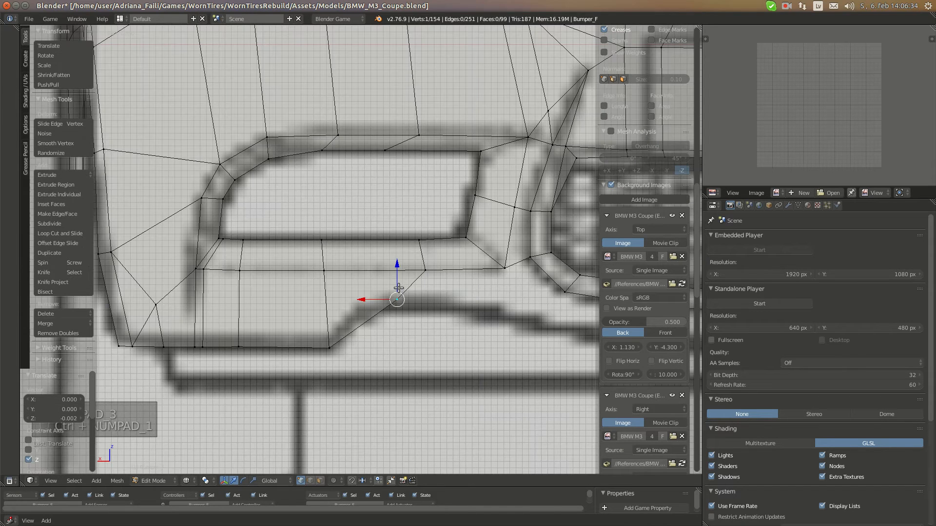
# - Knife an edge from the middle lip vertex to the notch vertex, and shift the notch vertex along Y in side view
pyautogui.press('k')
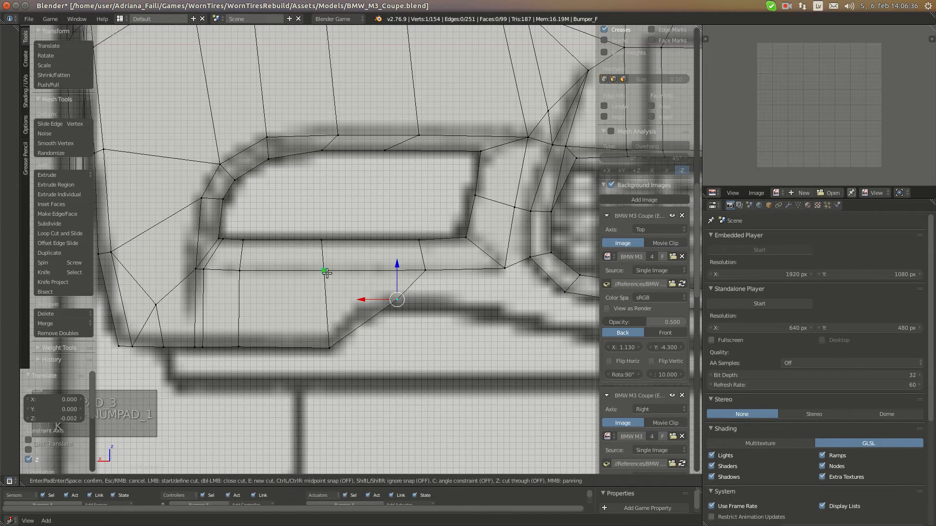
pyautogui.click(325, 271)
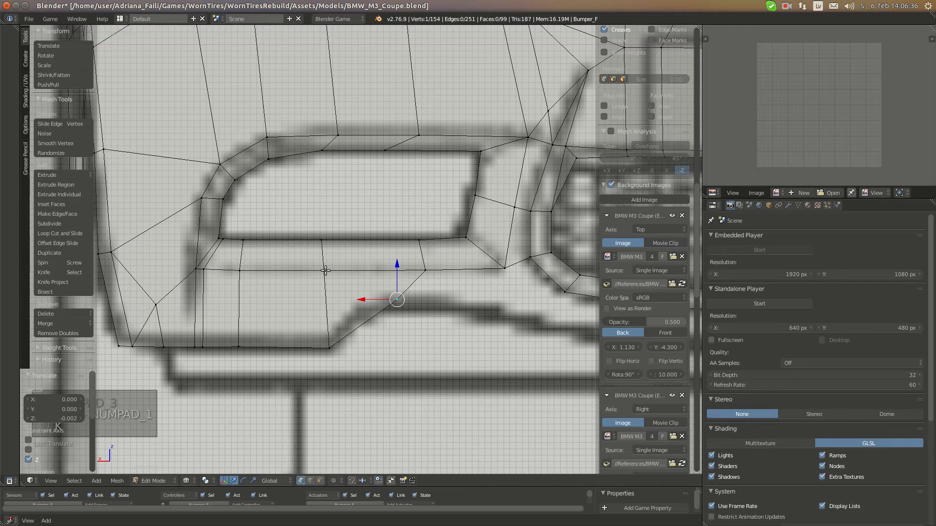
pyautogui.click(398, 298)
pyautogui.press('Return')
pyautogui.press('KP_3')
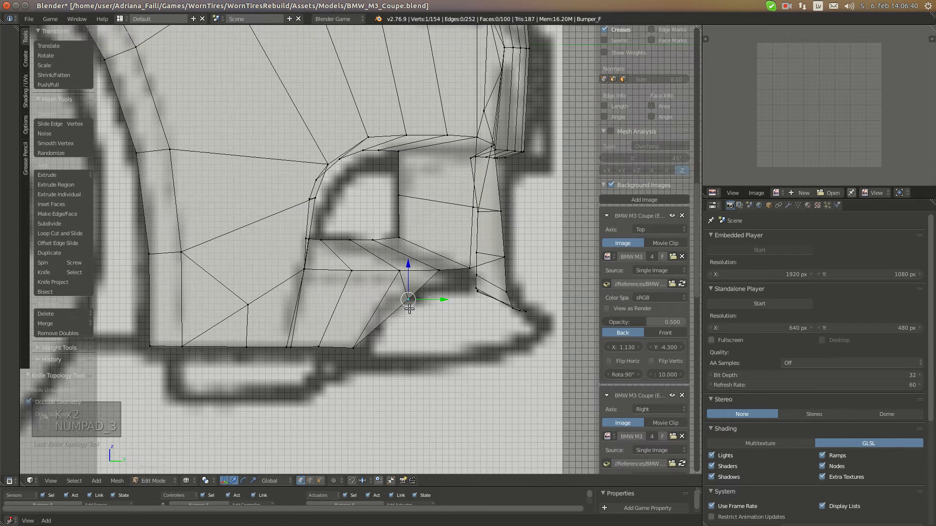
pyautogui.press('g')
pyautogui.press('y')
pyautogui.click(420, 297)
# - Examine the solid-shaded bumper in perspective around the new faces below the side opening
pyautogui.press('a')
pyautogui.press('a')
pyautogui.press('a')
pyautogui.press('a')
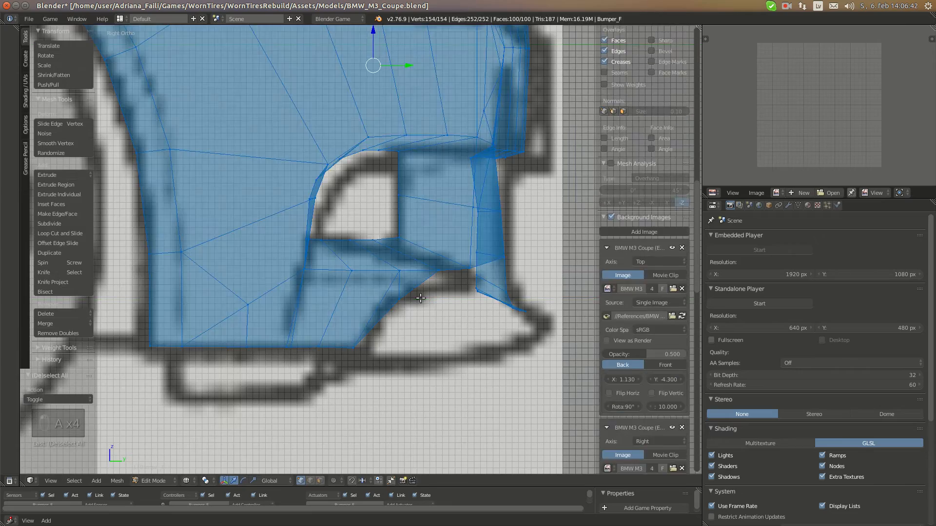
pyautogui.press('Tab')
pyautogui.press('KP_5')
pyautogui.press('KP_Decimal')
pyautogui.press('z')
pyautogui.scroll(4, 373, 276)
pyautogui.moveTo(372, 276); pyautogui.dragTo(300, 329, button='middle')
pyautogui.scroll(-2, 276, 291)
# - Adjust the bottom vertex at the bumper's corner slightly along Y and about -0.0004 along Z in side view
pyautogui.press('Tab')
pyautogui.rightClick(301, 331)
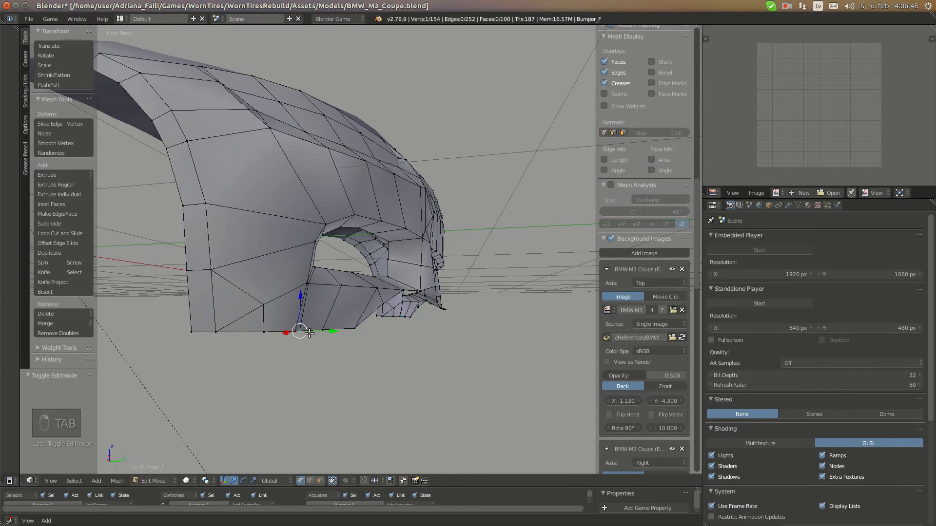
pyautogui.press('KP_3')
pyautogui.press('KP_5')
pyautogui.scroll(4, 342, 307)
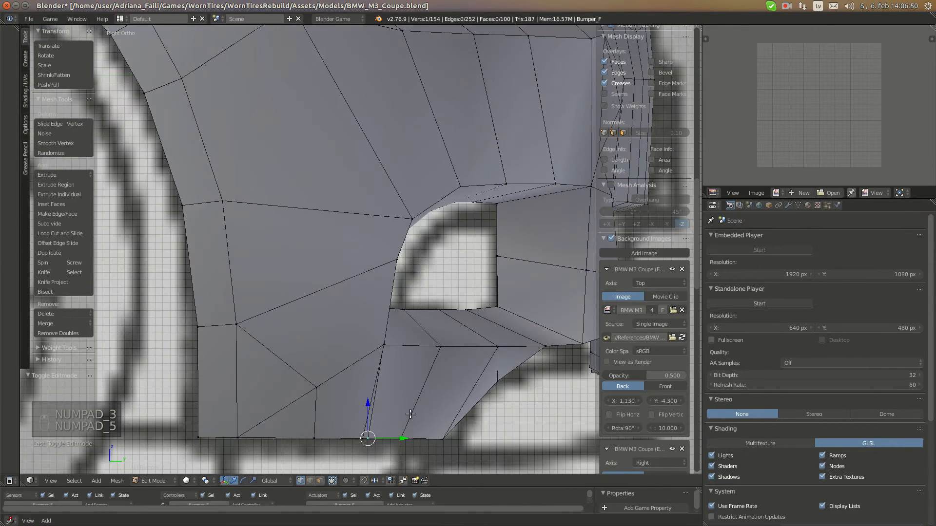
pyautogui.moveTo(391, 438); pyautogui.dragTo(412, 439)
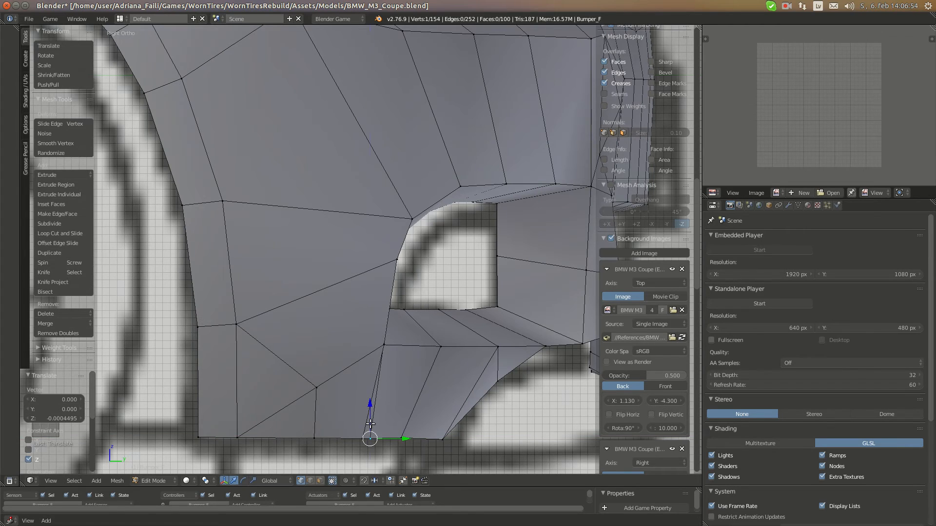
# - Examine the bumper's lower shape in back, perspective and side views, comparing it with the blueprints
pyautogui.press('KP_7')
pyautogui.press('ctrl+KP_1')
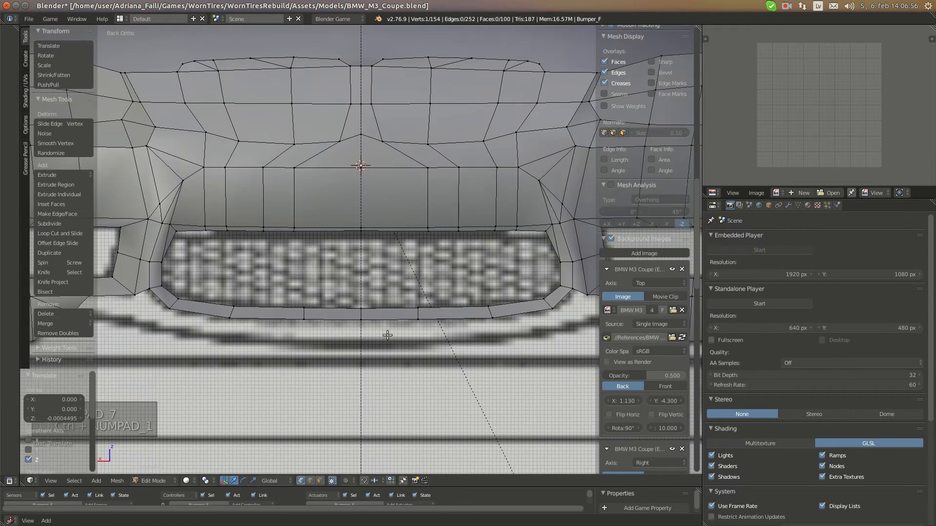
pyautogui.keyDown('shift'); pyautogui.moveTo(387, 336); pyautogui.dragTo(535, 358, button='middle'); pyautogui.keyUp('shift')
pyautogui.keyDown('shift'); pyautogui.moveTo(266, 347); pyautogui.dragTo(488, 297, button='middle'); pyautogui.keyUp('shift')
pyautogui.press('a')
pyautogui.press('a')
pyautogui.press('a')
pyautogui.press('Tab')
pyautogui.press('KP_5')
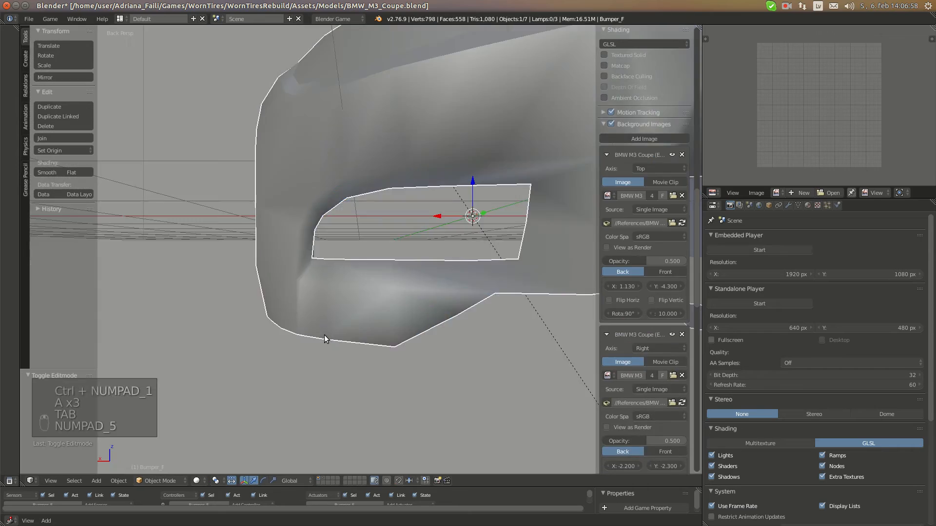
pyautogui.press('KP_Decimal')
pyautogui.press('z')
pyautogui.press('z')
pyautogui.moveTo(265, 317); pyautogui.dragTo(328, 310, button='middle')
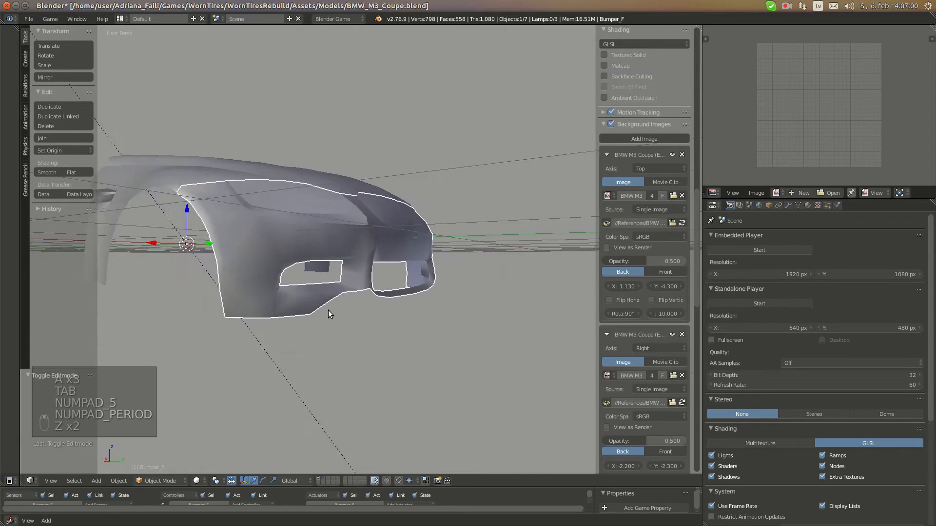
pyautogui.press('Tab')
pyautogui.press('KP_3')
pyautogui.press('KP_5')
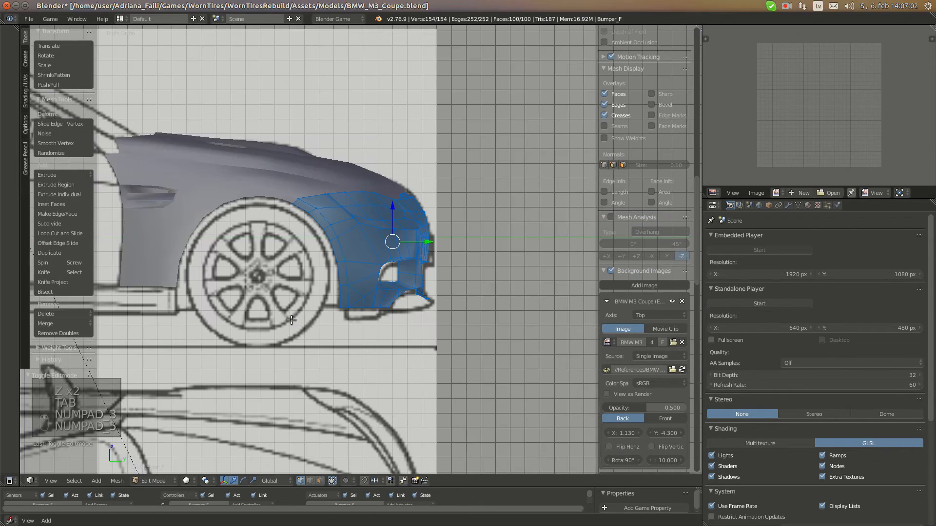
pyautogui.press('KP_1')
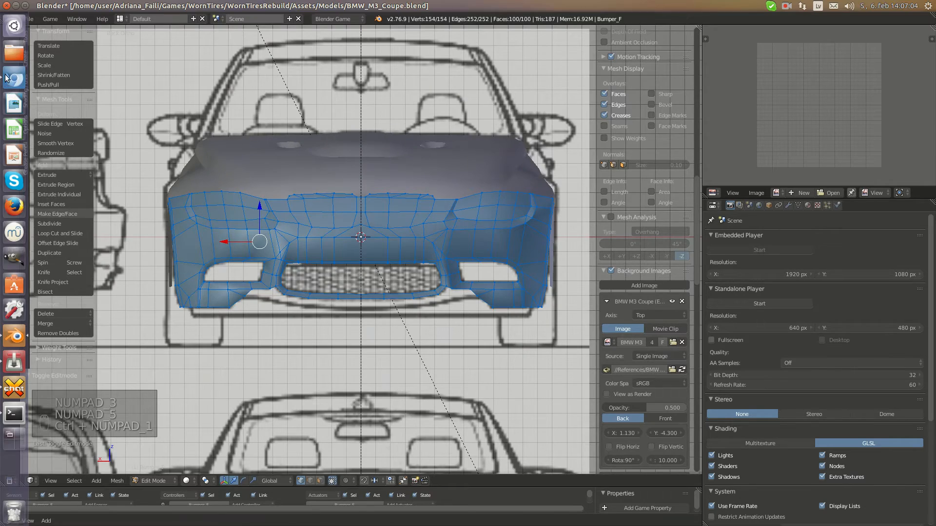
# - Compare the area between the side opening and the grille in the BMW M3 photo in Chromium with the mesh in Blender
pyautogui.click(8, 79)
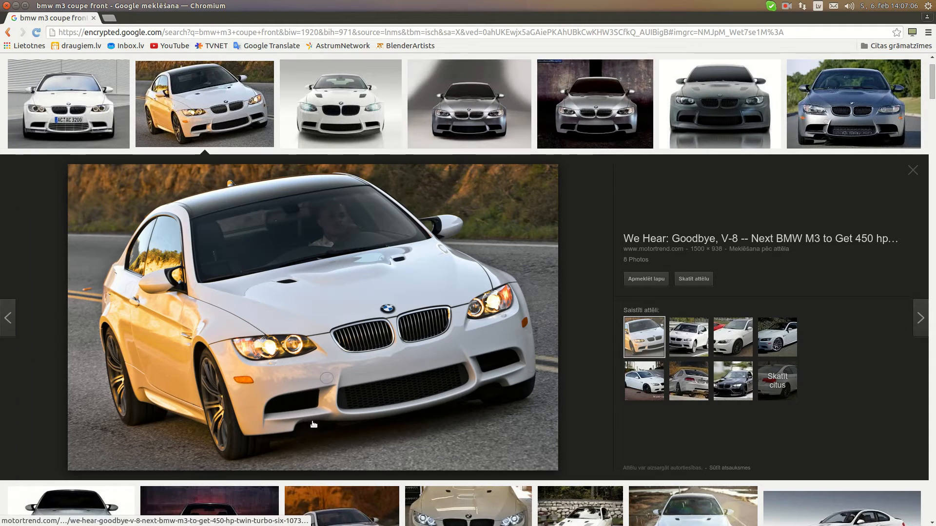
pyautogui.moveTo(0, 349)
pyautogui.click(17, 332)
pyautogui.scroll(2, 200, 327)
pyautogui.keyDown('shift'); pyautogui.moveTo(200, 327); pyautogui.dragTo(370, 322, button='middle'); pyautogui.keyUp('shift')
pyautogui.scroll(4, 371, 322)
pyautogui.scroll(3, 370, 321)
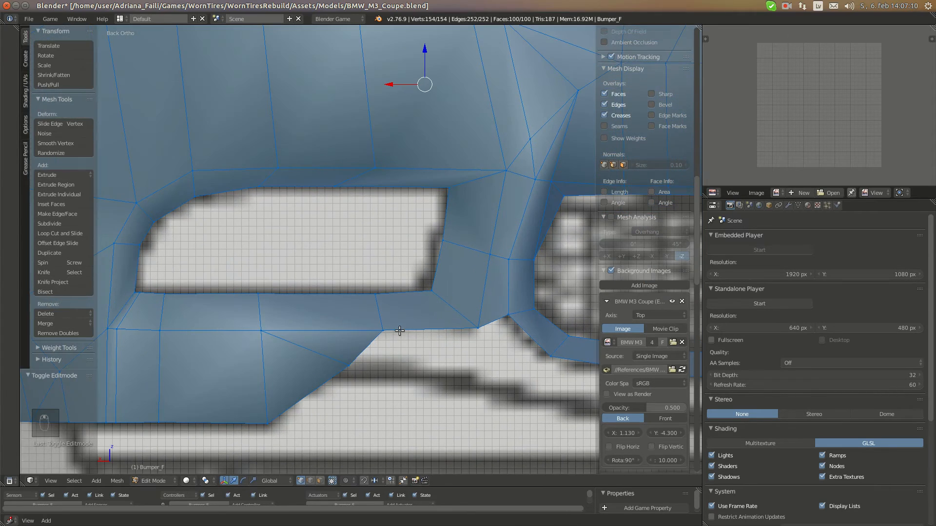
pyautogui.moveTo(0, 216)
pyautogui.click(12, 279)
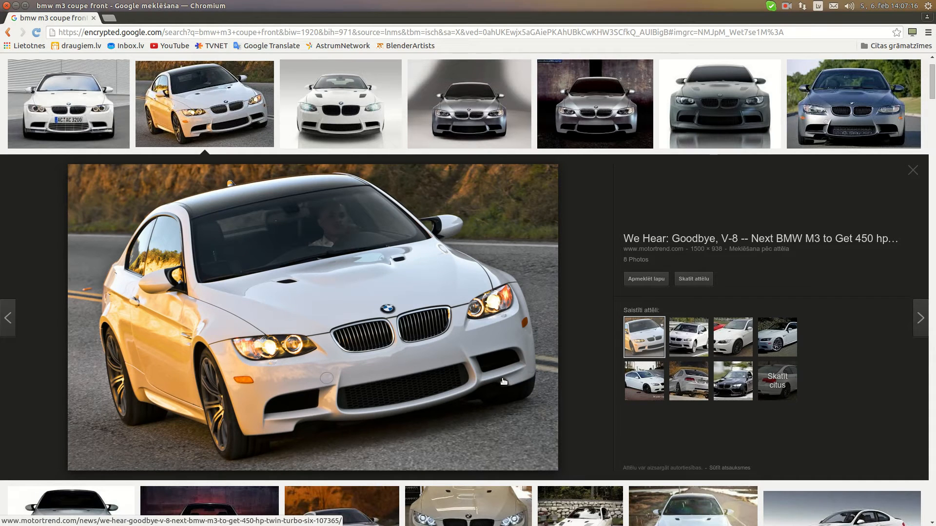
pyautogui.click(17, 332)
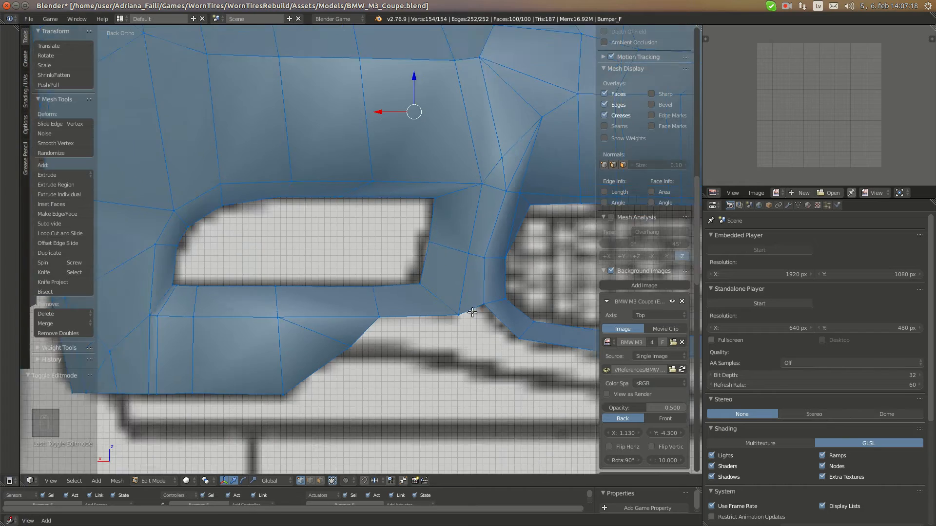
# - Extrude the lip edge between the side opening and the grille about 0.005 along X and -0.061 along Z
pyautogui.scroll(-2, 472, 312)
pyautogui.scroll(1, 460, 317)
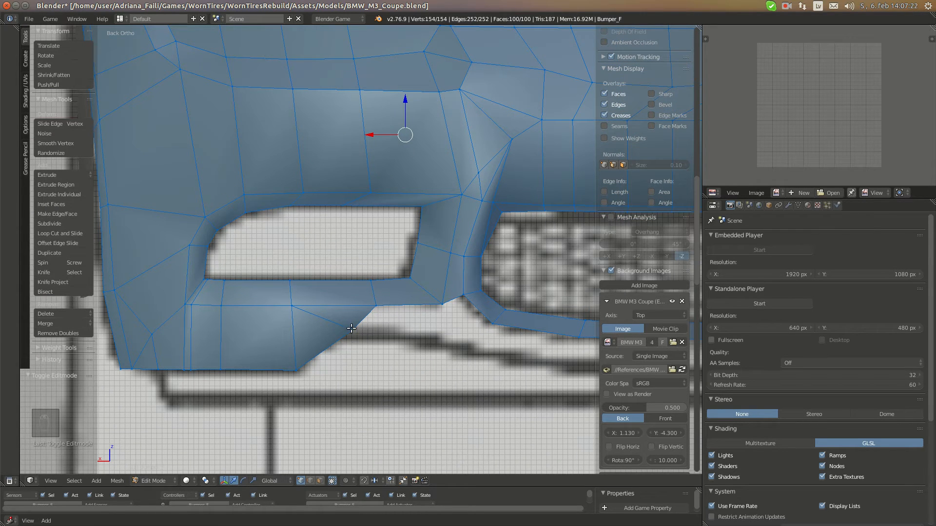
pyautogui.rightClick(375, 305)
pyautogui.keyDown('shift'); pyautogui.rightClick(441, 306); pyautogui.keyUp('shift')
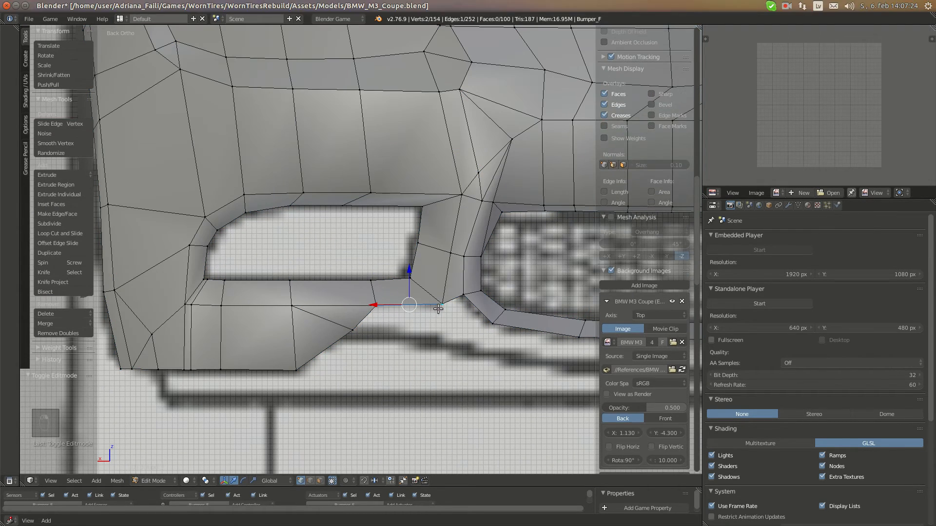
pyautogui.press('e')
pyautogui.click(437, 341)
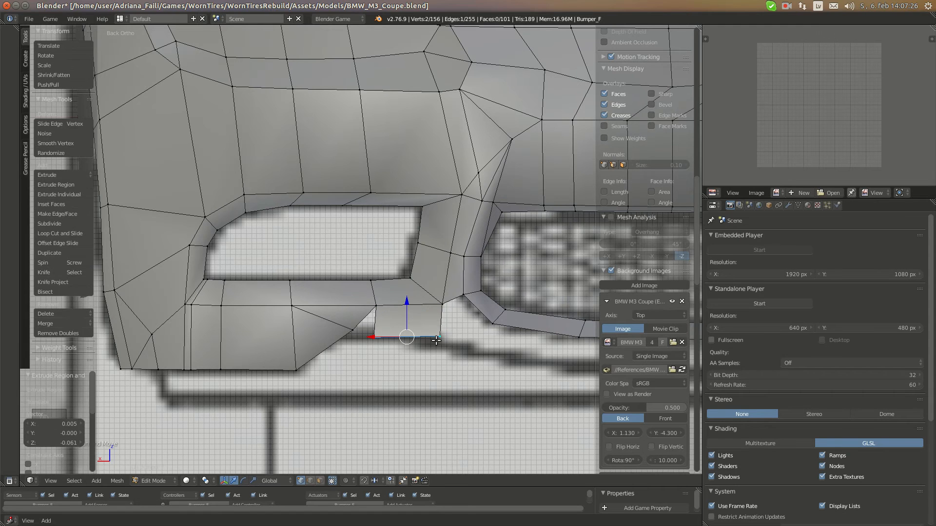
# - Shift the extruded lip edge about -0.064 along Y in side view, its outer vertex a further -0.039 and its grille-side vertex a further -0.054
pyautogui.press('KP_3')
pyautogui.moveTo(570, 337)
pyautogui.mouseDown()
pyautogui.moveTo(523, 335)
pyautogui.moveTo(536, 335)
pyautogui.mouseUp()
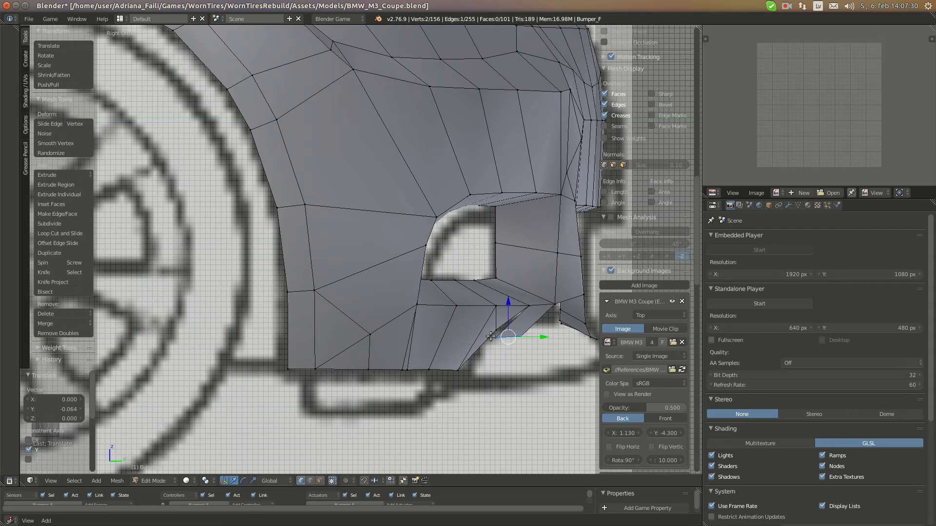
pyautogui.press('z')
pyautogui.rightClick(495, 338)
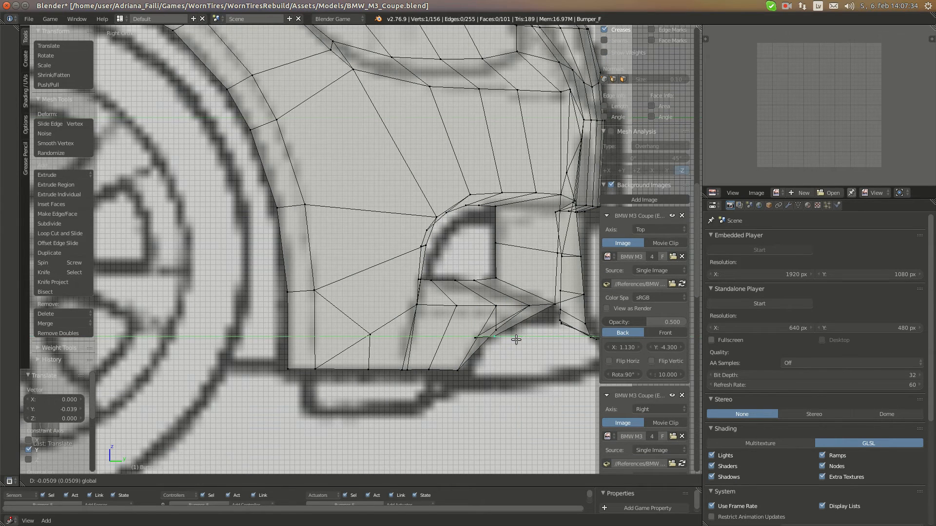
pyautogui.press('ctrl+KP_1')
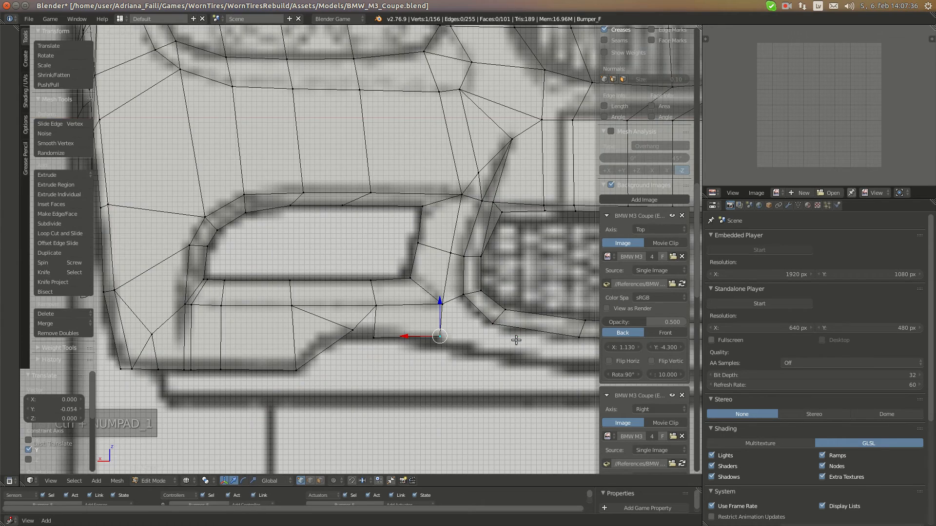
# - Nudge both vertices of the extruded lip edge about -0.003 along Y in side view
pyautogui.press('KP_3')
pyautogui.keyDown('shift'); pyautogui.rightClick(472, 337); pyautogui.keyUp('shift')
pyautogui.moveTo(504, 337); pyautogui.dragTo(503, 337)
# - Examine the gap beside the extruded lip face from several views and compare it with the BMW M3 photo in Chromium
pyautogui.press('ctrl+KP_1')
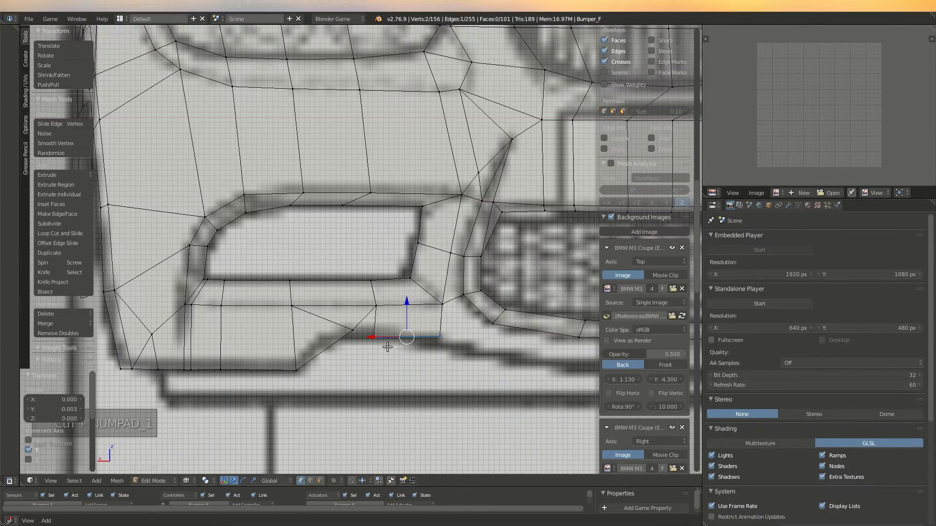
pyautogui.press('a')
pyautogui.rightClick(374, 336)
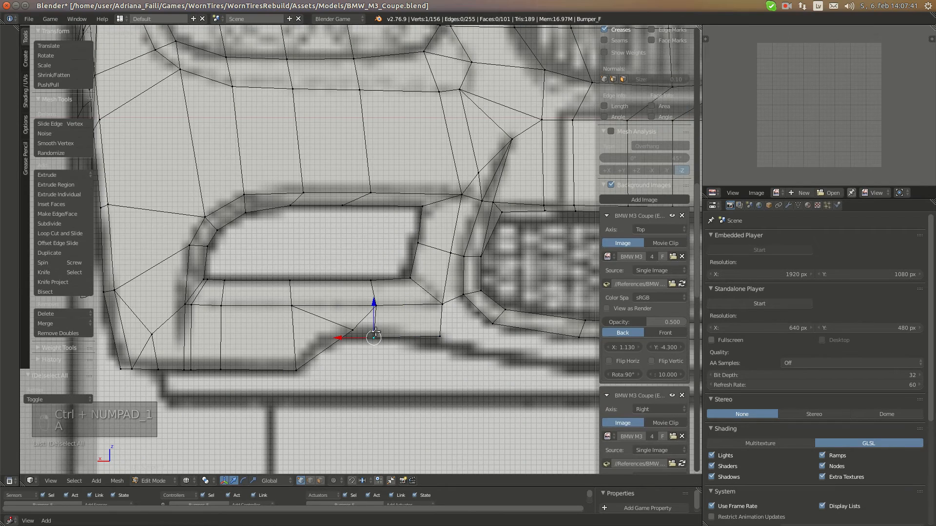
pyautogui.keyDown('shift'); pyautogui.rightClick(375, 307); pyautogui.keyUp('shift')
pyautogui.keyDown('shift'); pyautogui.rightClick(353, 331); pyautogui.keyUp('shift')
pyautogui.press('KP_3')
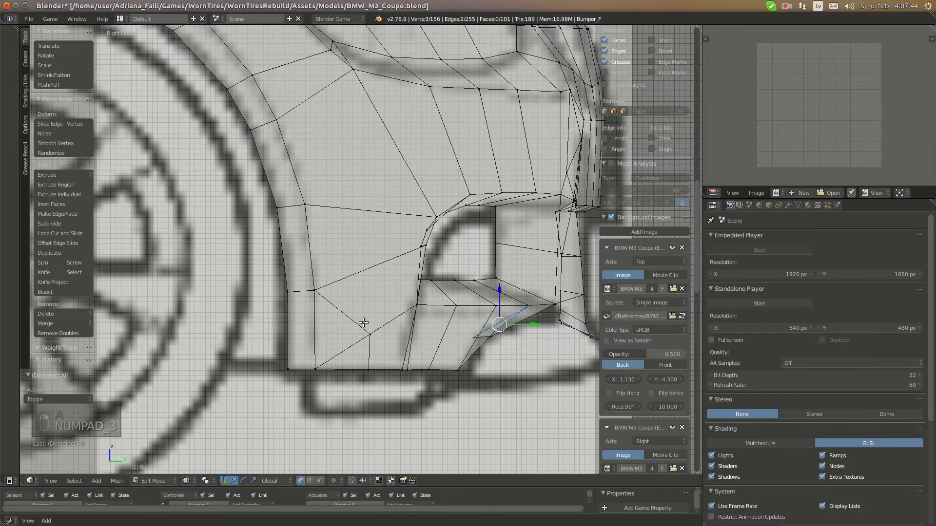
pyautogui.press('KP_5')
pyautogui.press('KP_Decimal')
pyautogui.press('z')
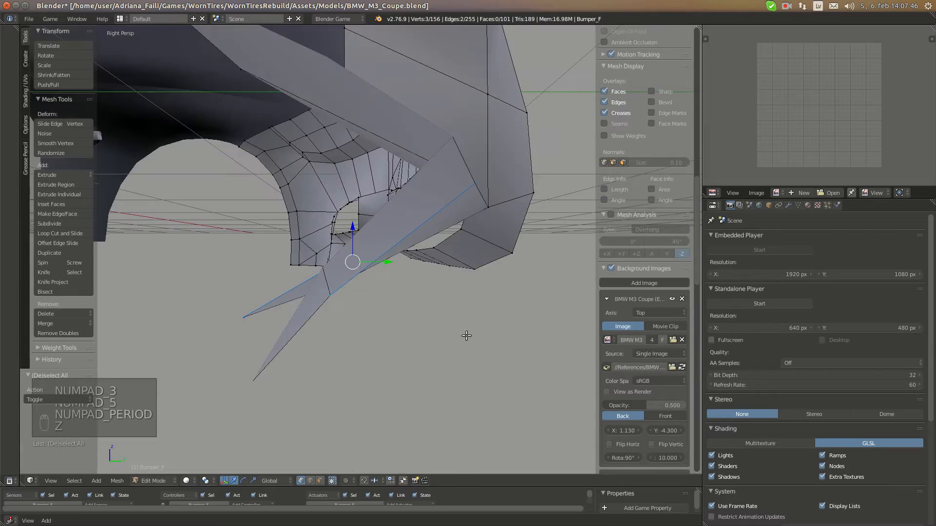
pyautogui.moveTo(466, 335)
pyautogui.mouseDown(button='middle')
pyautogui.moveTo(227, 232)
pyautogui.moveTo(264, 271)
pyautogui.moveTo(371, 286)
pyautogui.moveTo(321, 301)
pyautogui.mouseUp(button='middle')
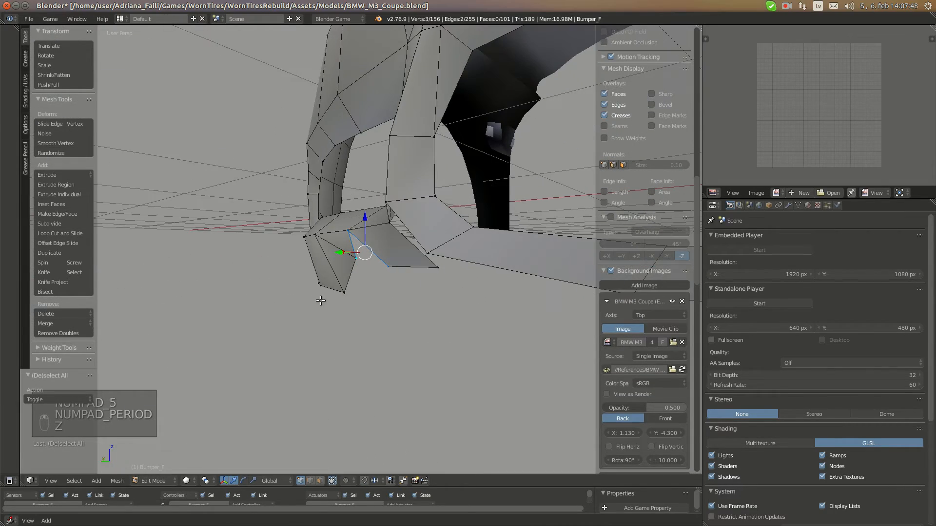
pyautogui.click(8, 78)
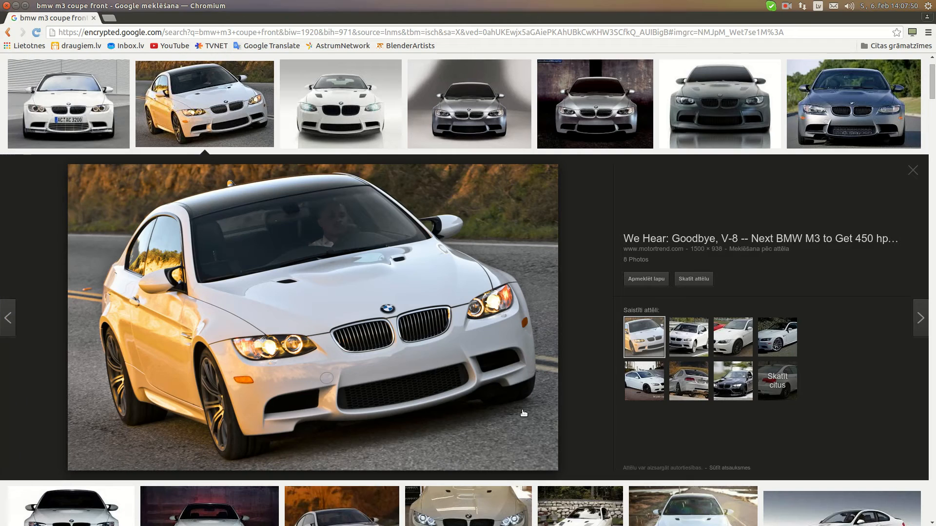
pyautogui.click(8, 338)
# - Move the bottom vertex where the lip starts rising towards the grille about 0.005 along Y
pyautogui.moveTo(320, 321); pyautogui.dragTo(558, 290, button='middle')
pyautogui.rightClick(373, 293)
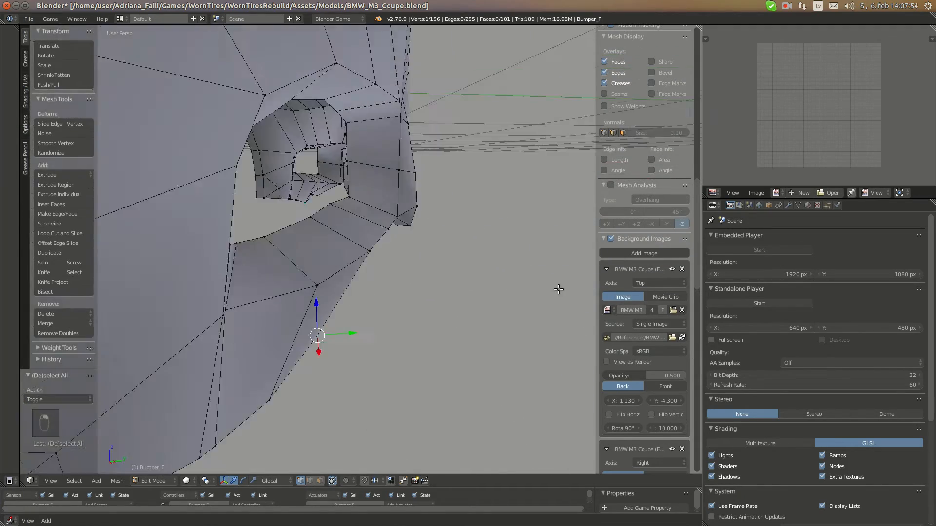
pyautogui.moveTo(361, 287); pyautogui.dragTo(325, 317, button='middle')
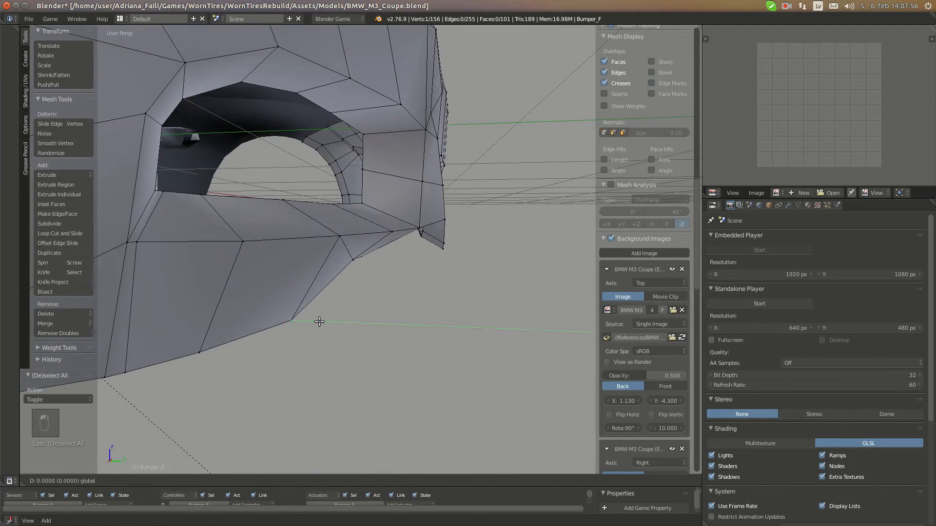
pyautogui.moveTo(323, 322); pyautogui.dragTo(323, 321)
pyautogui.moveTo(324, 322); pyautogui.dragTo(429, 330, button='middle')
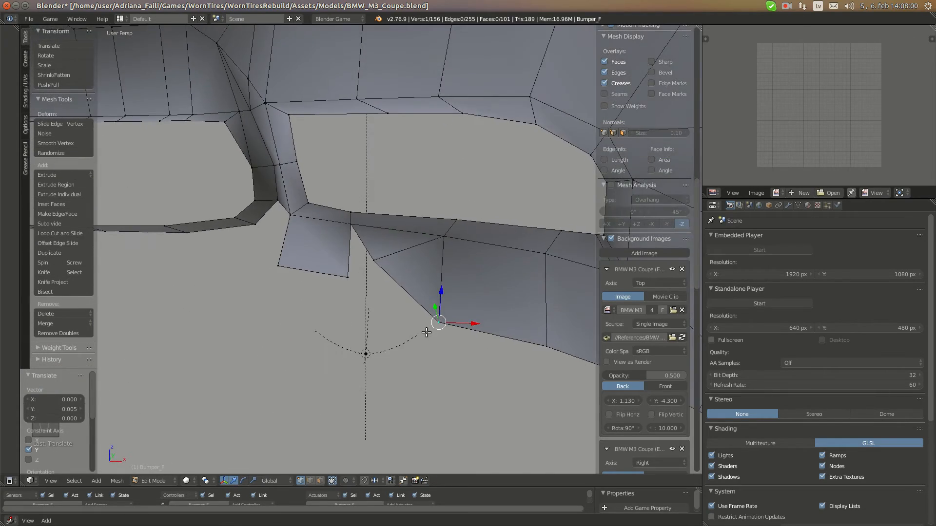
# - Extrude the lip's bottom corner vertex about -0.051 along Y and 0.008 along Z in side view
pyautogui.press('KP_3')
pyautogui.press('KP_5')
pyautogui.press('z')
pyautogui.scroll(2, 364, 302)
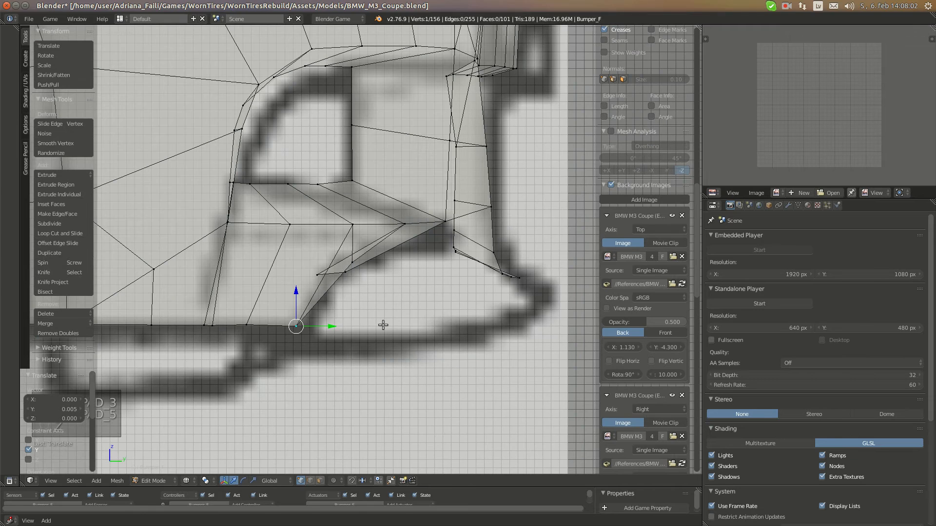
pyautogui.press('e')
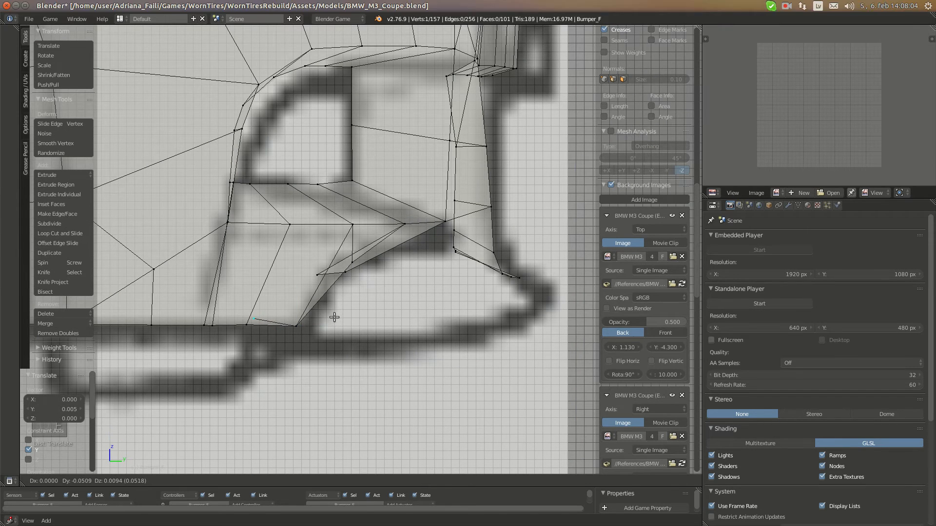
pyautogui.click(335, 318)
# - Fill a narrow face under the sloped lip edge between the extruded vertex and the new face's outer bottom vertex
pyautogui.press('KP_5')
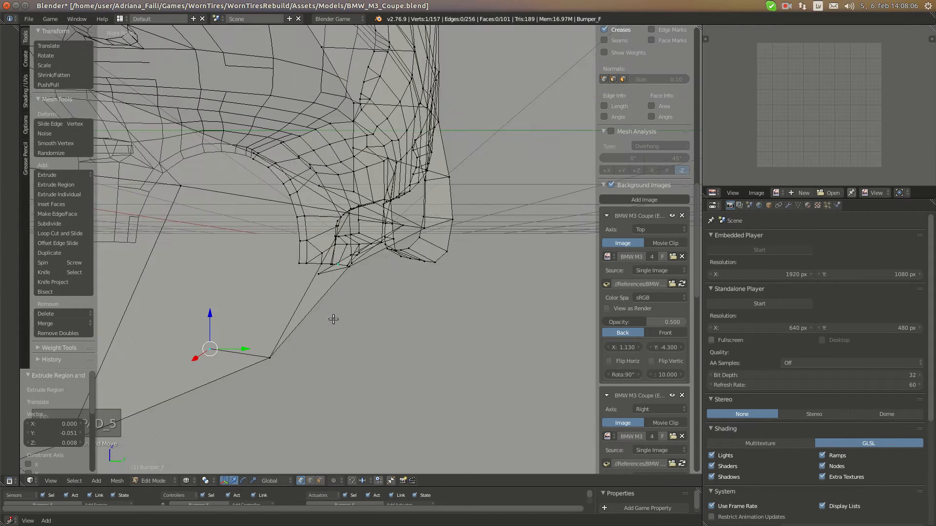
pyautogui.press('z')
pyautogui.press('KP_Decimal')
pyautogui.moveTo(449, 298); pyautogui.dragTo(375, 227, button='middle')
pyautogui.keyDown('shift'); pyautogui.rightClick(350, 247); pyautogui.keyUp('shift')
pyautogui.keyDown('shift'); pyautogui.rightClick(402, 185); pyautogui.keyUp('shift')
pyautogui.moveTo(402, 186); pyautogui.dragTo(450, 214, button='middle')
pyautogui.press('f')
# - Fill the triangular gap between the sloped lip face and the face extruded towards the grille
pyautogui.press('a')
pyautogui.rightClick(455, 217)
pyautogui.keyDown('shift'); pyautogui.rightClick(433, 207); pyautogui.keyUp('shift')
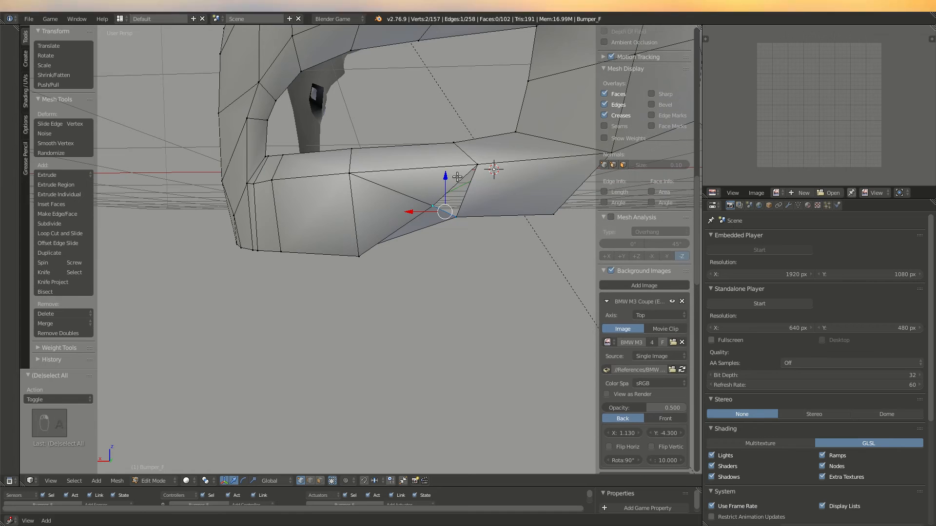
pyautogui.keyDown('shift'); pyautogui.rightClick(476, 165); pyautogui.keyUp('shift')
pyautogui.press('f')
# - Align the lip's bottom corner vertices and the outer bottom vertex of the extruded face with the blueprint in back view
pyautogui.press('ctrl+KP_1')
pyautogui.press('KP_5')
pyautogui.press('z')
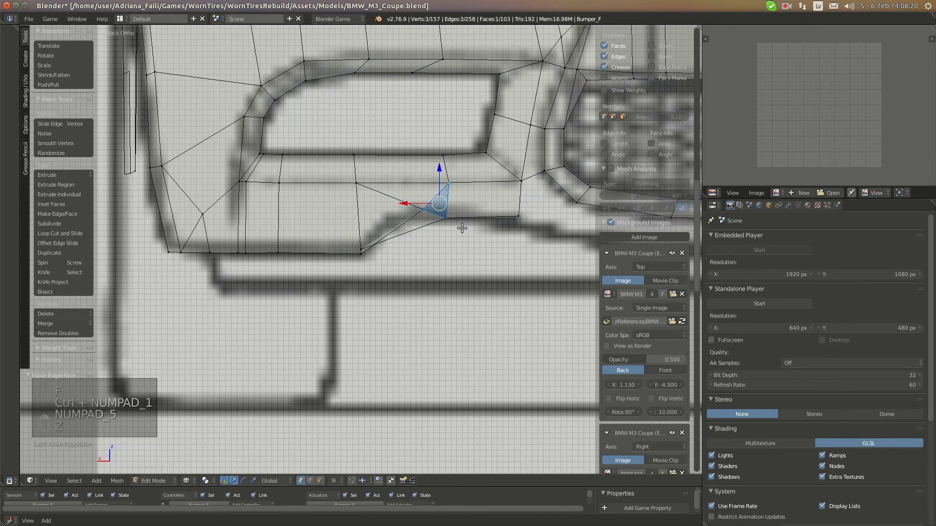
pyautogui.rightClick(449, 223)
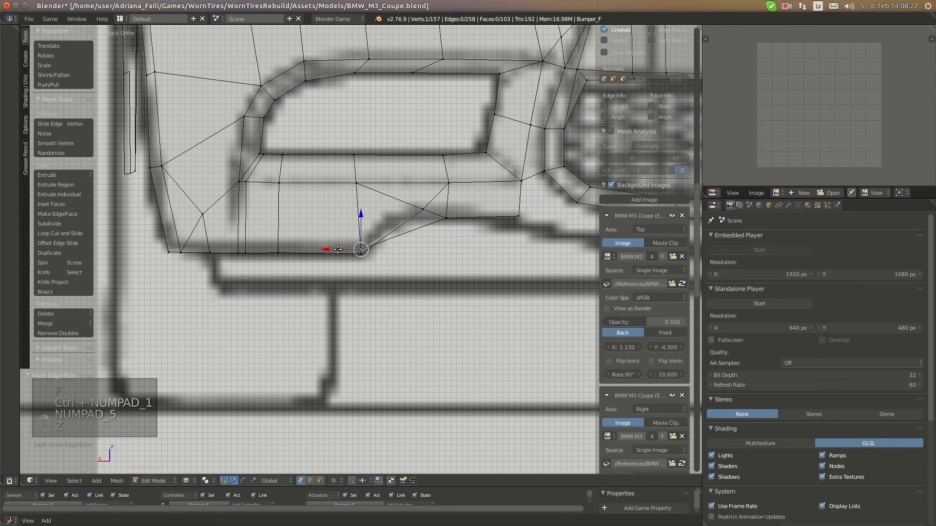
pyautogui.moveTo(338, 249); pyautogui.dragTo(350, 250)
pyautogui.moveTo(432, 218); pyautogui.dragTo(432, 196)
pyautogui.press('a')
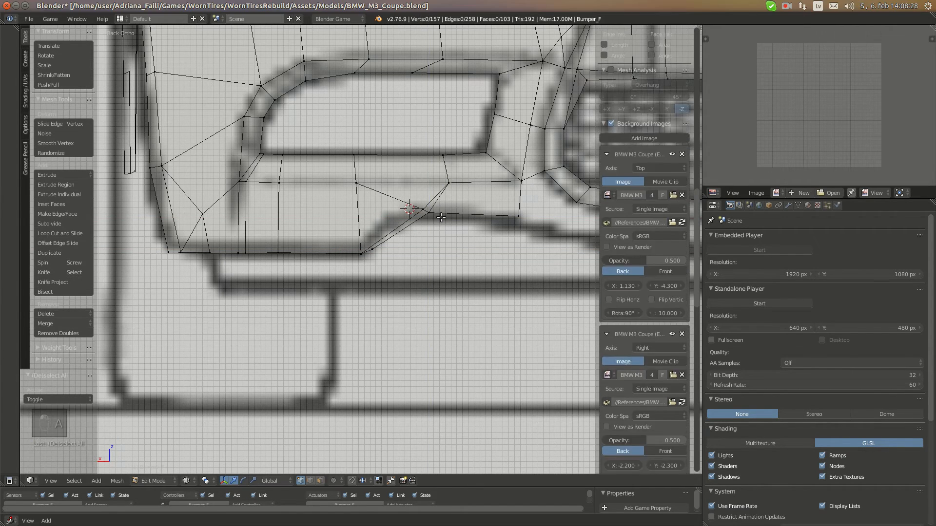
# - Snap the 3D cursor to the bumper's origin and return the bumper to Object Mode
pyautogui.hotkey('shift', 's')
pyautogui.press('a')
pyautogui.press('a')
pyautogui.press('a')
pyautogui.press('Tab')
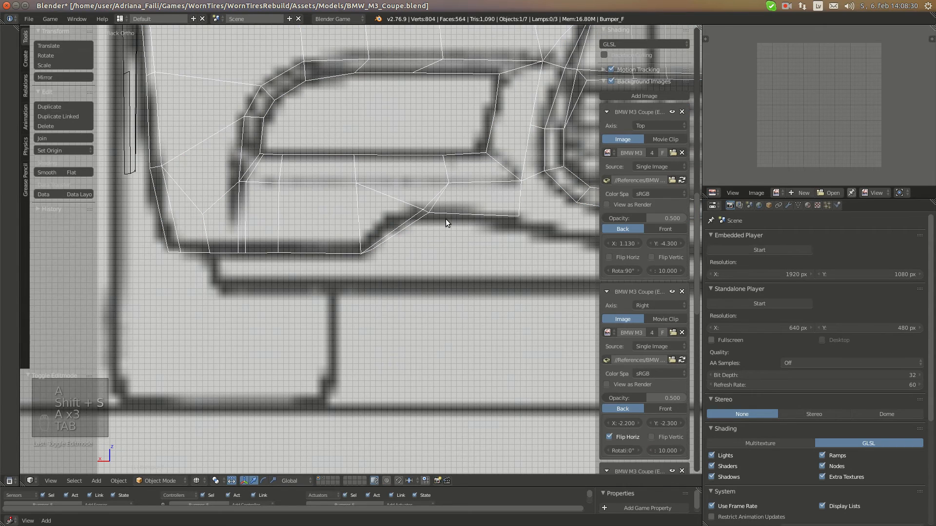
pyautogui.press('a')
pyautogui.press('a')
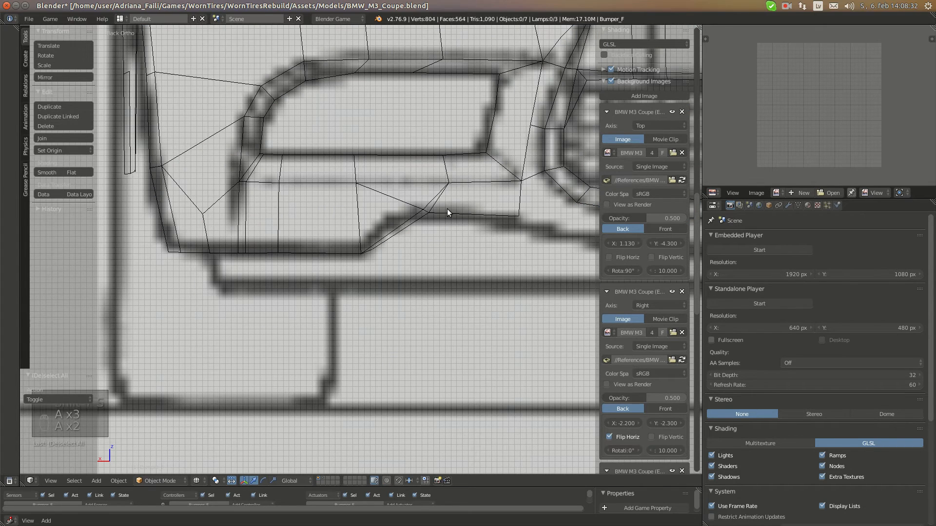
pyautogui.rightClick(446, 209)
pyautogui.press('Tab')
pyautogui.press('a')
pyautogui.press('Tab')
# - Compare the shaded bumper's lower lip in perspective with the BMW M3 photo in Chromium
pyautogui.press('KP_5')
pyautogui.press('KP_Decimal')
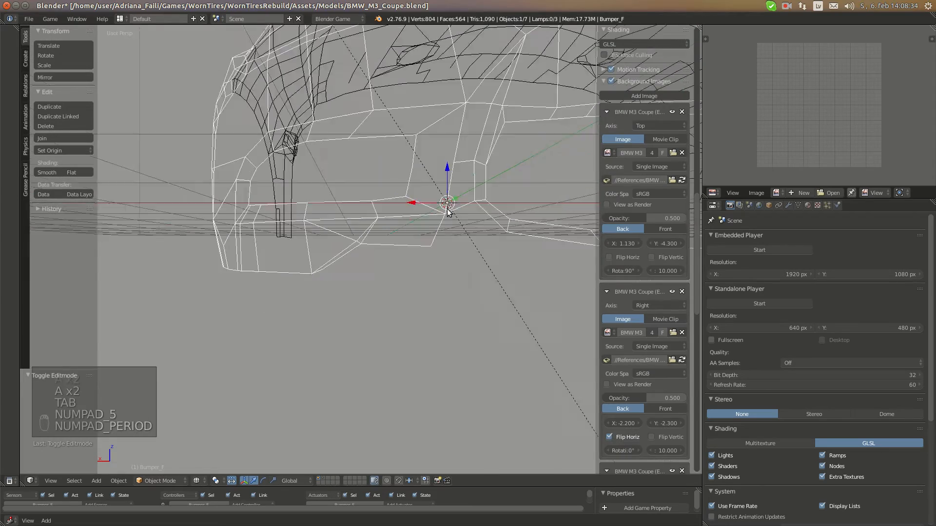
pyautogui.press('z')
pyautogui.scroll(3, 334, 253)
pyautogui.moveTo(200, 292); pyautogui.dragTo(284, 267, button='middle')
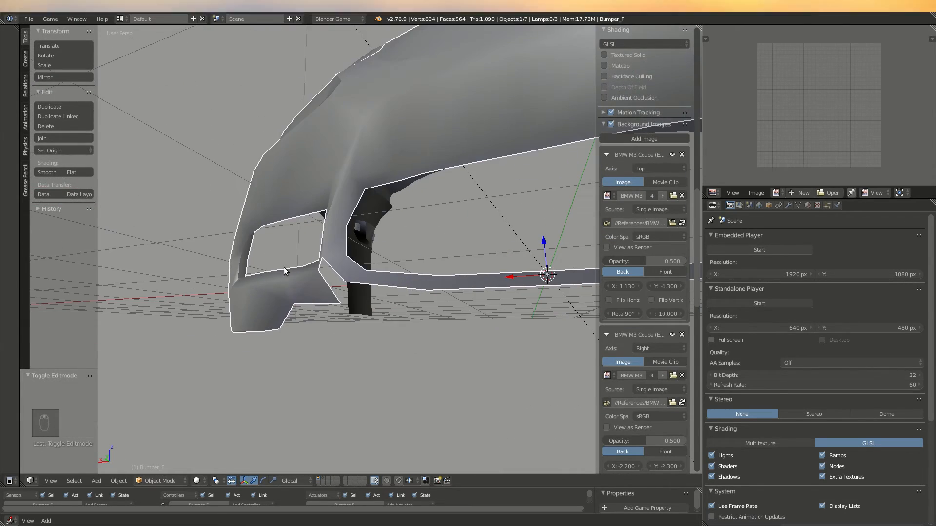
pyautogui.click(11, 80)
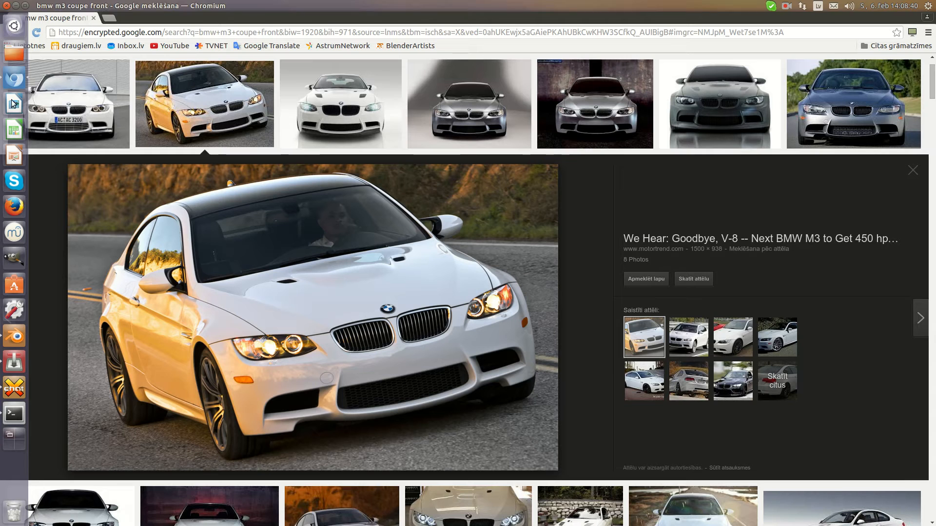
pyautogui.click(13, 334)
# - Move the inner vertex at the bottom corner of the sloped lip about -0.005 along Y
pyautogui.press('Tab')
pyautogui.moveTo(204, 325); pyautogui.dragTo(334, 345, button='middle')
pyautogui.scroll(2, 335, 345)
pyautogui.rightClick(305, 338)
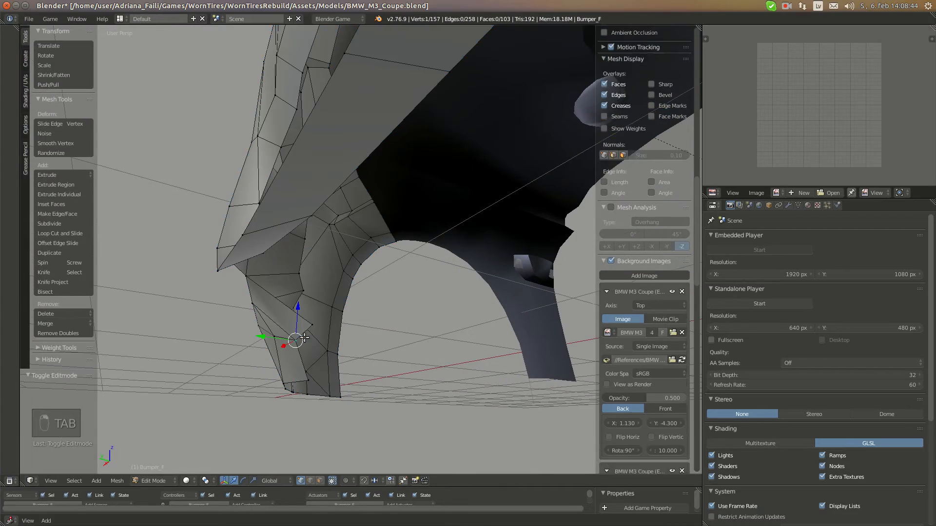
pyautogui.keyDown('shift'); pyautogui.rightClick(309, 378); pyautogui.keyUp('shift')
pyautogui.press('a')
pyautogui.press('a')
pyautogui.rightClick(307, 378)
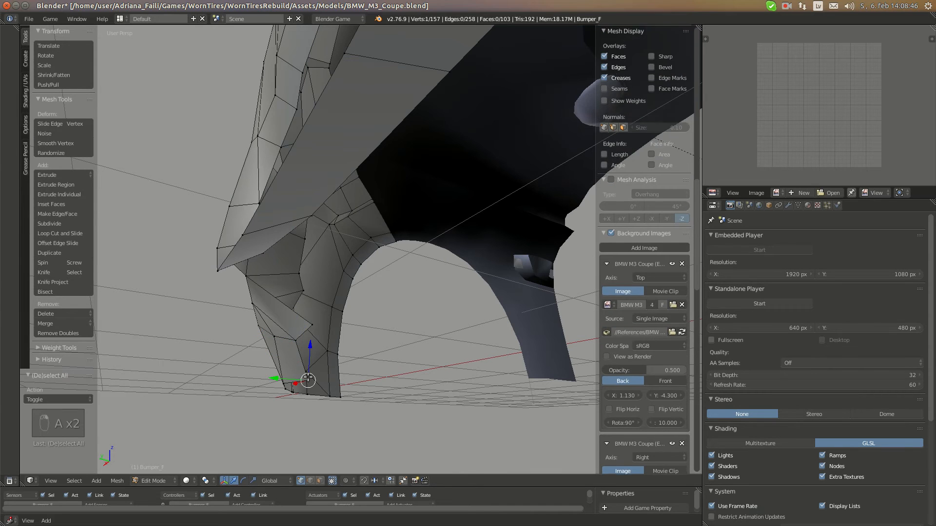
pyautogui.moveTo(286, 377); pyautogui.dragTo(289, 377)
# - Move the vertex at the top of the sloped lip edge about -0.011 along Y
pyautogui.moveTo(290, 376); pyautogui.dragTo(340, 384, button='middle')
pyautogui.rightClick(255, 329)
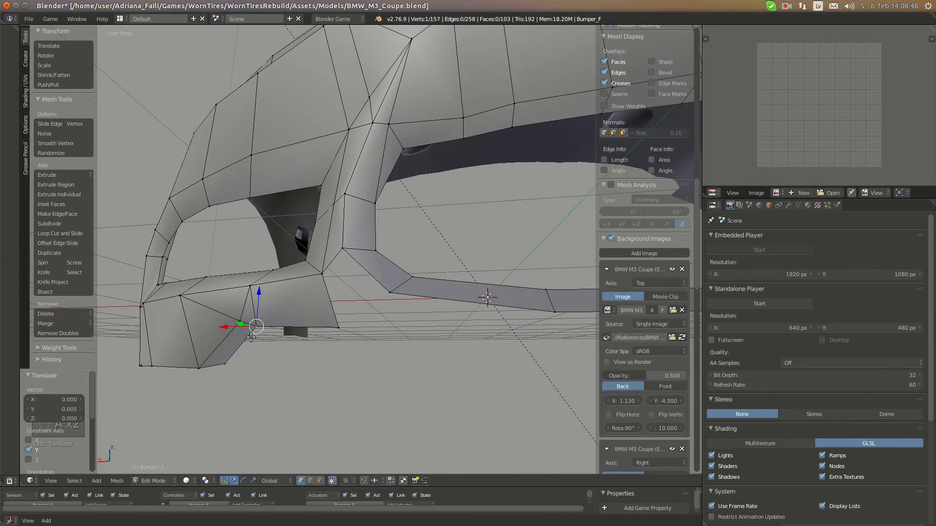
pyautogui.moveTo(252, 337); pyautogui.dragTo(373, 358, button='middle')
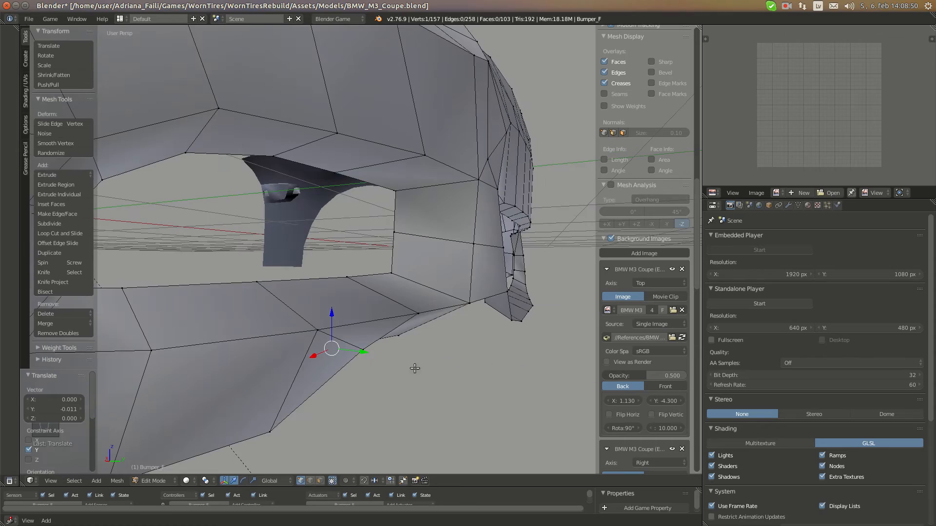
pyautogui.moveTo(427, 370); pyautogui.dragTo(306, 340, button='middle')
# - Move the grille-side bottom vertex of the lip about -0.002 along Z in back view to follow the blueprint
pyautogui.press('ctrl+KP_1')
pyautogui.press('KP_5')
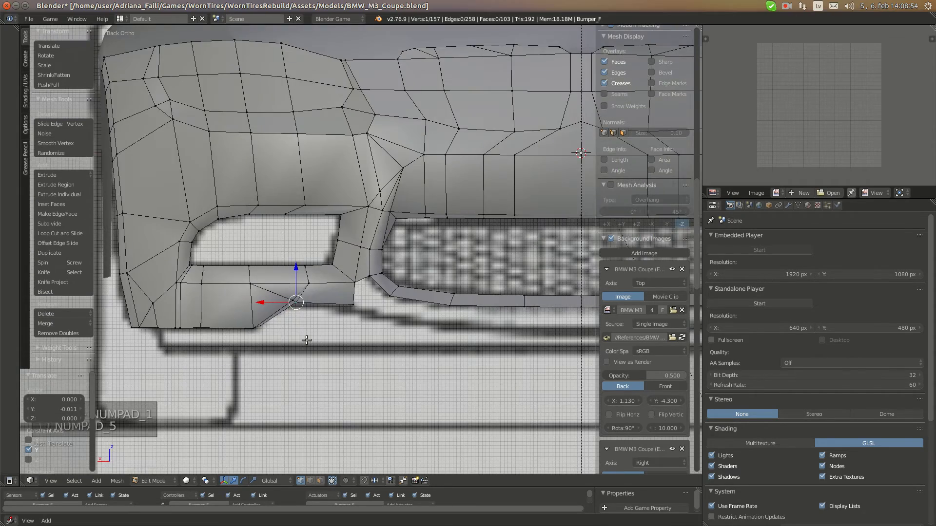
pyautogui.scroll(2, 409, 334)
pyautogui.keyDown('shift'); pyautogui.moveTo(385, 362); pyautogui.dragTo(369, 329, button='middle'); pyautogui.keyUp('shift')
pyautogui.press('z')
pyautogui.rightClick(332, 312)
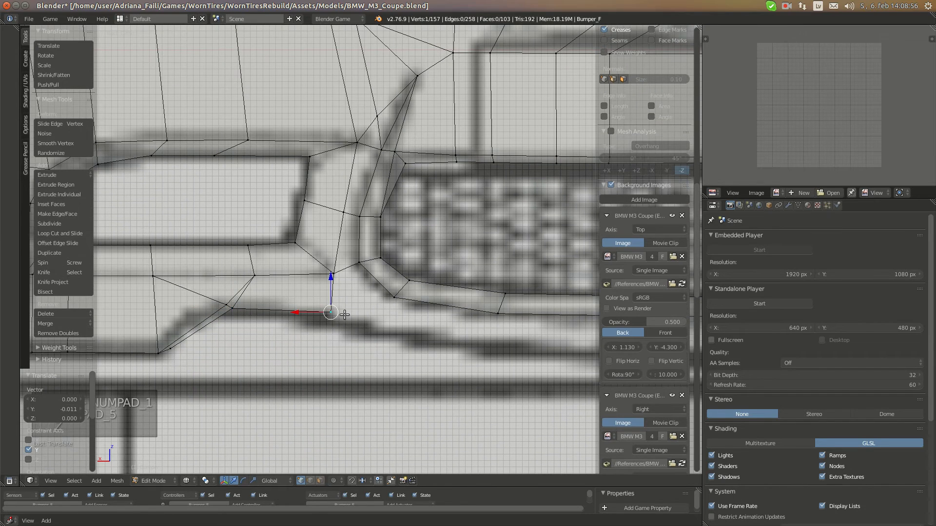
pyautogui.press('g')
pyautogui.click(344, 317)
# - Check the area below the grille in the Chromium photo and fill a face between the lip's inner edge and the grille frame in Blender
pyautogui.moveTo(0, 120)
pyautogui.click(16, 73)
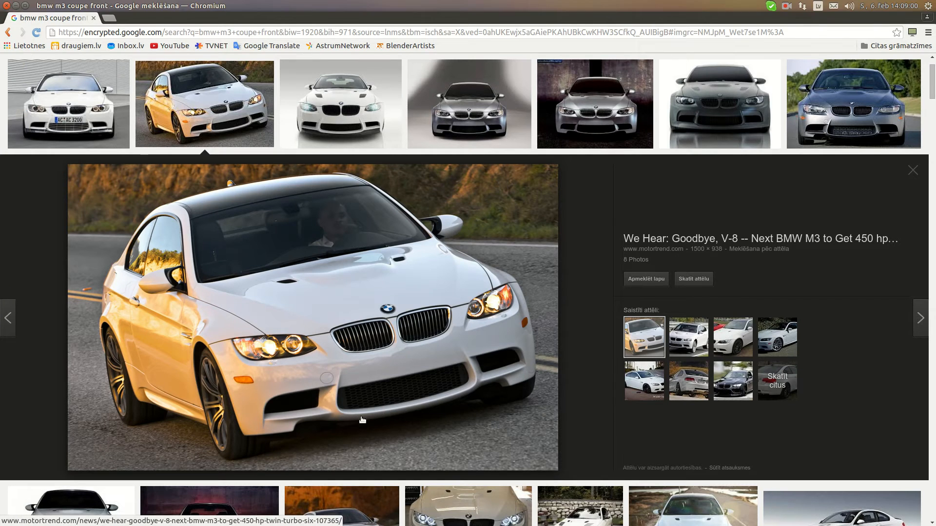
pyautogui.moveTo(1, 284)
pyautogui.click(13, 335)
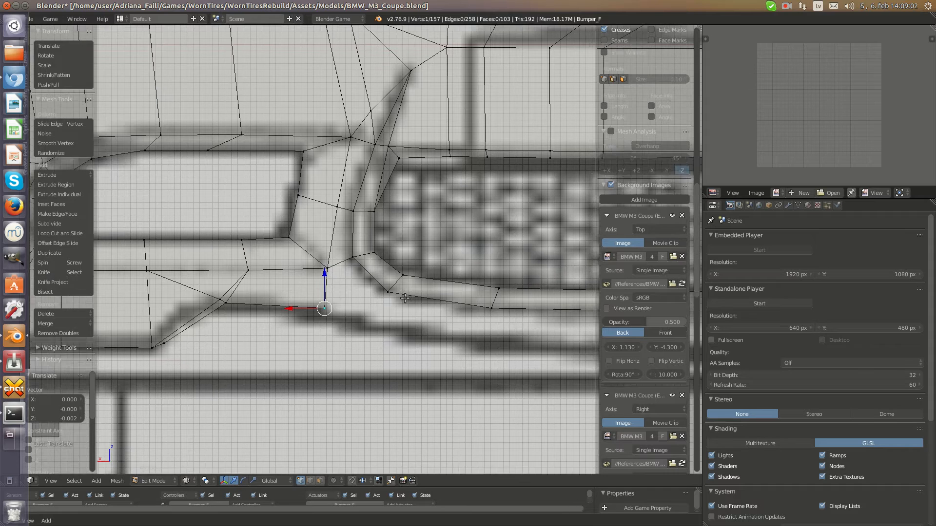
pyautogui.keyDown('shift'); pyautogui.rightClick(241, 246); pyautogui.keyUp('shift')
pyautogui.keyDown('shift'); pyautogui.rightClick(268, 238); pyautogui.keyUp('shift')
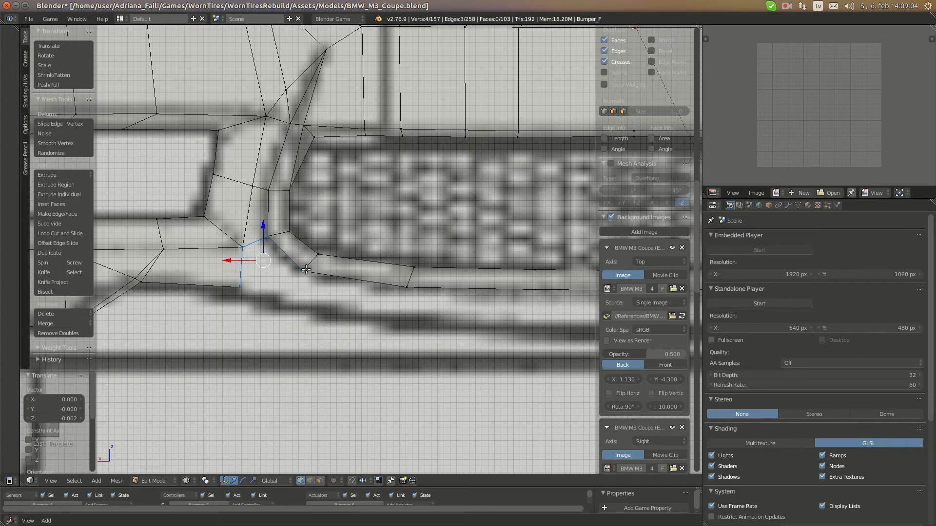
pyautogui.press('f')
# - Move the bottom vertex between the lip and the new face about -0.014 along X and -0.015 along Z in back view
pyautogui.press('a')
pyautogui.rightClick(239, 287)
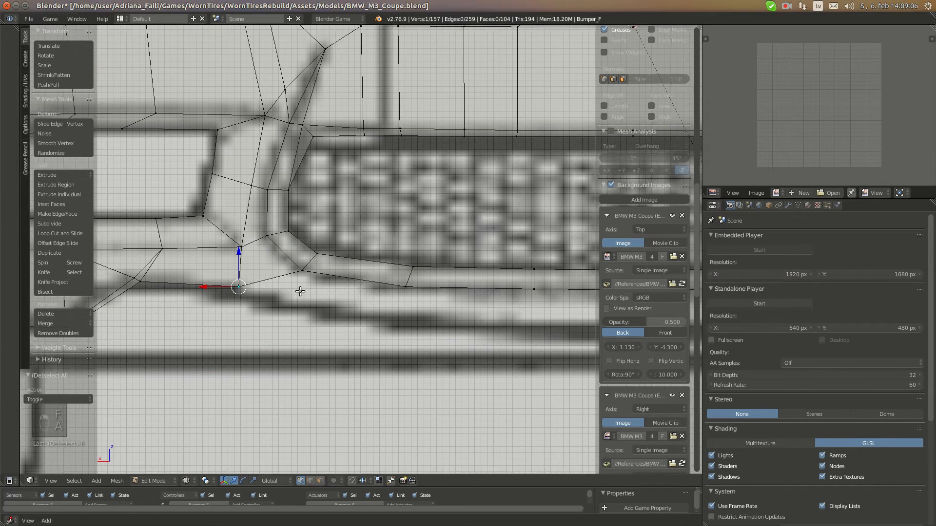
pyautogui.keyDown('shift'); pyautogui.moveTo(263, 301); pyautogui.dragTo(235, 274, button='middle'); pyautogui.keyUp('shift')
pyautogui.press('g')
pyautogui.click(237, 286)
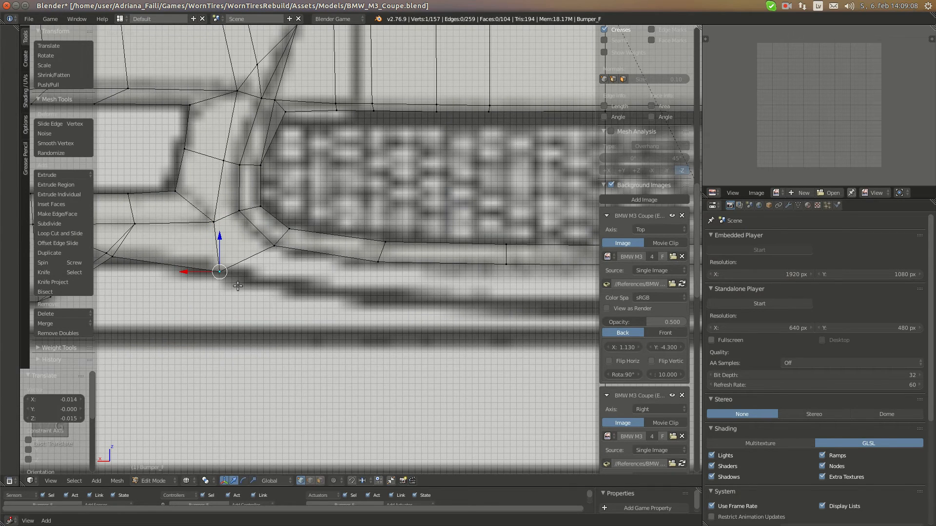
# - Extrude the lip's bottom vertex in three segments below the grille to the centre line, about -0.227, -0.223 and -0.180 along X
pyautogui.click(408, 313)
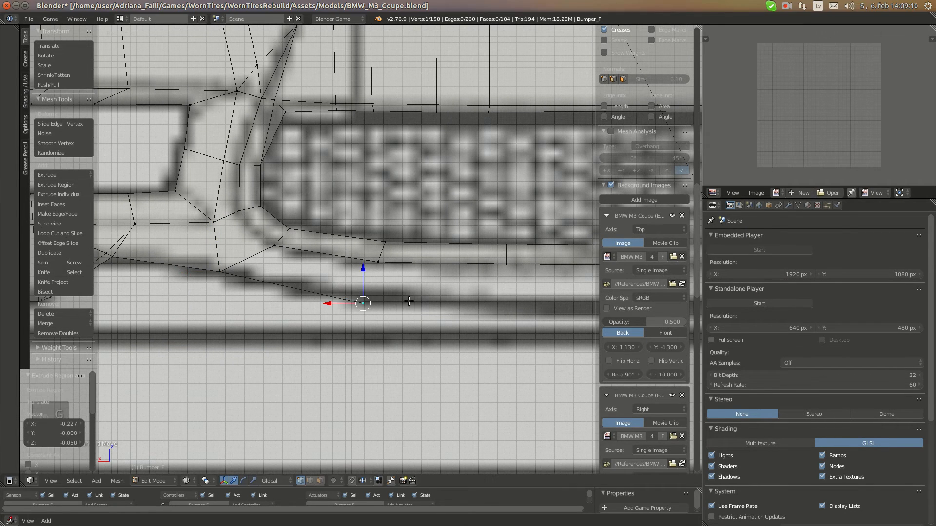
pyautogui.keyDown('shift'); pyautogui.moveTo(445, 316); pyautogui.dragTo(291, 301, button='middle'); pyautogui.keyUp('shift')
pyautogui.press('e')
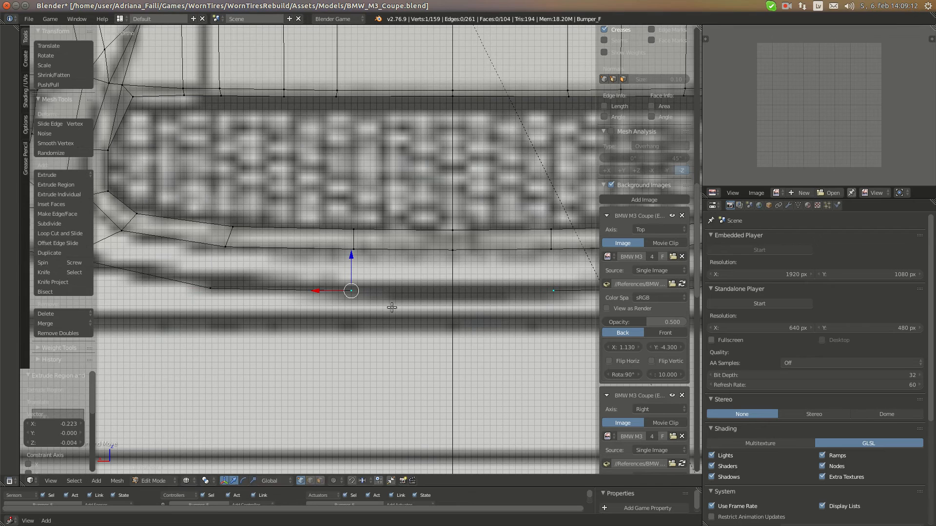
pyautogui.click(499, 309)
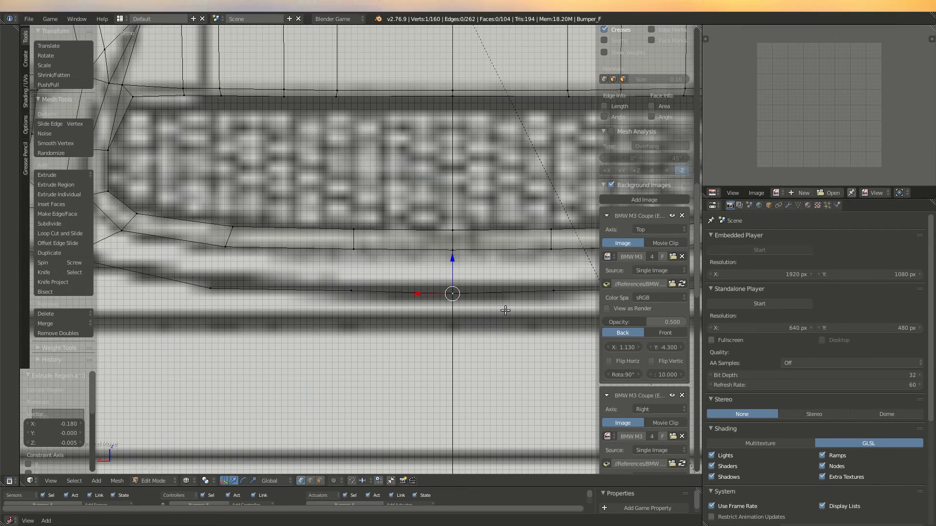
# - Fill the centre face between grille frame and new bottom edge, and move its outer bottom vertex about -0.003 along X and -0.004 along Z
pyautogui.keyDown('shift'); pyautogui.click(365, 248); pyautogui.keyUp('shift')
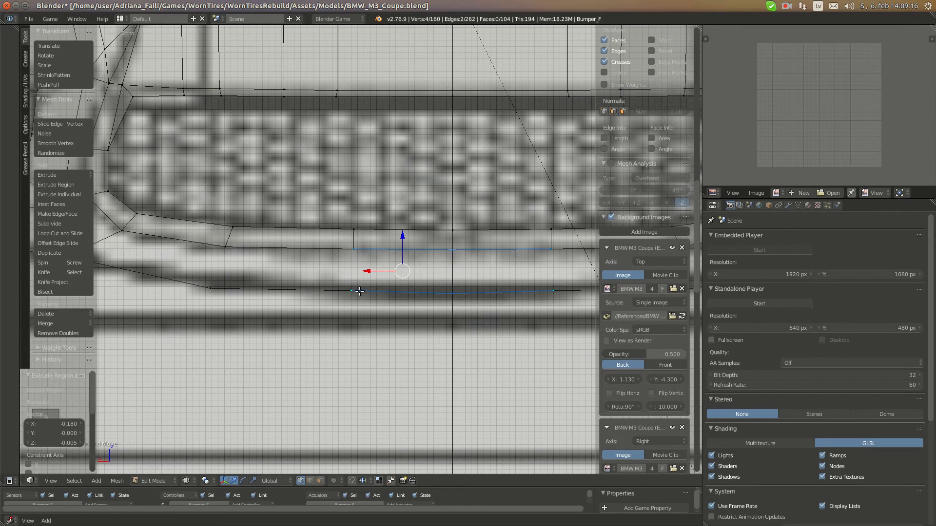
pyautogui.press('f')
pyautogui.press('a')
pyautogui.click(352, 291)
pyautogui.click(373, 310)
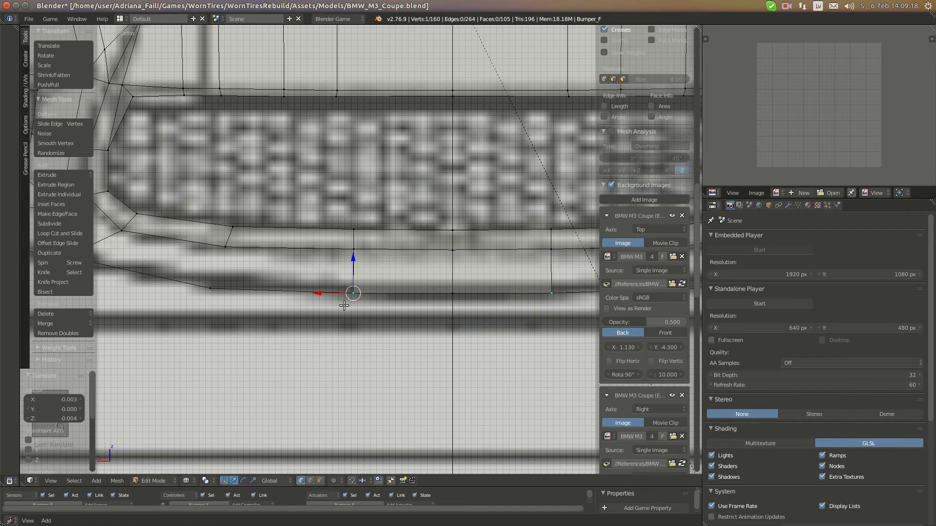
# - Fill the two remaining faces between the grille frame's lower edge and the new bottom edge
pyautogui.keyDown('shift'); pyautogui.moveTo(217, 303); pyautogui.dragTo(301, 311, button='middle'); pyautogui.keyUp('shift')
pyautogui.click(292, 293)
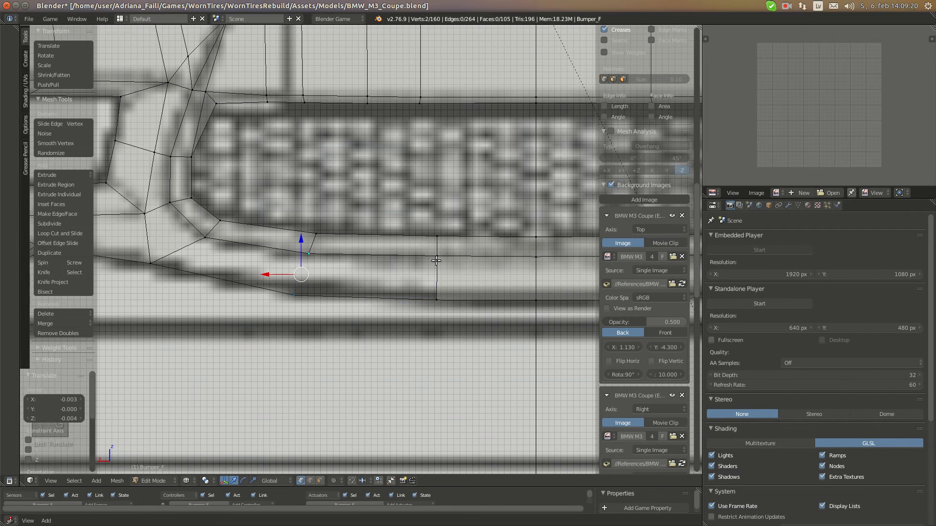
pyautogui.press('f')
pyautogui.press('a')
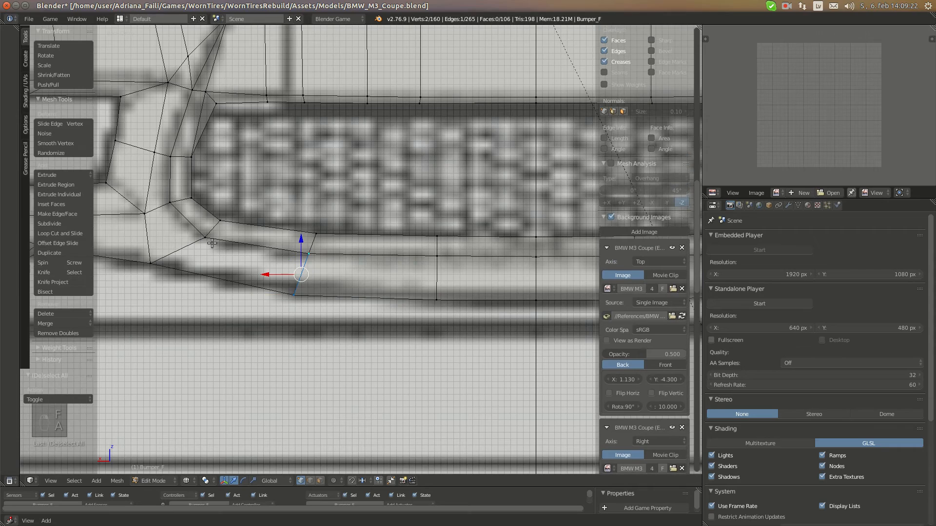
pyautogui.press('f')
pyautogui.press('a')
# - Move the bottom vertex where the lip meets the new faces about -0.004 along X and -0.002 along Z in back view
pyautogui.rightClick(153, 264)
pyautogui.scroll(-2, 154, 267)
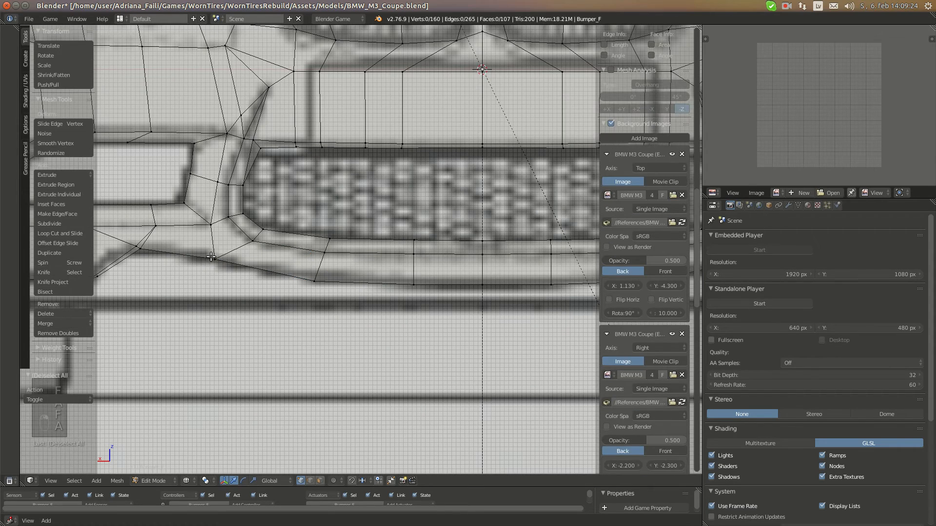
pyautogui.press('g')
pyautogui.click(230, 270)
pyautogui.scroll(-4, 336, 267)
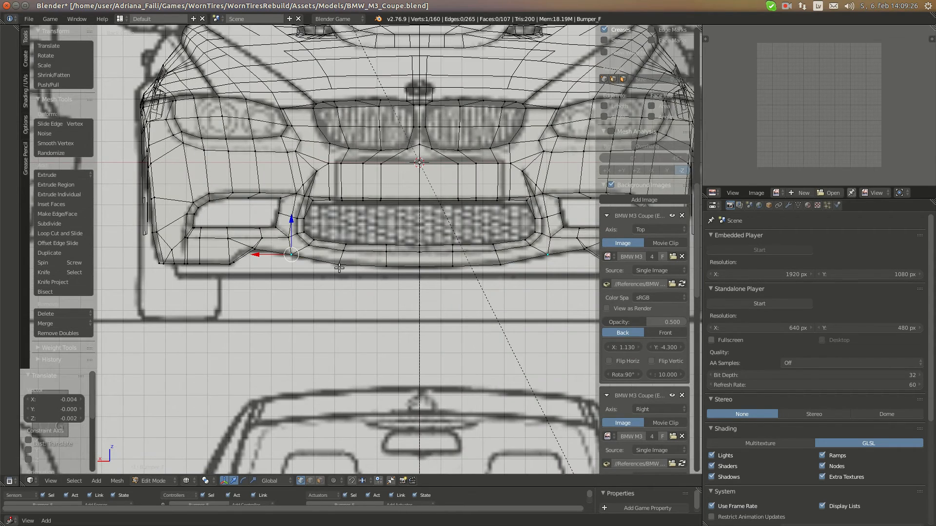
# - Compare the lower bumper's side profile with the blueprint and the Chromium reference photo, and return to Blender
pyautogui.press('KP_3')
pyautogui.scroll(5, 438, 291)
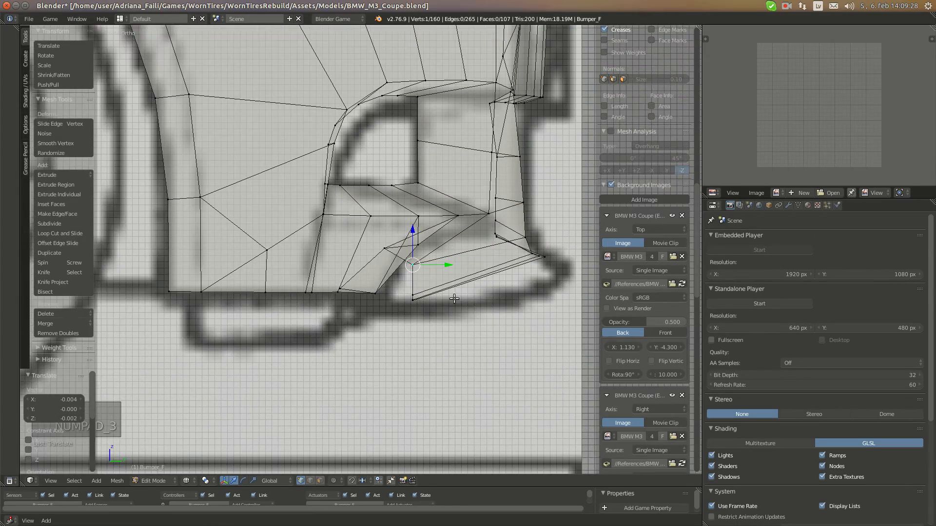
pyautogui.keyDown('shift'); pyautogui.moveTo(497, 297); pyautogui.dragTo(421, 279, button='middle'); pyautogui.keyUp('shift')
pyautogui.moveTo(1, 103)
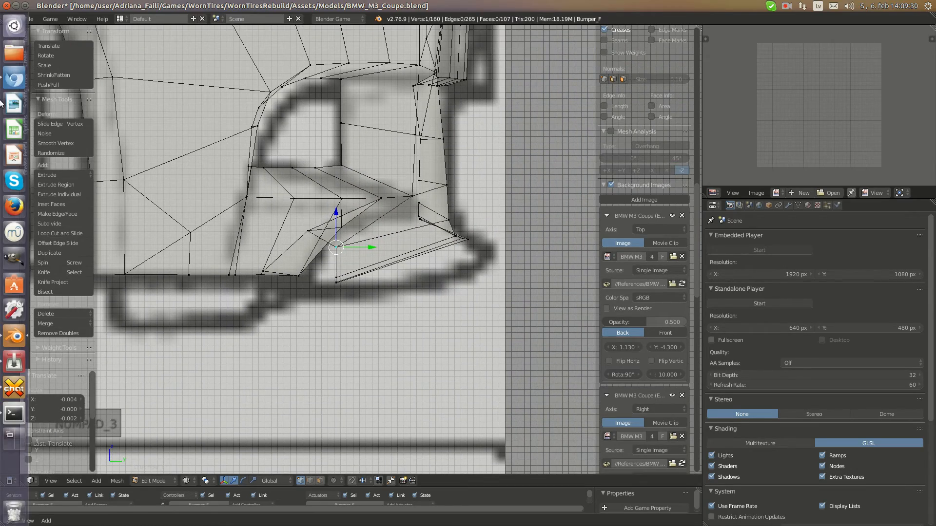
pyautogui.click(9, 80)
pyautogui.click(19, 336)
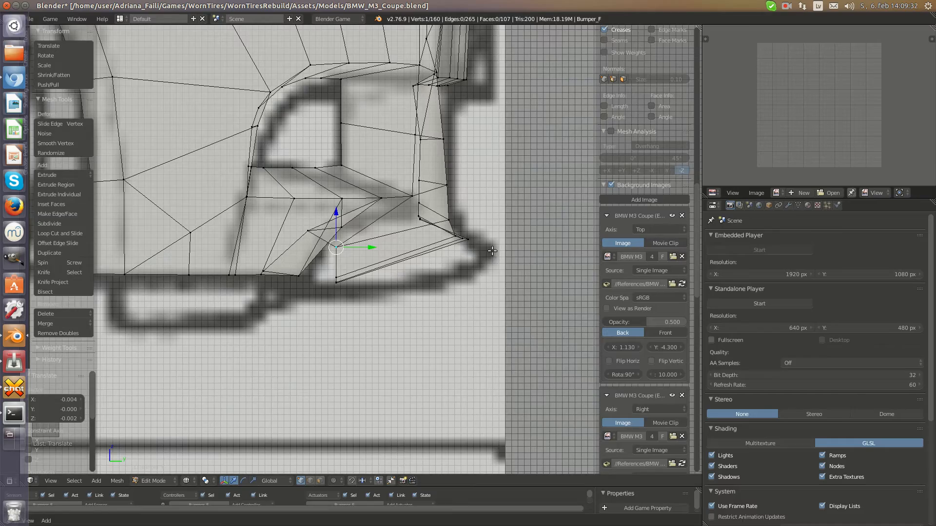
# - Select the vertices along the grille frame's outer lower edge and move them about 0.018 along Y in side view
pyautogui.press('ctrl+KP_1')
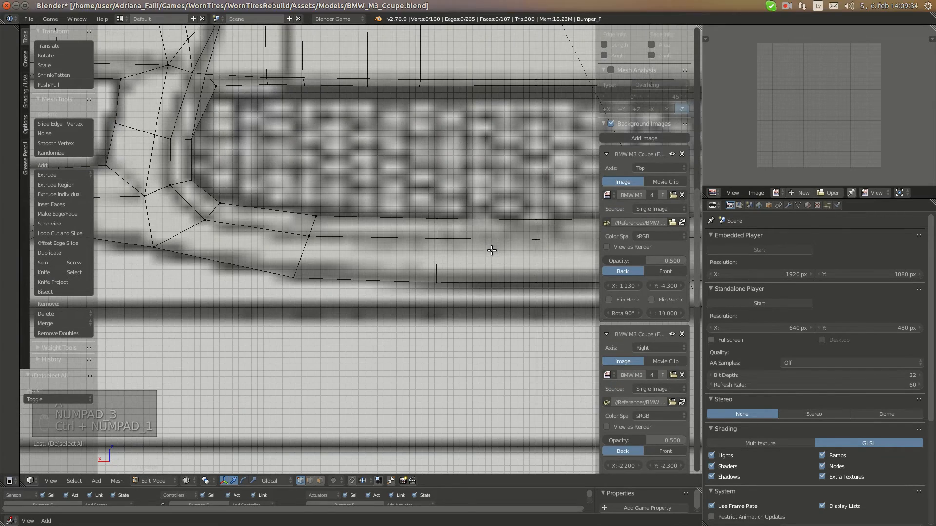
pyautogui.press('a')
pyautogui.press('a')
pyautogui.press('a')
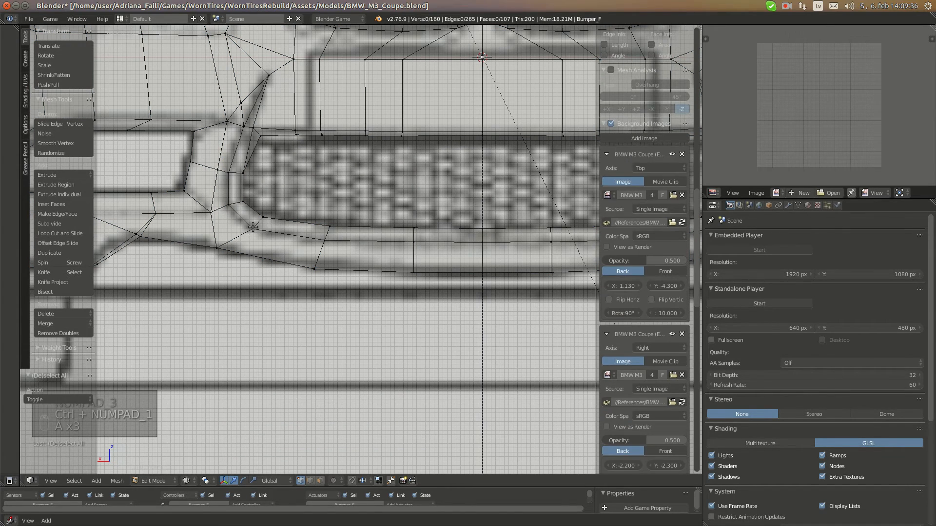
pyautogui.rightClick(253, 227)
pyautogui.keyDown('shift'); pyautogui.rightClick(324, 239); pyautogui.keyUp('shift')
pyautogui.keyDown('shift'); pyautogui.rightClick(414, 242); pyautogui.keyUp('shift')
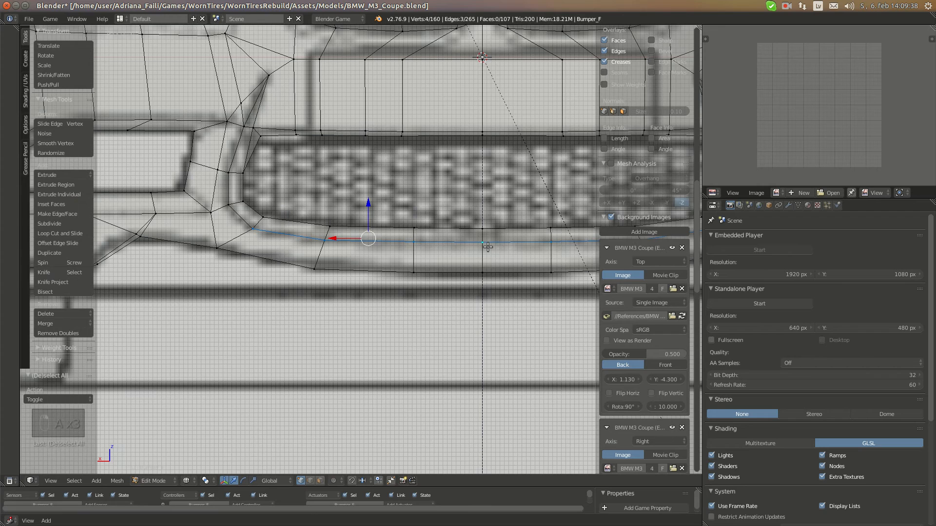
pyautogui.press('KP_3')
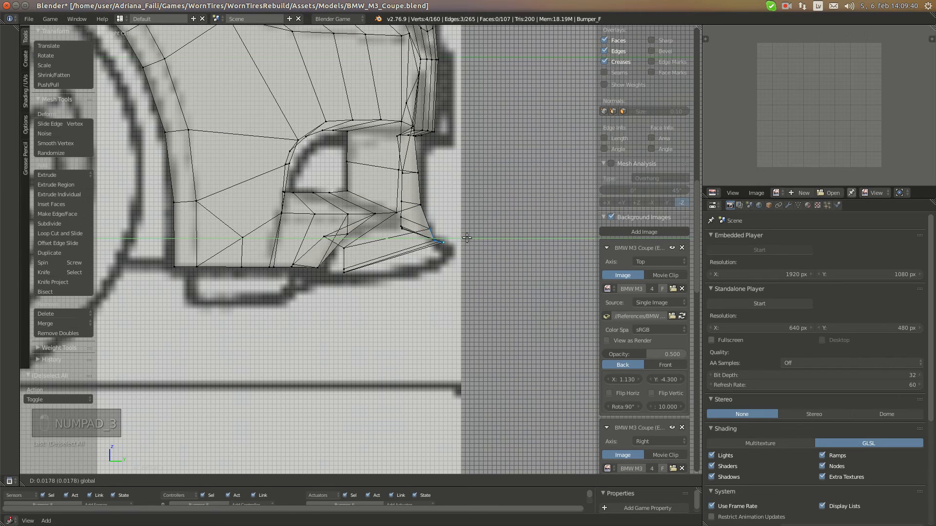
pyautogui.click(467, 237)
pyautogui.moveTo(442, 228); pyautogui.dragTo(443, 228)
pyautogui.press('a')
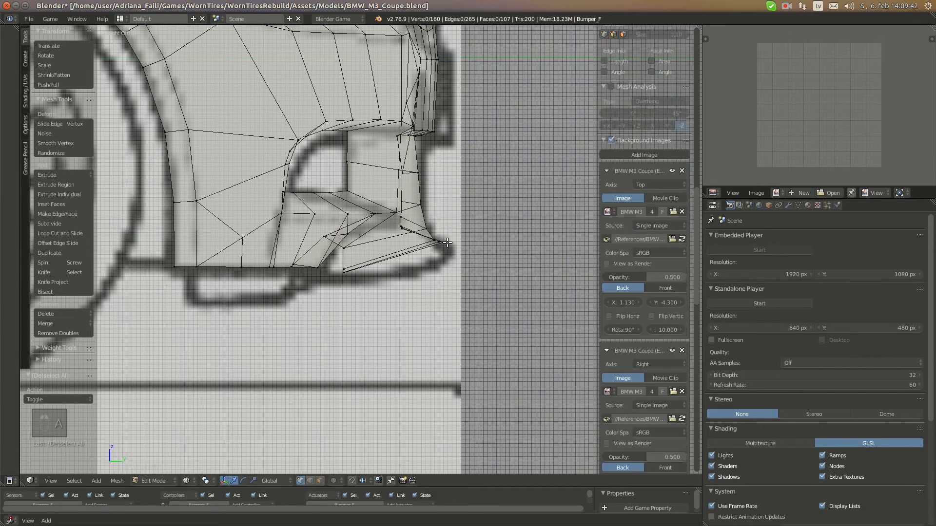
# - Adjust single vertices of the frame's outer lower edge by about 0.011 and 0.004 along Y in side view
pyautogui.rightClick(444, 242)
pyautogui.click(468, 241)
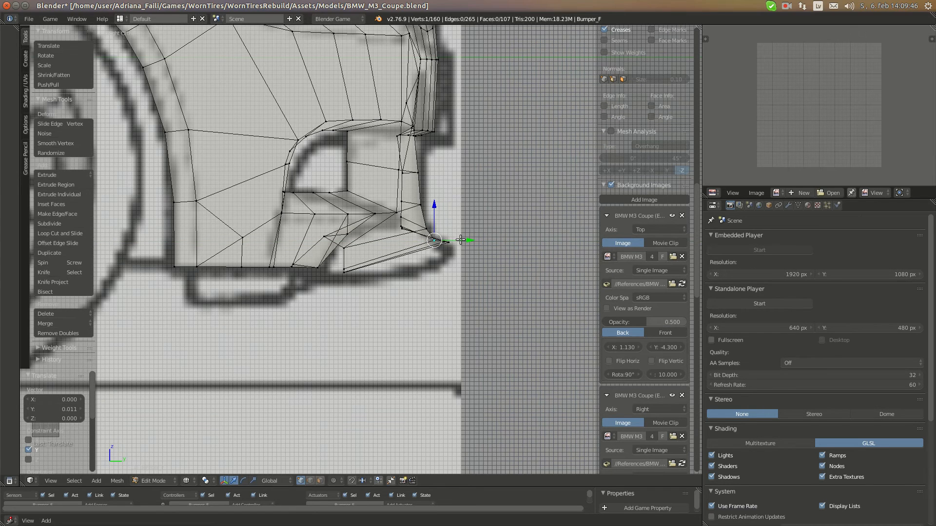
pyautogui.scroll(5, 487, 246)
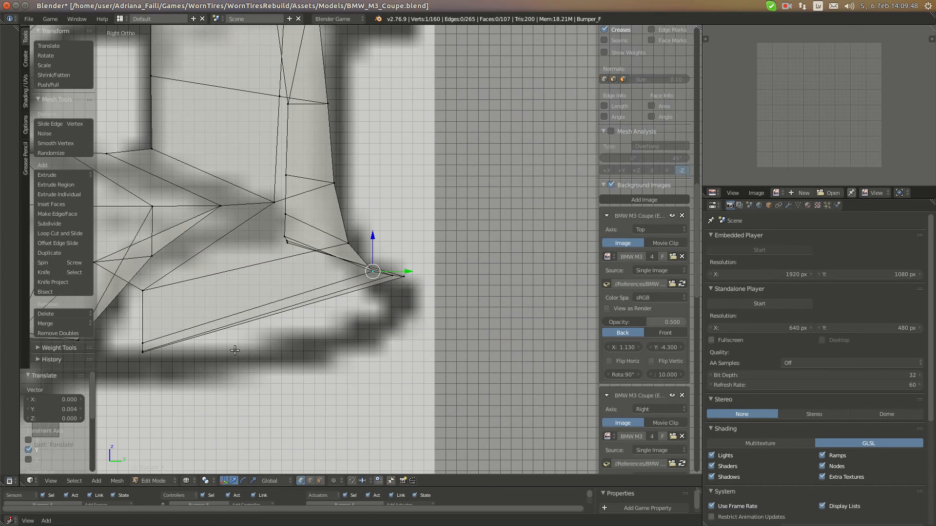
pyautogui.keyDown('shift'); pyautogui.moveTo(235, 350); pyautogui.dragTo(335, 296, button='middle'); pyautogui.keyUp('shift')
# - Move the centre-line vertex of the bottom edge about 0.180 along Y in side view to follow the blueprint
pyautogui.press('ctrl+KP_1')
pyautogui.scroll(-7, 447, 301)
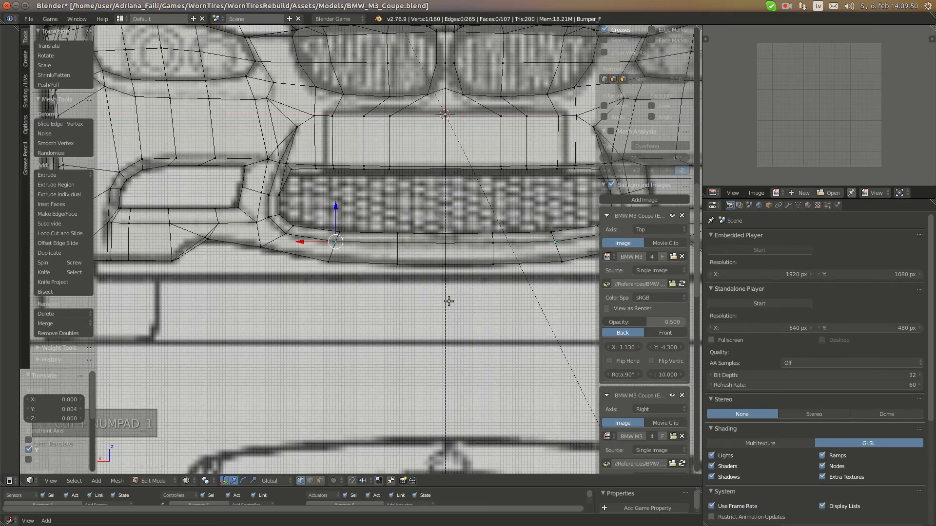
pyautogui.press('KP_3')
pyautogui.scroll(2, 371, 294)
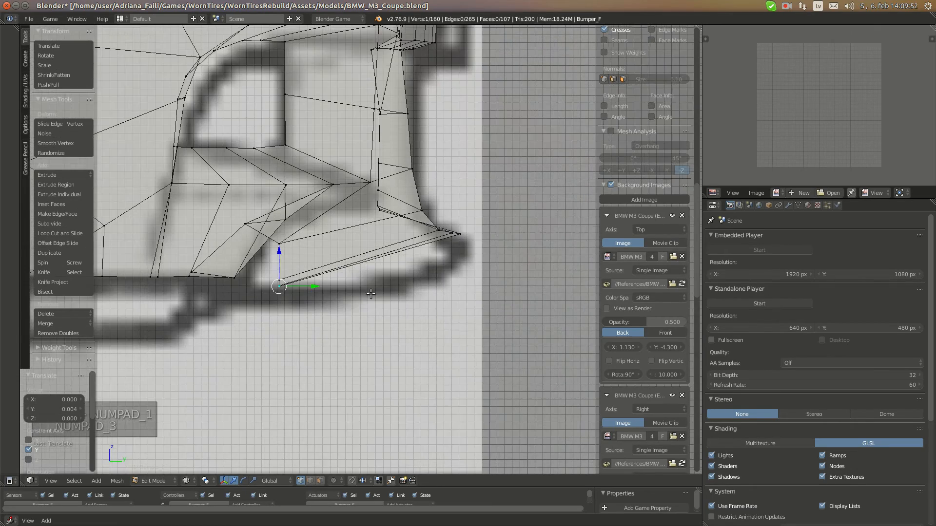
pyautogui.moveTo(306, 284); pyautogui.dragTo(450, 282)
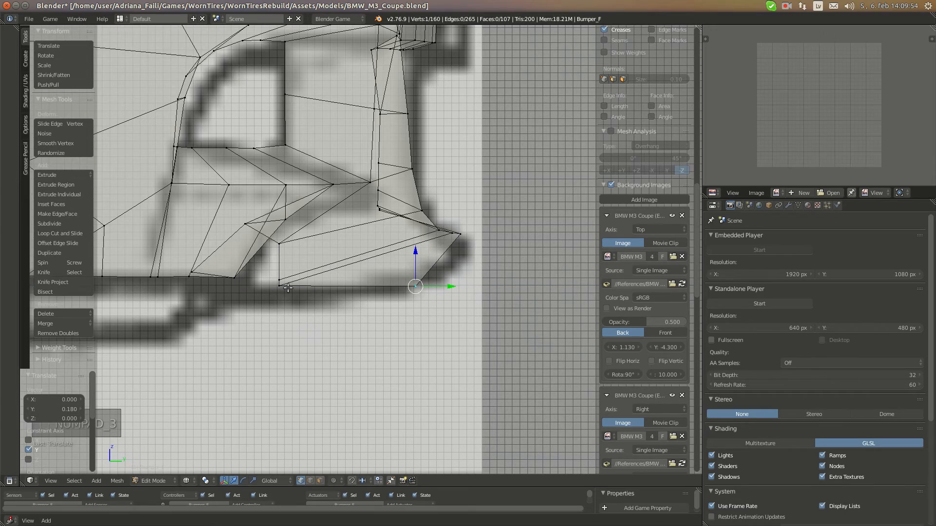
# - Move the bottom vertex beside the centre line about 0.143 along Y and -0.006 along Z in side view
pyautogui.press('ctrl+KP_1')
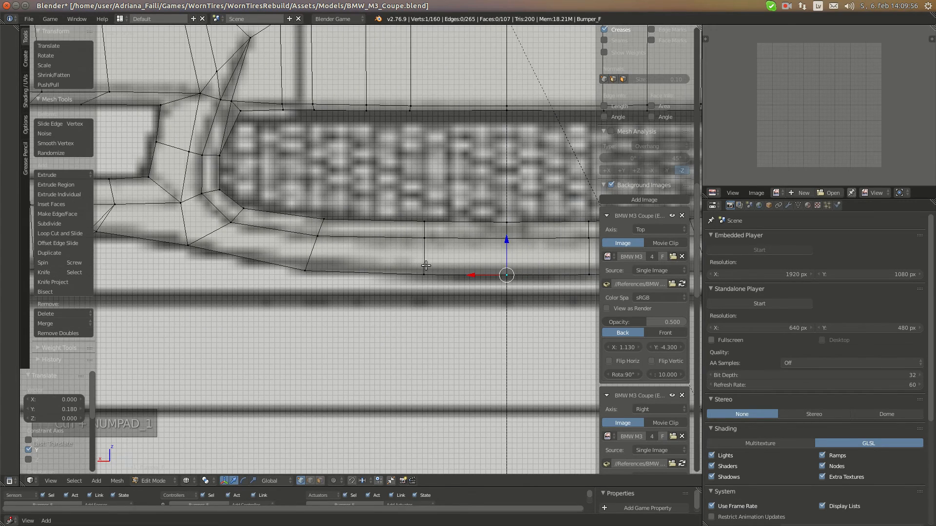
pyautogui.press('KP_3')
pyautogui.scroll(2, 394, 280)
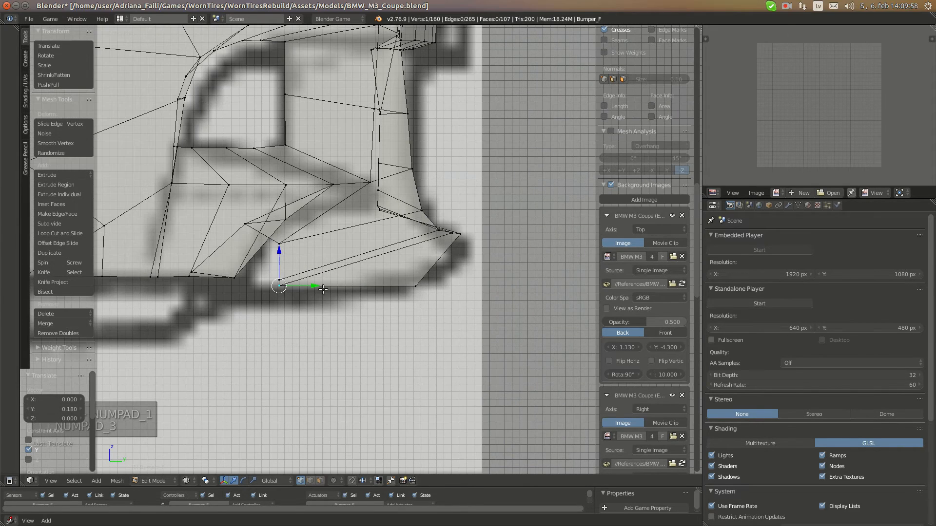
pyautogui.moveTo(310, 284); pyautogui.dragTo(415, 286)
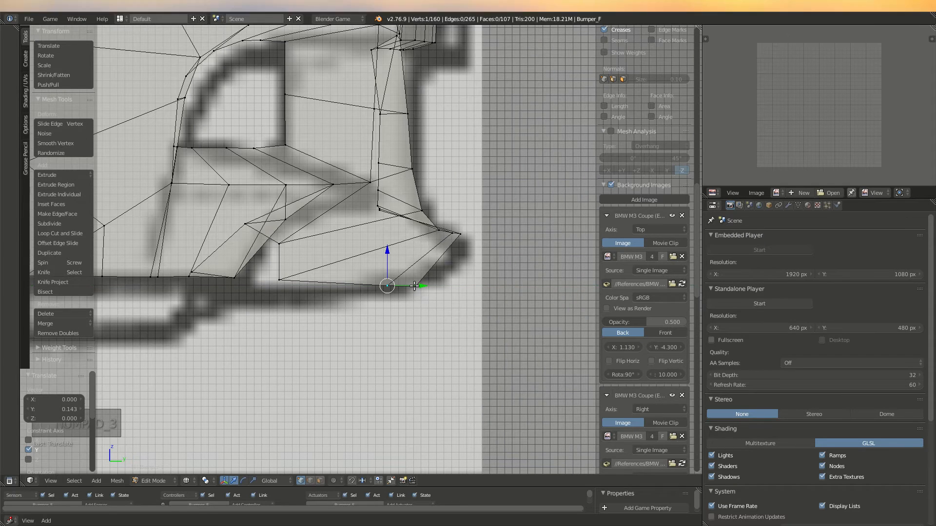
pyautogui.press('g')
pyautogui.press('z')
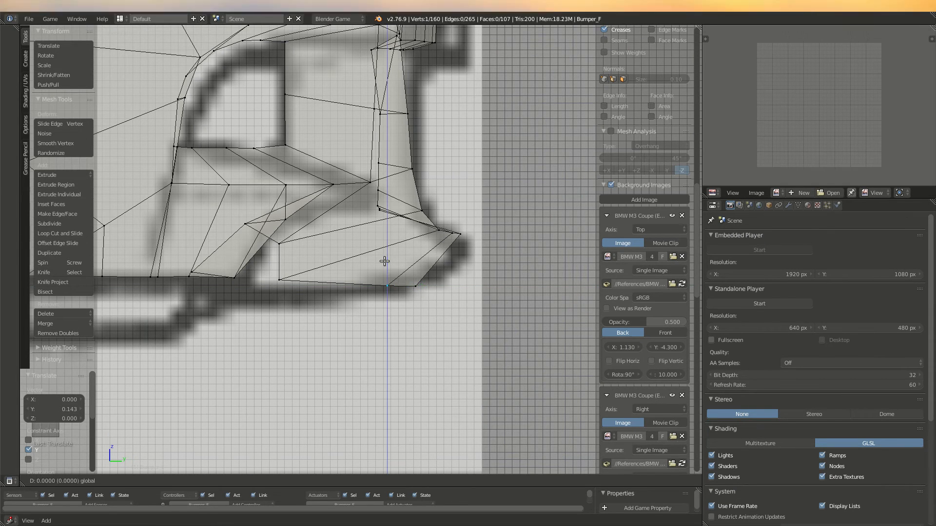
pyautogui.click(379, 267)
# - Move the next outer vertex of the bottom edge about 0.044 along Y in side view
pyautogui.press('ctrl+KP_1')
pyautogui.scroll(-2, 305, 267)
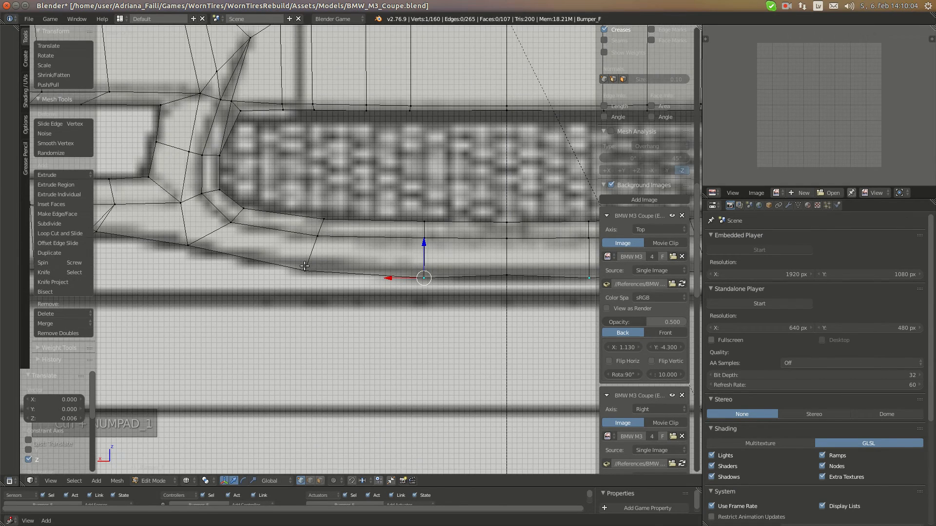
pyautogui.press('KP_3')
pyautogui.press('g')
pyautogui.press('y')
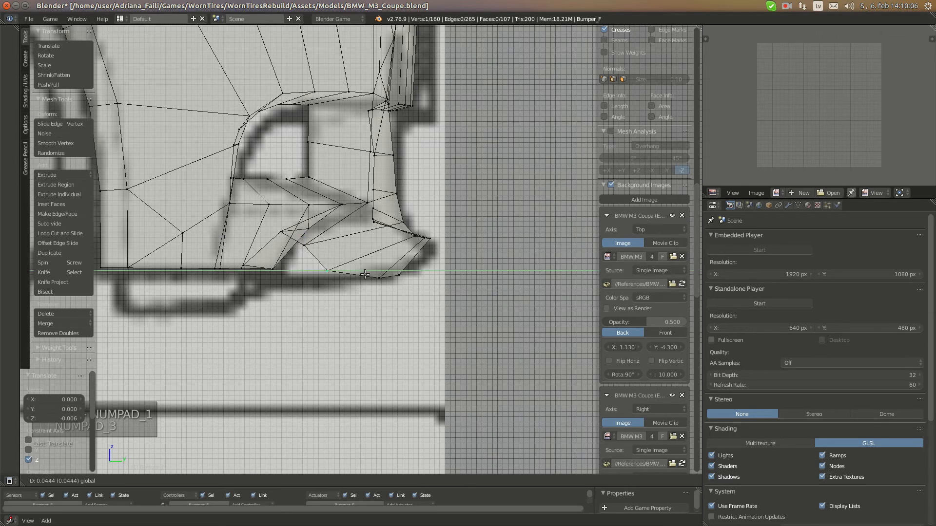
# - Inspect the bumper's new lower part in perspective with solid shading in Object Mode, and return to Edit Mode
pyautogui.press('a')
pyautogui.press('a')
pyautogui.press('a')
pyautogui.press('a')
pyautogui.press('Tab')
pyautogui.press('KP_5')
pyautogui.press('KP_Decimal')
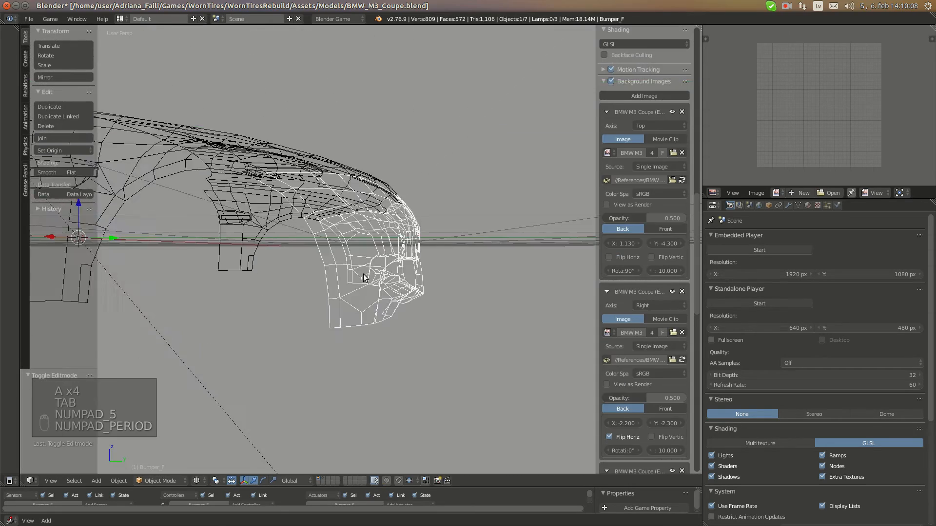
pyautogui.press('z')
pyautogui.moveTo(366, 273); pyautogui.dragTo(312, 249, button='middle')
pyautogui.scroll(4, 302, 248)
pyautogui.press('Tab')
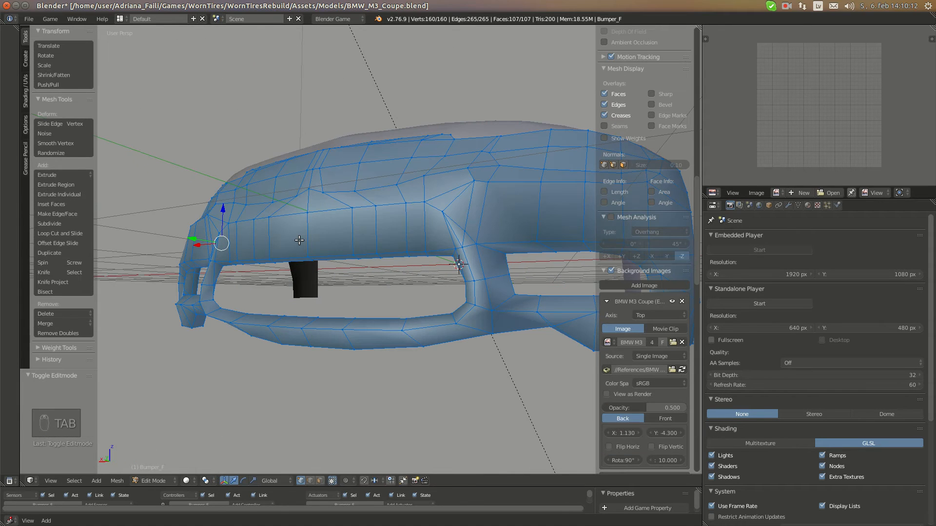
# - Compare the bumper in orthographic back view with the Chromium reference photo, and return to Blender
pyautogui.press('ctrl+KP_1')
pyautogui.press('KP_5')
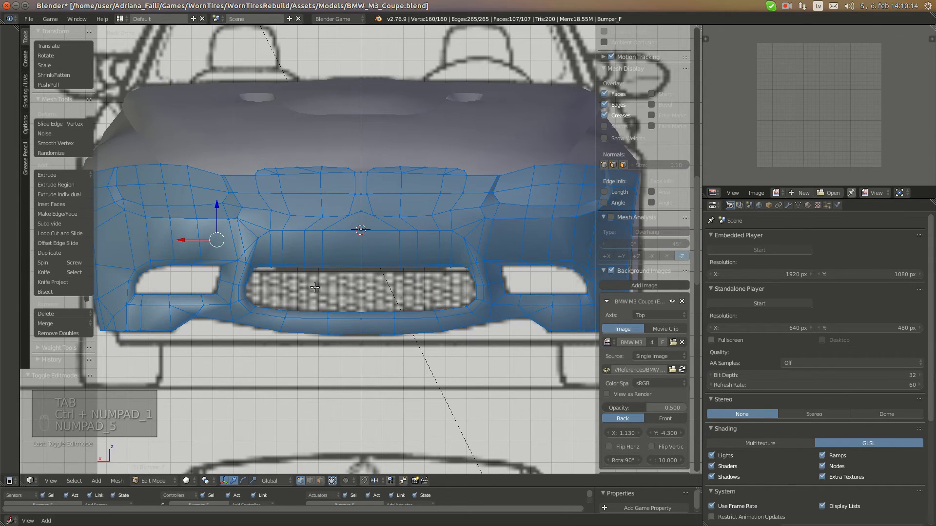
pyautogui.moveTo(0, 152)
pyautogui.click(11, 80)
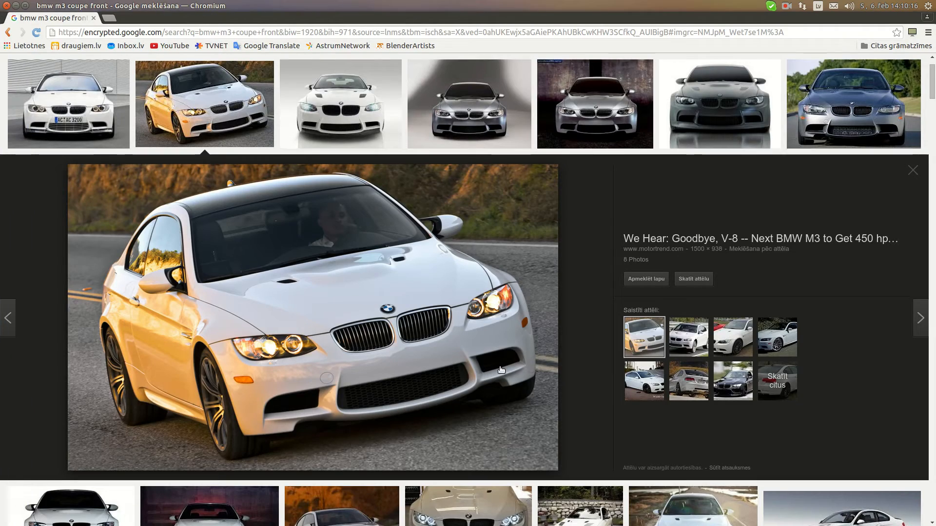
pyautogui.click(10, 338)
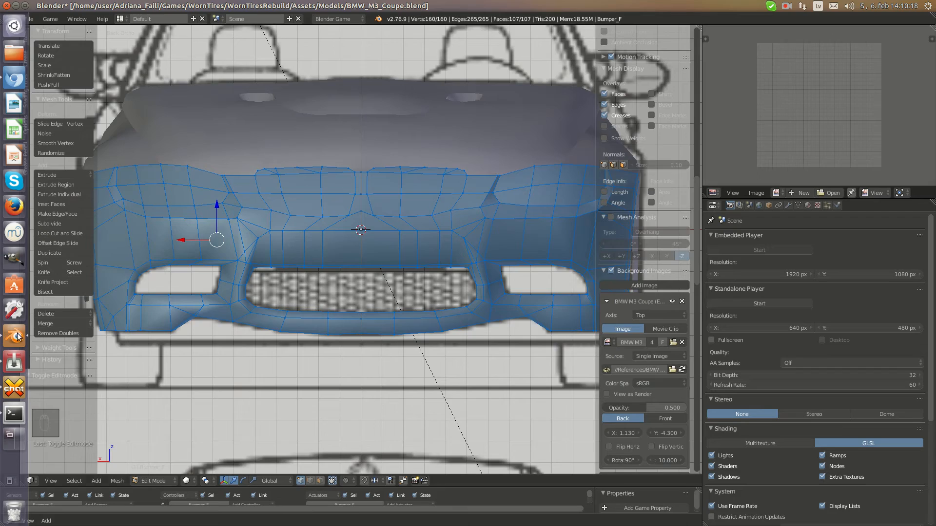
# - In back view, extrude the vertex on the lower grille opening's outer edge about -0.100 along X and -0.009 along Z into the opening
pyautogui.scroll(2, 264, 306)
pyautogui.scroll(3, 264, 307)
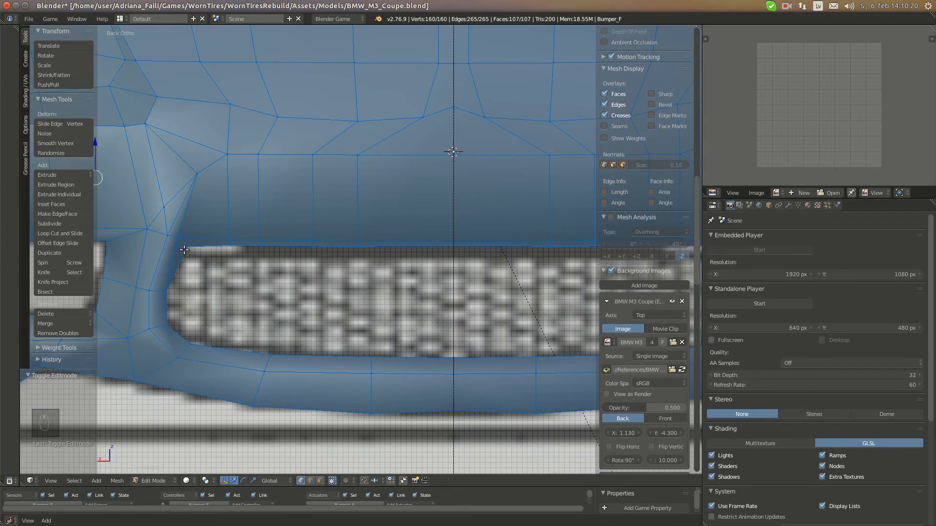
pyautogui.rightClick(183, 250)
pyautogui.rightClick(167, 290)
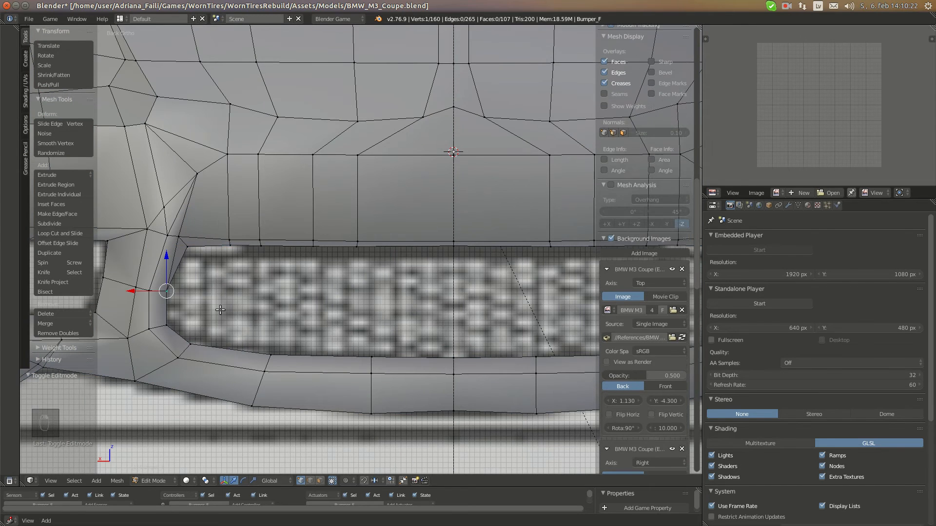
pyautogui.scroll(-1, 238, 318)
pyautogui.keyDown('shift'); pyautogui.moveTo(232, 310); pyautogui.dragTo(211, 278, button='middle'); pyautogui.keyUp('shift')
pyautogui.press('e')
pyautogui.click(247, 282)
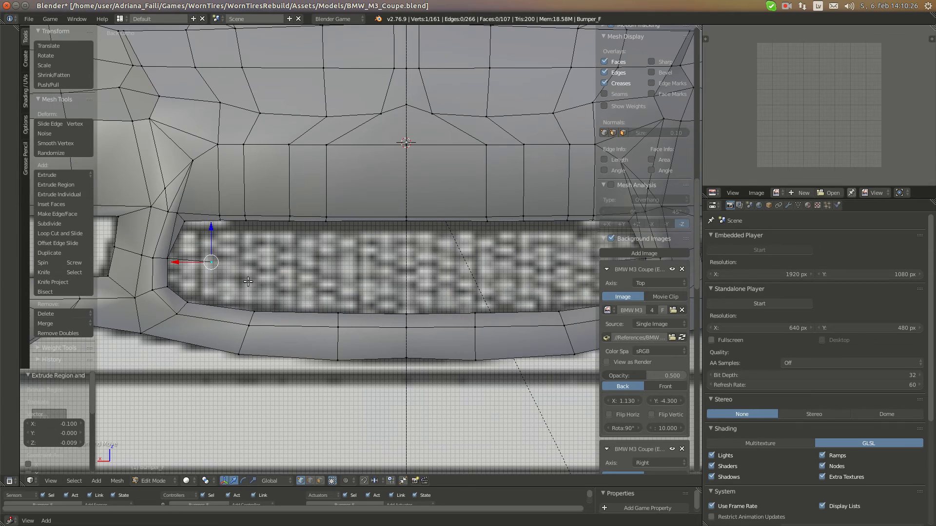
# - Extrude four more vertices in a row across the middle of the lower grille opening to the centre line
pyautogui.press('e')
pyautogui.click(281, 284)
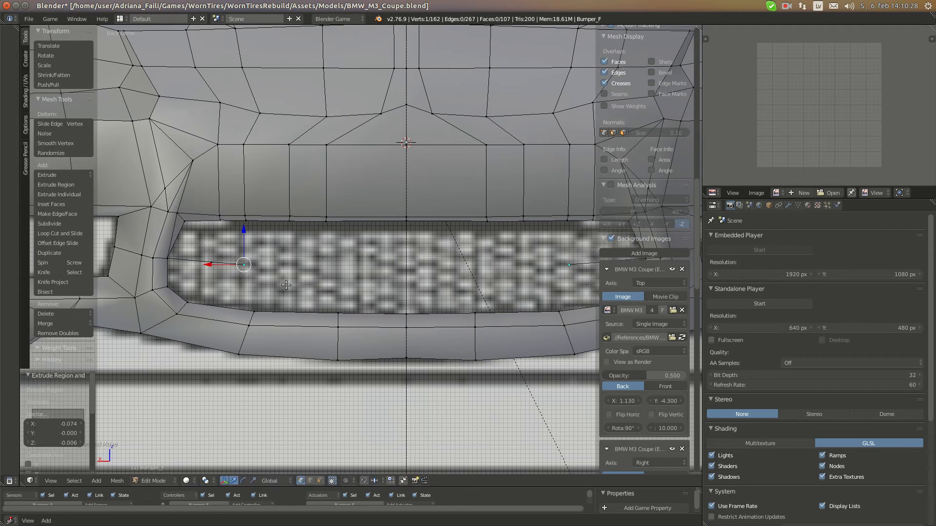
pyautogui.press('e')
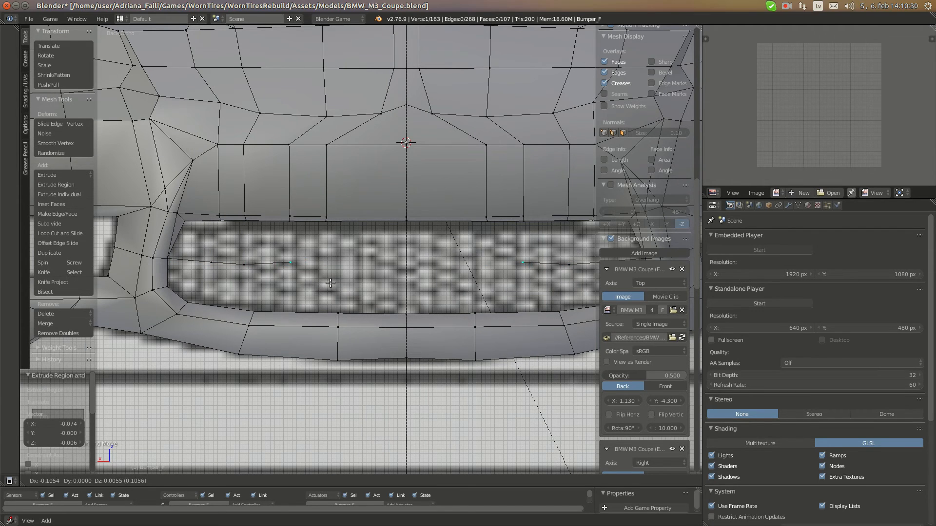
pyautogui.click(339, 283)
pyautogui.press('e')
pyautogui.click(396, 285)
pyautogui.press('e')
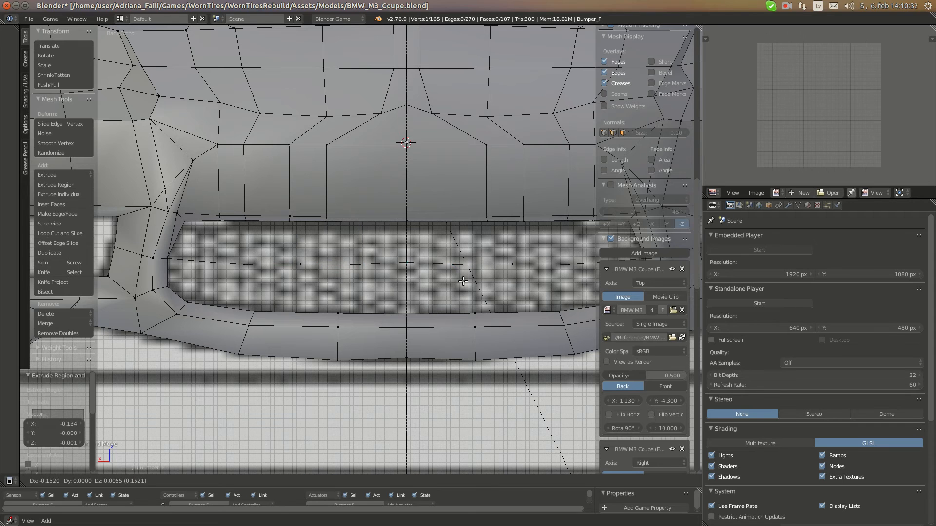
pyautogui.click(462, 284)
# - Fill the upper corner face between the grille opening's outer edge and the first segment of the middle vertex row
pyautogui.scroll(1, 173, 295)
pyautogui.keyDown('shift'); pyautogui.moveTo(174, 294); pyautogui.dragTo(269, 287, button='middle'); pyautogui.keyUp('shift')
pyautogui.press('a')
pyautogui.rightClick(225, 253)
pyautogui.keyDown('shift'); pyautogui.rightClick(245, 210); pyautogui.keyUp('shift')
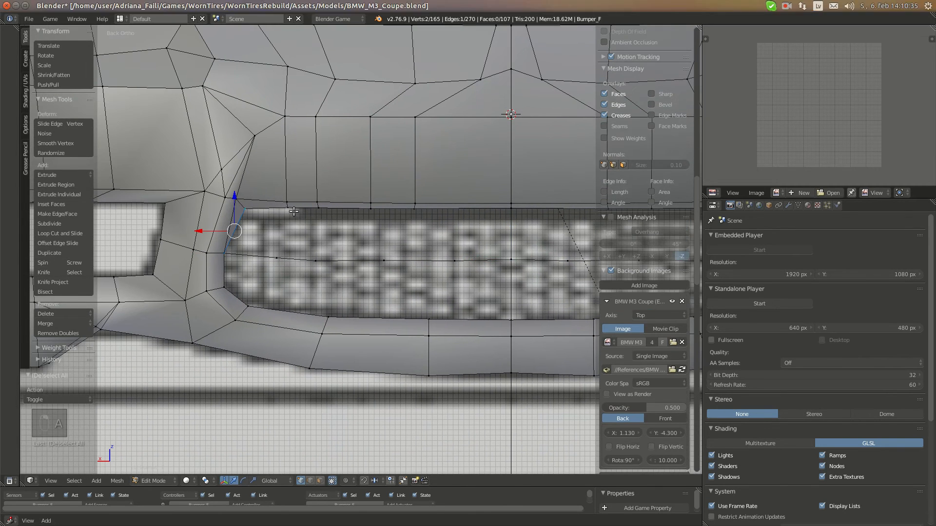
pyautogui.press('f')
pyautogui.press('a')
# - Fill the next two faces inward between the grille opening's upper edge and the middle vertex row
pyautogui.rightClick(277, 257)
pyautogui.keyDown('shift'); pyautogui.rightClick(288, 210); pyautogui.keyUp('shift')
pyautogui.keyDown('shift'); pyautogui.rightClick(318, 209); pyautogui.keyUp('shift')
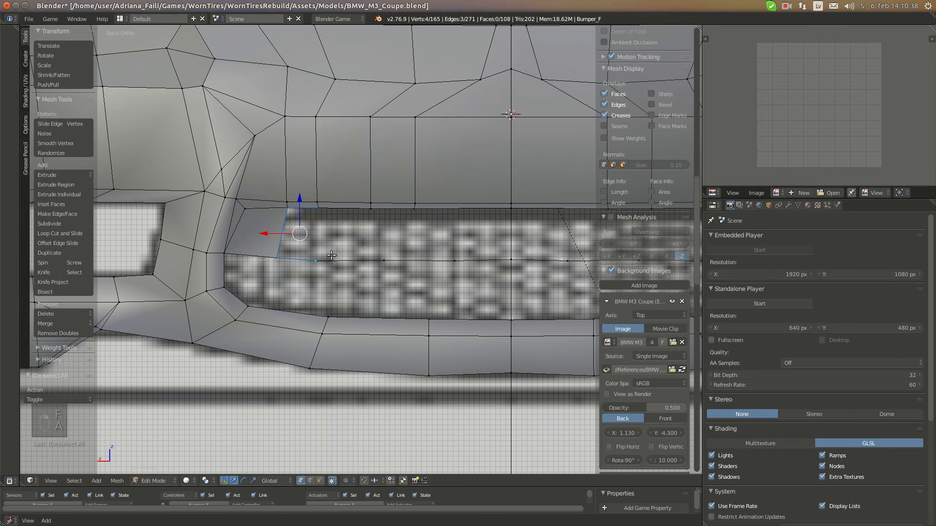
pyautogui.press('f')
pyautogui.press('a')
pyautogui.rightClick(316, 261)
pyautogui.keyDown('shift'); pyautogui.rightClick(317, 209); pyautogui.keyUp('shift')
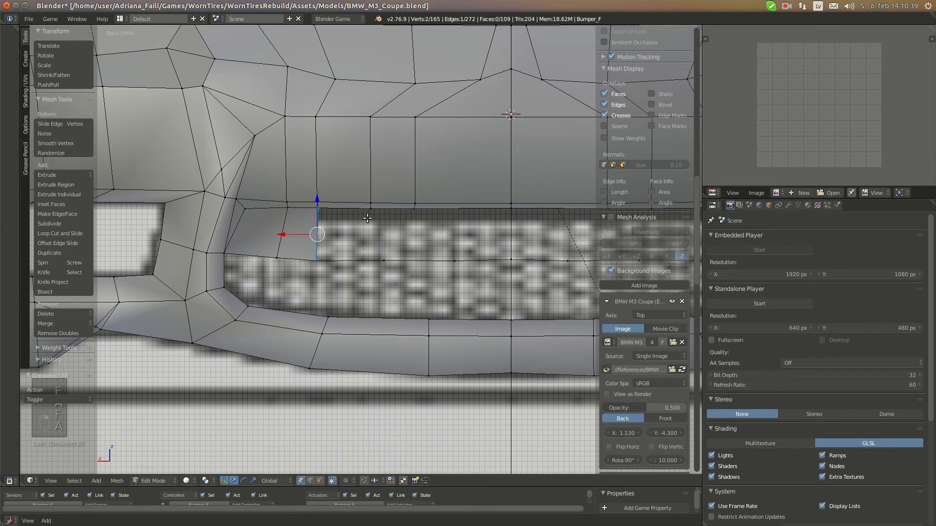
pyautogui.keyDown('shift'); pyautogui.rightClick(385, 255); pyautogui.keyUp('shift')
pyautogui.press('f')
pyautogui.press('a')
# - Fill the upper face at the centre line and the triangular gap beside it above the middle vertex row
pyautogui.keyDown('shift'); pyautogui.moveTo(404, 240); pyautogui.dragTo(306, 227, button='middle'); pyautogui.keyUp('shift')
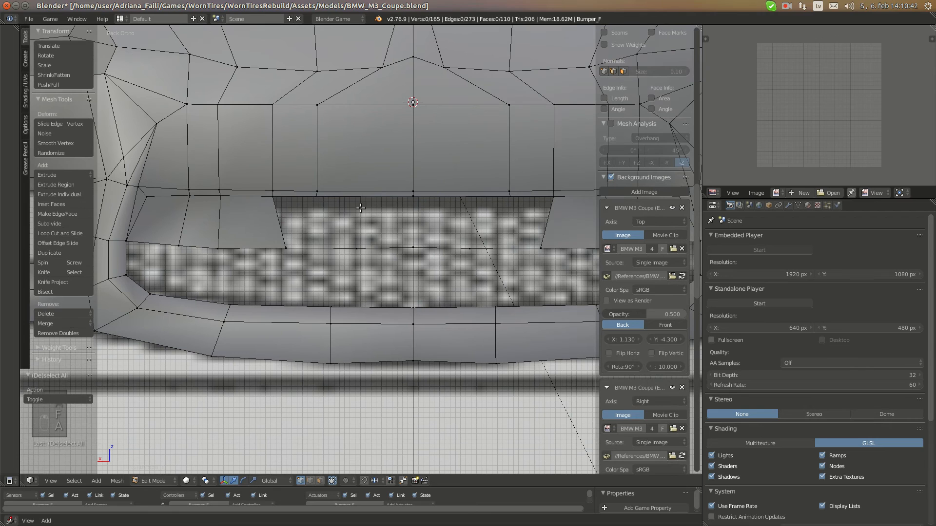
pyautogui.rightClick(316, 201)
pyautogui.keyDown('shift'); pyautogui.rightClick(416, 201); pyautogui.keyUp('shift')
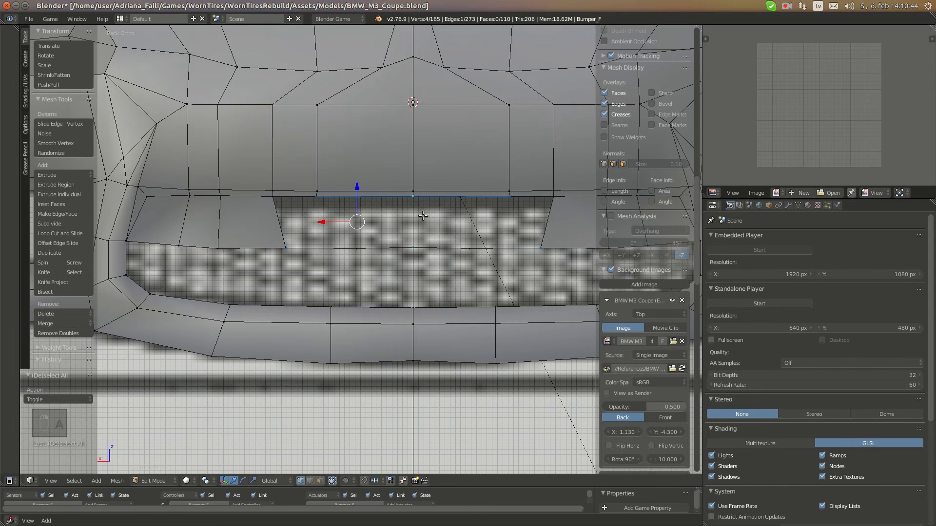
pyautogui.press('f')
pyautogui.press('a')
pyautogui.rightClick(286, 247)
pyautogui.keyDown('shift'); pyautogui.rightClick(267, 200); pyautogui.keyUp('shift')
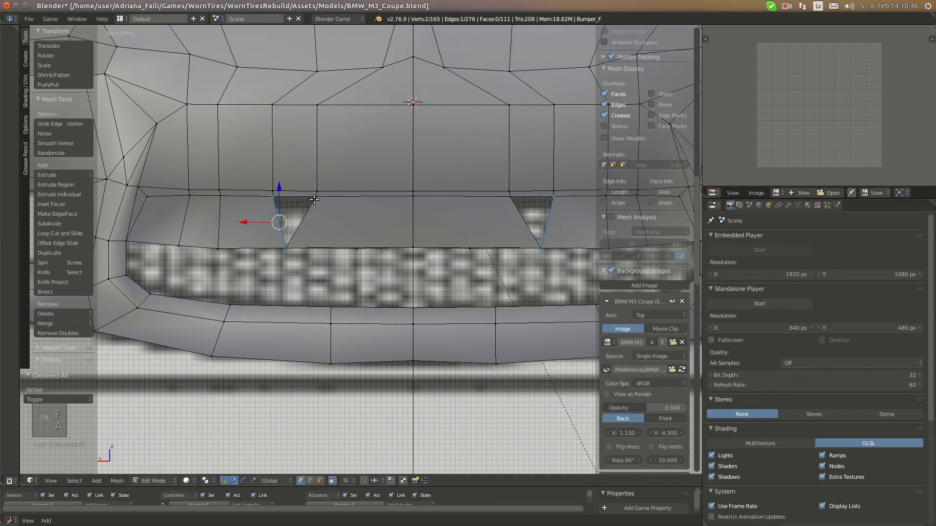
pyautogui.keyDown('shift'); pyautogui.rightClick(313, 201); pyautogui.keyUp('shift')
pyautogui.press('f')
pyautogui.press('a')
# - Fill the two outermost faces between the middle vertex row and the grille opening's lower corner
pyautogui.rightClick(114, 266)
pyautogui.keyDown('shift'); pyautogui.rightClick(124, 242); pyautogui.keyUp('shift')
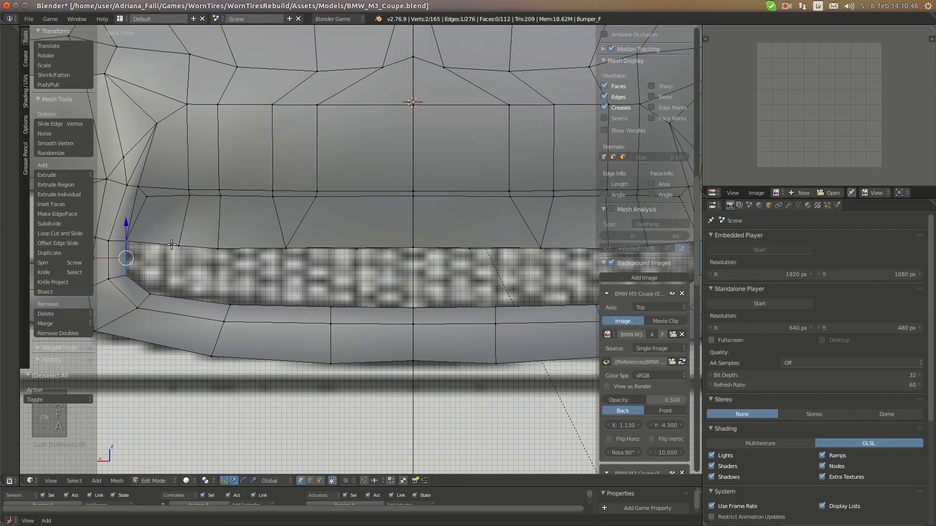
pyautogui.keyDown('shift'); pyautogui.rightClick(176, 246); pyautogui.keyUp('shift')
pyautogui.keyDown('shift'); pyautogui.rightClick(150, 293); pyautogui.keyUp('shift')
pyautogui.press('f')
pyautogui.press('a')
pyautogui.rightClick(151, 292)
pyautogui.keyDown('shift'); pyautogui.rightClick(180, 247); pyautogui.keyUp('shift')
pyautogui.keyDown('shift'); pyautogui.rightClick(220, 250); pyautogui.keyUp('shift')
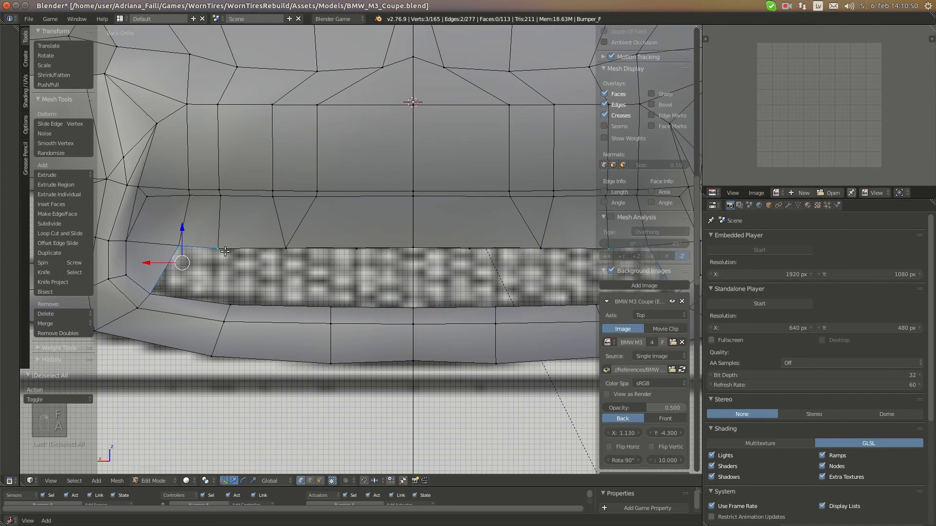
pyautogui.press('f')
pyautogui.press('a')
# - Fill the remaining two faces between the middle vertex row and the grille opening's lower edge up to the centre line
pyautogui.rightClick(232, 304)
pyautogui.keyDown('shift'); pyautogui.rightClick(219, 249); pyautogui.keyUp('shift')
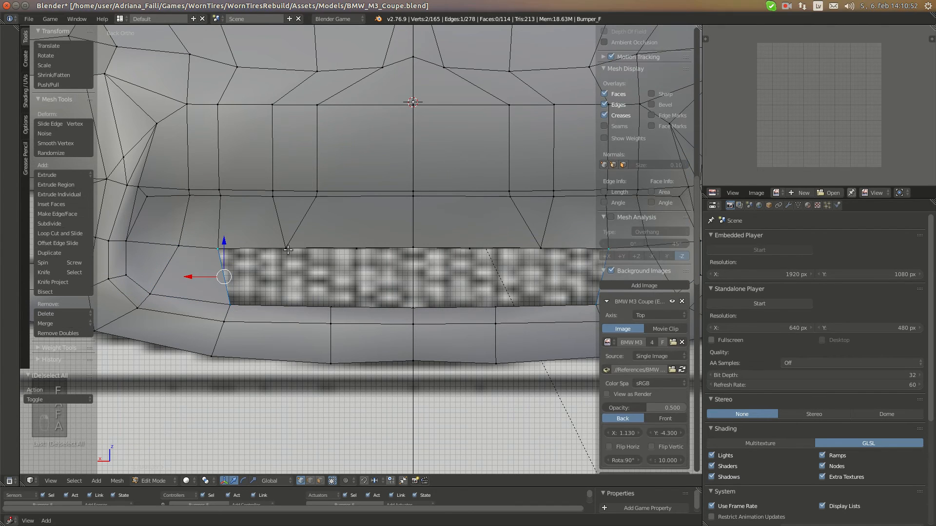
pyautogui.press('f')
pyautogui.press('a')
pyautogui.rightClick(331, 306)
pyautogui.keyDown('shift'); pyautogui.rightClick(286, 249); pyautogui.keyUp('shift')
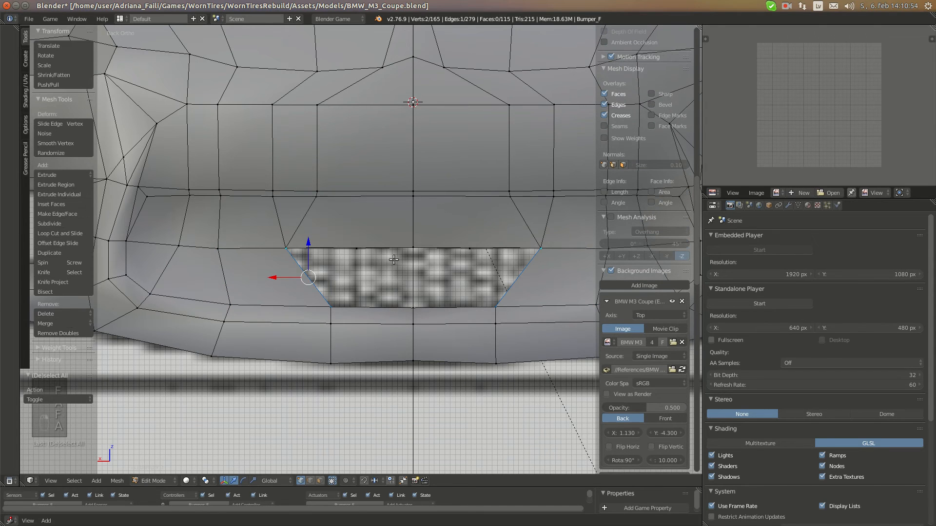
pyautogui.press('f')
pyautogui.press('a')
# - Move the middle-row vertex at the centre face's corner about -0.076 along X and the next outer one about -0.021 along X
pyautogui.rightClick(286, 249)
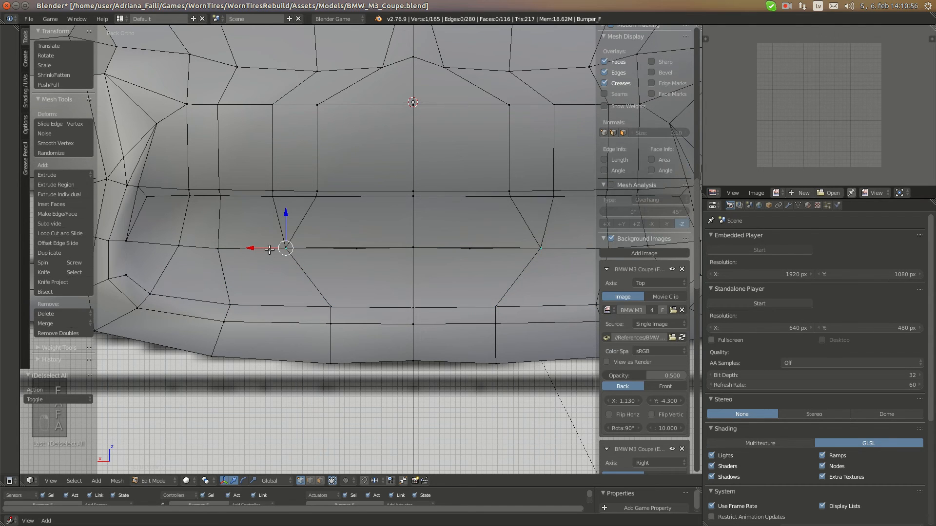
pyautogui.press('g')
pyautogui.press('x')
pyautogui.click(293, 252)
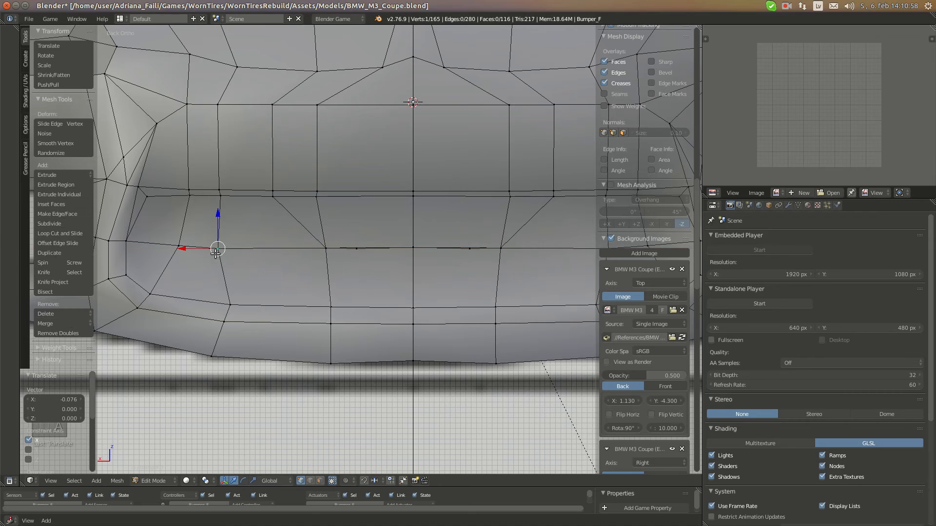
pyautogui.moveTo(191, 249); pyautogui.dragTo(202, 248)
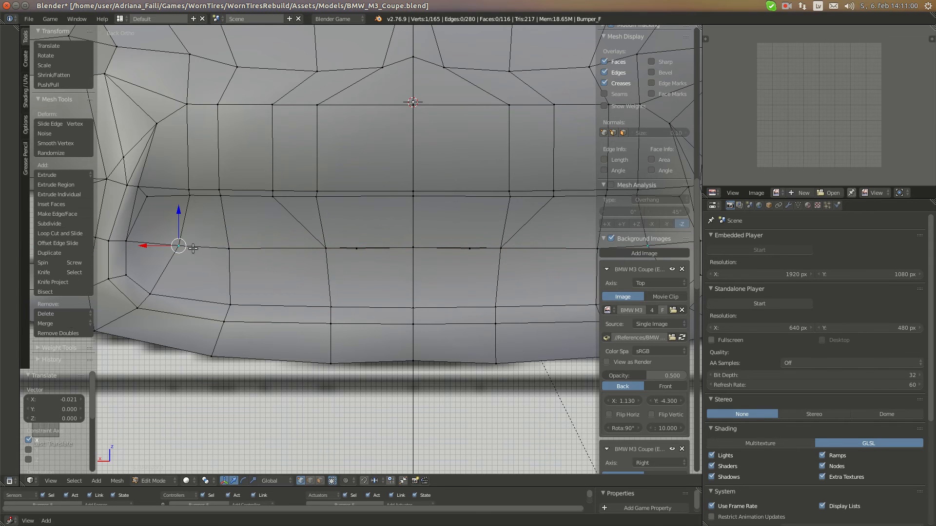
# - Select the grille panel's middle vertex row to the centre line and shift it slightly along Y in wireframe side view
pyautogui.press('KP_3')
pyautogui.scroll(2, 417, 237)
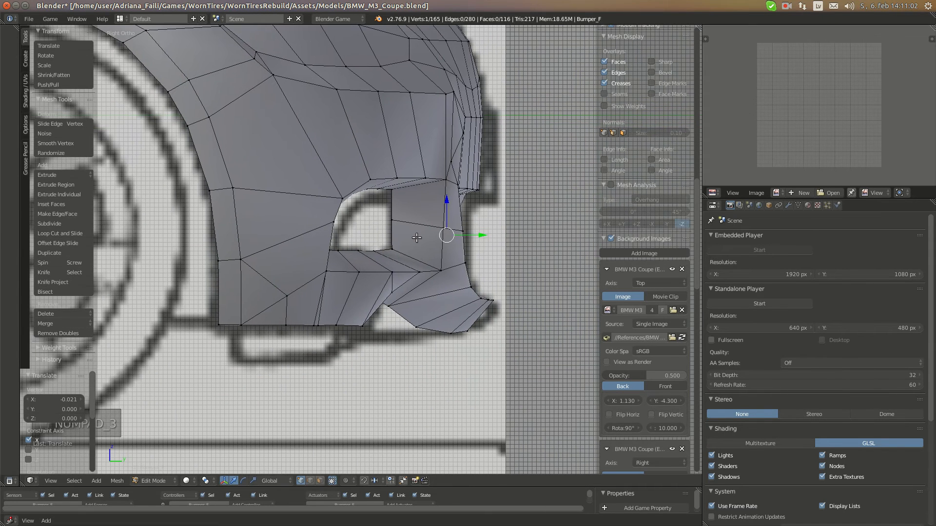
pyautogui.press('z')
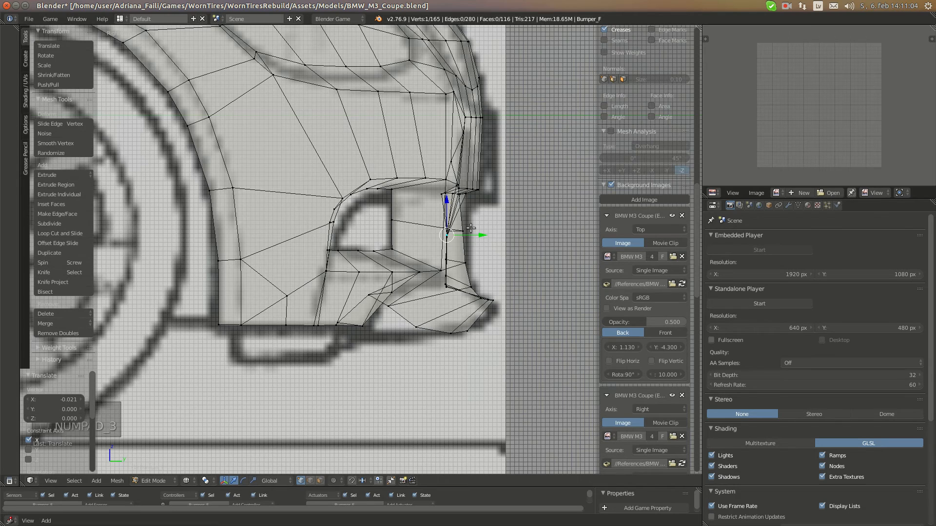
pyautogui.press('ctrl+KP_1')
pyautogui.keyDown('ctrl'); pyautogui.rightClick(331, 237); pyautogui.keyUp('ctrl')
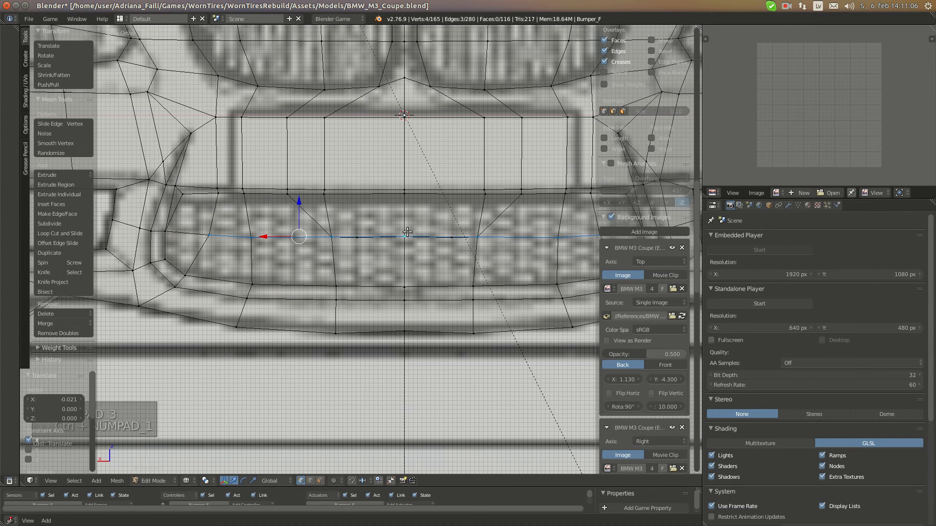
pyautogui.press('KP_3')
pyautogui.moveTo(474, 240); pyautogui.dragTo(470, 238)
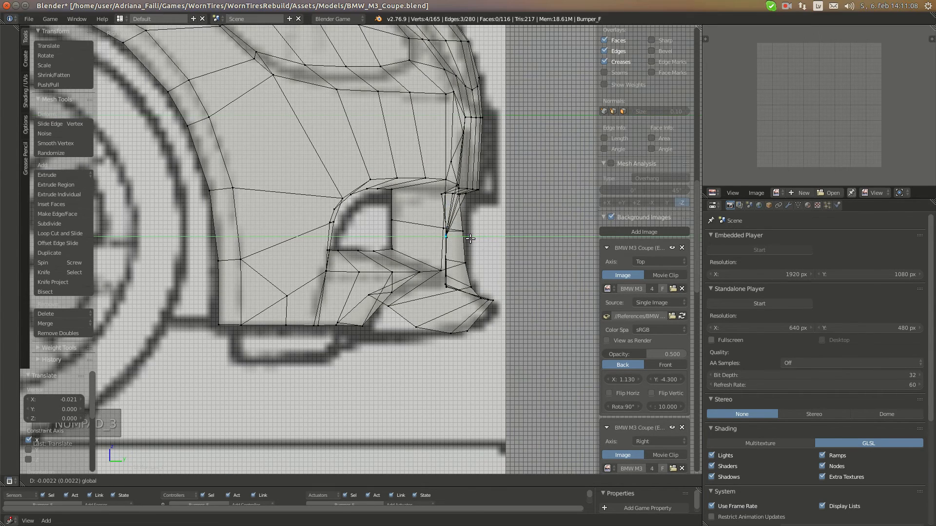
# - Inspect the filled lower grille in perspective with solid shading in Object Mode, and return to Edit Mode
pyautogui.press('a')
pyautogui.press('a')
pyautogui.press('a')
pyautogui.press('a')
pyautogui.press('Tab')
pyautogui.press('KP_5')
pyautogui.press('KP_Decimal')
pyautogui.press('z')
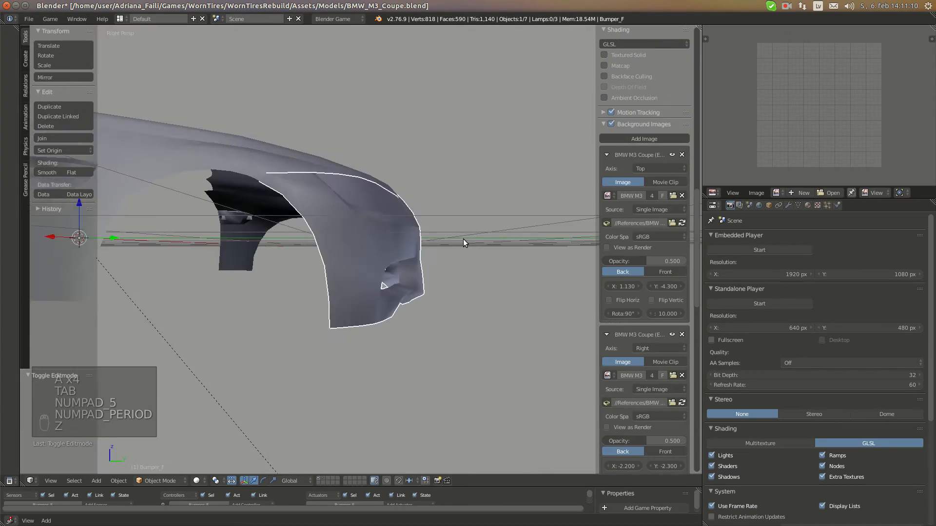
pyautogui.moveTo(463, 239)
pyautogui.mouseDown(button='middle')
pyautogui.moveTo(309, 251)
pyautogui.moveTo(364, 249)
pyautogui.moveTo(411, 297)
pyautogui.mouseUp(button='middle')
pyautogui.scroll(3, 322, 253)
pyautogui.scroll(2, 376, 261)
pyautogui.press('Tab')
pyautogui.press('Tab')
pyautogui.press('Tab')
# - Try to move and delete two vertices of the grille panel's middle row near the centre line, and undo the deletion
pyautogui.rightClick(467, 341)
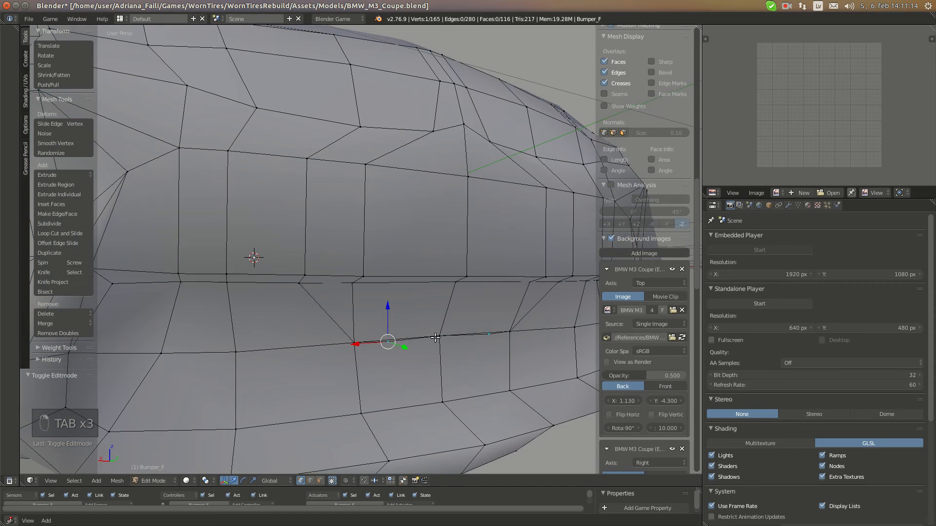
pyautogui.moveTo(435, 346); pyautogui.dragTo(421, 345, button='middle')
pyautogui.press('KP_Decimal')
pyautogui.press('g')
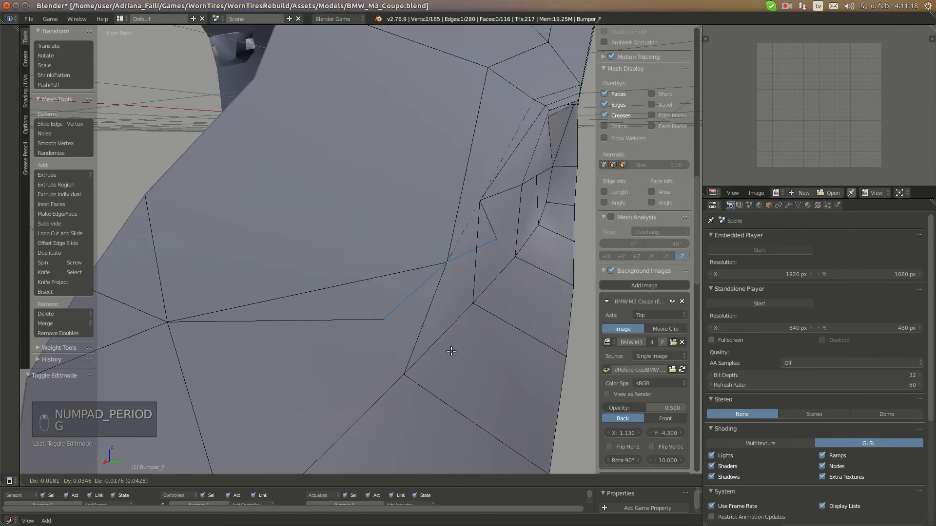
pyautogui.click(374, 349)
pyautogui.press('x')
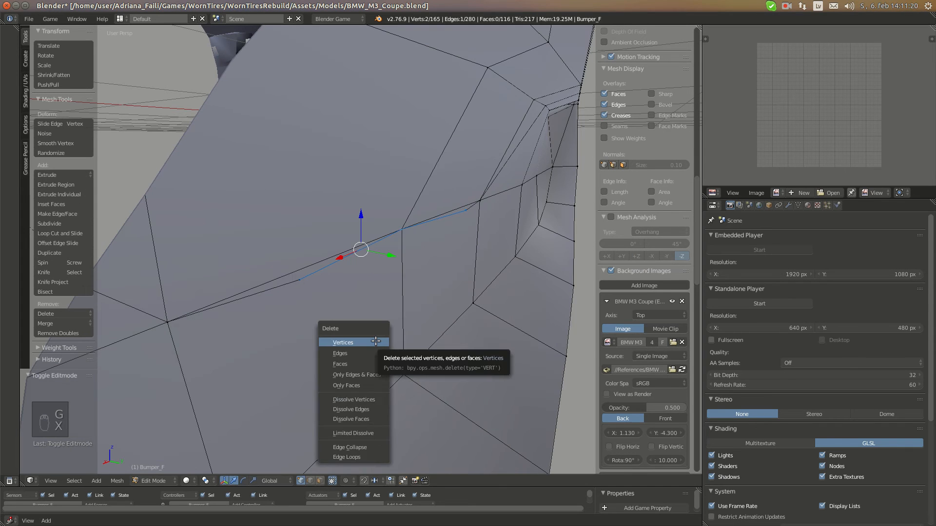
pyautogui.click(378, 341)
pyautogui.hotkey('ctrl', 'z')
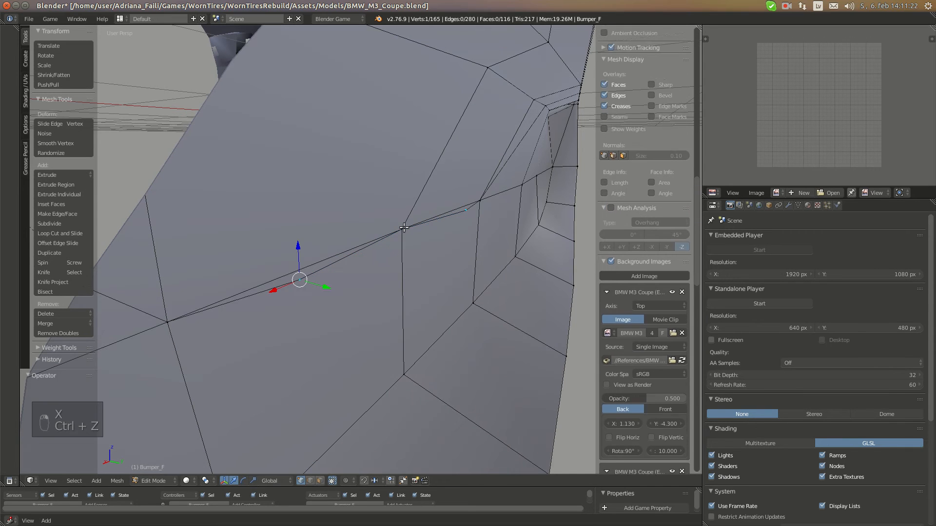
# - Delete the extra vertex lying between two corners of the grille panel's middle row near the centre line
pyautogui.press('x')
pyautogui.press('a')
pyautogui.press('a')
pyautogui.press('a')
pyautogui.press('a')
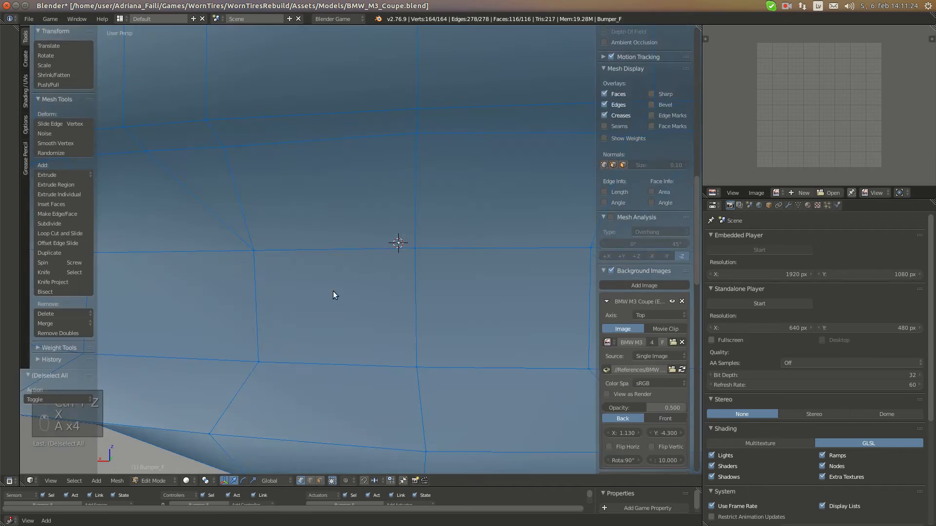
# - Inspect the filled lower grille in perspective, compare it with the reference photo in Chromium, and return to Blender
pyautogui.press('Tab')
pyautogui.moveTo(386, 303); pyautogui.dragTo(336, 312, button='middle')
pyautogui.scroll(-5, 309, 312)
pyautogui.press('Tab')
pyautogui.click(9, 79)
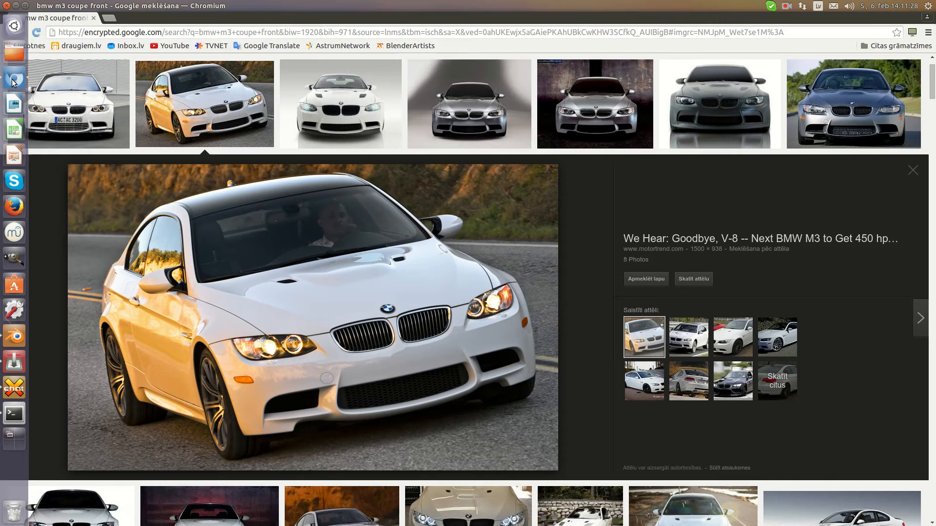
pyautogui.click(22, 339)
# - In back orthographic view, extrude two short edges from the vertex midway up the side opening's outer edge into the opening
pyautogui.press('KP_3')
pyautogui.press('ctrl+KP_1')
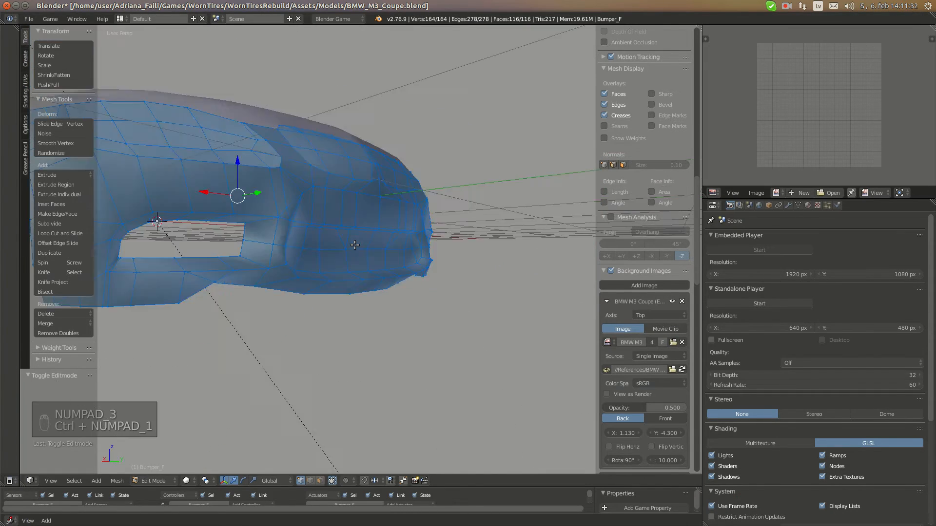
pyautogui.press('KP_5')
pyautogui.keyDown('shift'); pyautogui.moveTo(271, 253); pyautogui.dragTo(350, 251, button='middle'); pyautogui.keyUp('shift')
pyautogui.scroll(4, 350, 252)
pyautogui.press('a')
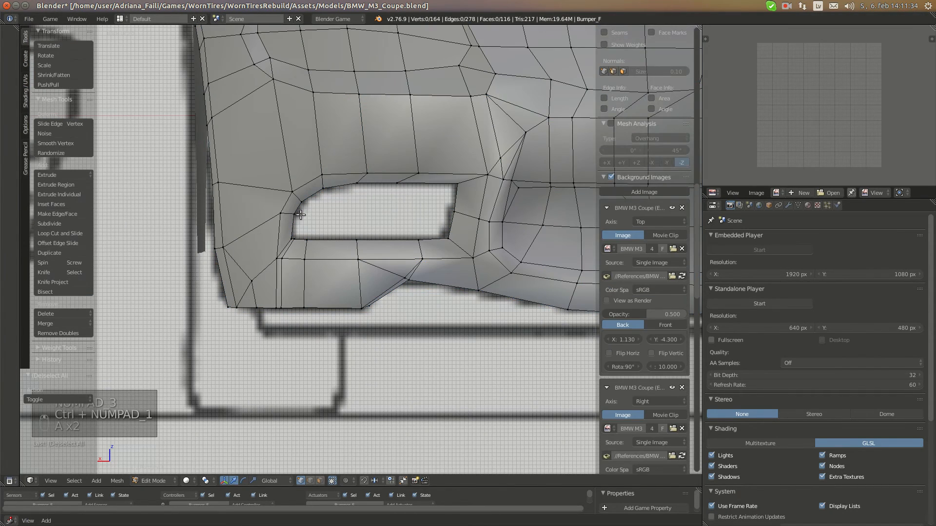
pyautogui.rightClick(295, 214)
pyautogui.keyDown('shift'); pyautogui.moveTo(331, 215); pyautogui.dragTo(319, 246, button='middle'); pyautogui.keyUp('shift')
pyautogui.scroll(2, 319, 247)
pyautogui.rightClick(271, 224)
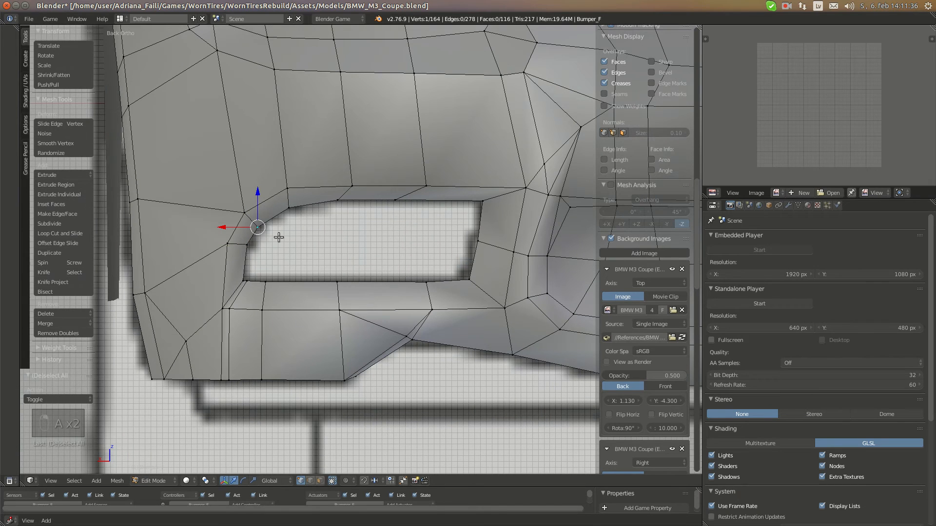
pyautogui.press('e')
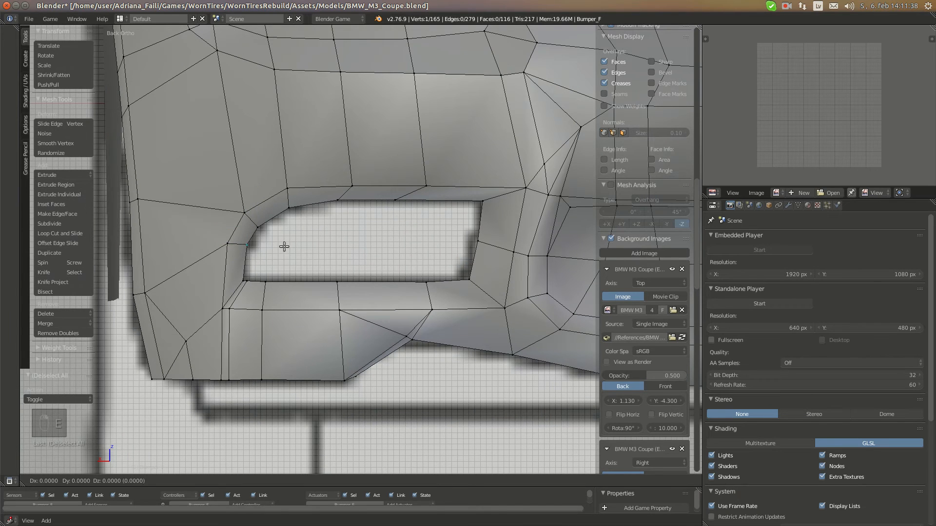
pyautogui.click(274, 250)
pyautogui.press('e')
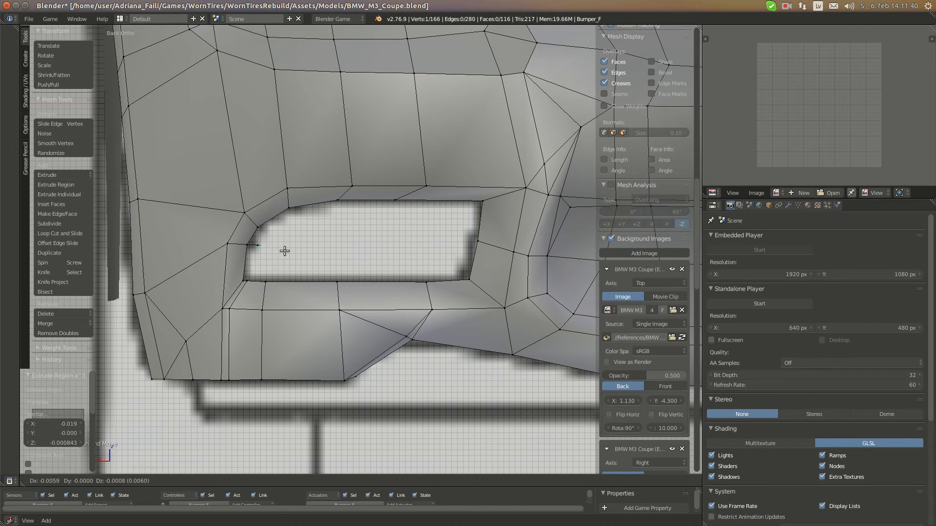
pyautogui.click(291, 251)
# - Extrude two longer edges across the side opening and connect the chain to the vertex midway up its inner edge
pyautogui.press('e')
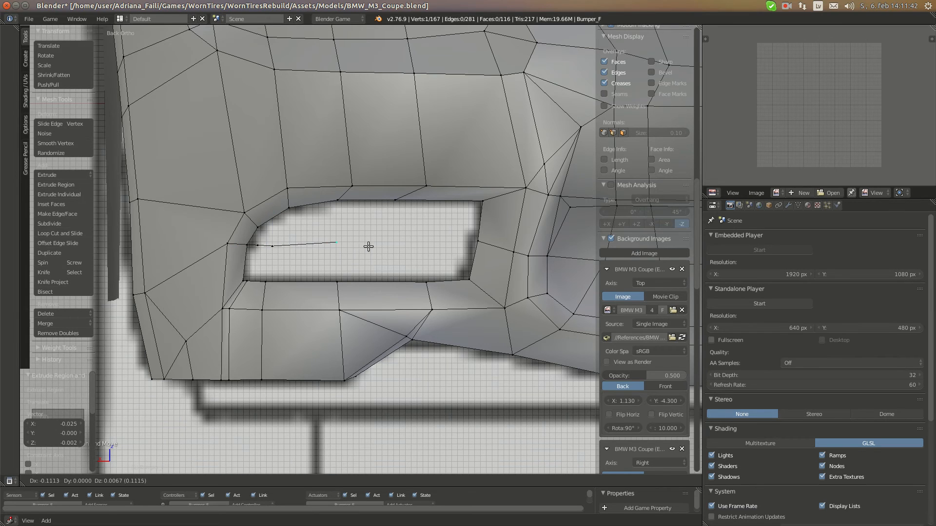
pyautogui.click(368, 246)
pyautogui.press('e')
pyautogui.click(461, 245)
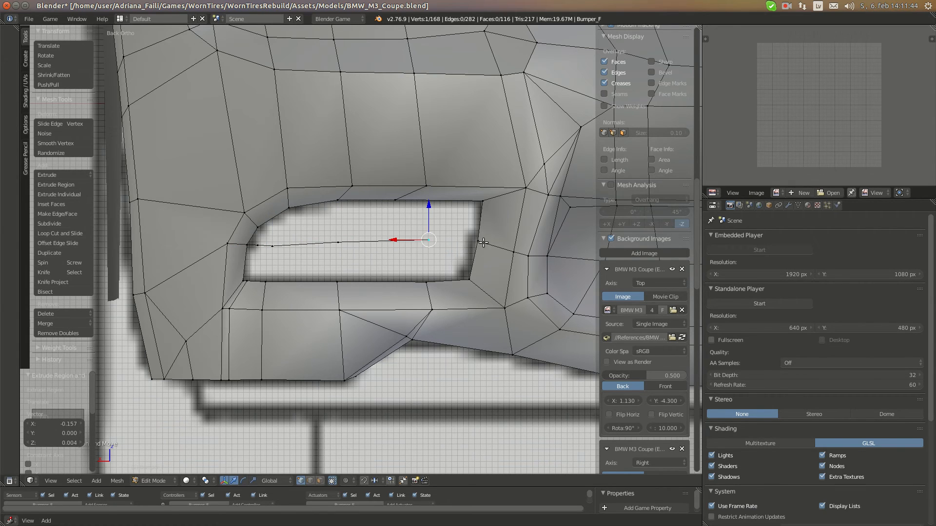
pyautogui.keyDown('shift'); pyautogui.rightClick(482, 244); pyautogui.keyUp('shift')
pyautogui.press('f')
pyautogui.press('a')
# - Fill the faces below and above the middle edge row at the inner end of the side opening
pyautogui.rightClick(427, 279)
pyautogui.keyDown('shift'); pyautogui.rightClick(428, 245); pyautogui.keyUp('shift')
pyautogui.keyDown('shift'); pyautogui.rightClick(478, 245); pyautogui.keyUp('shift')
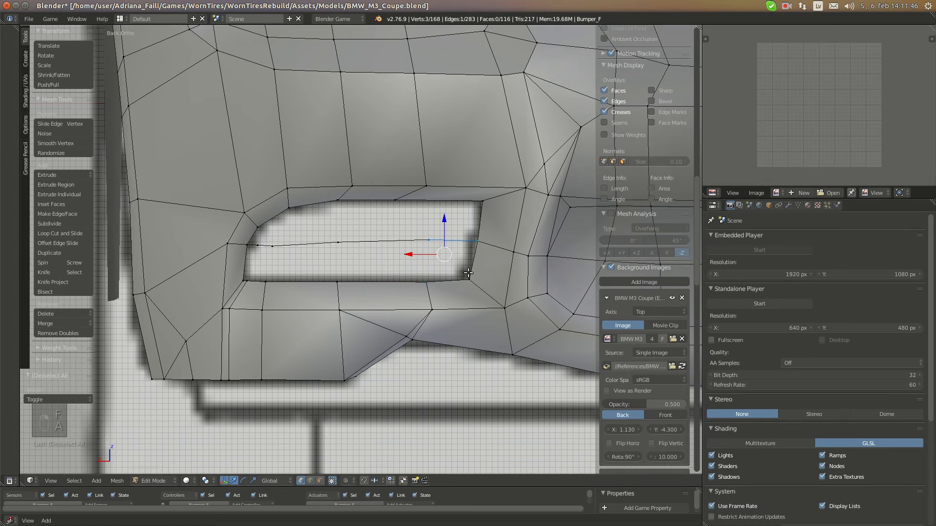
pyautogui.keyDown('shift'); pyautogui.rightClick(469, 275); pyautogui.keyUp('shift')
pyautogui.press('f')
pyautogui.press('a')
pyautogui.rightClick(477, 241)
pyautogui.keyDown('shift'); pyautogui.rightClick(429, 238); pyautogui.keyUp('shift')
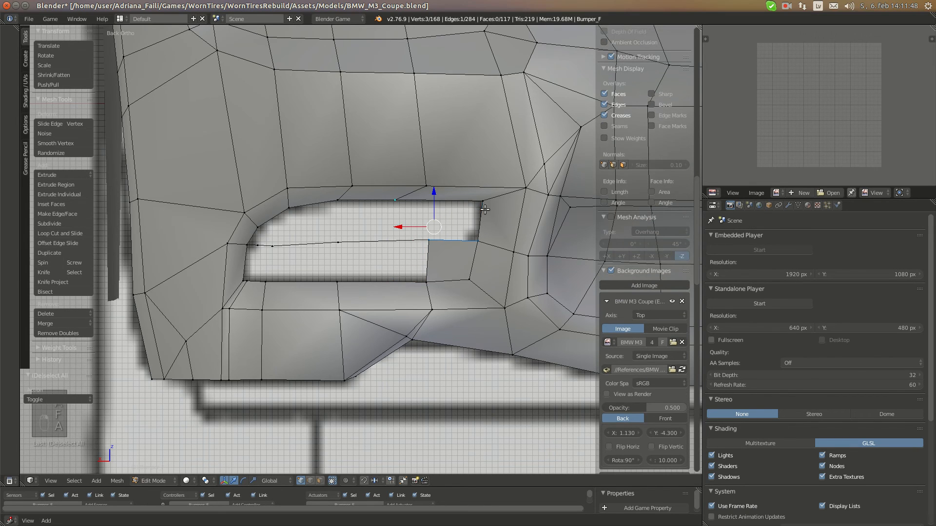
pyautogui.press('f')
pyautogui.press('a')
# - Fill the next column of the side opening with one face below and one above the middle edge row
pyautogui.rightClick(428, 239)
pyautogui.keyDown('shift'); pyautogui.rightClick(427, 282); pyautogui.keyUp('shift')
pyautogui.keyDown('shift'); pyautogui.rightClick(337, 282); pyautogui.keyUp('shift')
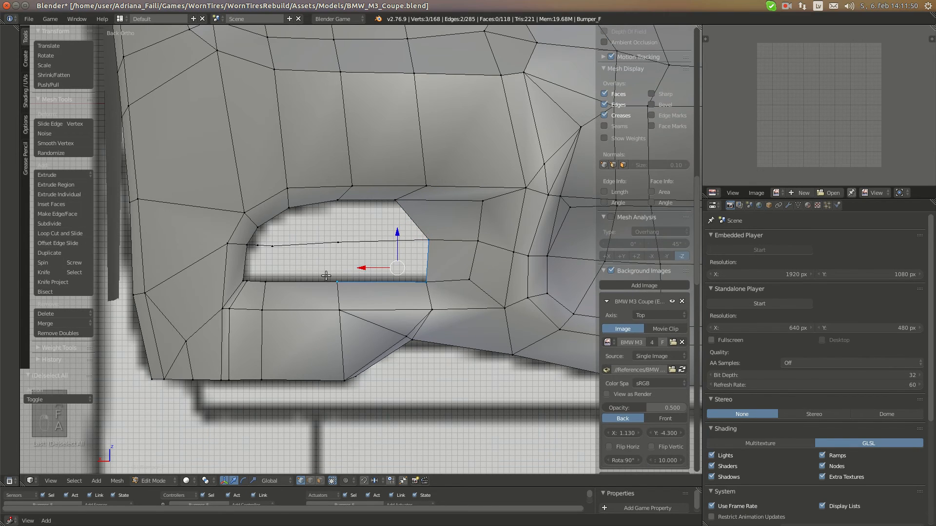
pyautogui.press('f')
pyautogui.press('a')
pyautogui.rightClick(338, 242)
pyautogui.keyDown('shift'); pyautogui.rightClick(337, 199); pyautogui.keyUp('shift')
pyautogui.keyDown('shift'); pyautogui.rightClick(395, 200); pyautogui.keyUp('shift')
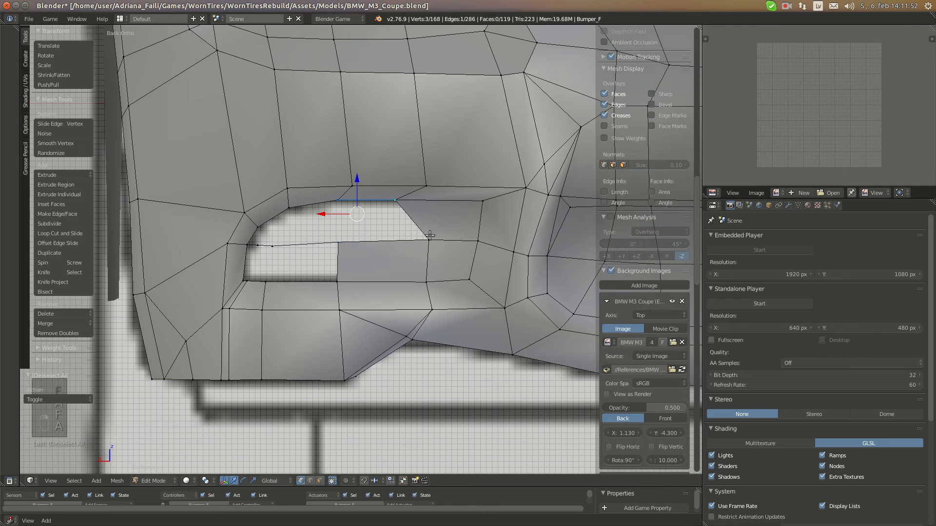
pyautogui.keyDown('shift'); pyautogui.rightClick(428, 239); pyautogui.keyUp('shift')
pyautogui.press('f')
pyautogui.press('a')
# - Move the innermost free vertex of the opening's middle row about 0.019 outward along X and slightly up
pyautogui.rightClick(429, 239)
pyautogui.press('g')
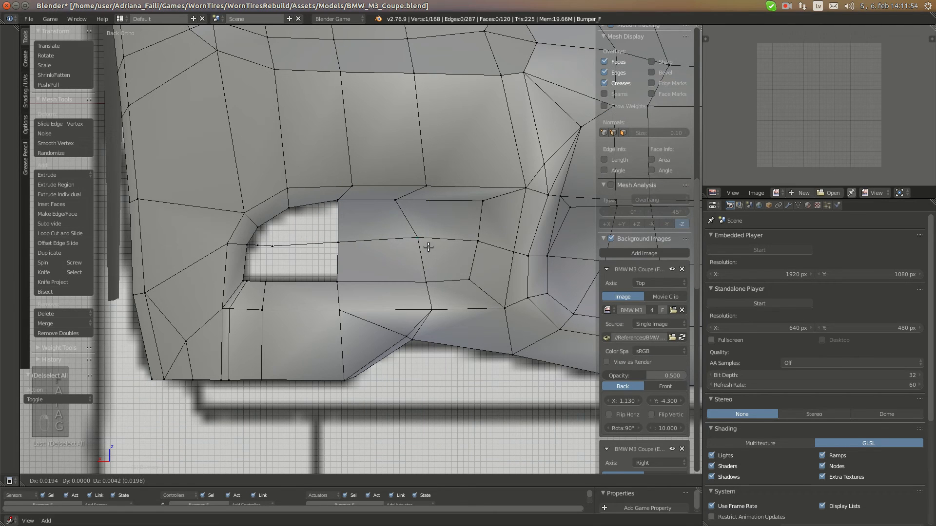
pyautogui.click(428, 248)
pyautogui.press('a')
# - Fill the upper and lower faces between the centre column and the outer curve of the side opening
pyautogui.rightClick(337, 242)
pyautogui.keyDown('shift'); pyautogui.rightClick(337, 201); pyautogui.keyUp('shift')
pyautogui.keyDown('shift'); pyautogui.rightClick(289, 209); pyautogui.keyUp('shift')
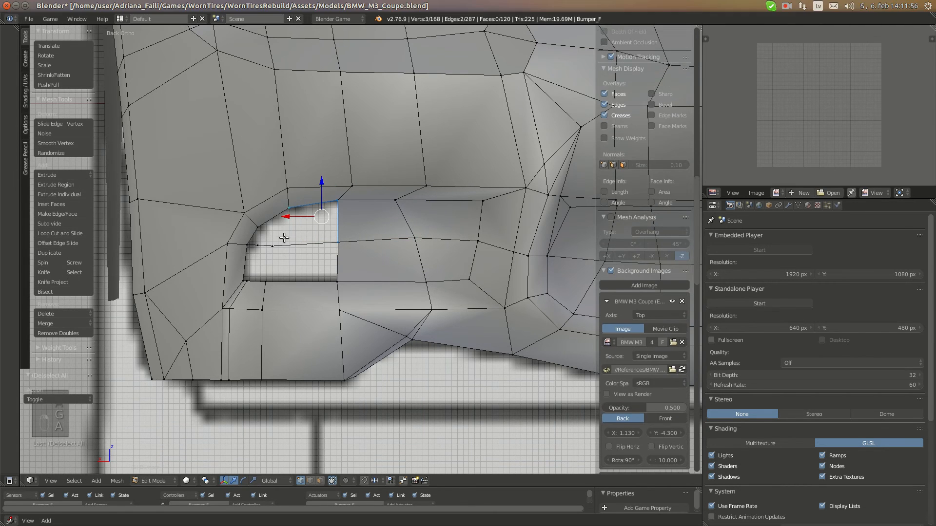
pyautogui.press('f')
pyautogui.press('a')
pyautogui.rightClick(272, 246)
pyautogui.keyDown('shift'); pyautogui.rightClick(266, 282); pyautogui.keyUp('shift')
pyautogui.keyDown('shift'); pyautogui.rightClick(338, 282); pyautogui.keyUp('shift')
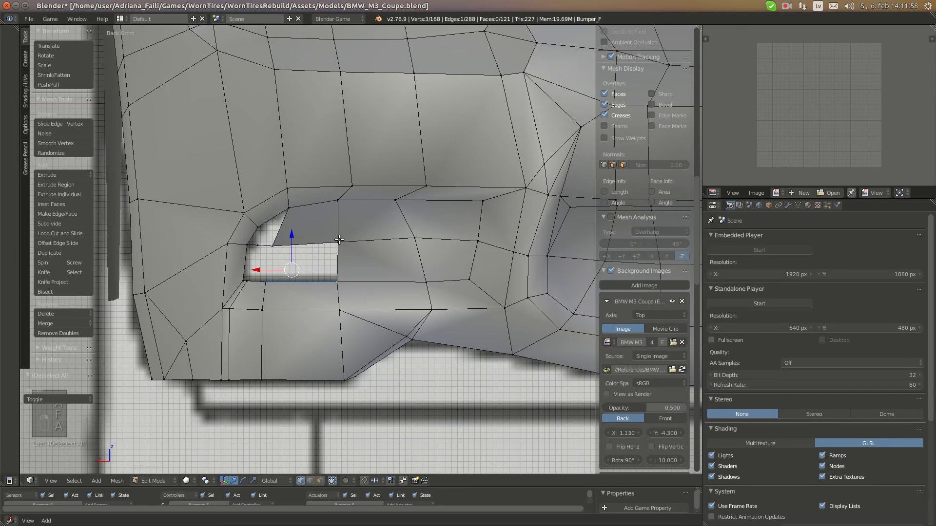
pyautogui.keyDown('shift'); pyautogui.rightClick(338, 243); pyautogui.keyUp('shift')
pyautogui.press('f')
pyautogui.press('a')
# - Fill the two narrow faces at the lower outer corner of the side opening
pyautogui.rightClick(272, 247)
pyautogui.keyDown('shift'); pyautogui.rightClick(243, 281); pyautogui.keyUp('shift')
pyautogui.keyDown('shift'); pyautogui.rightClick(266, 282); pyautogui.keyUp('shift')
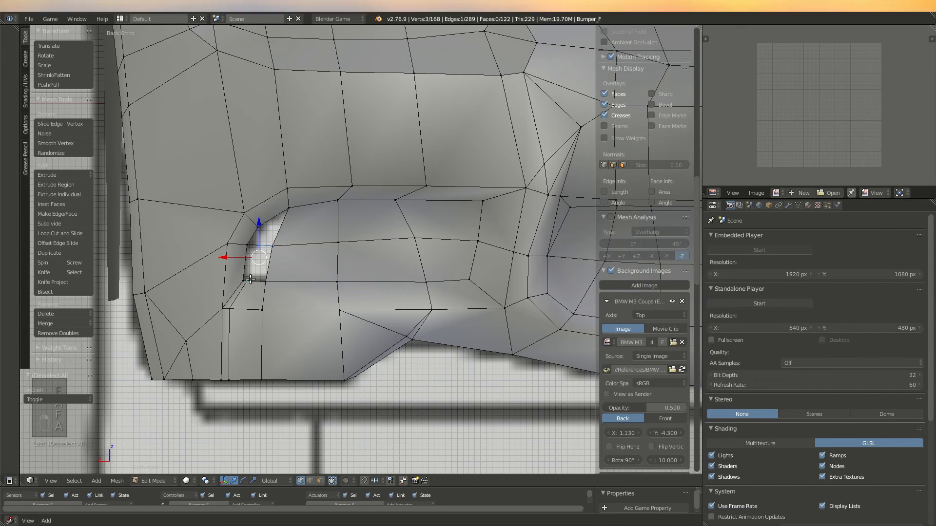
pyautogui.press('f')
pyautogui.press('a')
pyautogui.rightClick(247, 281)
pyautogui.keyDown('shift'); pyautogui.rightClick(244, 281); pyautogui.keyUp('shift')
pyautogui.keyDown('shift'); pyautogui.rightClick(249, 245); pyautogui.keyUp('shift')
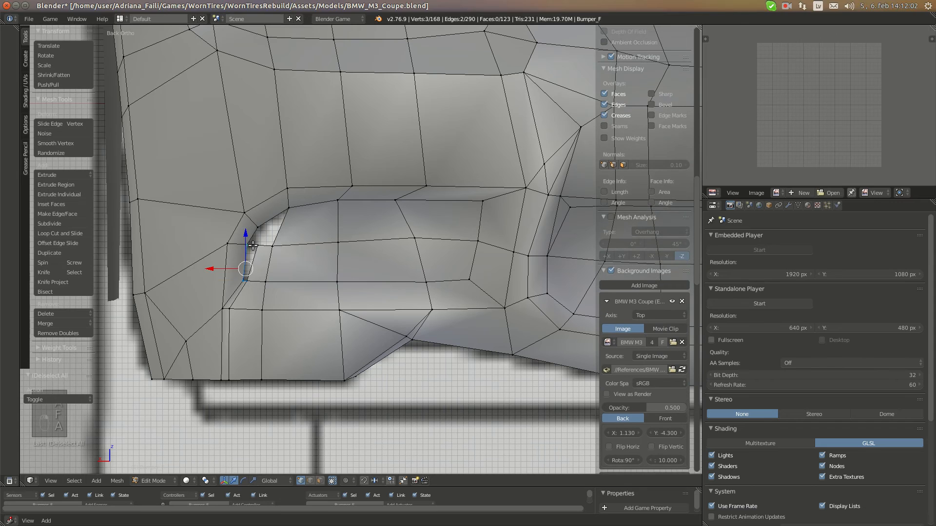
pyautogui.press('f')
pyautogui.press('a')
# - Close the remaining gap at the upper outer corner of the side opening with a triangle and a quad face
pyautogui.rightClick(258, 246)
pyautogui.keyDown('shift'); pyautogui.rightClick(248, 245); pyautogui.keyUp('shift')
pyautogui.keyDown('shift'); pyautogui.rightClick(258, 228); pyautogui.keyUp('shift')
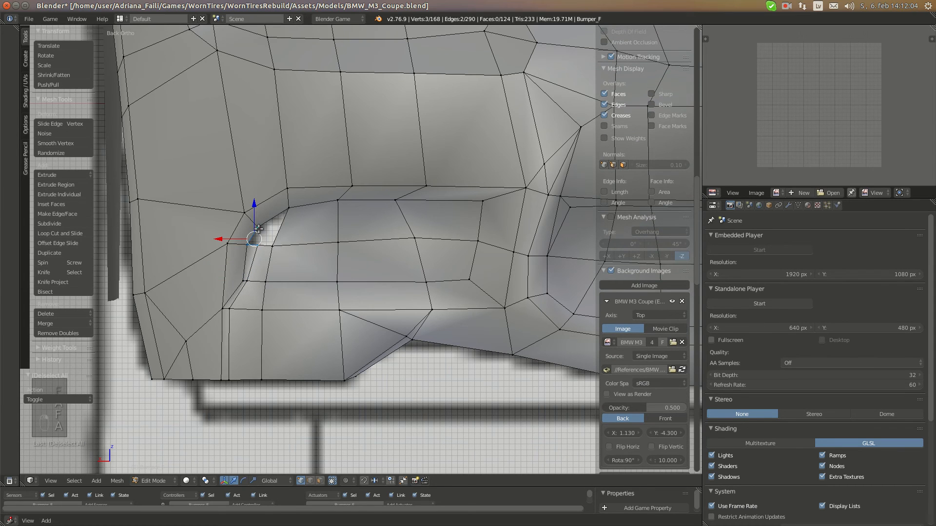
pyautogui.rightClick(259, 246)
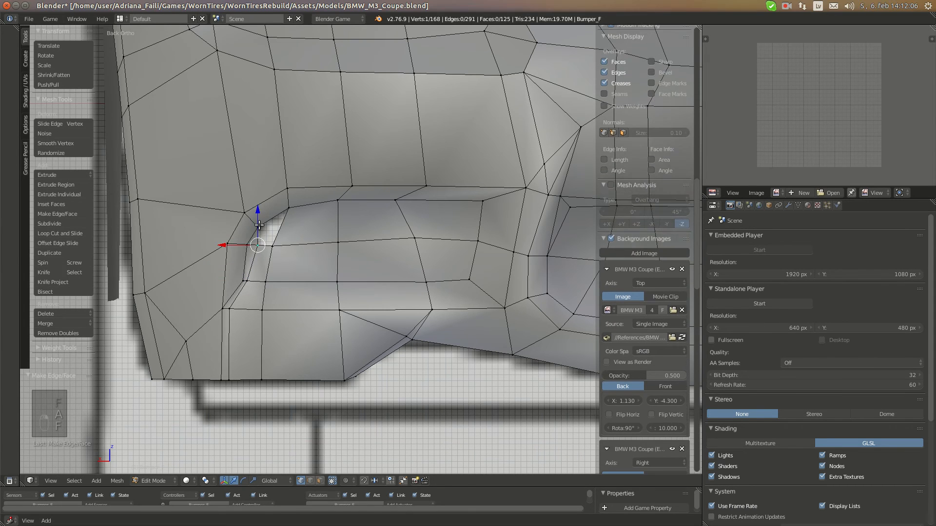
pyautogui.keyDown('shift'); pyautogui.rightClick(259, 229); pyautogui.keyUp('shift')
pyautogui.press('f')
pyautogui.press('a')
# - Move the two outer vertices of the side panel's middle row together about 0.008 inward along X
pyautogui.rightClick(274, 247)
pyautogui.keyDown('shift'); pyautogui.rightClick(259, 247); pyautogui.keyUp('shift')
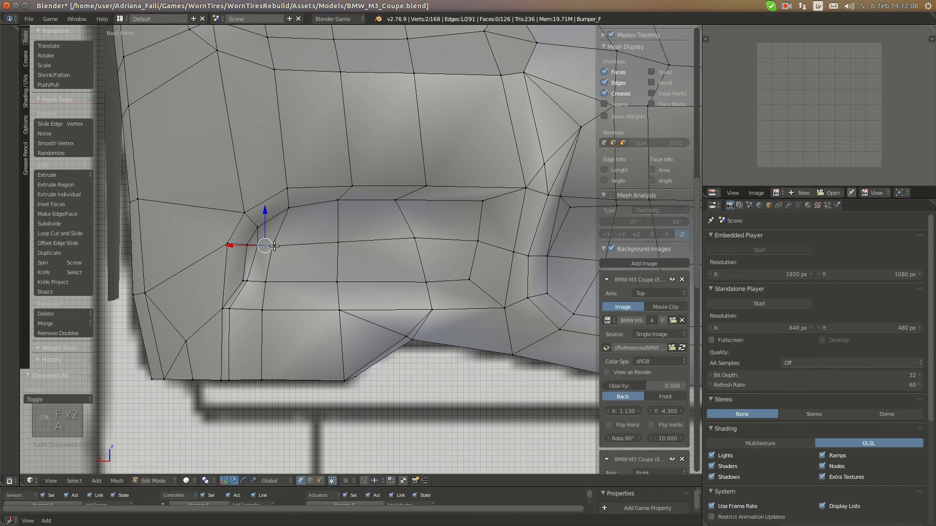
pyautogui.press('g')
pyautogui.rightClick(287, 257)
pyautogui.press('g')
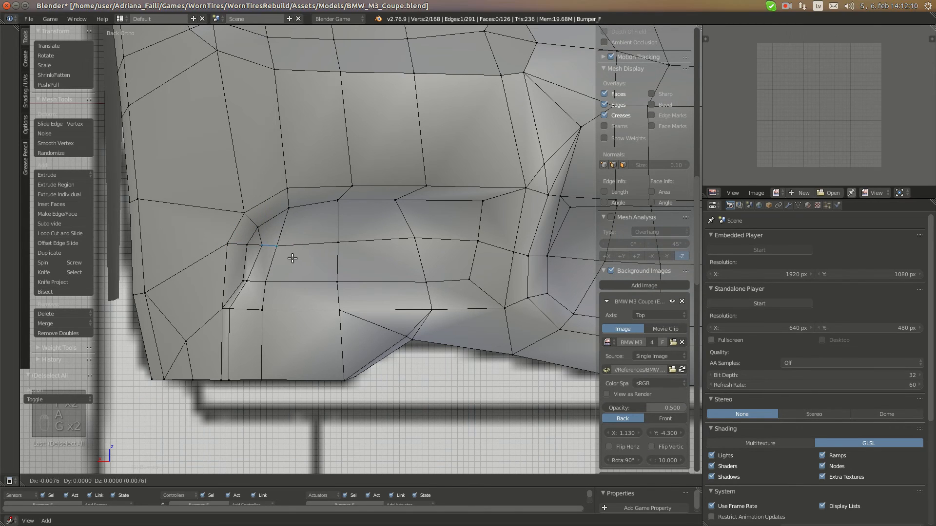
pyautogui.click(292, 258)
# - Adjust the other middle-row vertices of the side panel individually to even out their spacing in back view
pyautogui.rightClick(281, 248)
pyautogui.press('g')
pyautogui.click(295, 248)
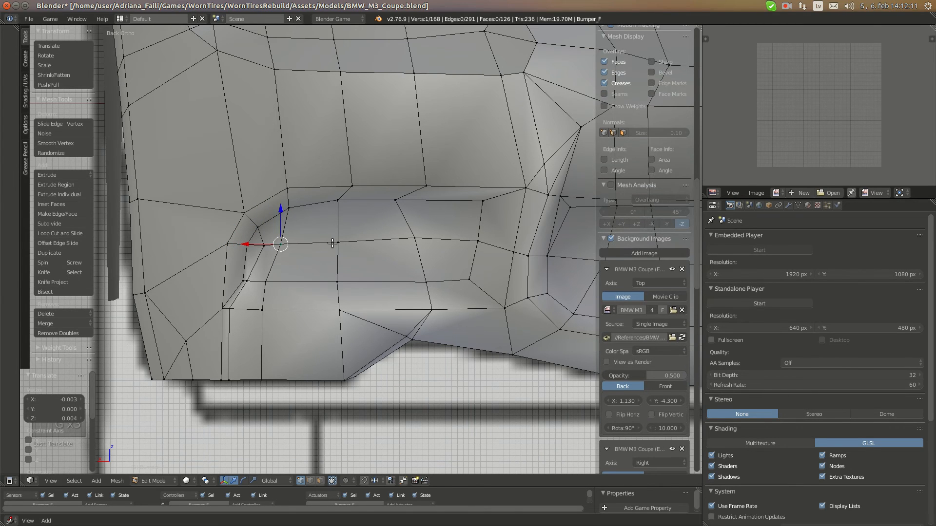
pyautogui.click(374, 245)
pyautogui.press('g')
pyautogui.click(424, 239)
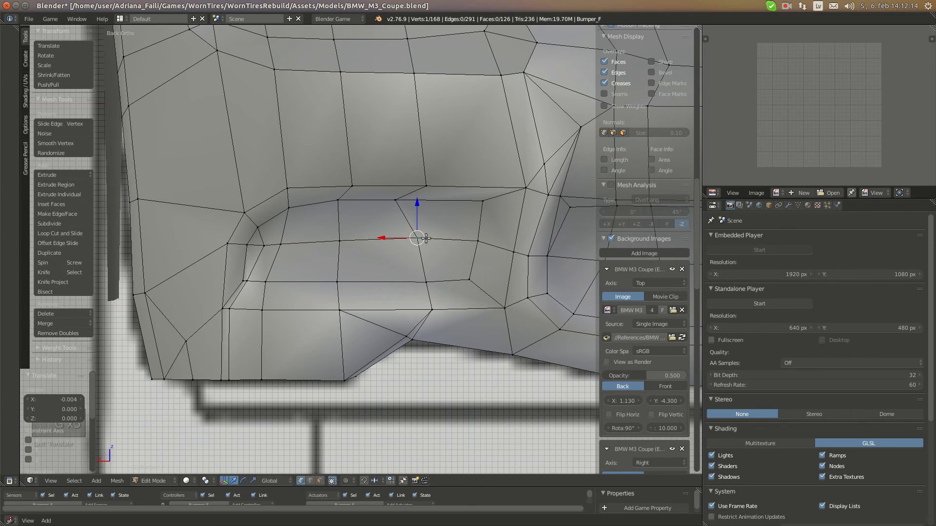
# - In right orthographic wireframe view, move the innermost free middle-row vertex of the side panel about 0.085 along Y
pyautogui.press('KP_3')
pyautogui.press('KP_5')
pyautogui.scroll(4, 420, 237)
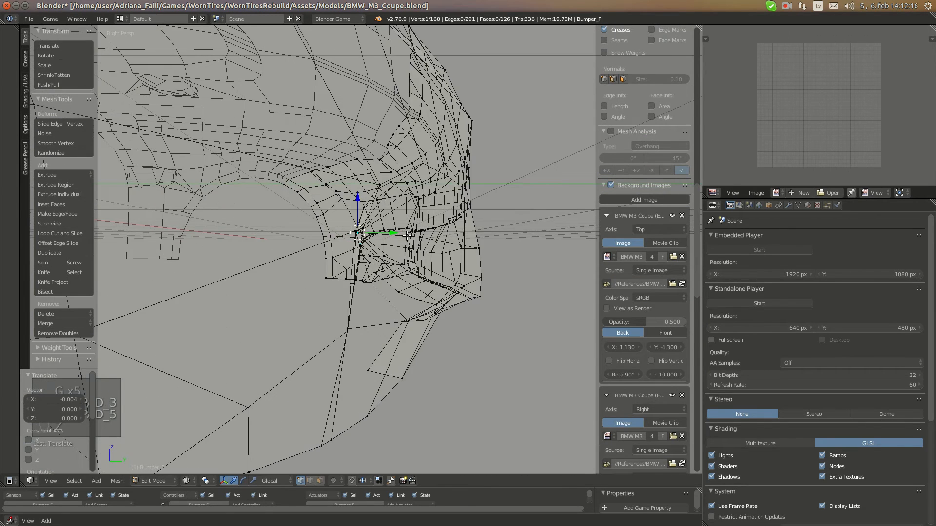
pyautogui.press('KP_5')
pyautogui.scroll(2, 395, 237)
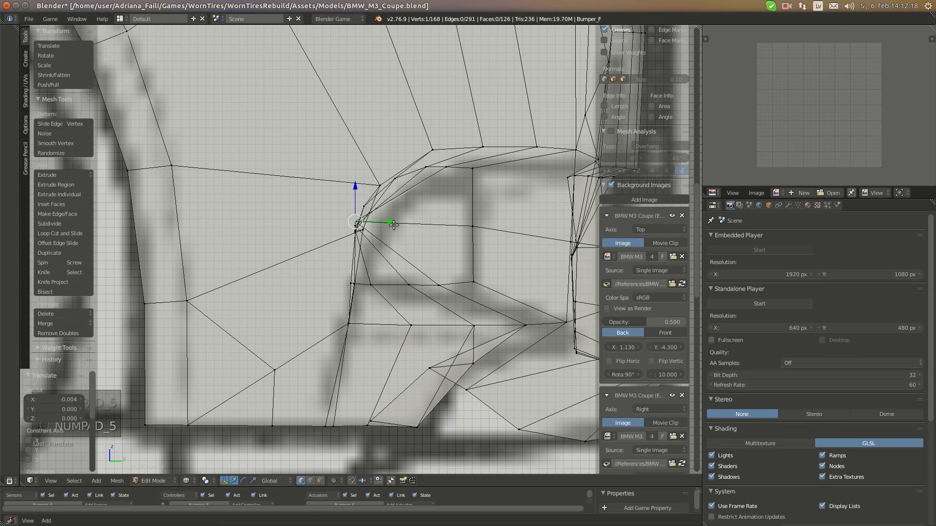
pyautogui.press('ctrl+KP_1')
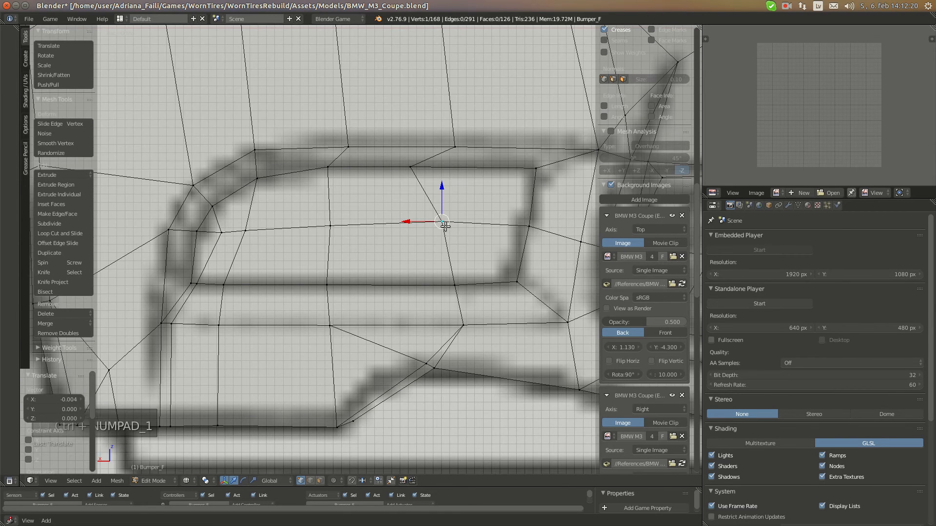
pyautogui.press('KP_3')
pyautogui.moveTo(384, 220); pyautogui.dragTo(453, 221)
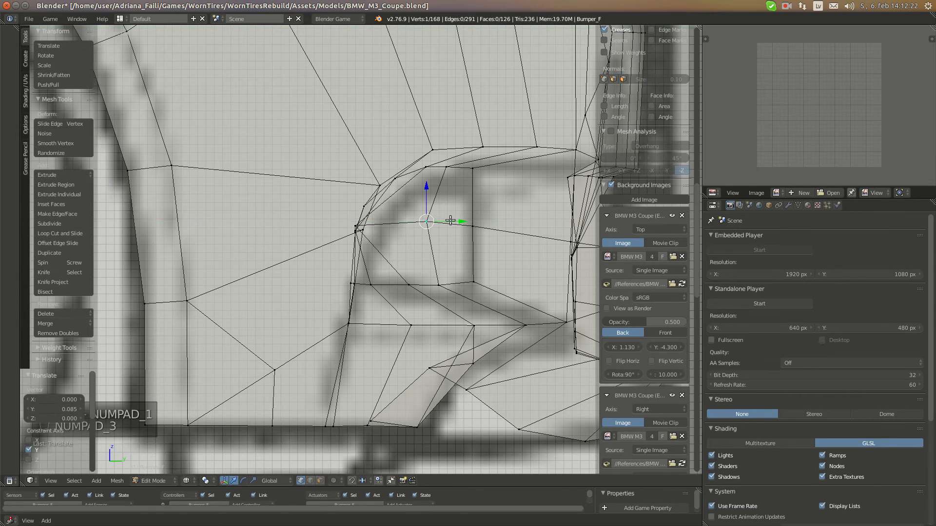
# - Move the centre vertex of the panel's middle row about 0.06 along Y, and fine-tune the innermost vertex's depth and height
pyautogui.press('ctrl+KP_1')
pyautogui.press('KP_3')
pyautogui.press('g')
pyautogui.press('y')
pyautogui.click(434, 229)
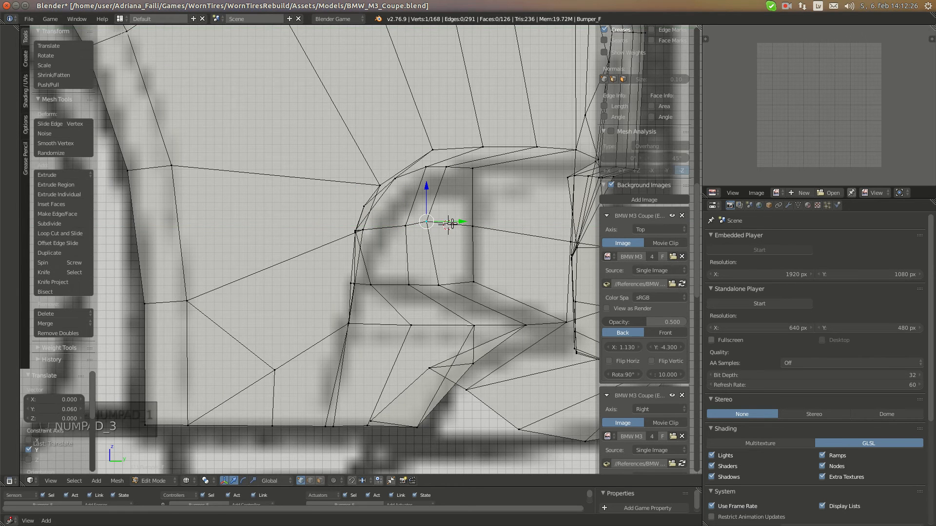
pyautogui.hotkey('shift', 's')
pyautogui.click(446, 224)
pyautogui.press('g')
pyautogui.click(449, 225)
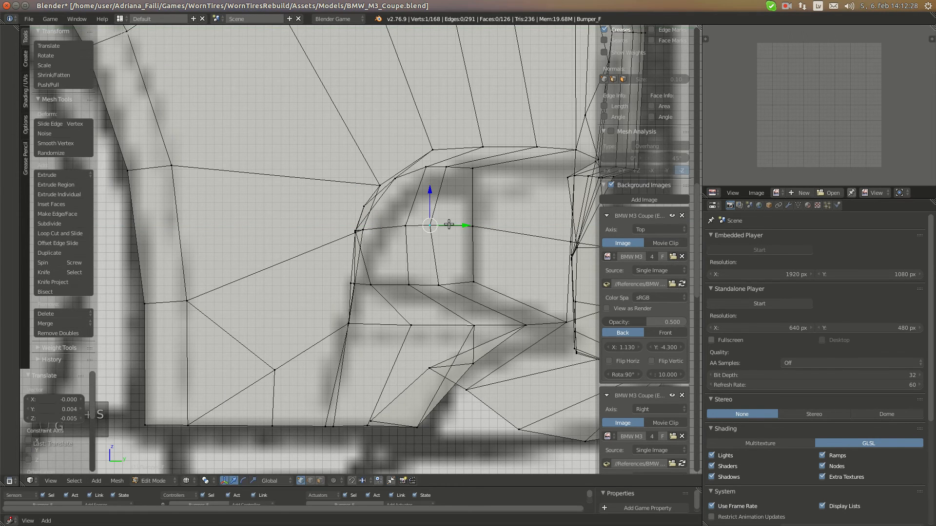
# - Move the middle-row vertex below the opening's upper outer curve about 0.032 along Y and nudge it slightly upward
pyautogui.press('ctrl+KP_1')
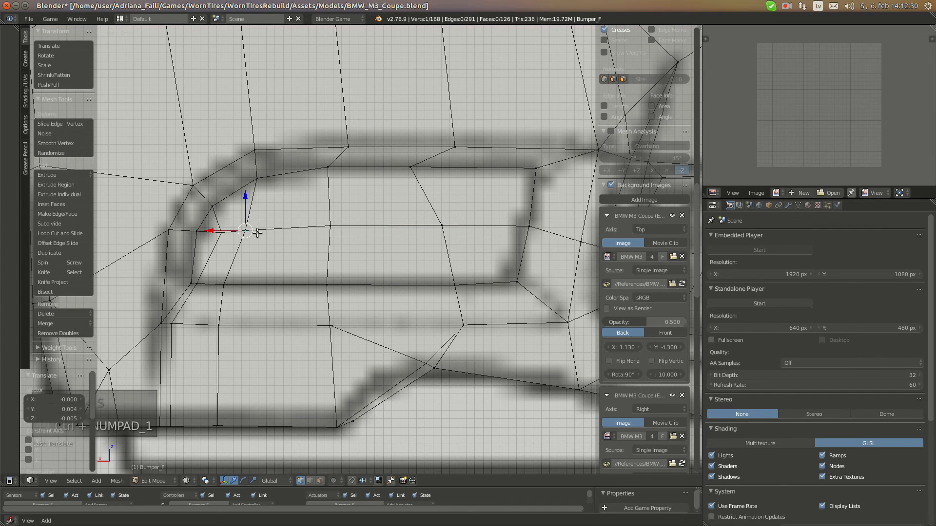
pyautogui.press('KP_3')
pyautogui.press('g')
pyautogui.press('y')
pyautogui.click(407, 227)
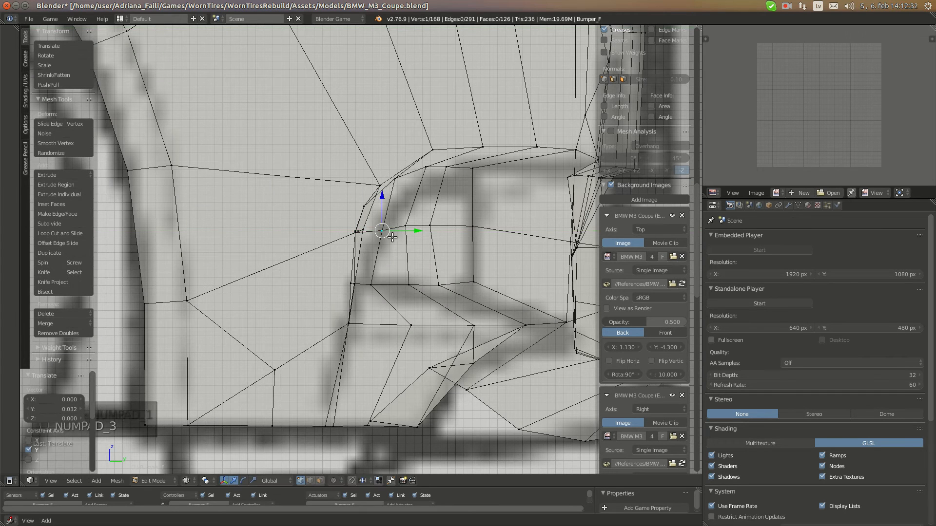
pyautogui.press('g')
pyautogui.click(404, 220)
# - Move the outermost extruded vertex of the side panel's middle row about 0.013 along Y in right view
pyautogui.press('ctrl+KP_1')
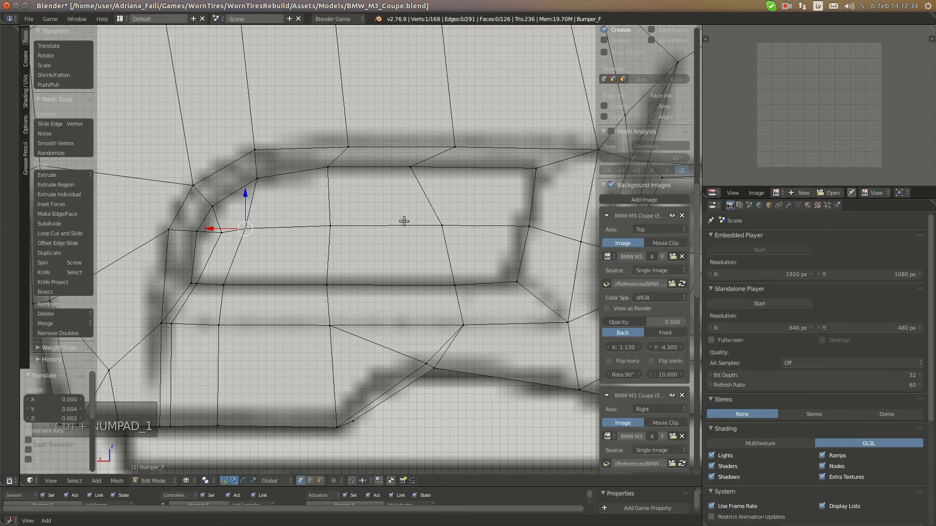
pyautogui.press('KP_3')
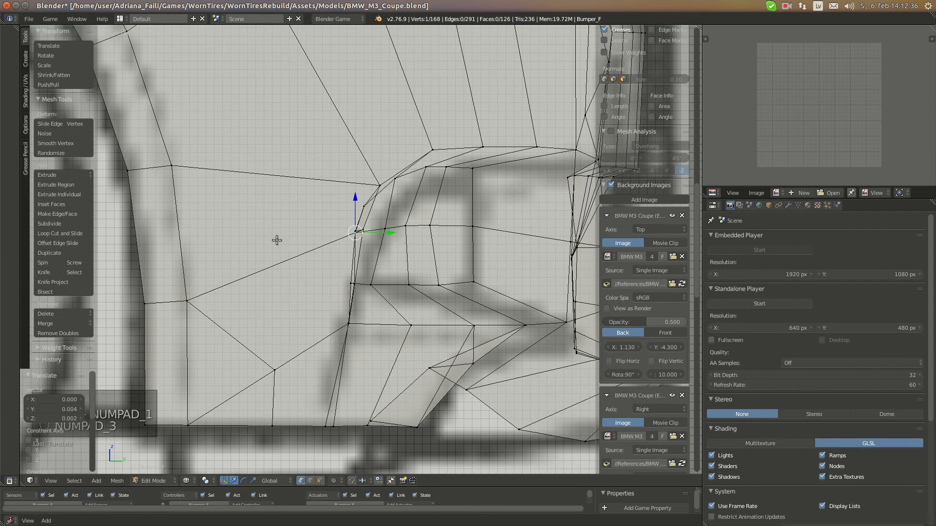
pyautogui.moveTo(377, 234); pyautogui.dragTo(387, 234)
pyautogui.press('ctrl+KP_1')
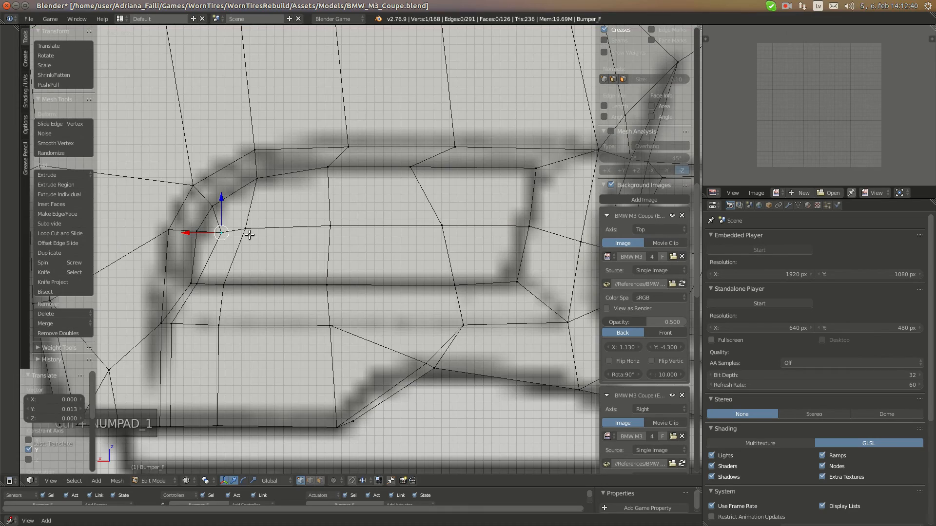
pyautogui.press('g')
pyautogui.rightClick(265, 240)
# - Inspect the filled side opening in perspective with solid shading in Object Mode
pyautogui.press('a')
pyautogui.press('a')
pyautogui.press('a')
pyautogui.press('Tab')
pyautogui.press('KP_5')
pyautogui.press('KP_Decimal')
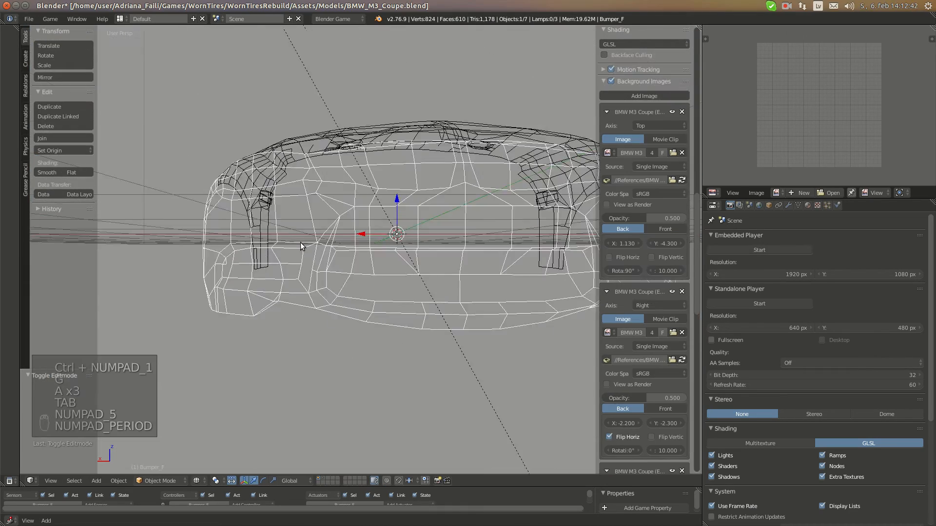
pyautogui.press('z')
pyautogui.moveTo(291, 235)
pyautogui.mouseDown(button='middle')
pyautogui.moveTo(358, 250)
pyautogui.moveTo(378, 244)
pyautogui.moveTo(335, 238)
pyautogui.moveTo(274, 258)
pyautogui.moveTo(334, 264)
pyautogui.moveTo(411, 250)
pyautogui.moveTo(392, 260)
pyautogui.mouseUp(button='middle')
pyautogui.press('KP_1')
pyautogui.moveTo(294, 267); pyautogui.dragTo(277, 274, button='middle')
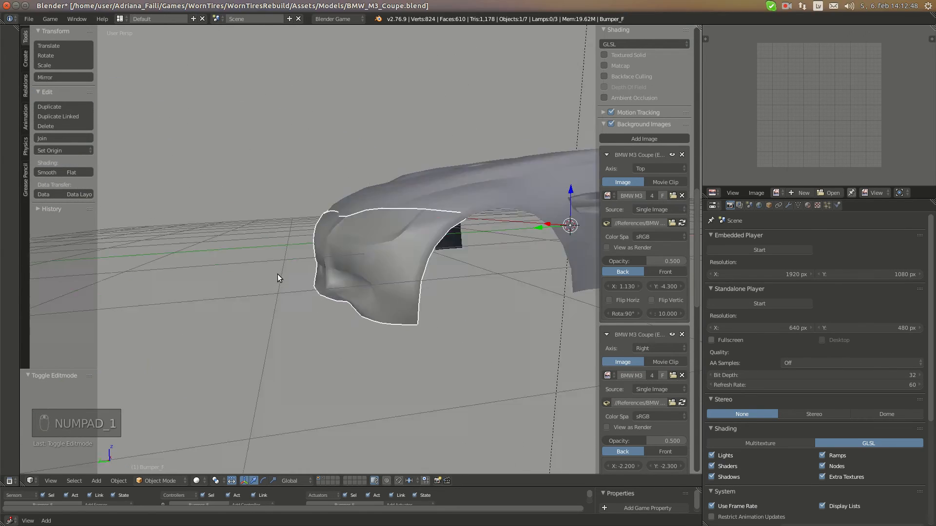
# - Show the bumper in orthographic back view over the blueprint and enter Edit Mode with solid shading
pyautogui.press('KP_1')
pyautogui.press('KP_5')
pyautogui.press('ctrl+KP_1')
pyautogui.press('z')
pyautogui.scroll(4, 328, 313)
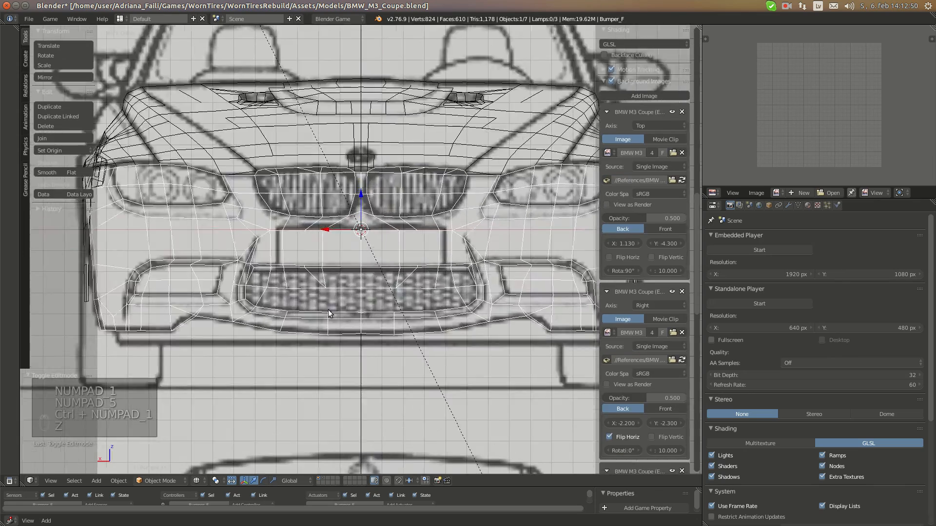
pyautogui.press('z')
pyautogui.press('Tab')
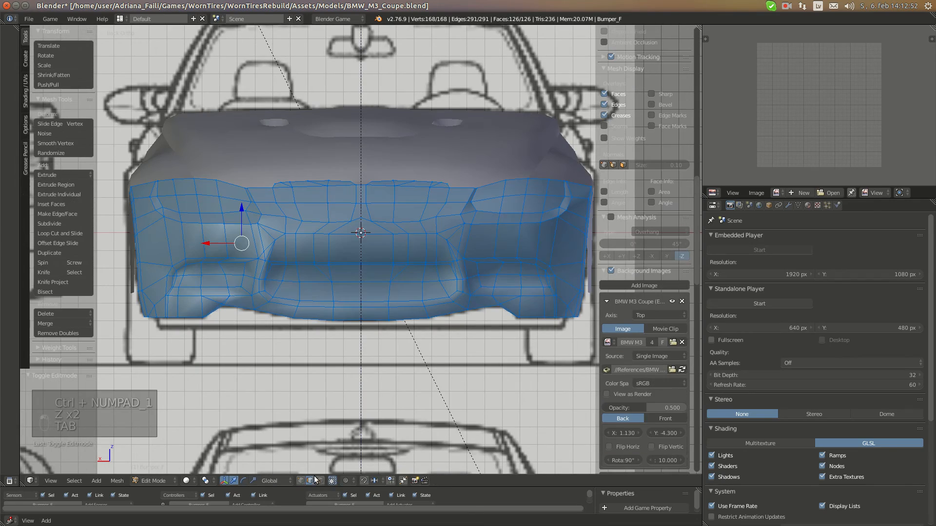
# - Compare the side opening and lower grille mesh with the blueprint in wireframe and solid shading
pyautogui.press('z')
pyautogui.scroll(4, 258, 352)
pyautogui.keyDown('shift'); pyautogui.moveTo(209, 333); pyautogui.dragTo(314, 309, button='middle'); pyautogui.keyUp('shift')
pyautogui.press('z')
pyautogui.press('z')
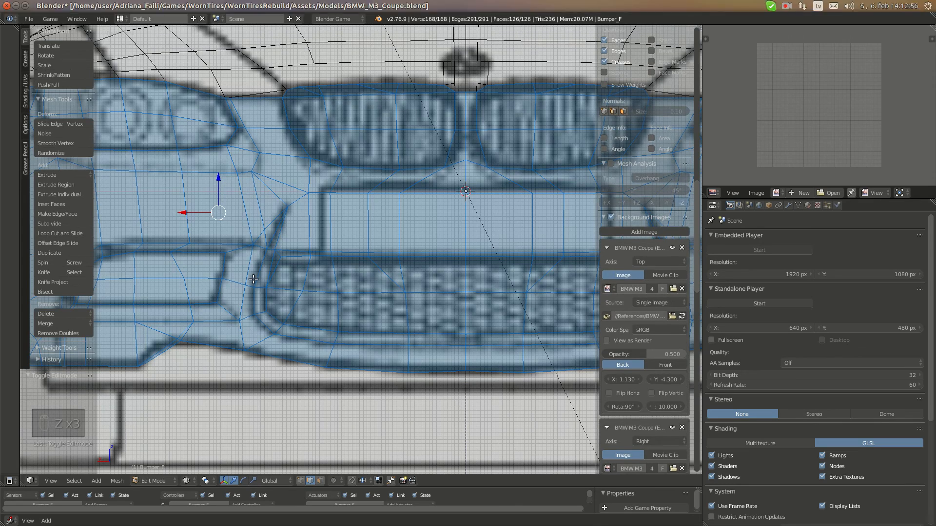
pyautogui.keyDown('shift'); pyautogui.moveTo(253, 279); pyautogui.dragTo(422, 266, button='middle'); pyautogui.keyUp('shift')
pyautogui.press('z')
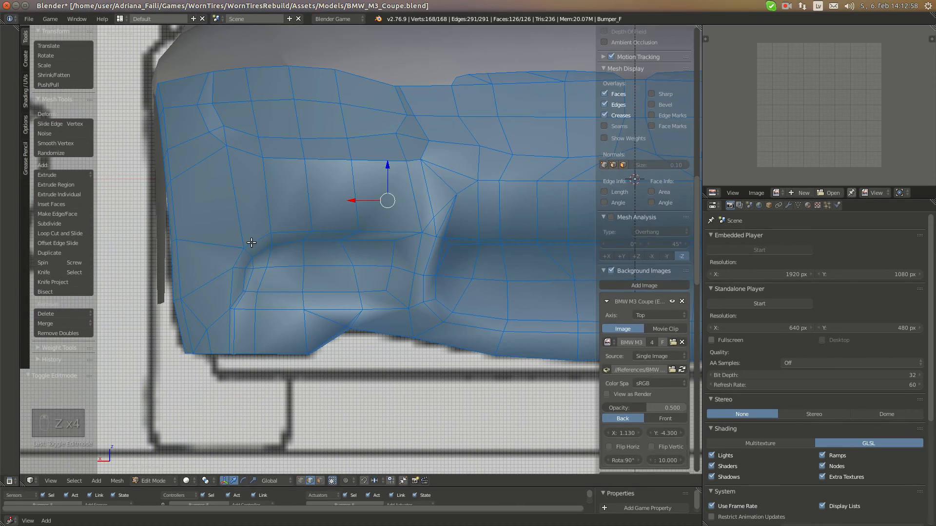
pyautogui.press('z')
pyautogui.press('z')
# - Edge-split the bumper along the outer outline of the side opening, checking the outline against the blueprint and reference photo
pyautogui.rightClick(261, 239)
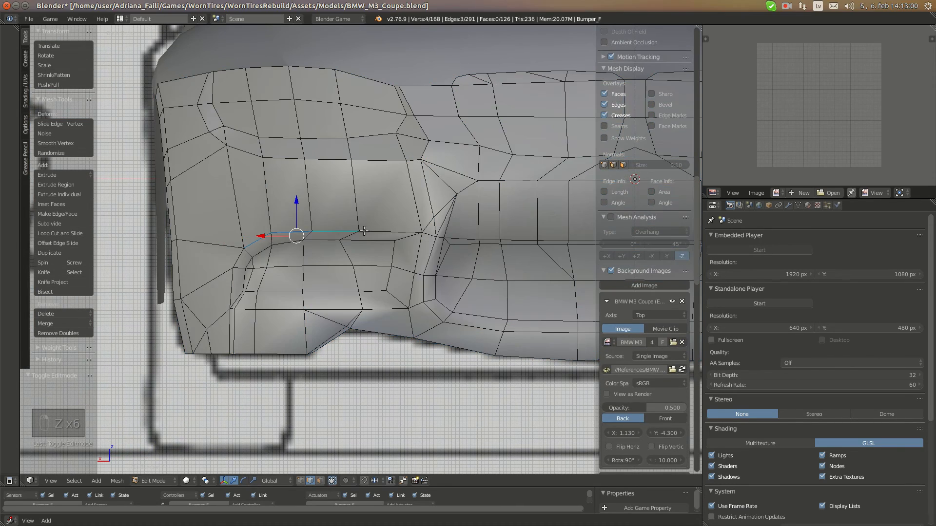
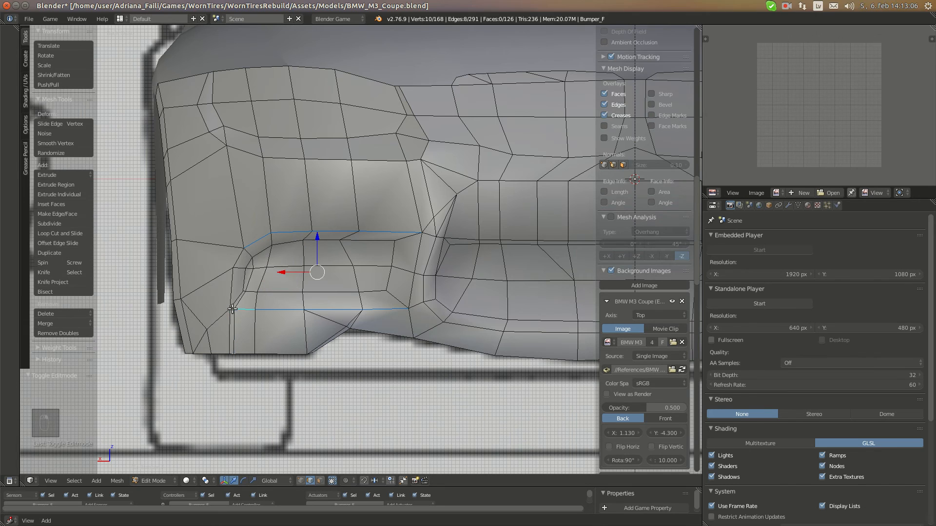
pyautogui.keyDown('shift'); pyautogui.rightClick(231, 296); pyautogui.keyUp('shift')
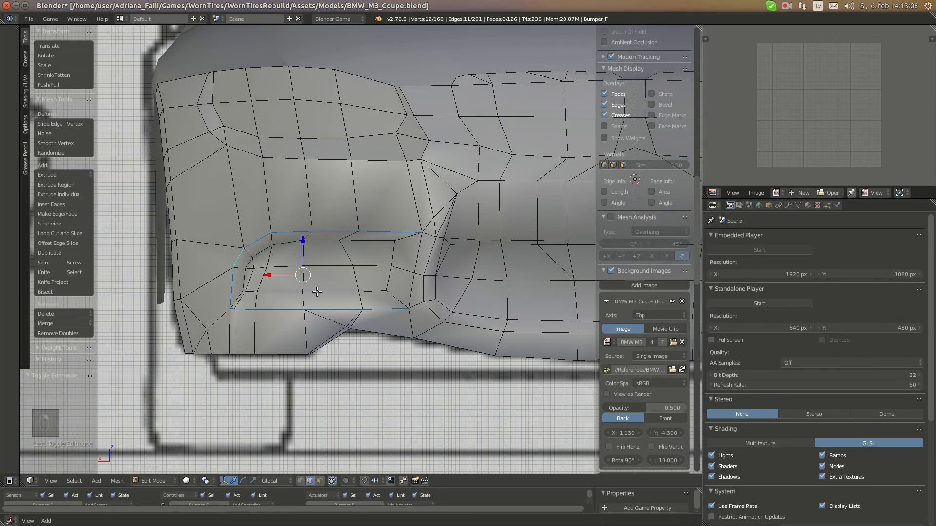
pyautogui.press('z')
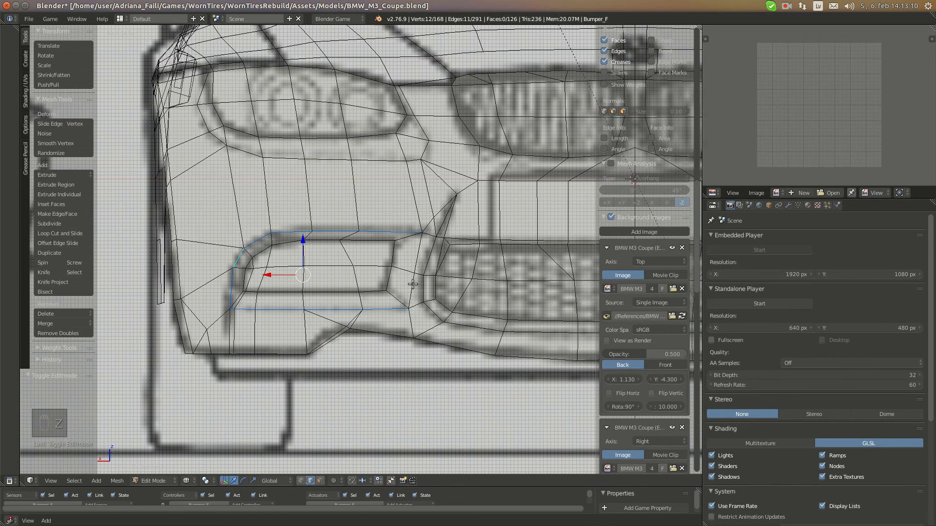
pyautogui.moveTo(1, 156)
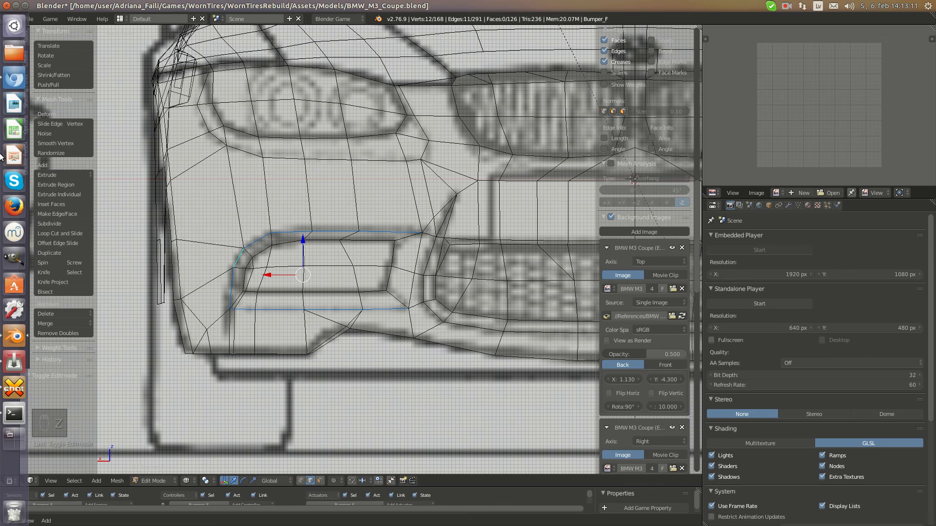
pyautogui.click(14, 77)
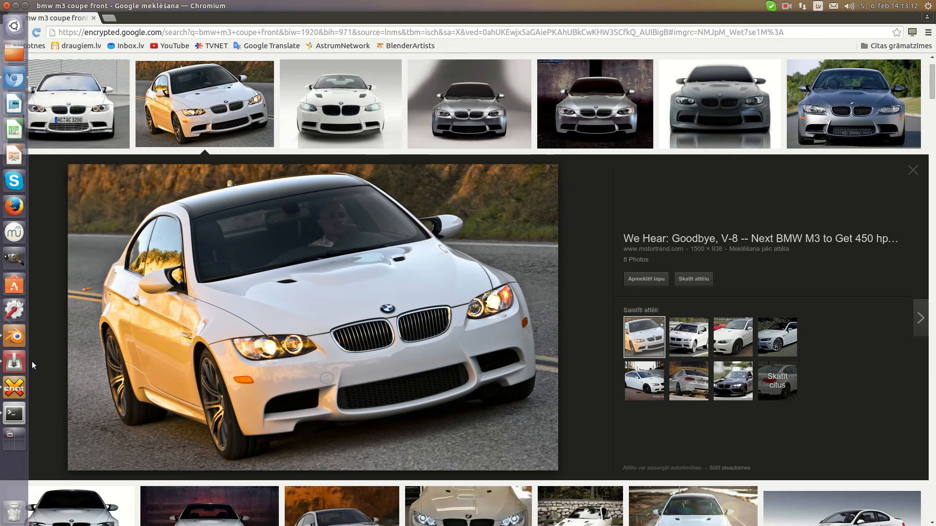
pyautogui.click(14, 336)
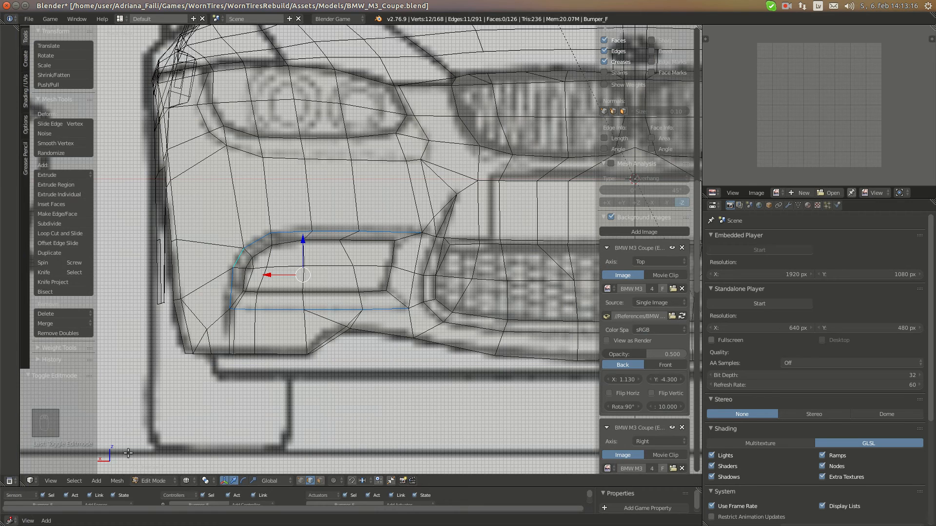
pyautogui.press('z')
pyautogui.click(120, 481)
pyautogui.moveTo(176, 348)
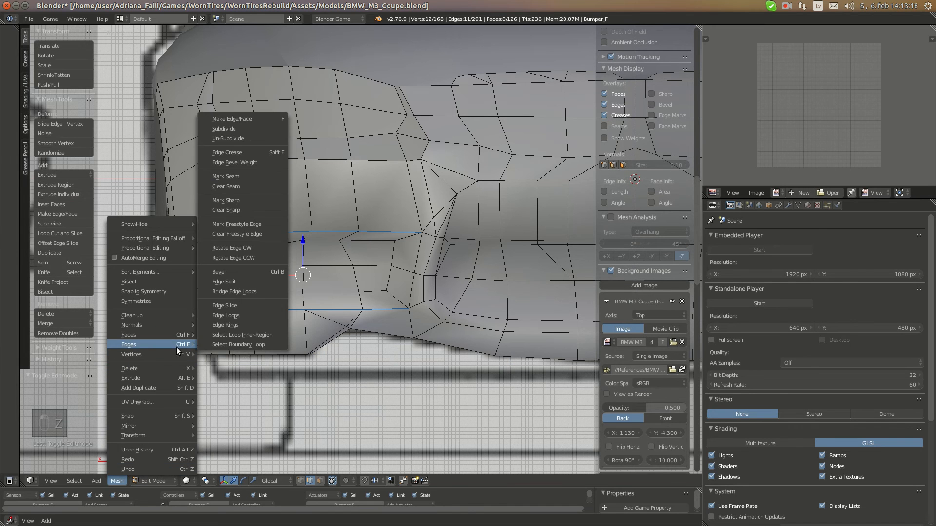
pyautogui.click(238, 283)
pyautogui.press('a')
pyautogui.press('a')
pyautogui.press('a')
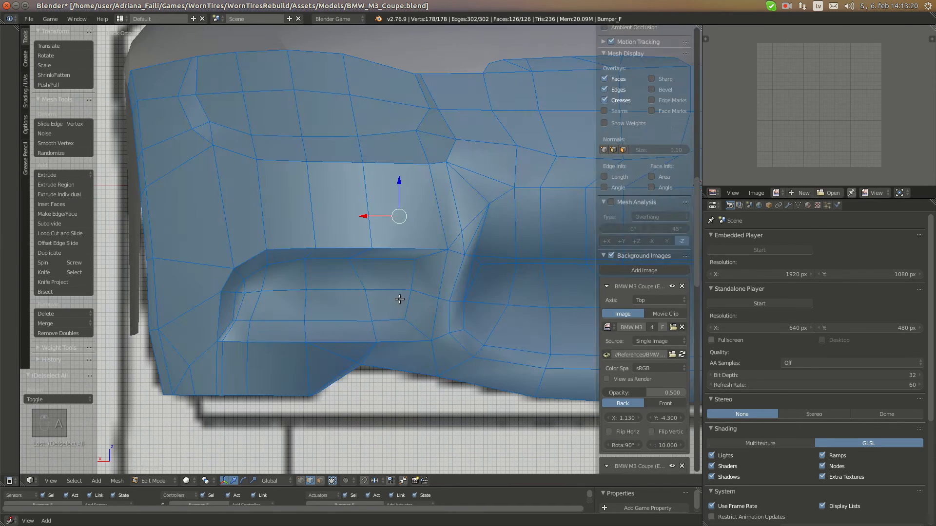
# - Check the reference photo, edge-split the closed inner outline of the side opening, and clear the selection
pyautogui.click(12, 80)
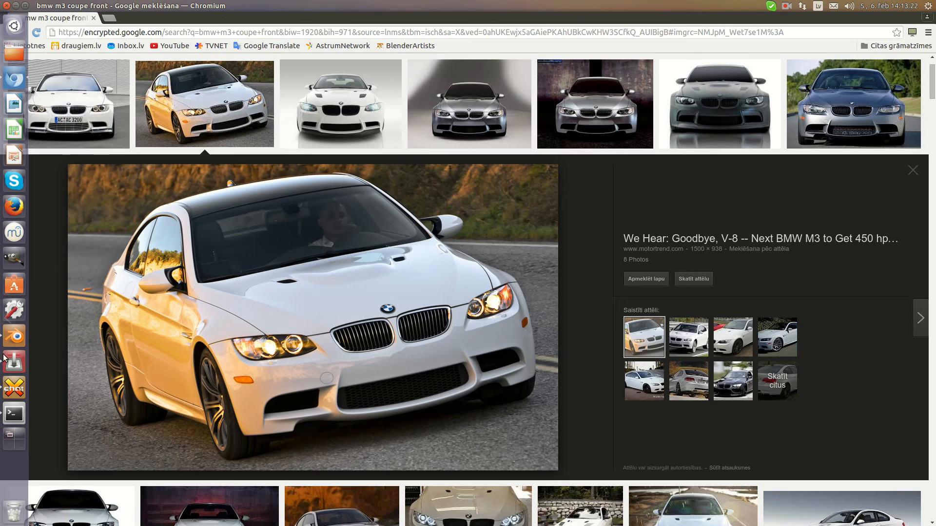
pyautogui.click(12, 335)
pyautogui.rightClick(414, 277)
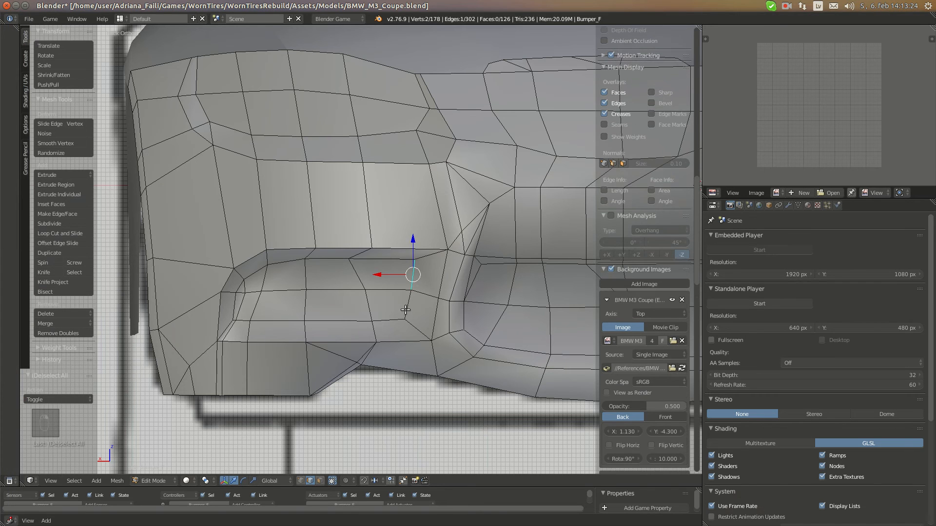
pyautogui.keyDown('shift'); pyautogui.rightClick(407, 310); pyautogui.keyUp('shift')
pyautogui.keyDown('shift'); pyautogui.rightClick(389, 321); pyautogui.keyUp('shift')
pyautogui.keyDown('shift'); pyautogui.rightClick(339, 323); pyautogui.keyUp('shift')
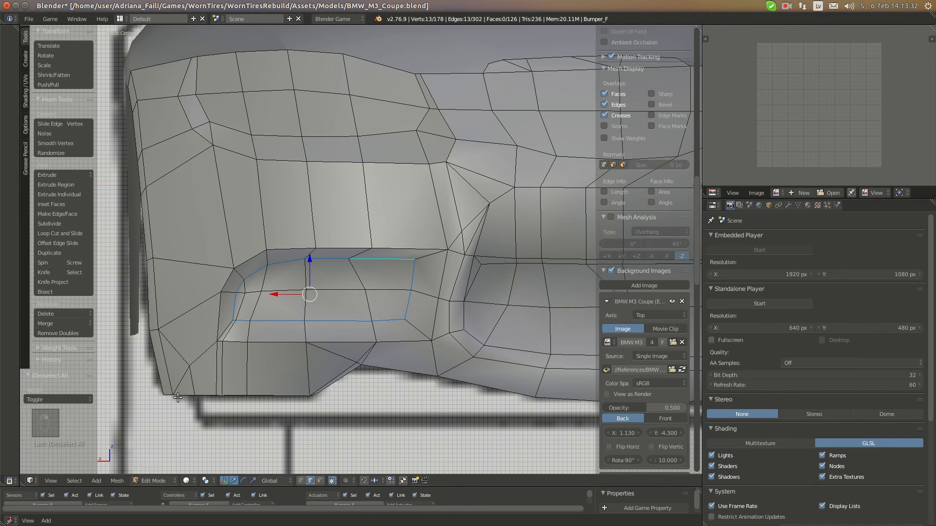
pyautogui.click(117, 481)
pyautogui.moveTo(150, 347)
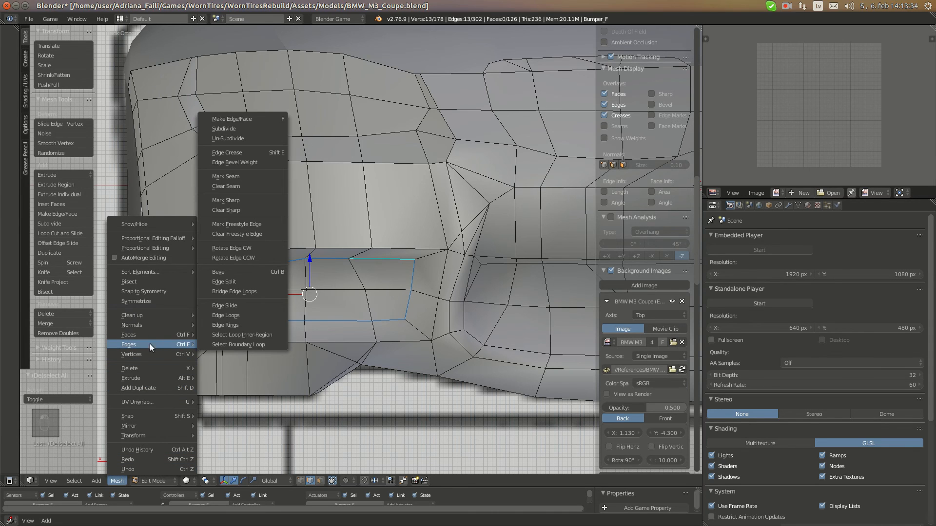
pyautogui.click(233, 284)
pyautogui.press('a')
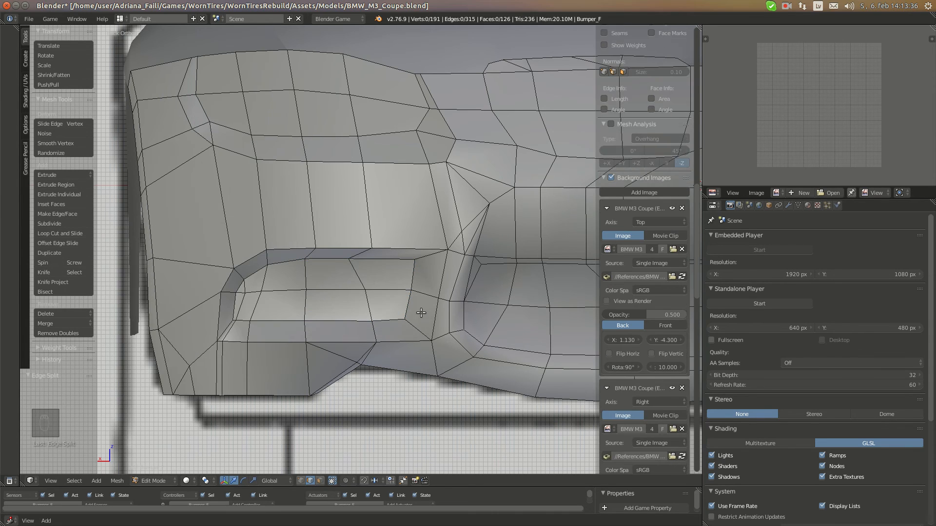
# - Compare the area between the side opening and lower grille on the mesh with the browser's reference photo
pyautogui.keyDown('shift'); pyautogui.moveTo(421, 312); pyautogui.dragTo(328, 299, button='middle'); pyautogui.keyUp('shift')
pyautogui.scroll(2, 328, 299)
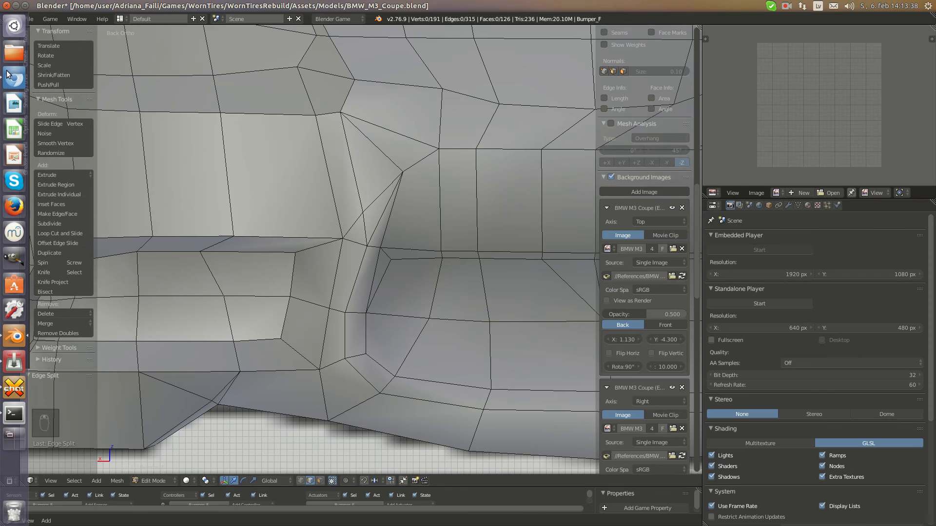
pyautogui.click(13, 80)
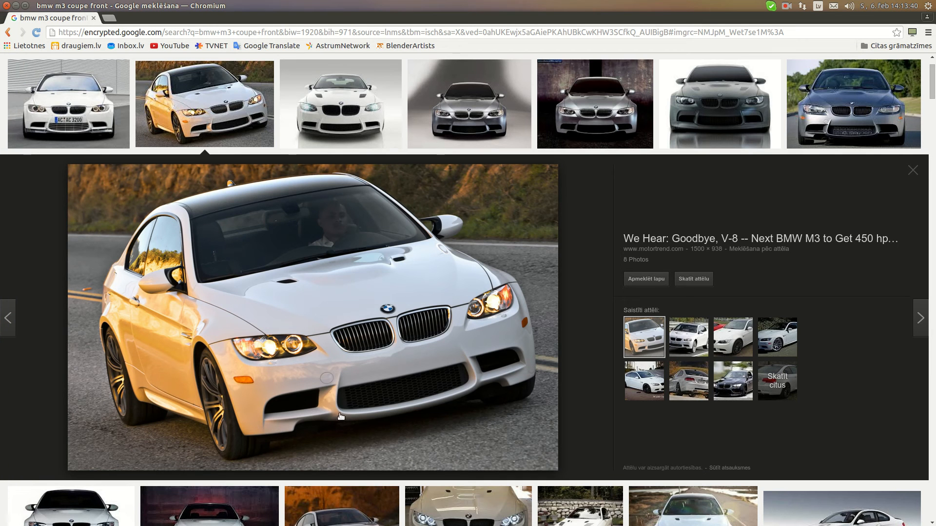
pyautogui.click(13, 342)
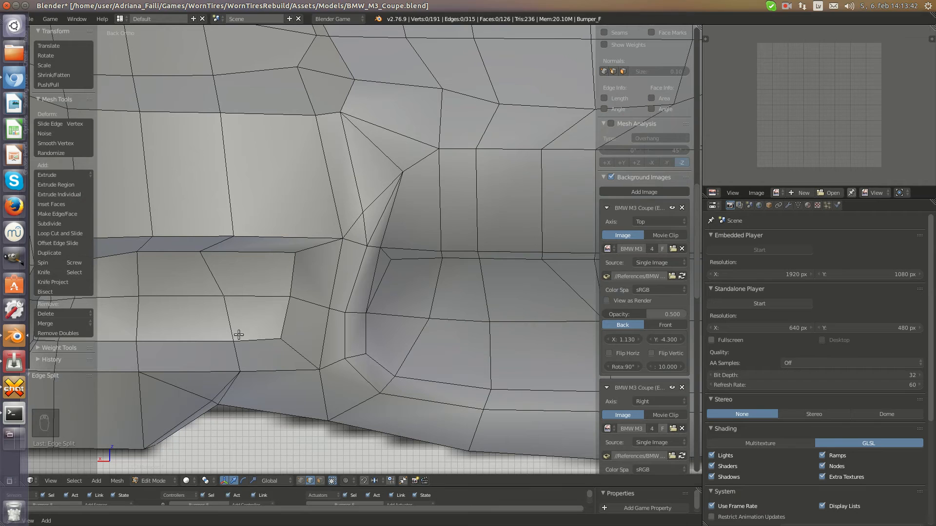
pyautogui.scroll(-2, 400, 237)
pyautogui.keyDown('shift'); pyautogui.moveTo(420, 260); pyautogui.dragTo(355, 242, button='middle'); pyautogui.keyUp('shift')
pyautogui.click(15, 83)
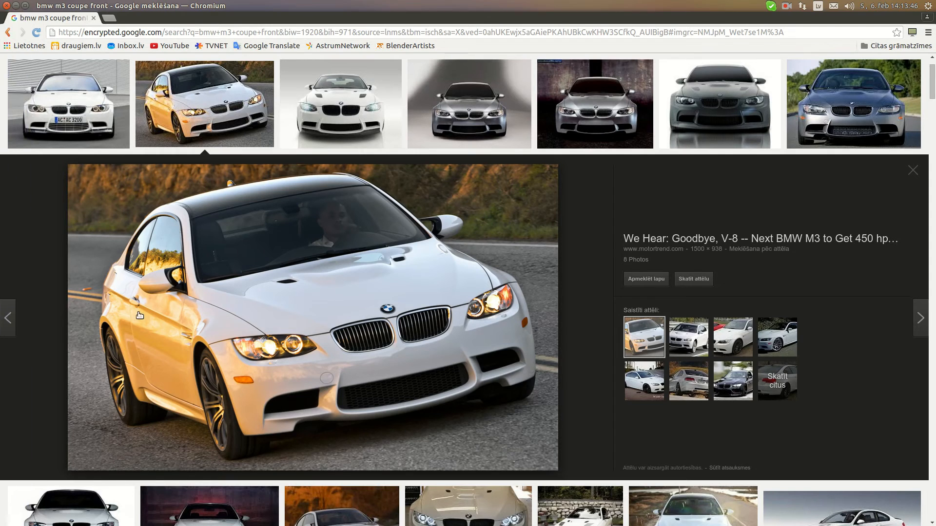
pyautogui.click(13, 335)
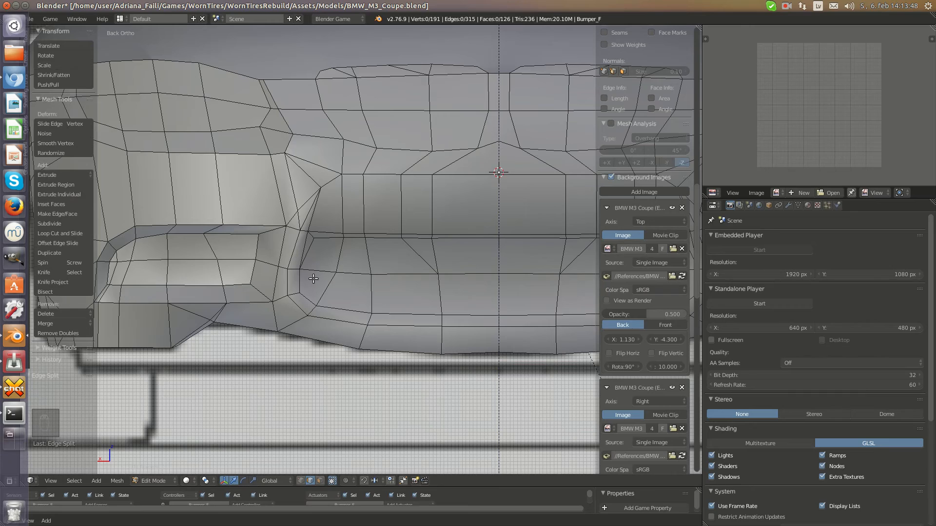
pyautogui.scroll(2, 313, 265)
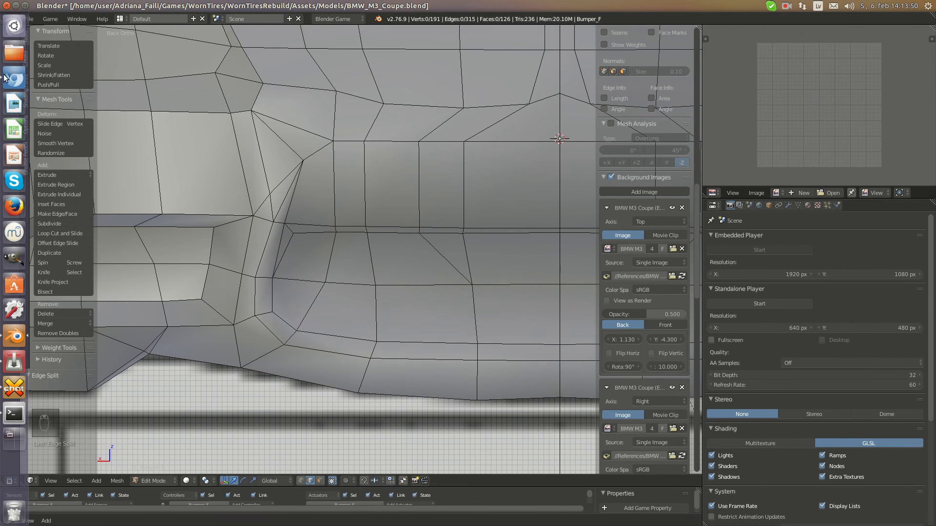
pyautogui.click(15, 79)
pyautogui.click(13, 336)
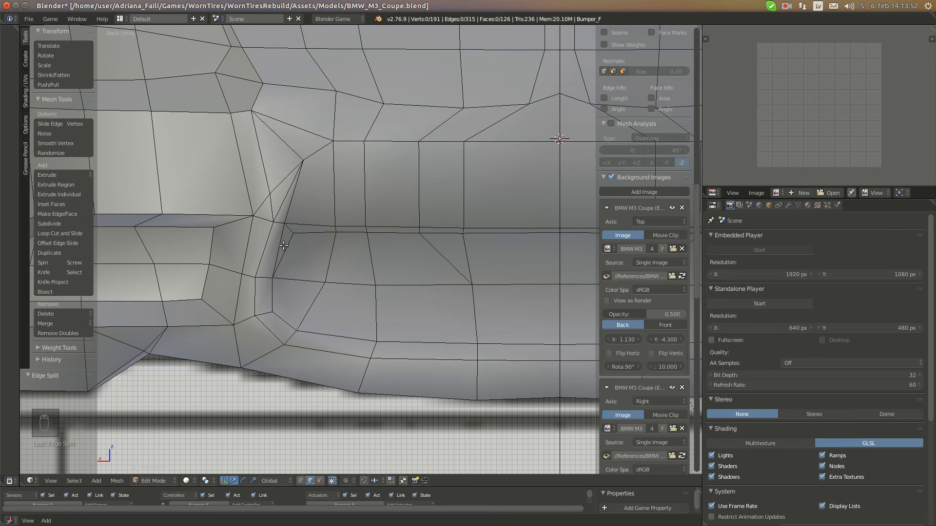
# - Edge-split the lower grille's outer outline from its upper corner down the side and along the bottom to the centre
pyautogui.rightClick(280, 210)
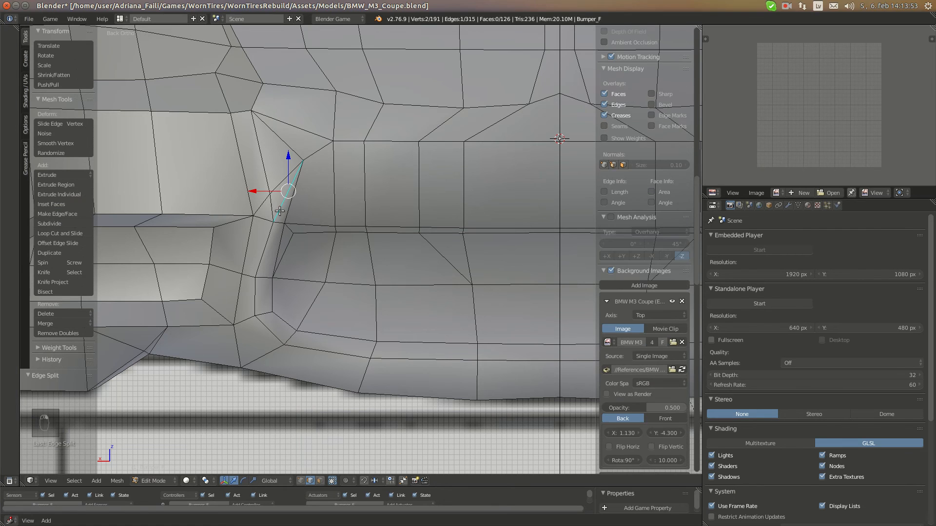
pyautogui.keyDown('shift'); pyautogui.rightClick(255, 311); pyautogui.keyUp('shift')
pyautogui.keyDown('shift'); pyautogui.rightClick(272, 332); pyautogui.keyUp('shift')
pyautogui.keyDown('shift'); pyautogui.rightClick(314, 346); pyautogui.keyUp('shift')
pyautogui.keyDown('shift'); pyautogui.moveTo(406, 361); pyautogui.dragTo(294, 331, button='middle'); pyautogui.keyUp('shift')
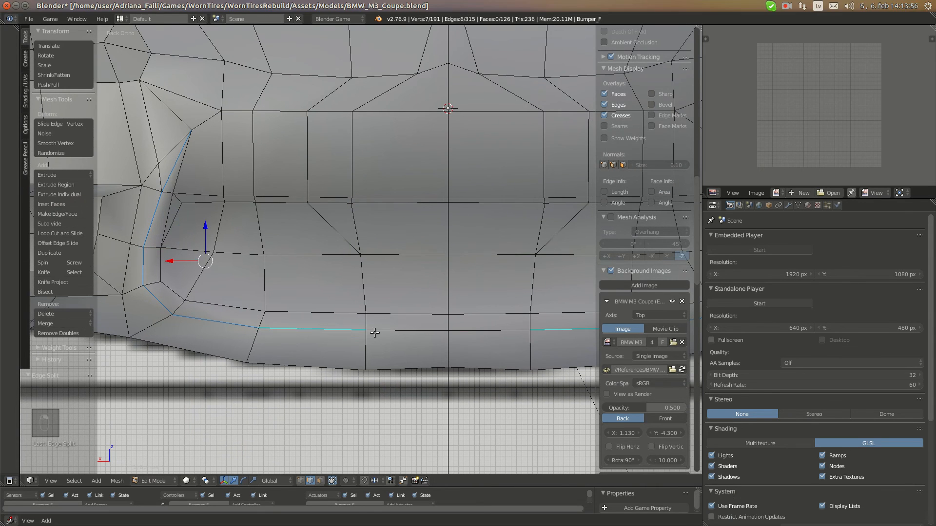
pyautogui.click(116, 482)
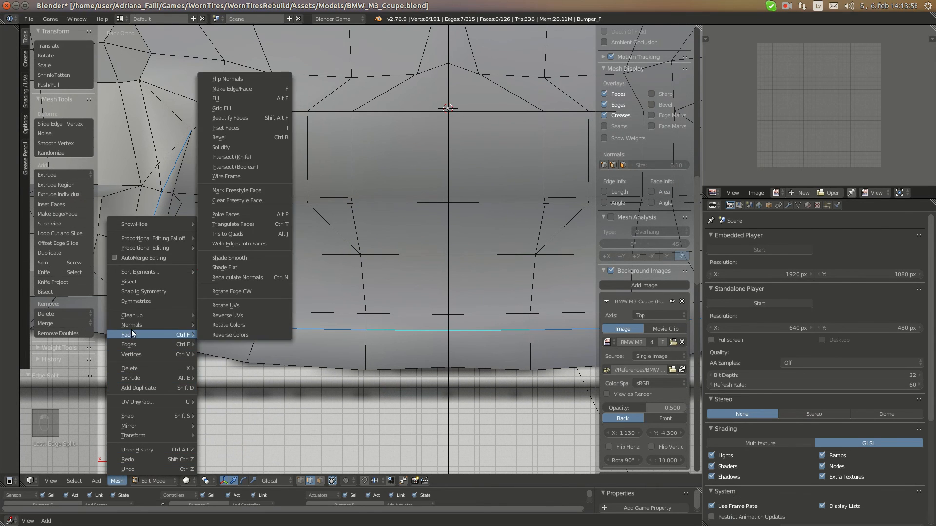
pyautogui.moveTo(141, 344)
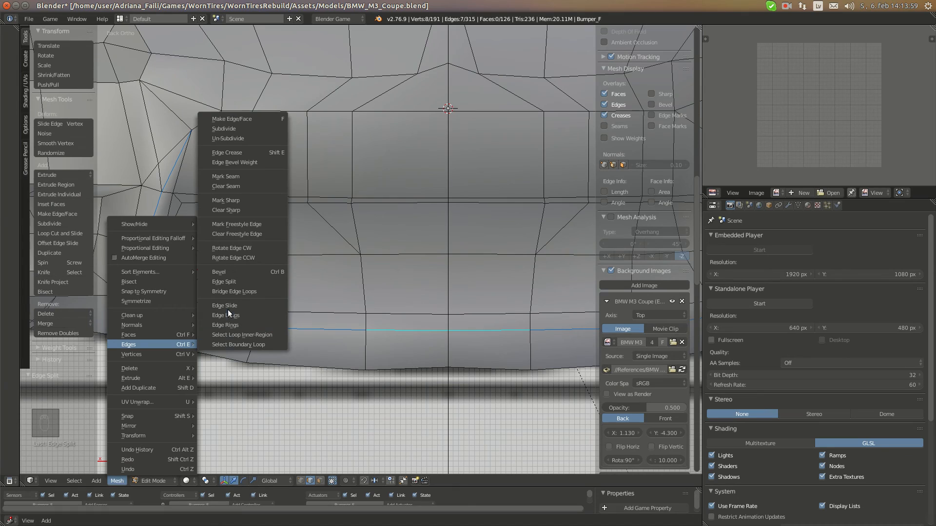
pyautogui.click(221, 283)
# - Edge-split the two connected edges running from beneath the side opening down to the bumper's bottom edge
pyautogui.scroll(-3, 419, 300)
pyautogui.keyDown('shift'); pyautogui.moveTo(214, 298); pyautogui.dragTo(307, 303, button='middle'); pyautogui.keyUp('shift')
pyautogui.scroll(3, 380, 308)
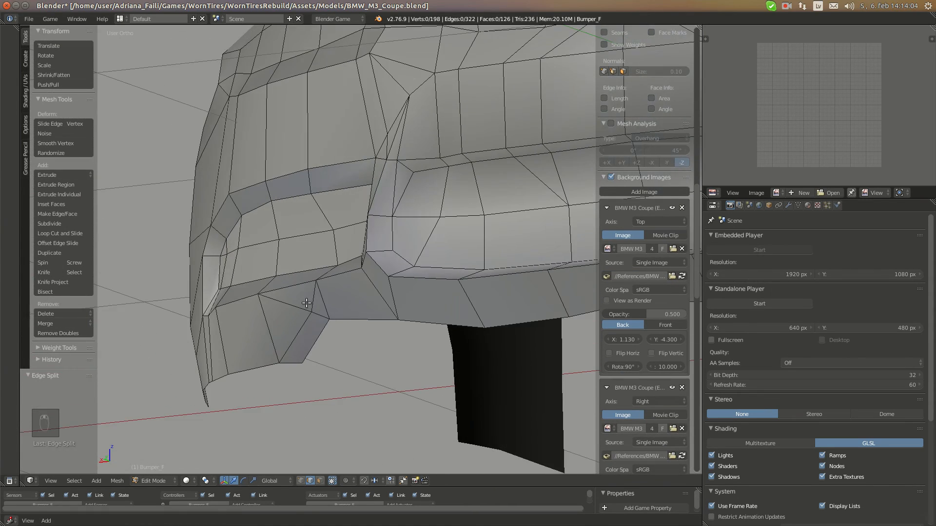
pyautogui.rightClick(322, 299)
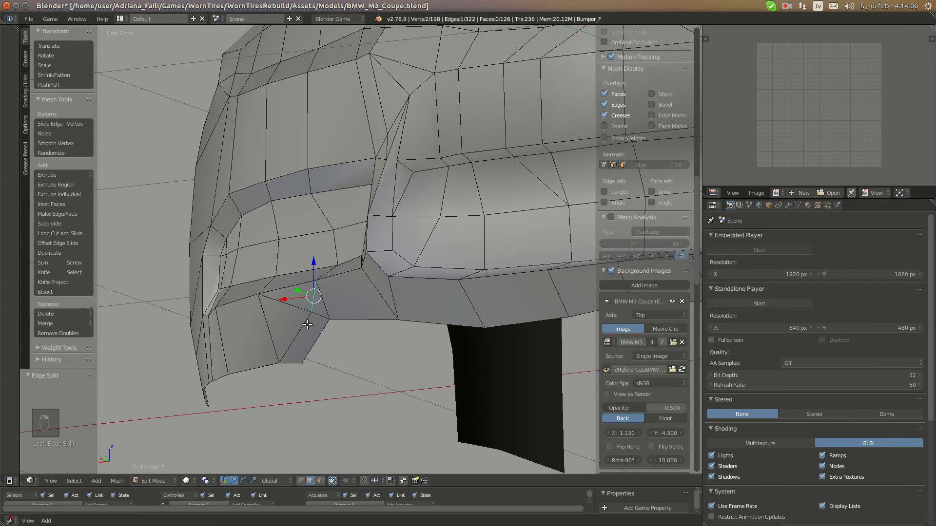
pyautogui.click(117, 481)
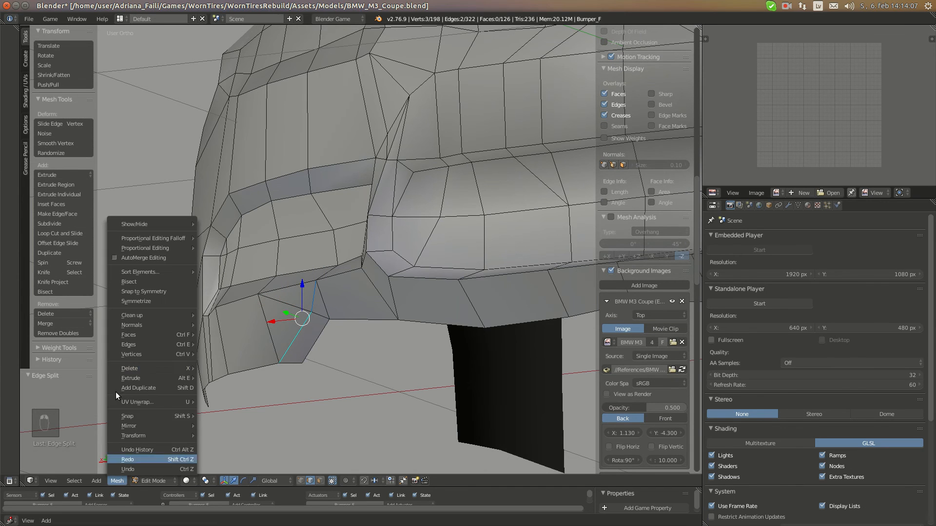
pyautogui.click(131, 342)
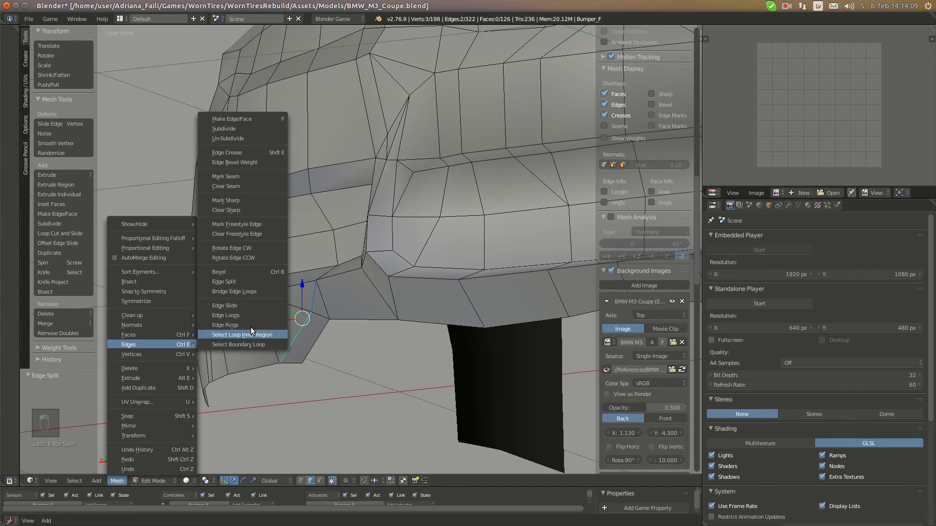
pyautogui.click(227, 282)
# - Edge-split the closed inner outline of the lower grille opening, along its sides, bottom and straight upper edge
pyautogui.press('ctrl+KP_1')
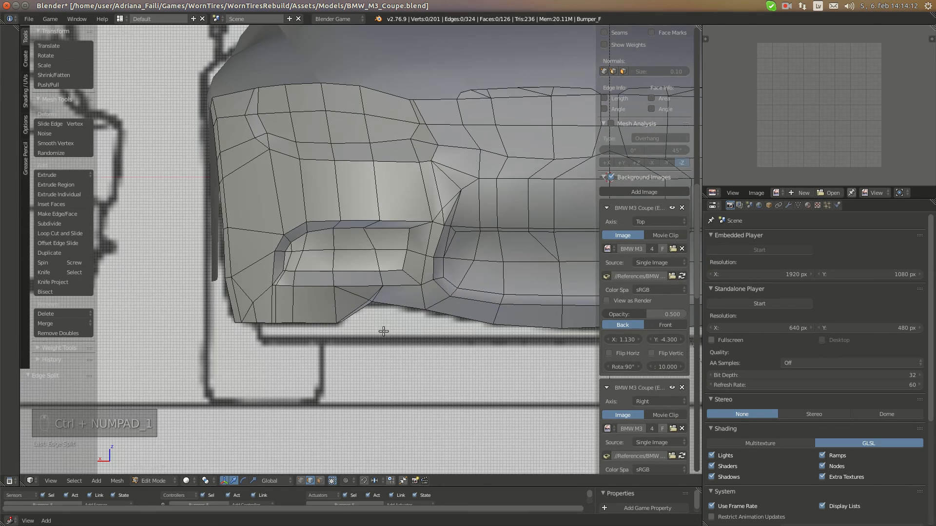
pyautogui.scroll(2, 415, 298)
pyautogui.keyDown('shift'); pyautogui.moveTo(488, 285); pyautogui.dragTo(310, 291, button='middle'); pyautogui.keyUp('shift')
pyautogui.rightClick(273, 234)
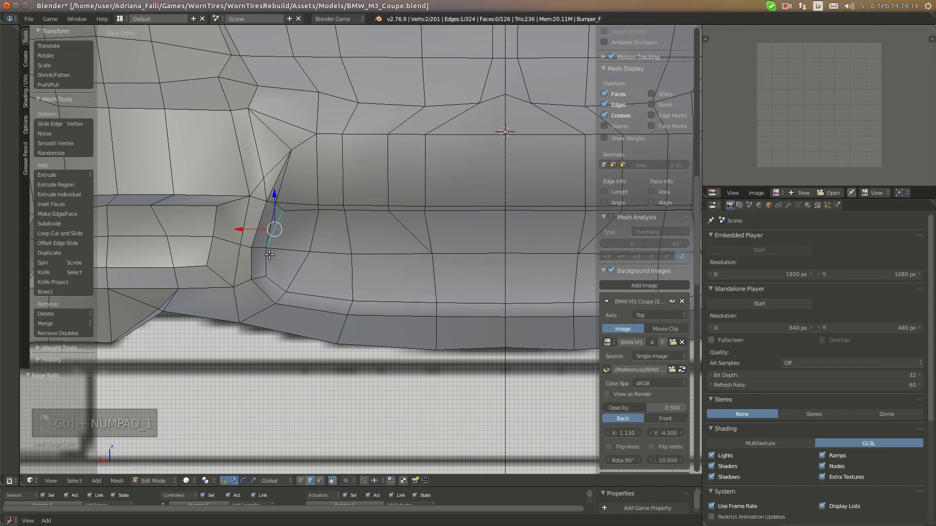
pyautogui.keyDown('shift'); pyautogui.rightClick(288, 283); pyautogui.keyUp('shift')
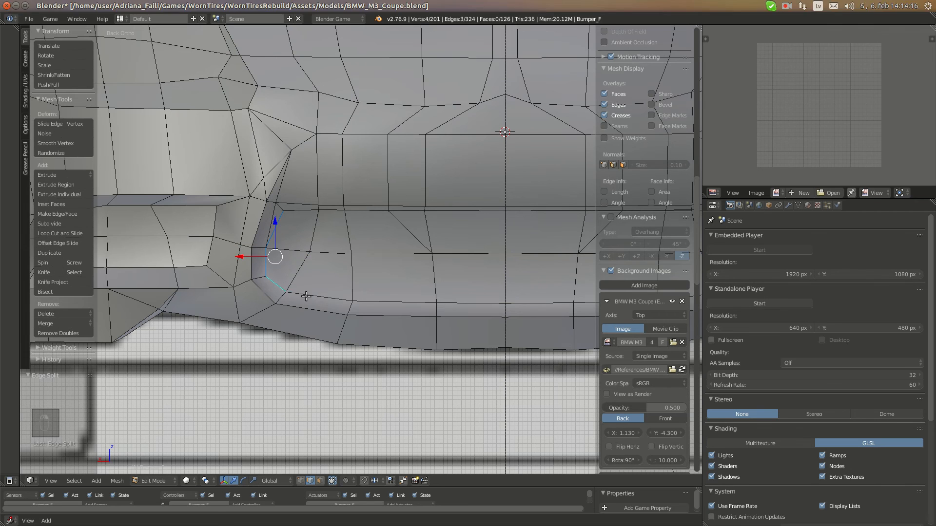
pyautogui.keyDown('shift'); pyautogui.moveTo(419, 311); pyautogui.dragTo(318, 304, button='middle'); pyautogui.keyUp('shift')
pyautogui.keyDown('shift'); pyautogui.rightClick(350, 297); pyautogui.keyUp('shift')
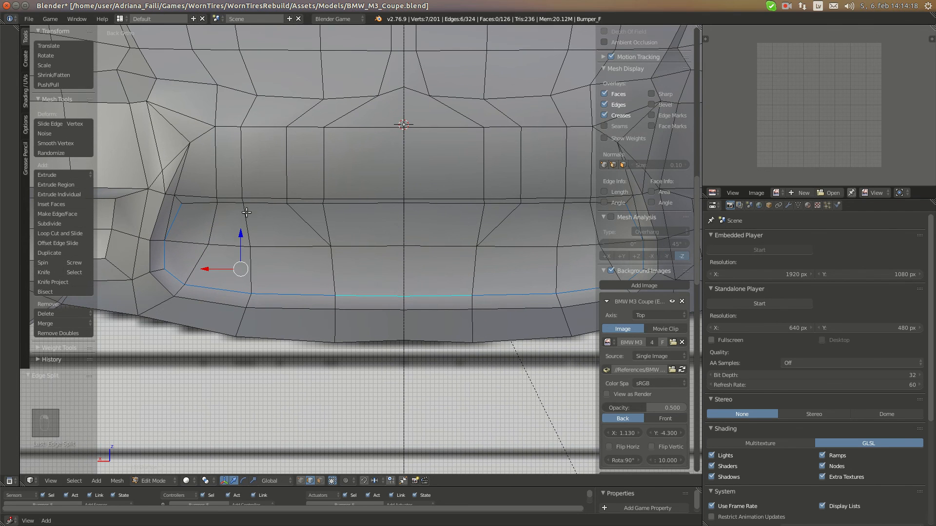
pyautogui.keyDown('shift'); pyautogui.rightClick(229, 203); pyautogui.keyUp('shift')
pyautogui.keyDown('shift'); pyautogui.rightClick(265, 204); pyautogui.keyUp('shift')
pyautogui.keyDown('shift'); pyautogui.rightClick(306, 212); pyautogui.keyUp('shift')
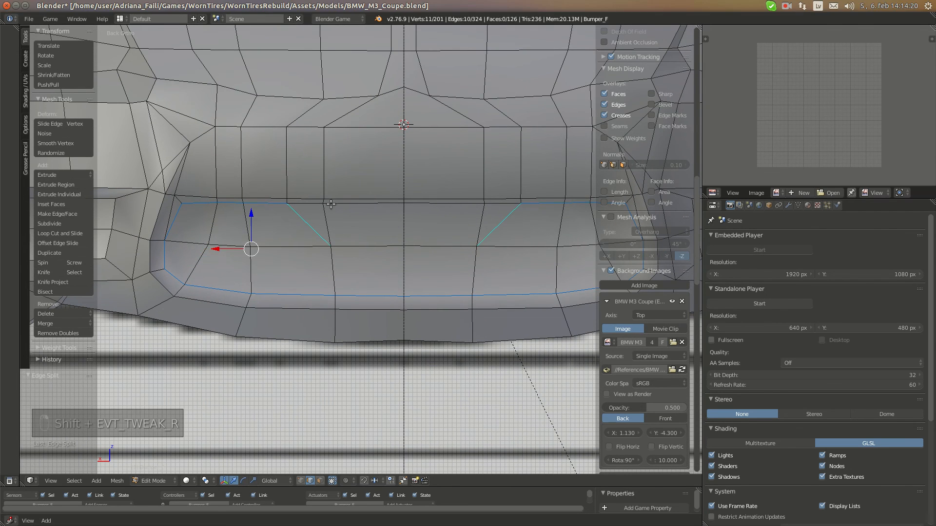
pyautogui.scroll(-2, 177, 230)
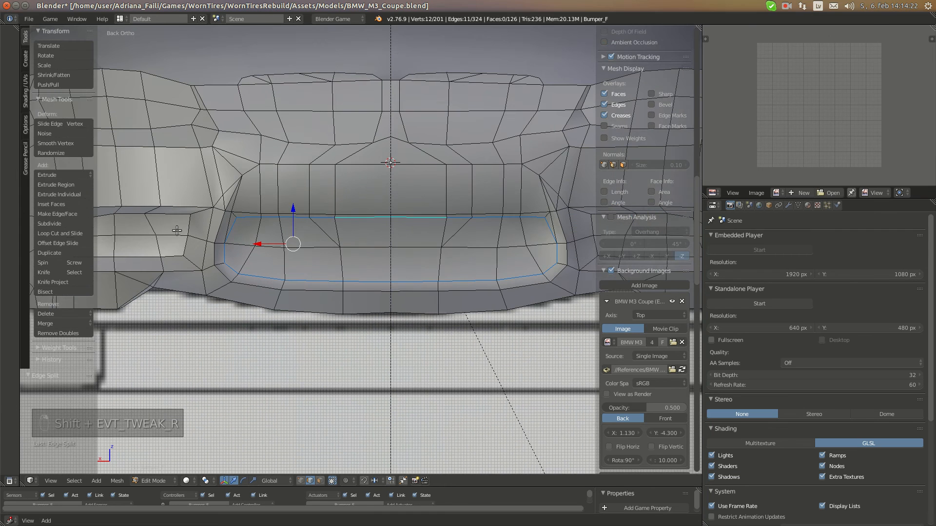
pyautogui.click(117, 481)
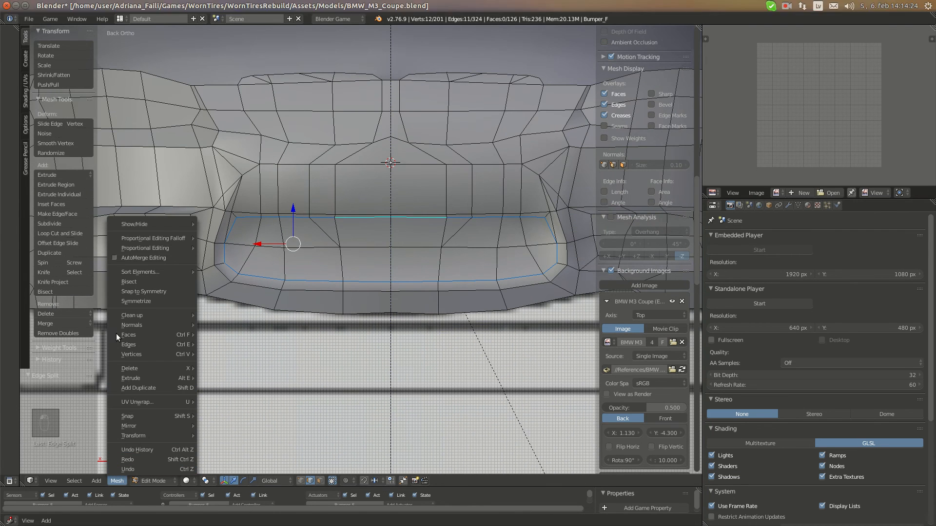
pyautogui.moveTo(130, 341)
pyautogui.click(231, 281)
# - Examine the bumper's shading and the split grille outline in Object Mode in perspective, and return to Edit Mode
pyautogui.press('a')
pyautogui.press('a')
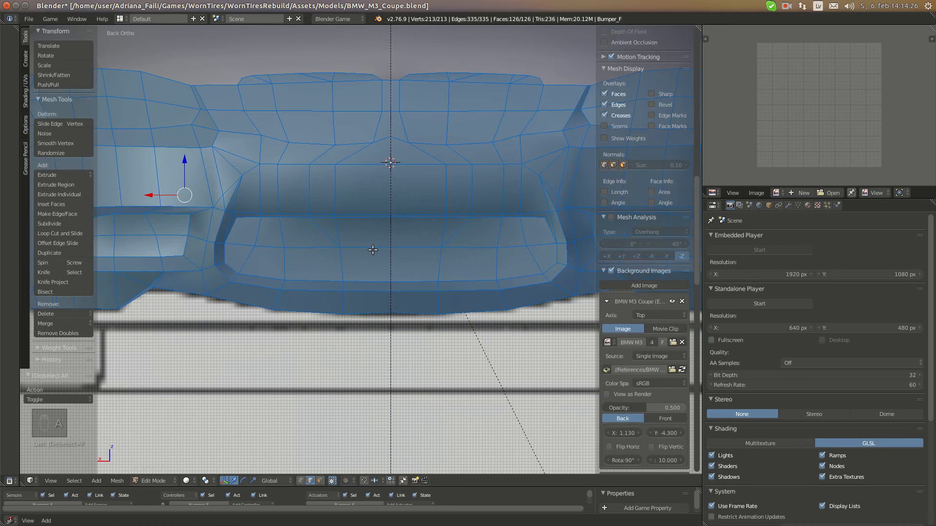
pyautogui.press('a')
pyautogui.press('a')
pyautogui.press('a')
pyautogui.press('Tab')
pyautogui.press('Tab')
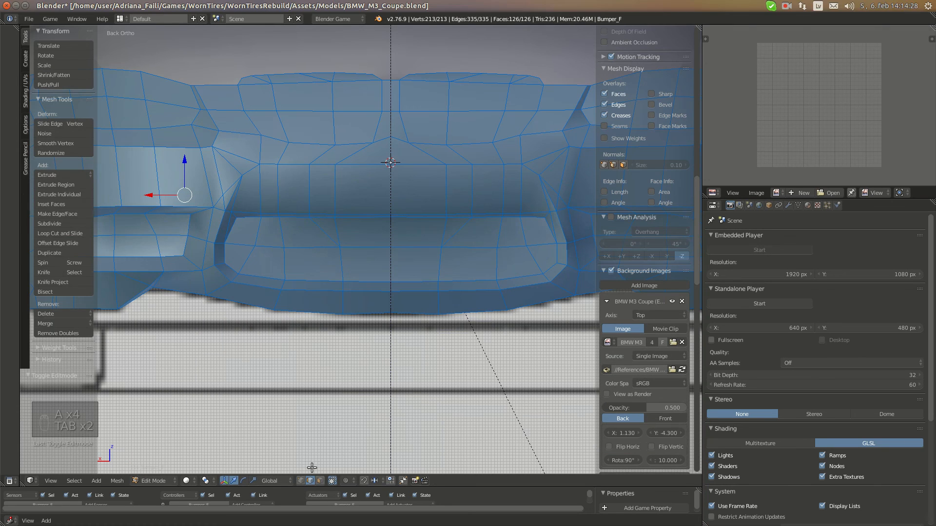
pyautogui.press('Tab')
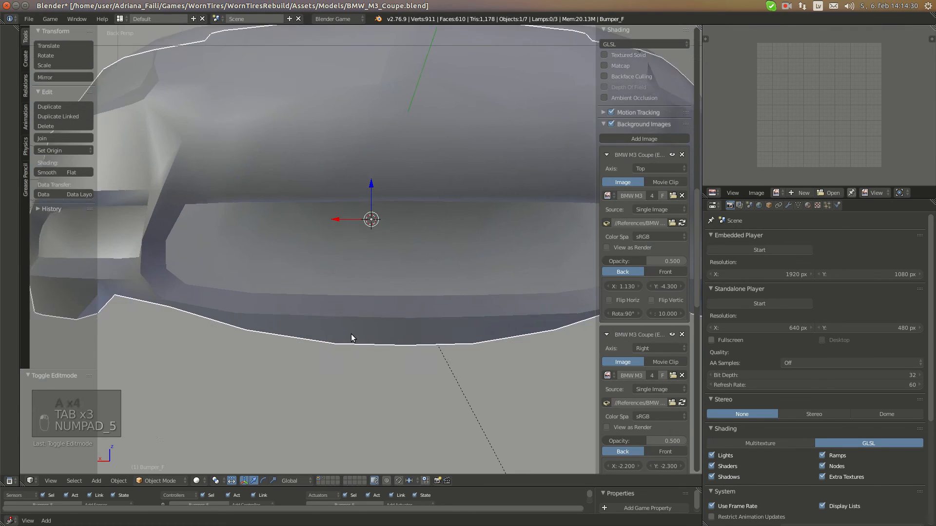
pyautogui.press('KP_5')
pyautogui.press('KP_Decimal')
pyautogui.moveTo(330, 268); pyautogui.dragTo(314, 242, button='middle')
pyautogui.scroll(5, 405, 246)
pyautogui.press('Tab')
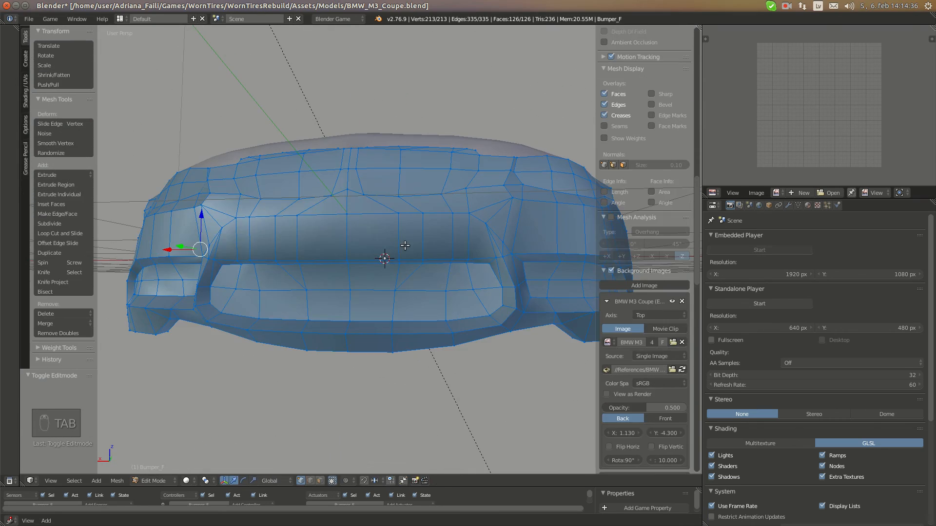
# - Lower the horizontal edge row at the upper border of the number plate area slightly, checking it against the front blueprint
pyautogui.press('ctrl+KP_1')
pyautogui.press('KP_5')
pyautogui.press('z')
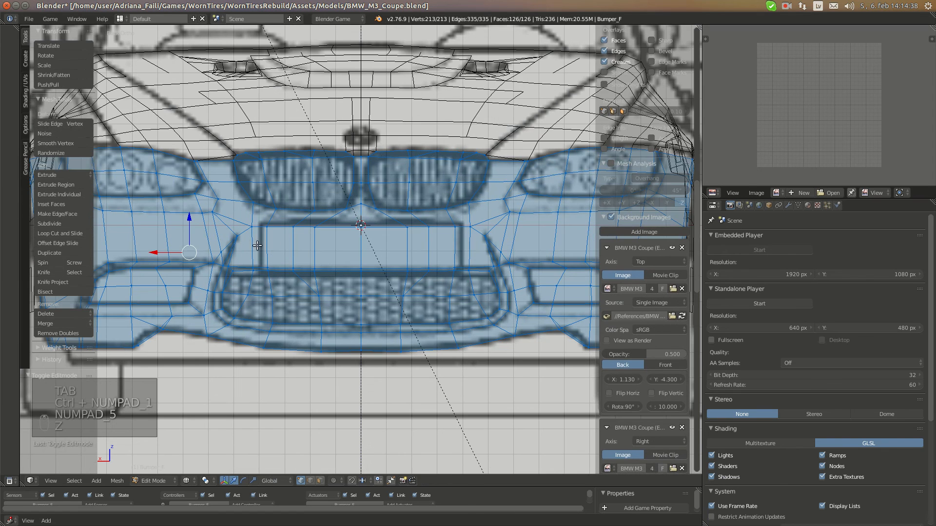
pyautogui.press('z')
pyautogui.rightClick(254, 229)
pyautogui.keyDown('shift'); pyautogui.rightClick(267, 228); pyautogui.keyUp('shift')
pyautogui.keyDown('shift'); pyautogui.rightClick(289, 226); pyautogui.keyUp('shift')
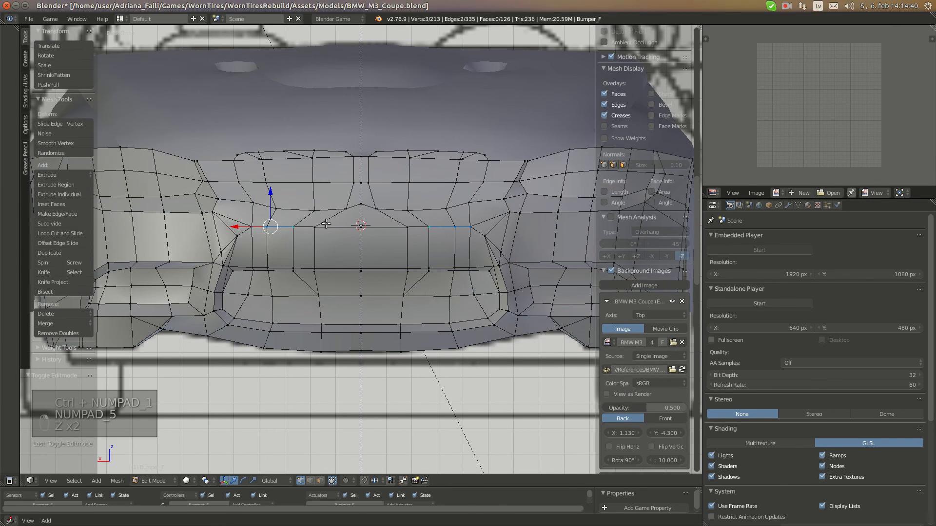
pyautogui.keyDown('shift'); pyautogui.rightClick(324, 226); pyautogui.keyUp('shift')
pyautogui.keyDown('shift'); pyautogui.rightClick(370, 228); pyautogui.keyUp('shift')
pyautogui.moveTo(299, 204); pyautogui.dragTo(297, 208)
pyautogui.press('a')
pyautogui.press('a')
pyautogui.press('a')
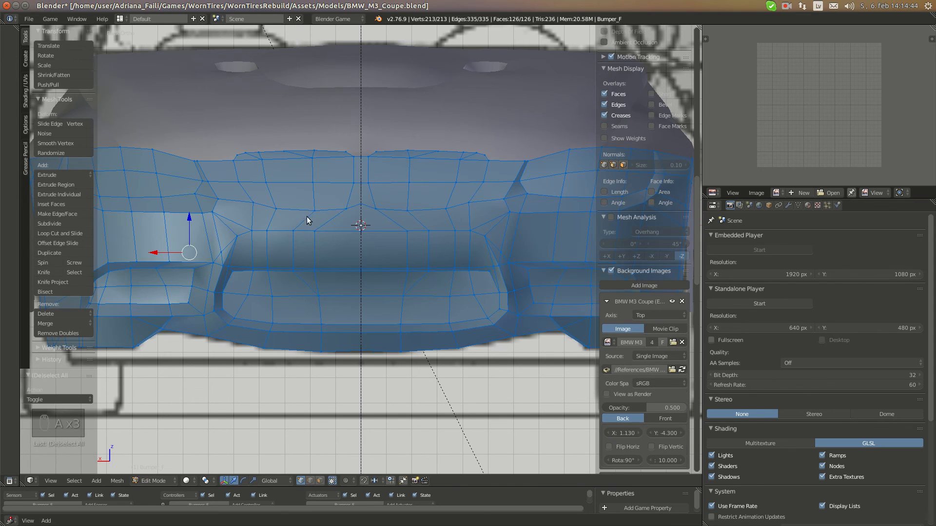
# - Examine the adjusted number plate area of the bumper in Object Mode in perspective, and return to Edit Mode
pyautogui.press('Tab')
pyautogui.press('KP_5')
pyautogui.press('KP_Decimal')
pyautogui.moveTo(307, 217); pyautogui.dragTo(339, 234, button='middle')
pyautogui.scroll(5, 338, 234)
pyautogui.press('Tab')
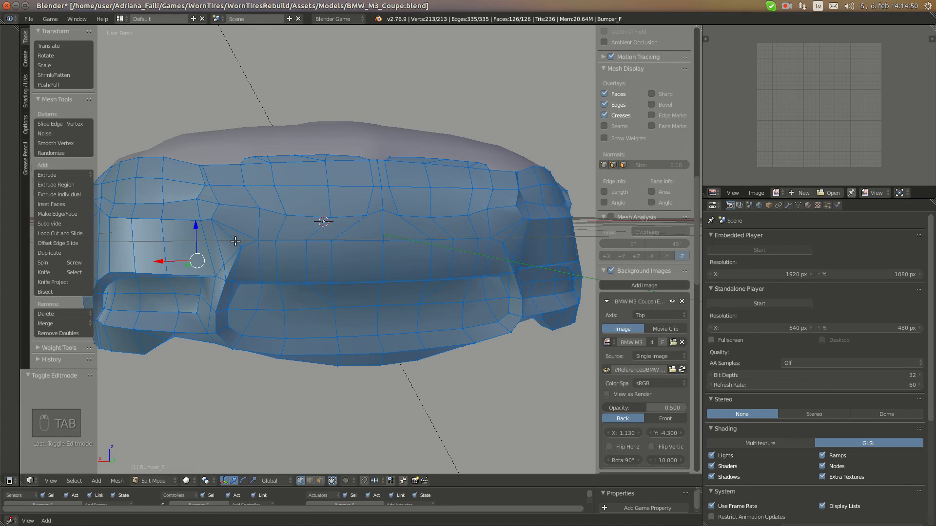
pyautogui.press('KP_3')
pyautogui.press('ctrl+KP_1')
pyautogui.scroll(6, 236, 241)
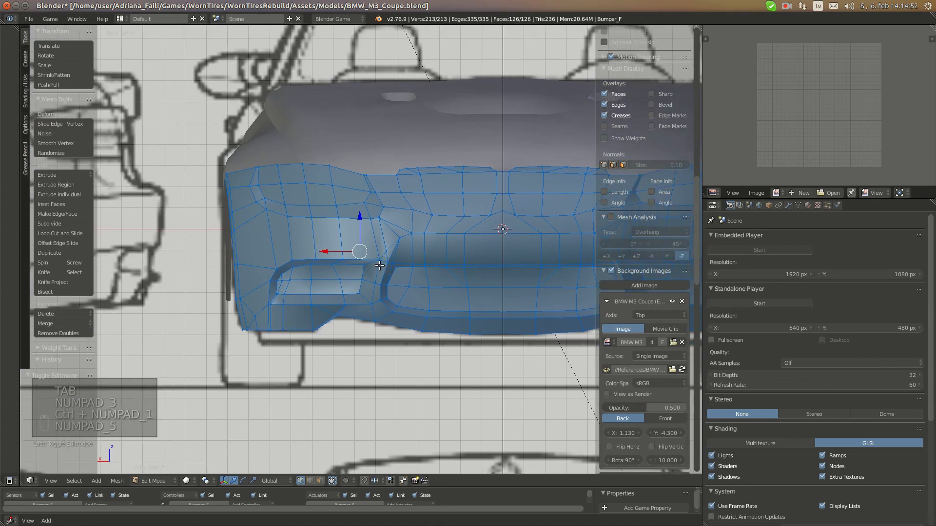
pyautogui.press('a')
pyautogui.press('a')
pyautogui.press('k')
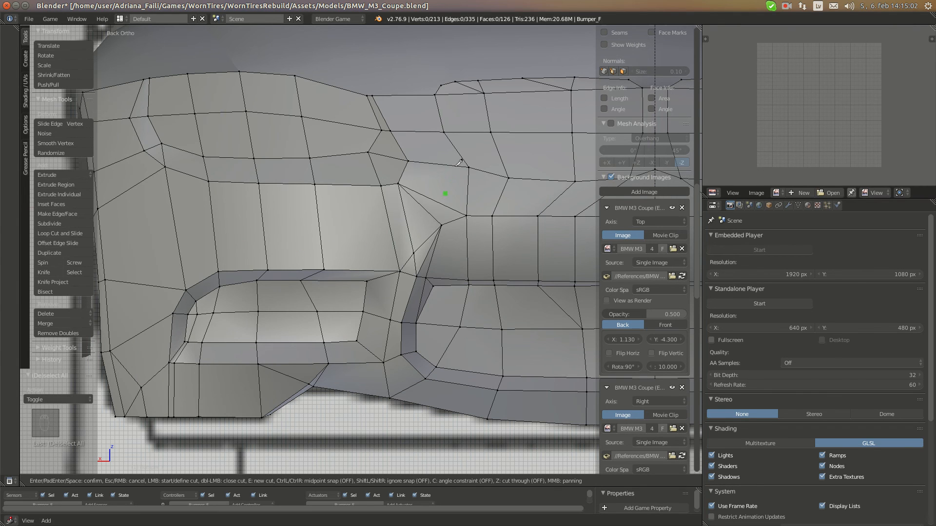
pyautogui.press('Escape')
pyautogui.scroll(-2, 433, 229)
pyautogui.press('a')
pyautogui.press('a')
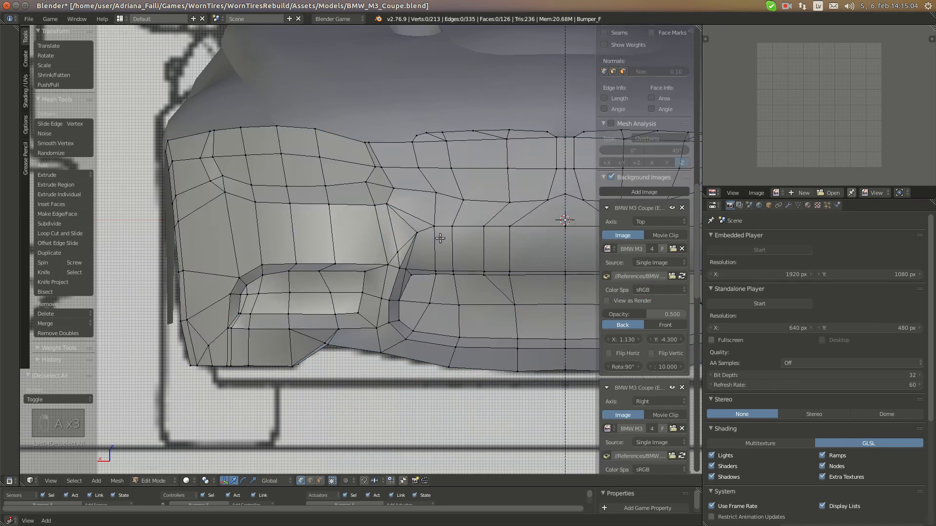
# - Leave Edit Mode, move all the objects on layer 2 to layer 1, and show layer 1
pyautogui.press('a')
pyautogui.press('Tab')
pyautogui.press('KP_5')
pyautogui.press('KP_Decimal')
pyautogui.moveTo(314, 226); pyautogui.dragTo(354, 271, button='middle')
pyautogui.press('2')
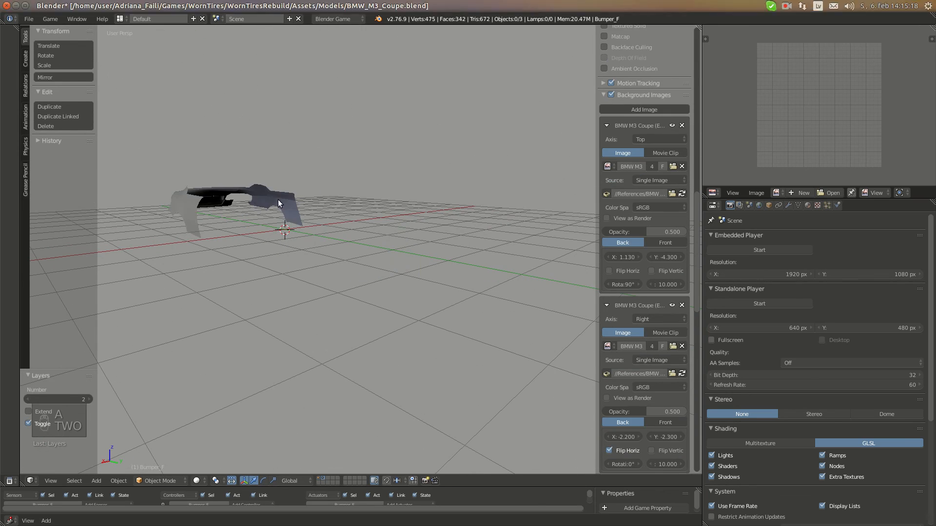
pyautogui.moveTo(258, 195); pyautogui.dragTo(265, 249, button='middle')
pyautogui.rightClick(271, 249)
pyautogui.press('m')
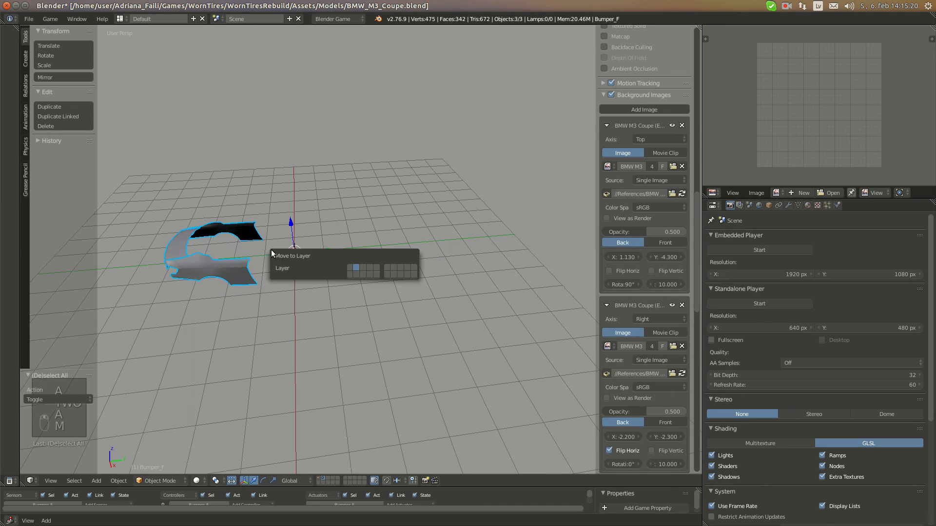
pyautogui.click(349, 266)
pyautogui.press('1')
pyautogui.press('1')
# - Select only the front bumper and examine all the car body parts together from several angles and distances
pyautogui.moveTo(340, 188); pyautogui.dragTo(378, 245, button='middle')
pyautogui.press('a')
pyautogui.hotkey('alt', 'Home')
pyautogui.scroll(-3, 372, 265)
pyautogui.rightClick(431, 258)
pyautogui.scroll(4, 432, 259)
pyautogui.moveTo(432, 258); pyautogui.dragTo(434, 207, button='middle')
pyautogui.scroll(3, 337, 270)
pyautogui.scroll(-4, 318, 262)
pyautogui.scroll(-3, 435, 207)
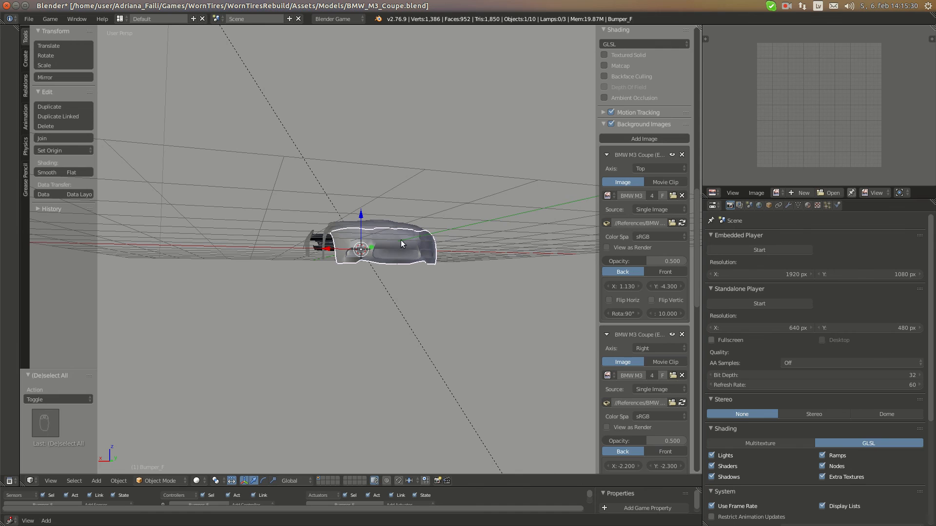
pyautogui.scroll(6, 343, 250)
pyautogui.scroll(-4, 422, 268)
pyautogui.moveTo(423, 268); pyautogui.dragTo(425, 288, button='middle')
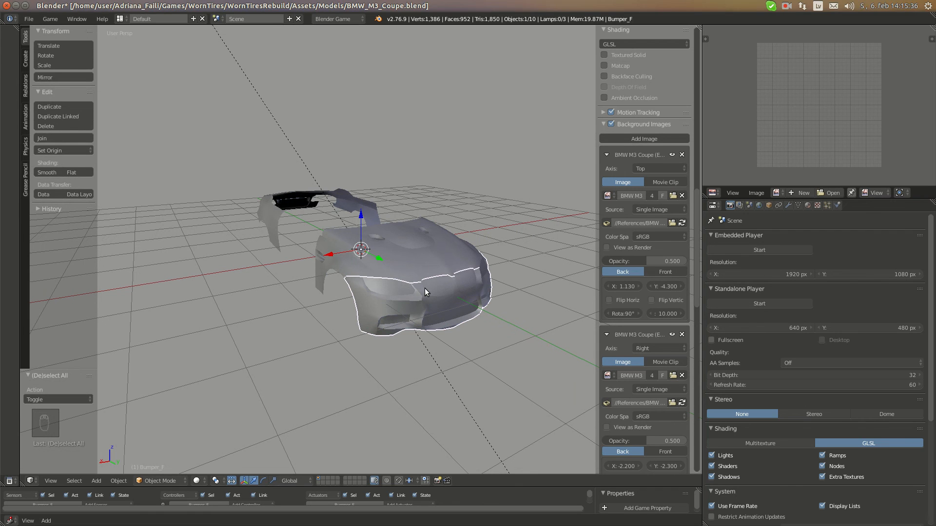
pyautogui.scroll(5, 419, 303)
pyautogui.moveTo(449, 315); pyautogui.dragTo(409, 273, button='middle')
pyautogui.scroll(-3, 389, 309)
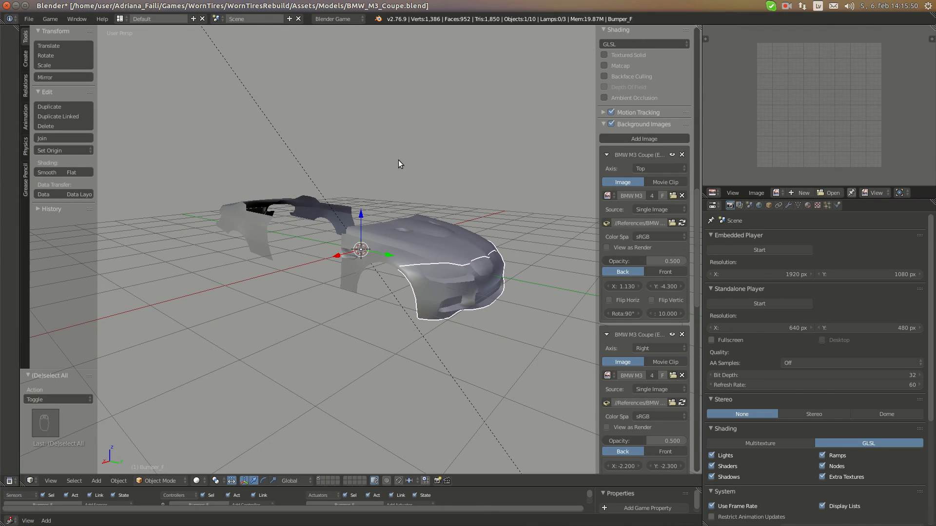